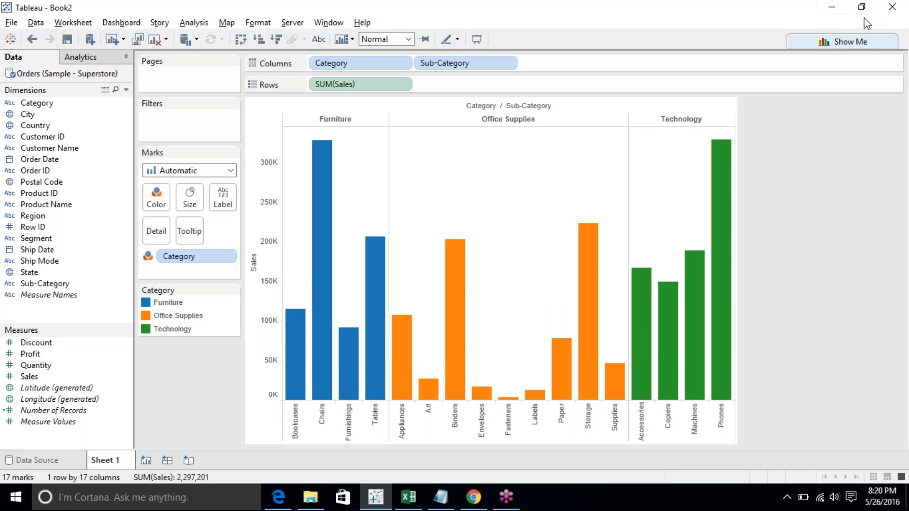
- Open Show Me, add a new worksheet, and select the Order Date and Sales fields
{"action": "left_click", "coordinate": [856, 37]}
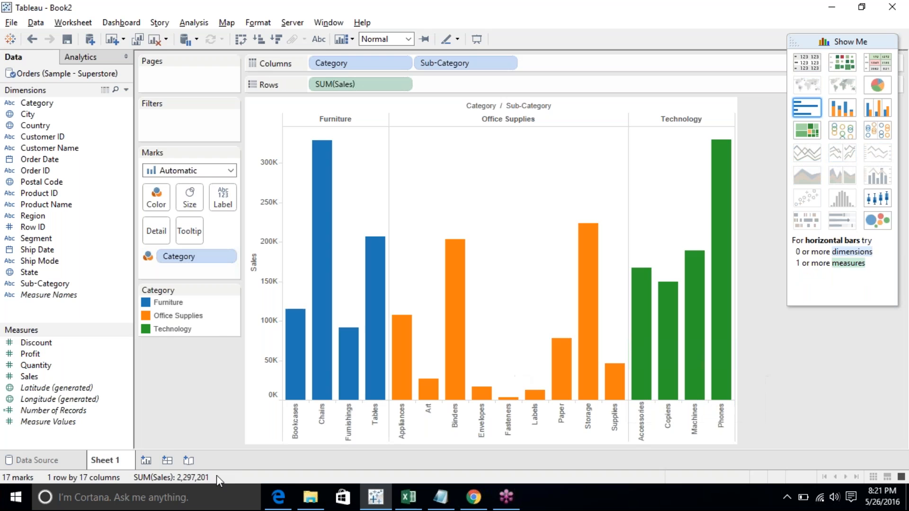
{"action": "left_click", "coordinate": [146, 461]}
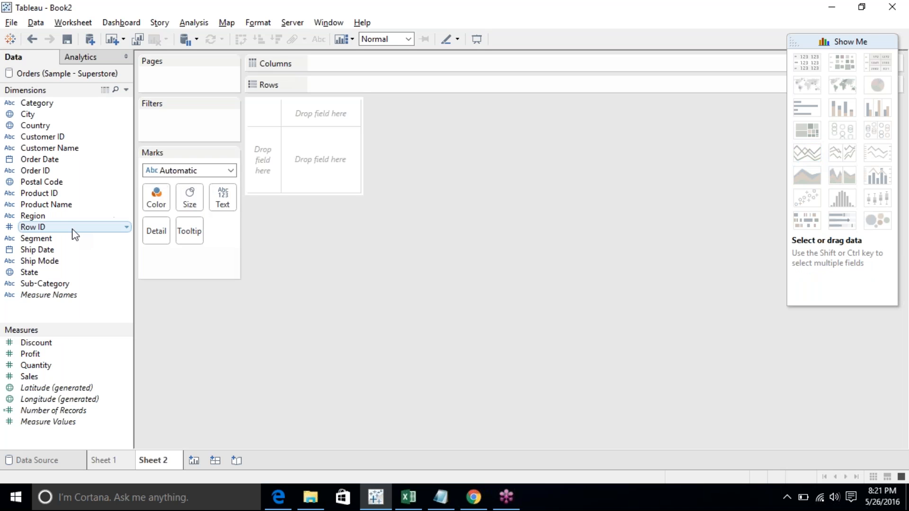
{"action": "left_click", "coordinate": [60, 161]}
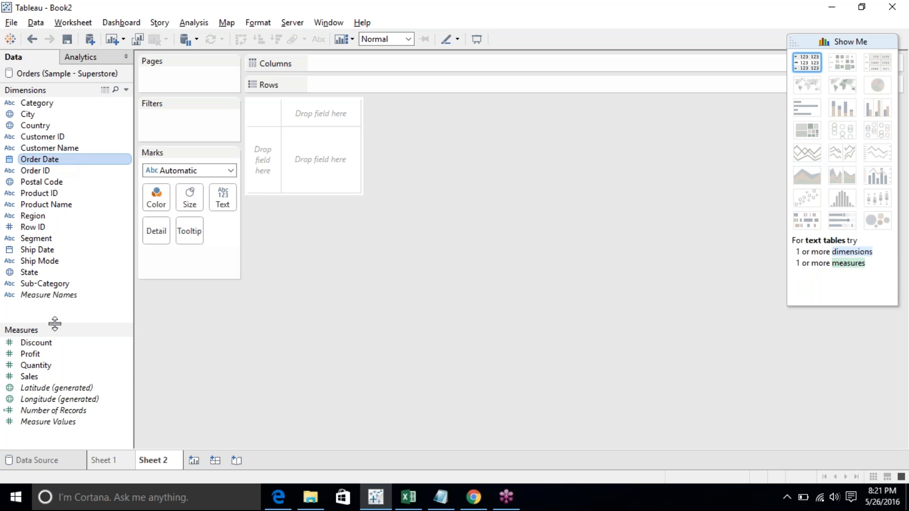
{"action": "left_click", "coordinate": [50, 375], "text": "ctrl"}
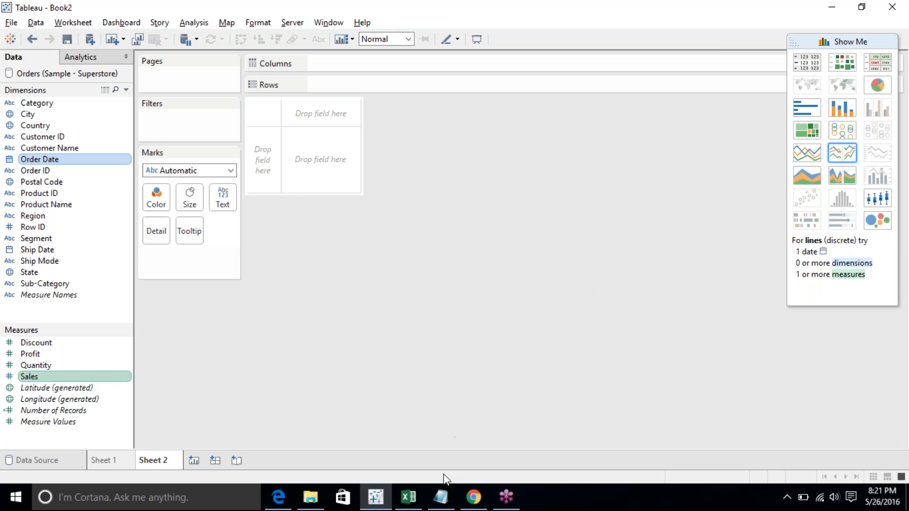
- Start a new Notepad document and write the notes "Lines (Continuous)" and "Lines (Discrete)"
{"action": "left_click", "coordinate": [441, 497]}
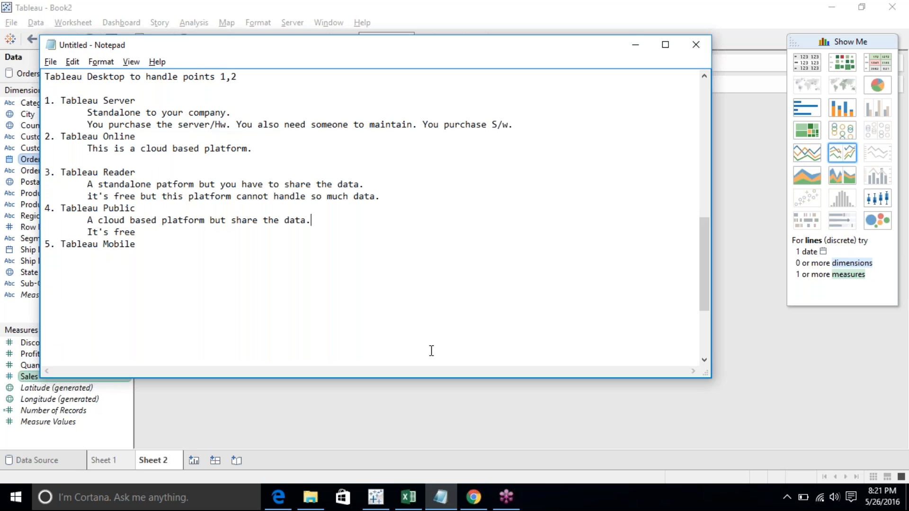
{"action": "key", "text": "ctrl+n"}
{"action": "left_click", "coordinate": [485, 249]}
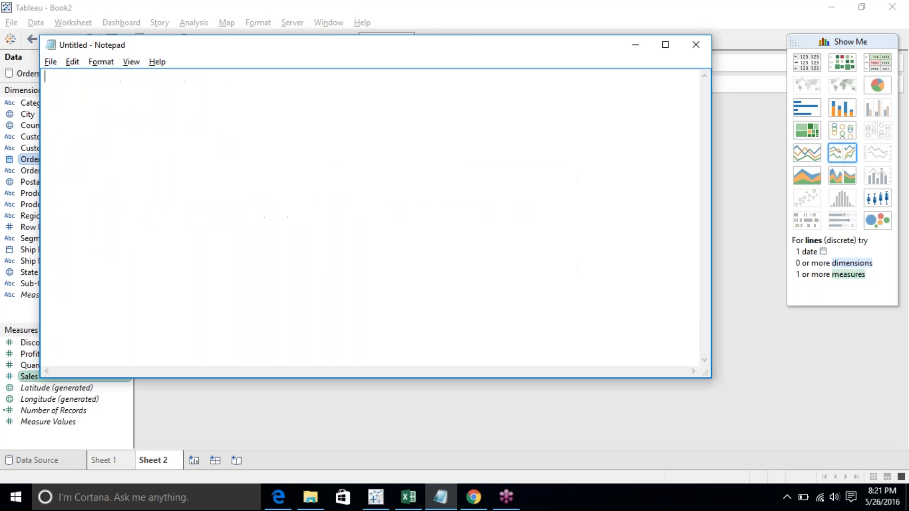
{"action": "type", "text": "Lines (Continuous)"}
{"action": "key", "text": "Return"}
{"action": "type", "text": "Lines ("}
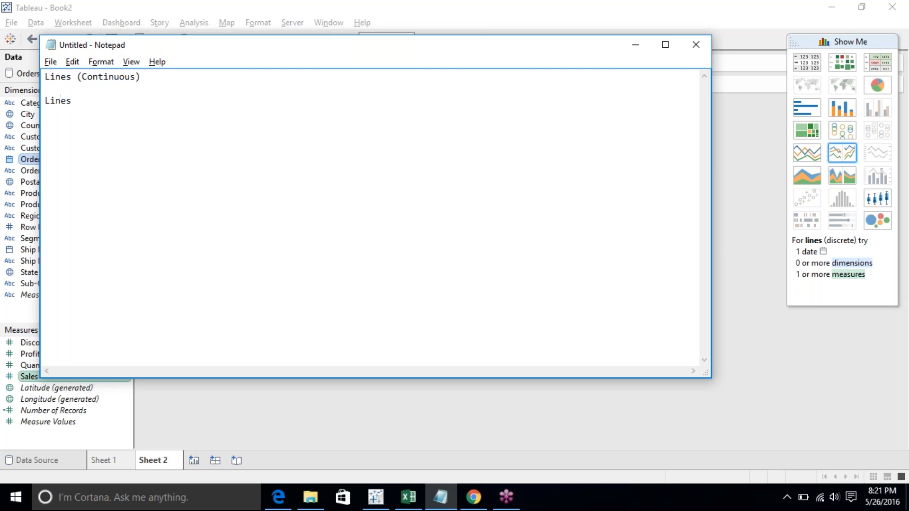
{"action": "type", "text": "Discrete)"}
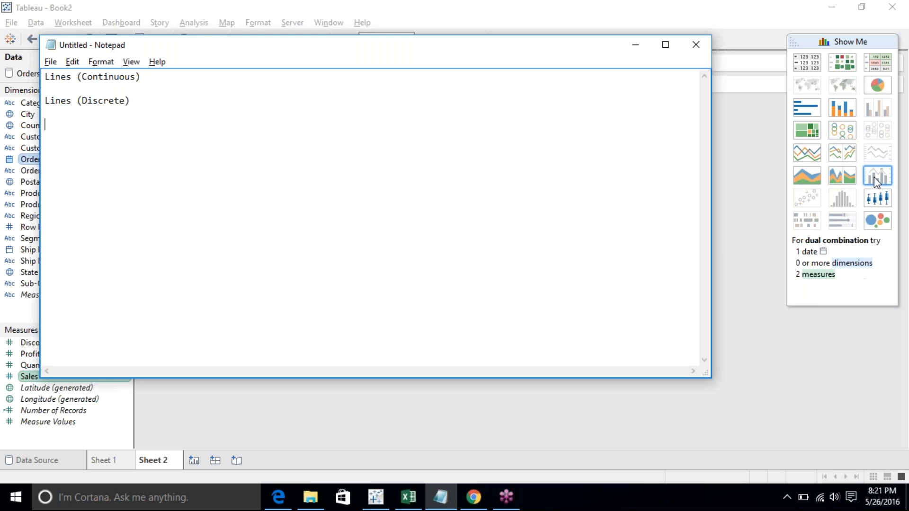
- Build a continuous line chart of Sales by year of Order Date, coloured by Category, and close Show Me
{"action": "left_click", "coordinate": [823, 188]}
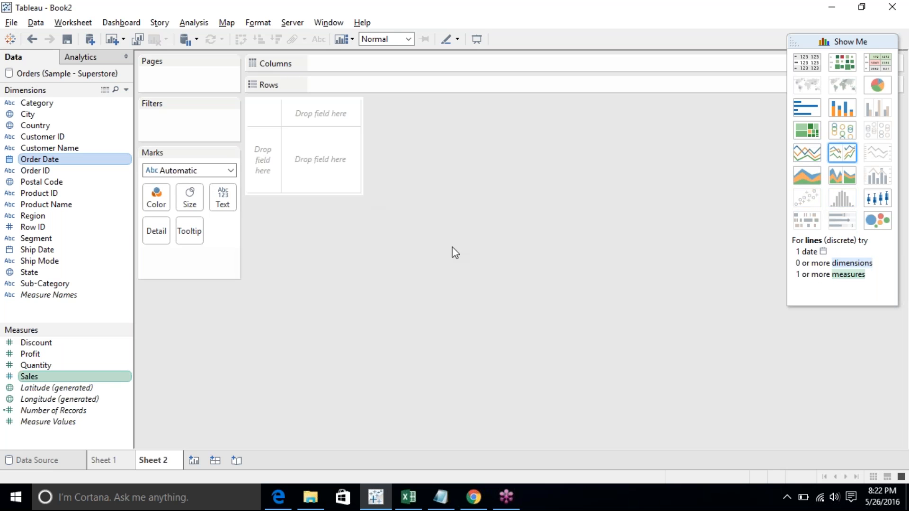
{"action": "left_click", "coordinate": [804, 150]}
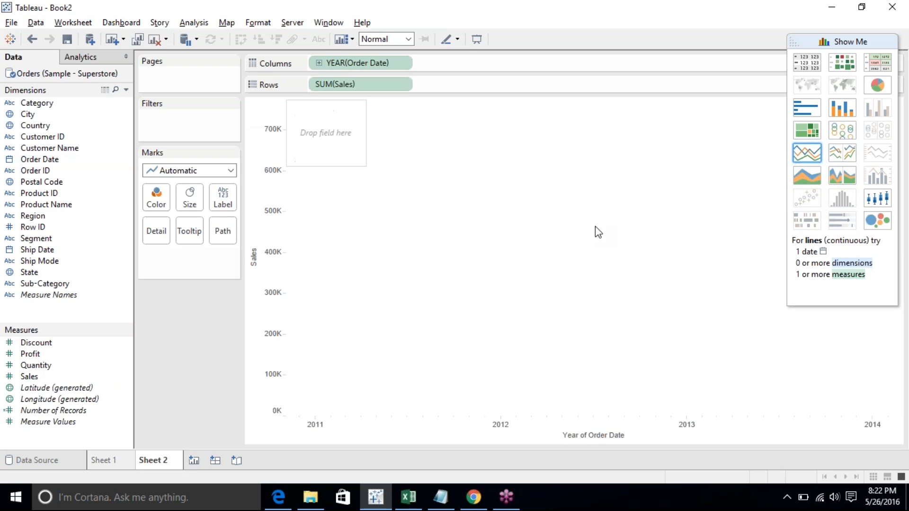
{"action": "left_click_drag", "start_coordinate": [38, 103], "coordinate": [164, 192]}
{"action": "left_click", "coordinate": [838, 39]}
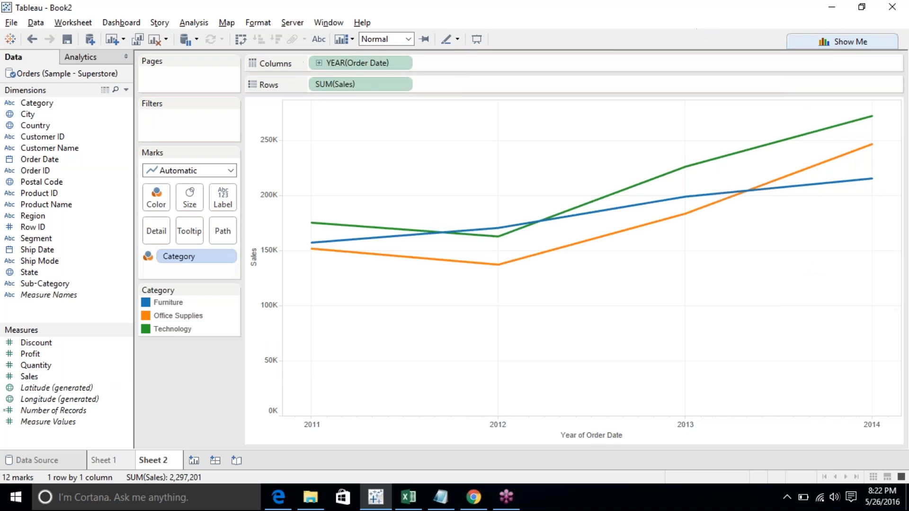
- Inspect the tooltip of a line's data point and the year axis of the chart
{"action": "mouse_move", "coordinate": [345, 244]}
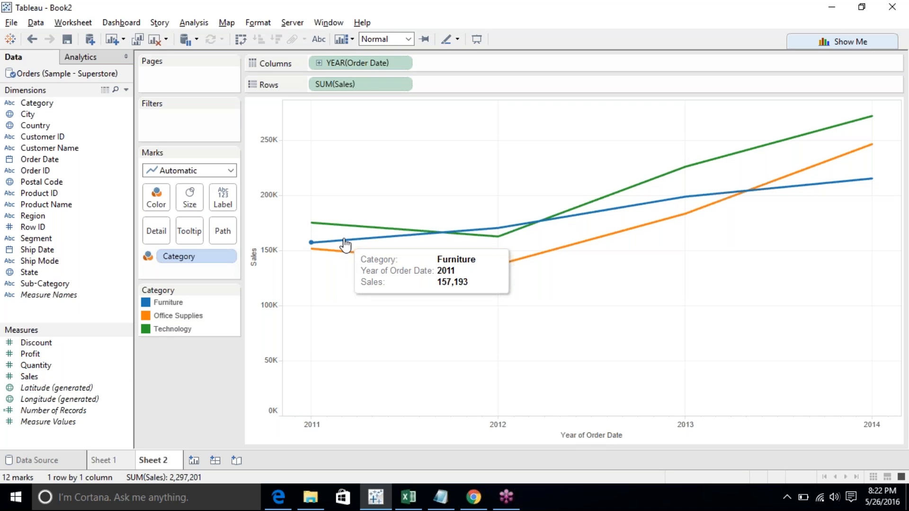
{"action": "left_click", "coordinate": [345, 244]}
{"action": "left_click", "coordinate": [336, 283]}
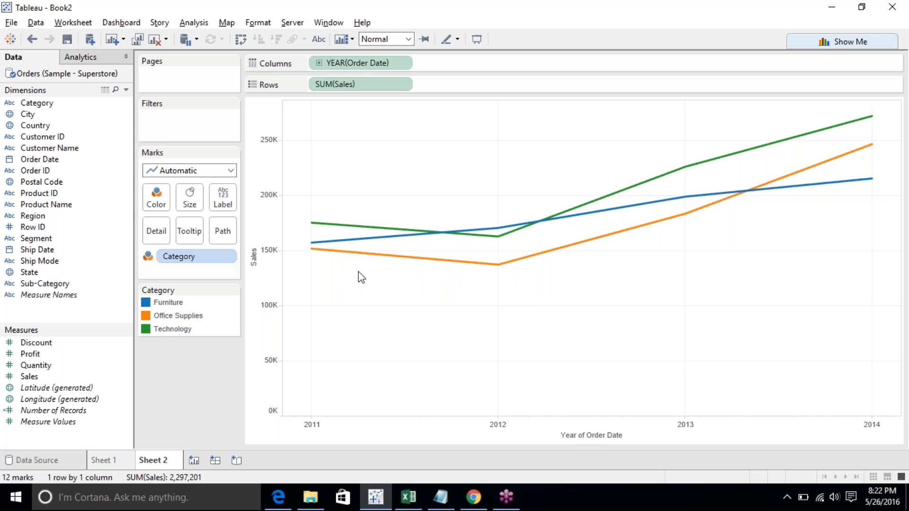
{"action": "left_click", "coordinate": [311, 429]}
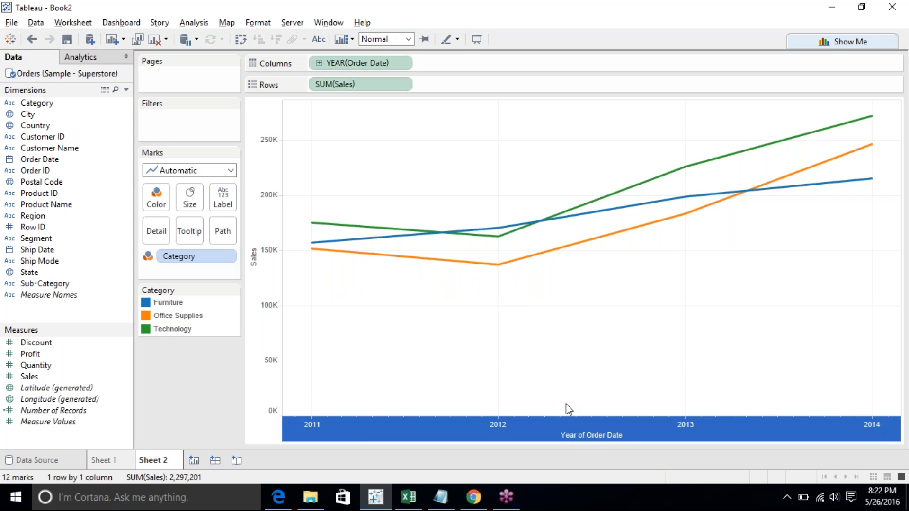
{"action": "left_click", "coordinate": [506, 425]}
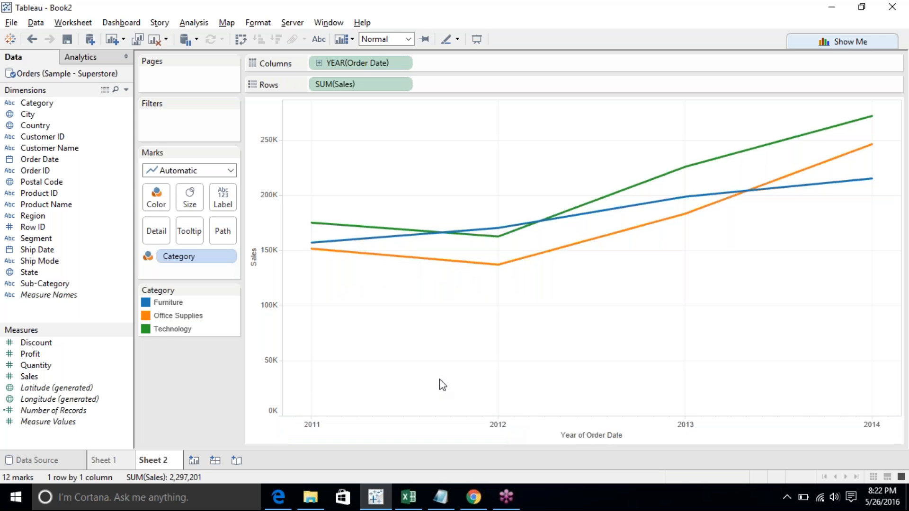
- Change the mark type to Bar and undo the change
{"action": "left_click", "coordinate": [165, 173]}
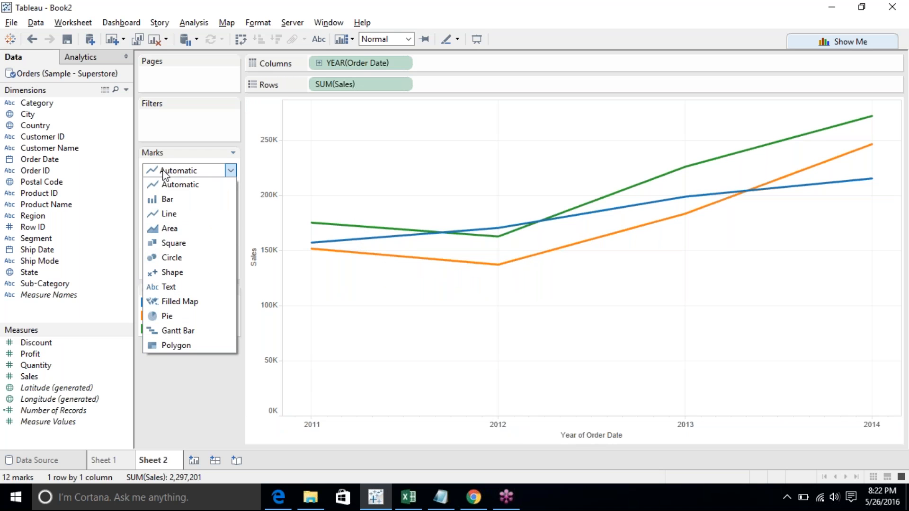
{"action": "left_click", "coordinate": [157, 198]}
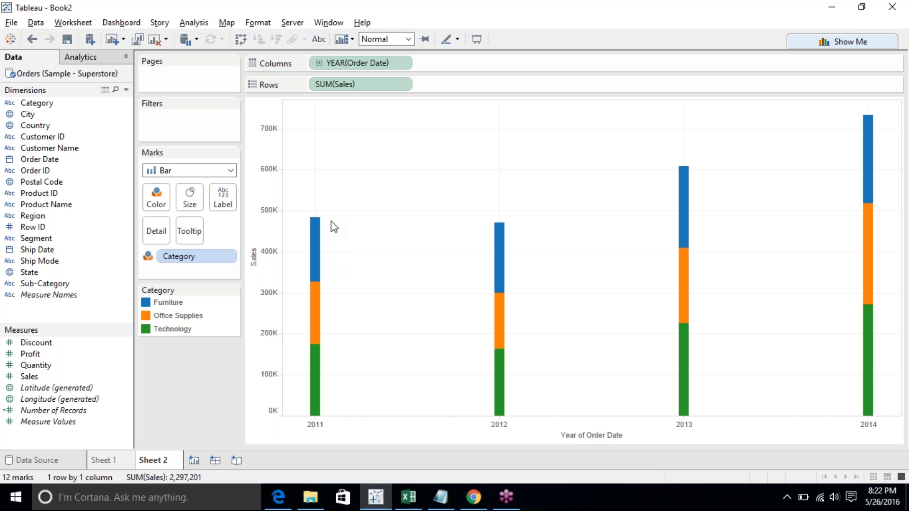
{"action": "left_click", "coordinate": [32, 39]}
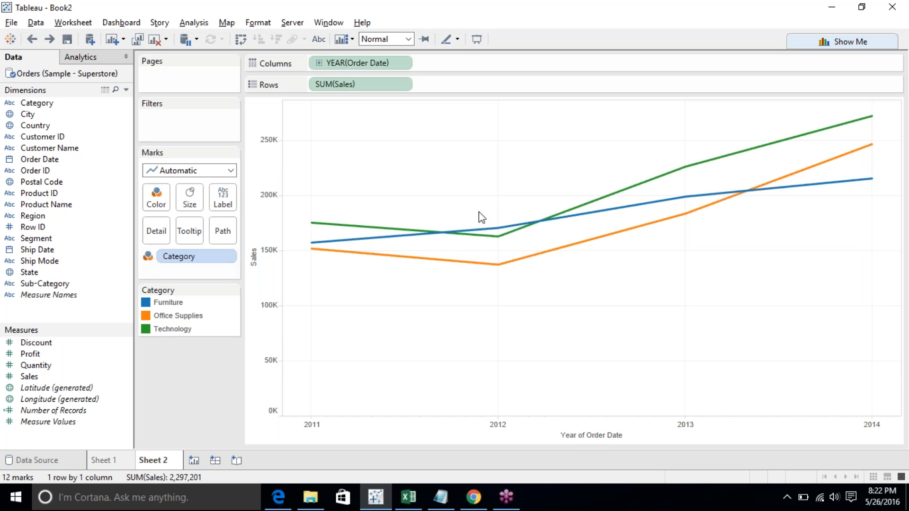
- Add the notes "Dates", "Continuous" and "There is a range" in Notepad
{"action": "mouse_move", "coordinate": [630, 213]}
{"action": "left_click", "coordinate": [441, 497]}
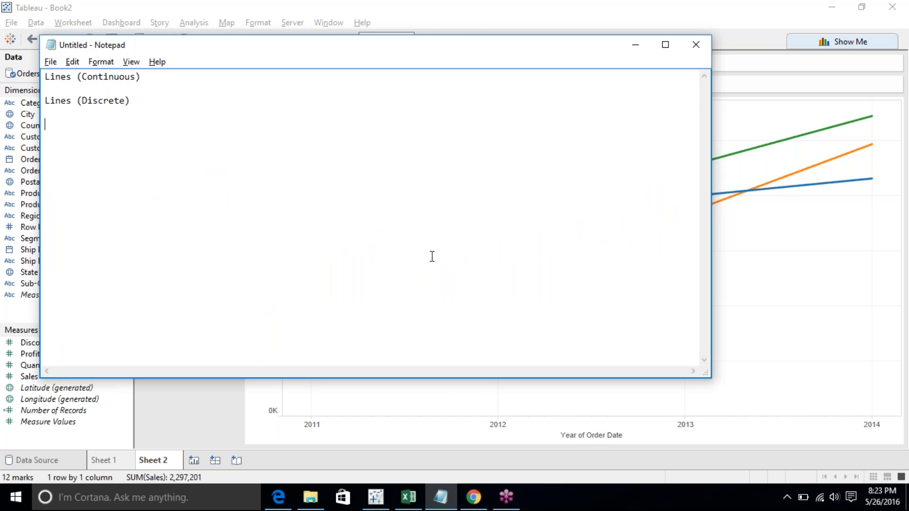
{"action": "key", "text": "Tab"}
{"action": "type", "text": "Dates"}
{"action": "key", "text": "Return"}
{"action": "type", "text": "Continuous"}
{"action": "key", "text": "Return"}
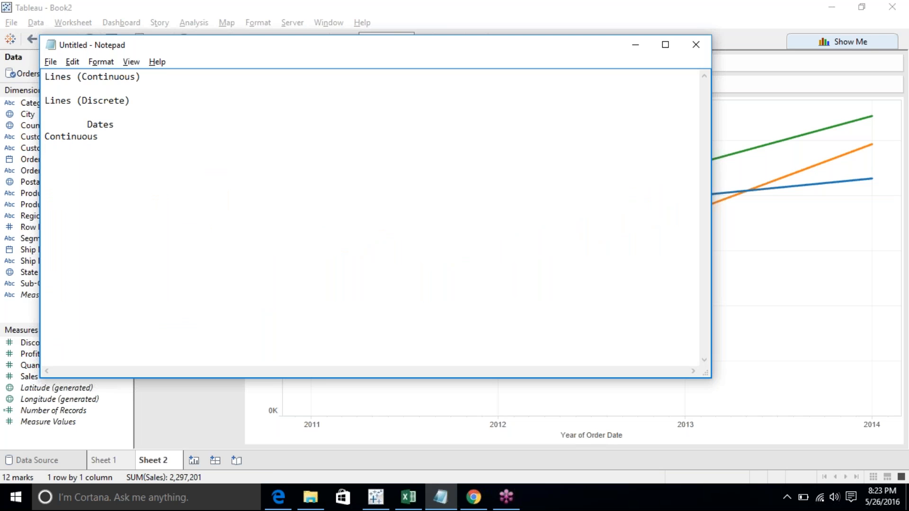
{"action": "type", "text": "There is a range"}
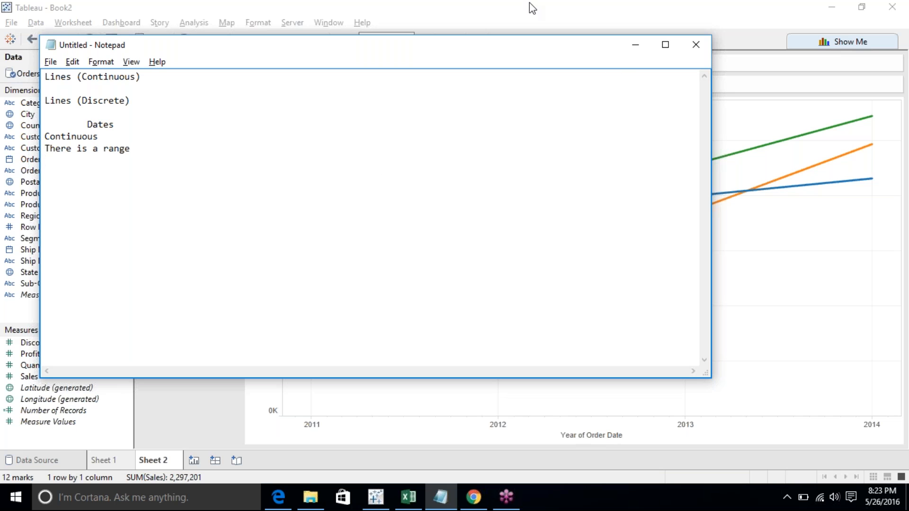
- Set the Order Date on Columns to continuous Month and remove Category from the Marks card
{"action": "left_click", "coordinate": [737, 217]}
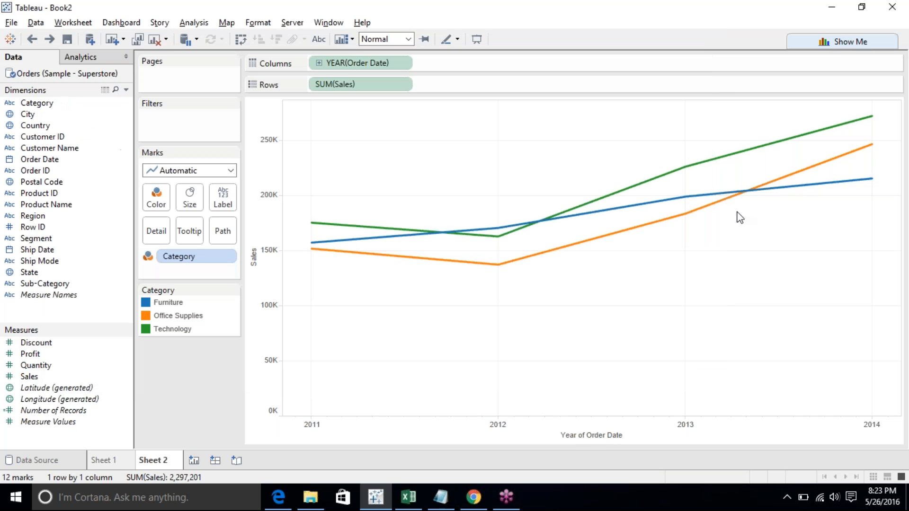
{"action": "left_click", "coordinate": [403, 85]}
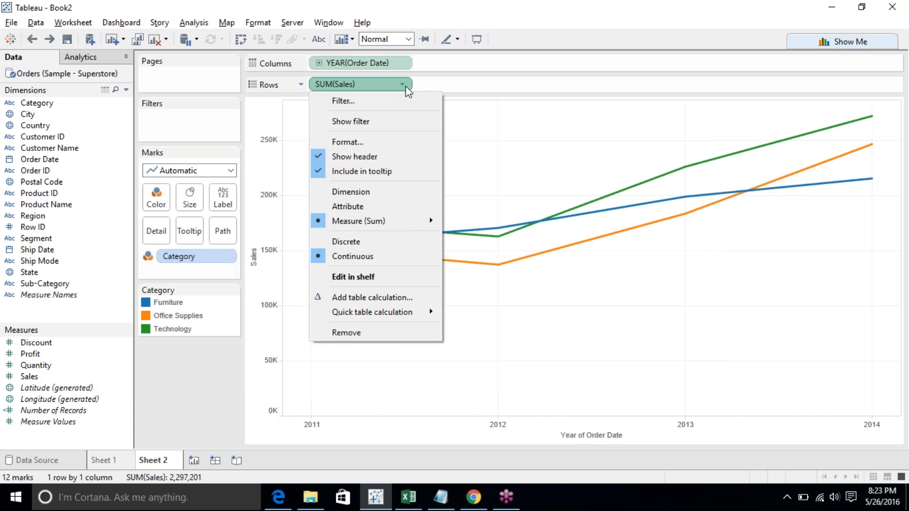
{"action": "left_click", "coordinate": [405, 66]}
{"action": "left_click", "coordinate": [403, 62]}
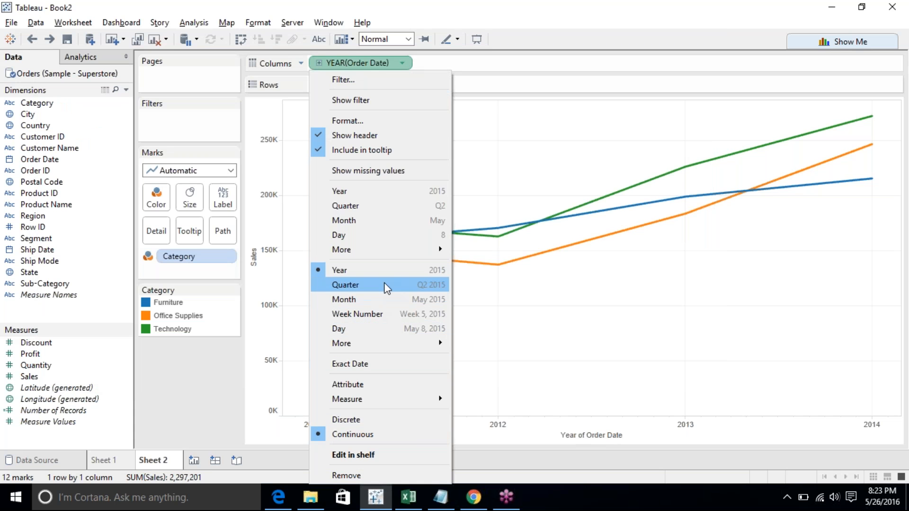
{"action": "left_click", "coordinate": [402, 301]}
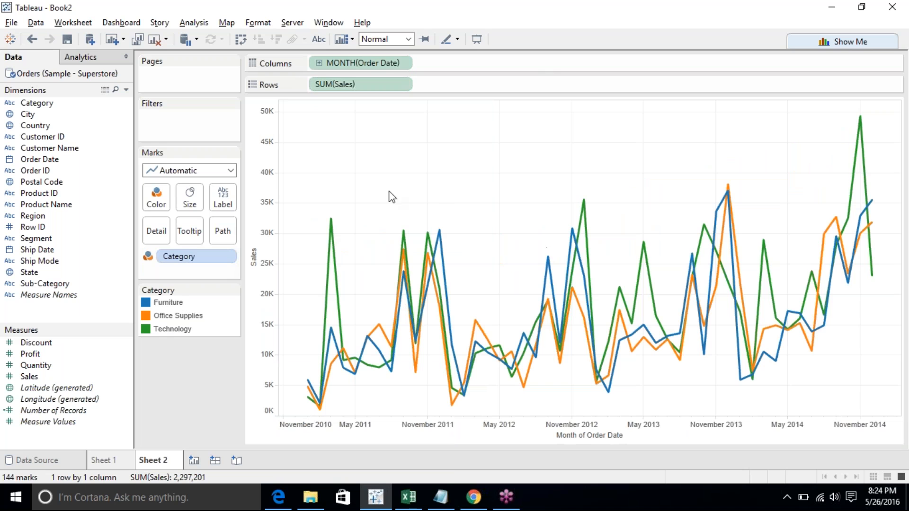
{"action": "left_click_drag", "start_coordinate": [197, 253], "coordinate": [183, 403]}
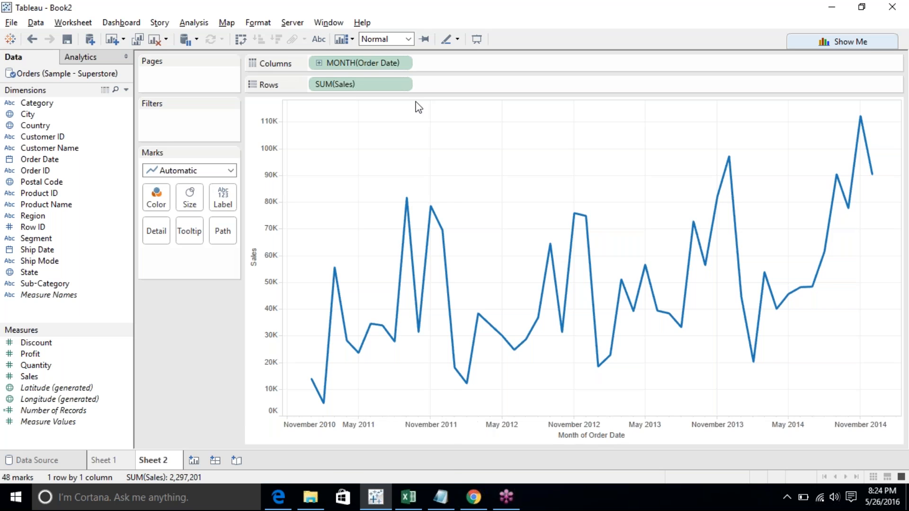
- Switch the Order Date month to discrete and back to continuous Month
{"action": "left_click", "coordinate": [401, 64]}
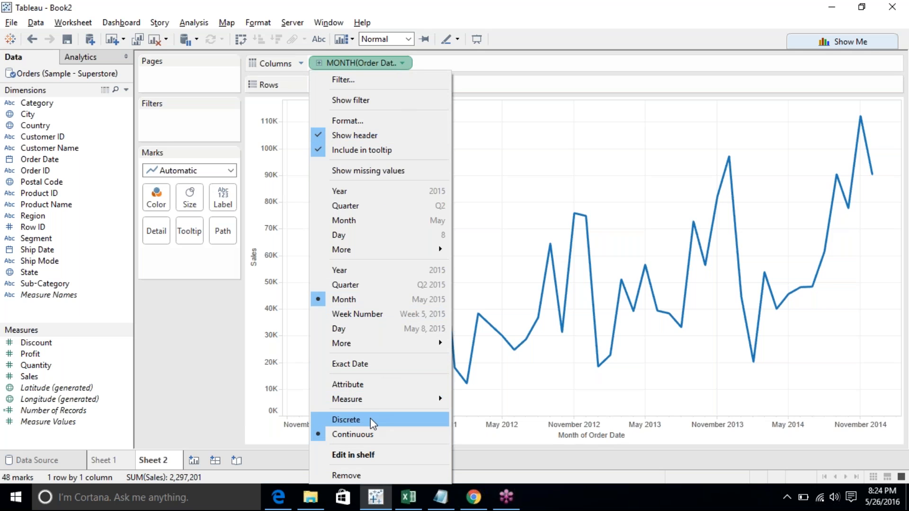
{"action": "left_click", "coordinate": [428, 223]}
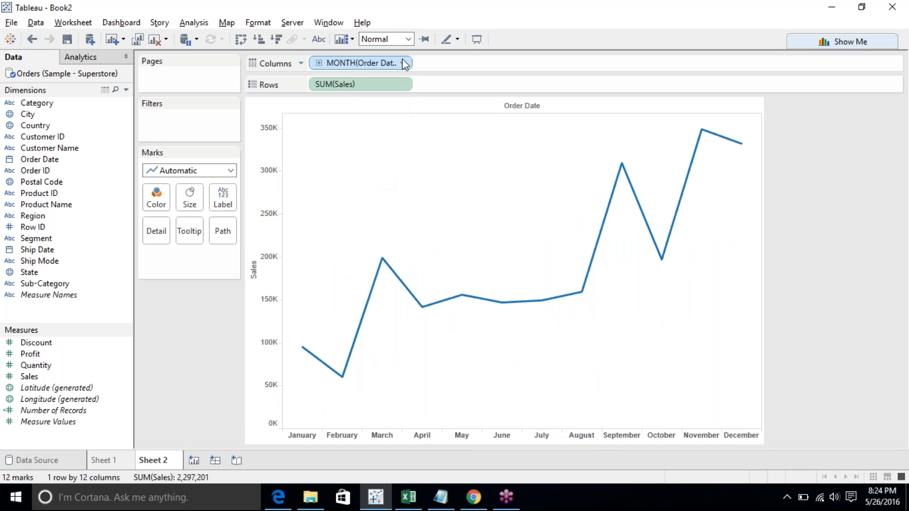
{"action": "left_click", "coordinate": [403, 62]}
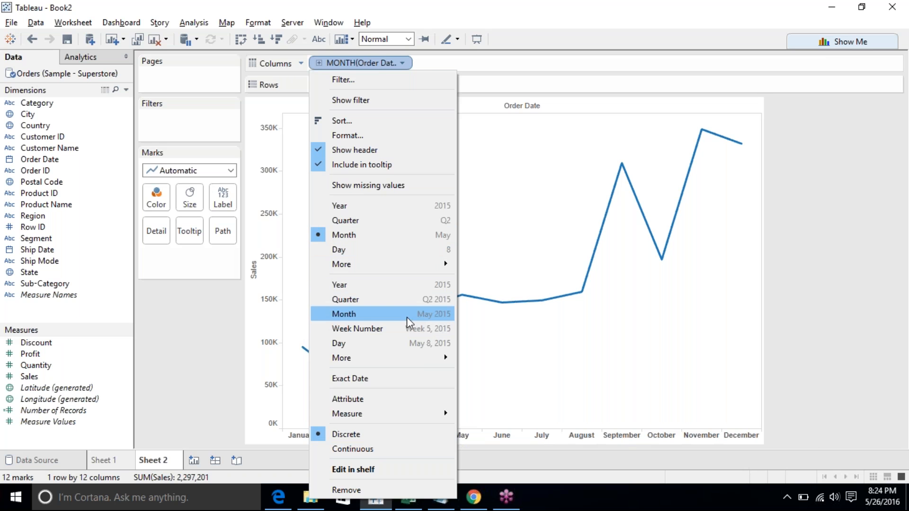
{"action": "left_click", "coordinate": [433, 314]}
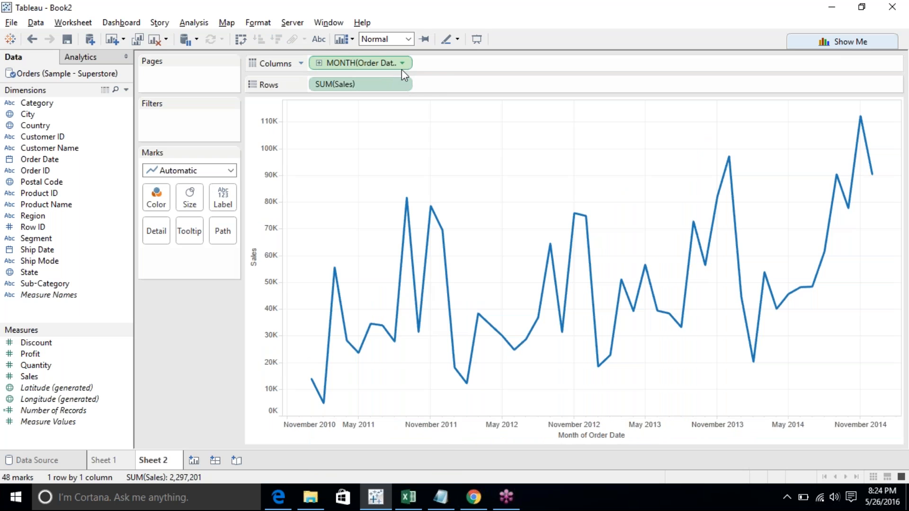
{"action": "left_click", "coordinate": [404, 64]}
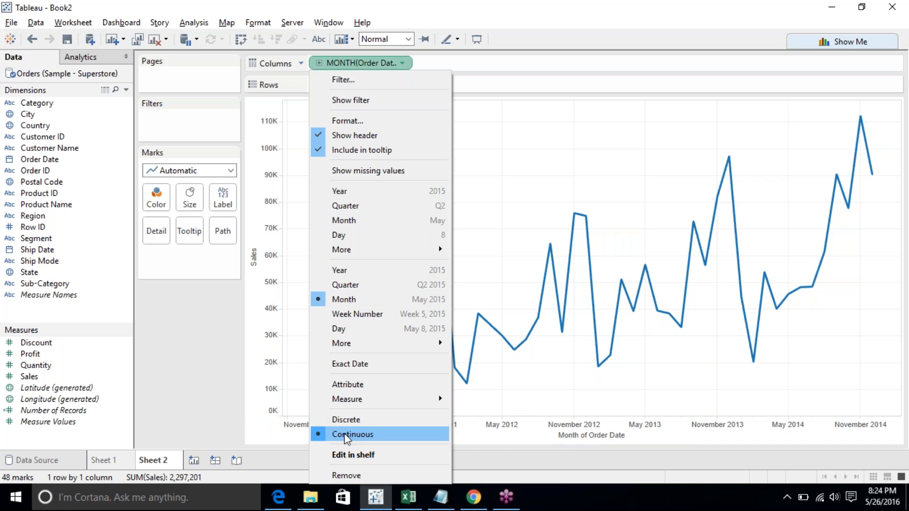
{"action": "left_click", "coordinate": [261, 390]}
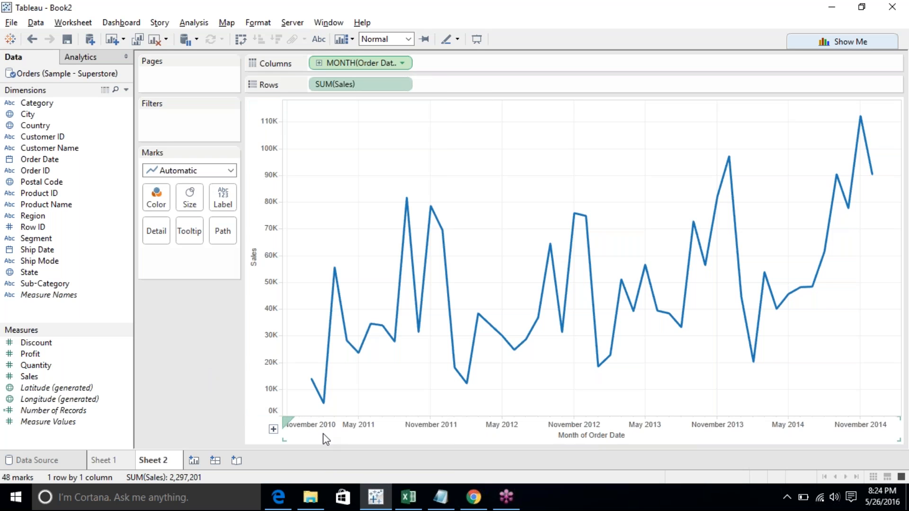
- Add the note "November 2011" in Notepad
{"action": "mouse_move", "coordinate": [445, 497]}
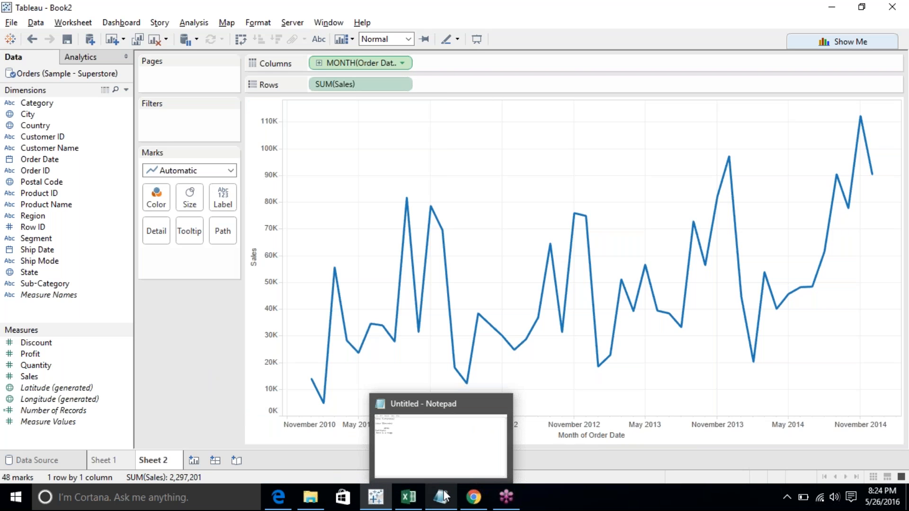
{"action": "left_click", "coordinate": [417, 301]}
{"action": "left_click", "coordinate": [410, 302]}
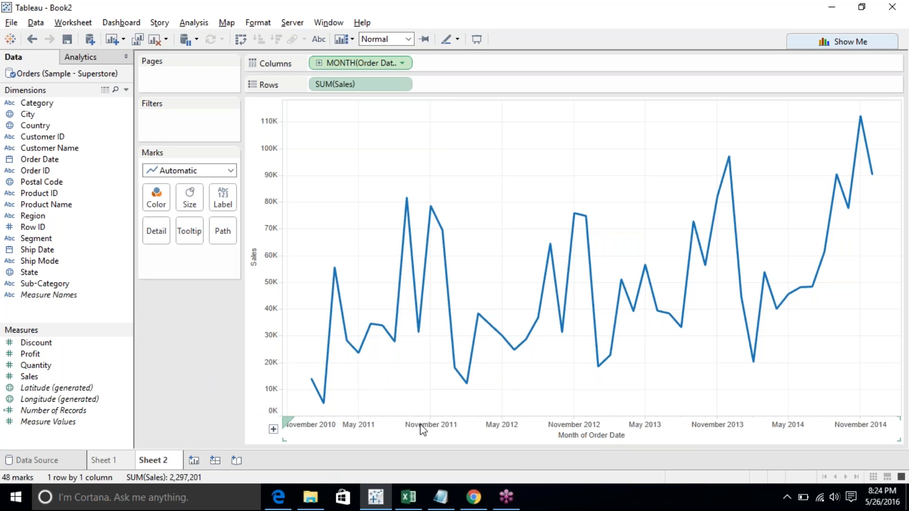
{"action": "left_click", "coordinate": [441, 497]}
{"action": "key", "text": "Return"}
{"action": "key", "text": "Return"}
{"action": "type", "text": "November 2011 "}
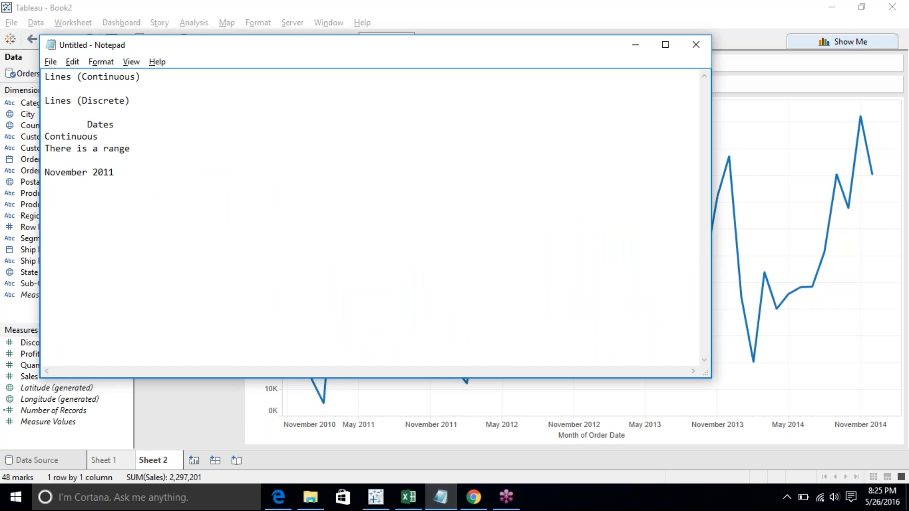
{"action": "type", "text": "/ November 2012I"}
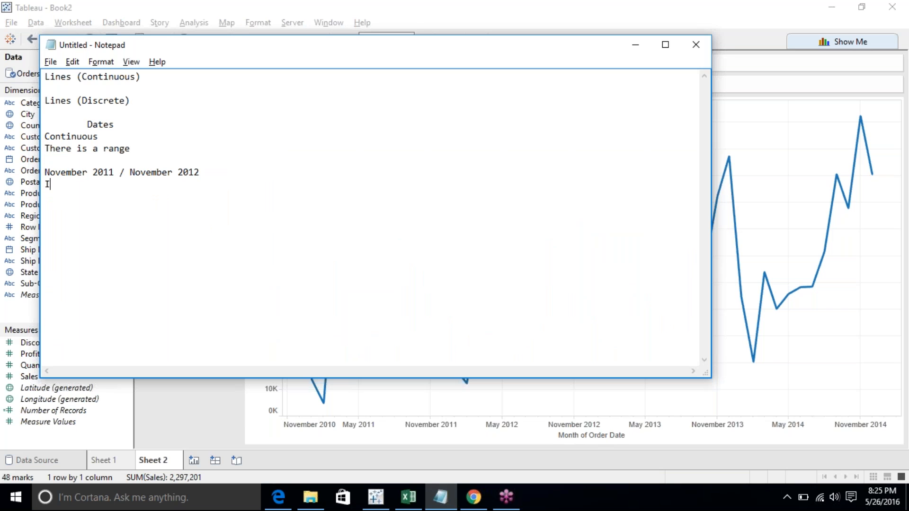
{"action": "type", "text": "n continuous there 2 are different"}
- Append "/ November 2012" to the November 2011 note and add the line "In continuous these 2 are different"
{"action": "key", "text": "Return"}
- Add the note "where as if you are checking month, in discrete these two are same."
{"action": "type", "text": "whe"}
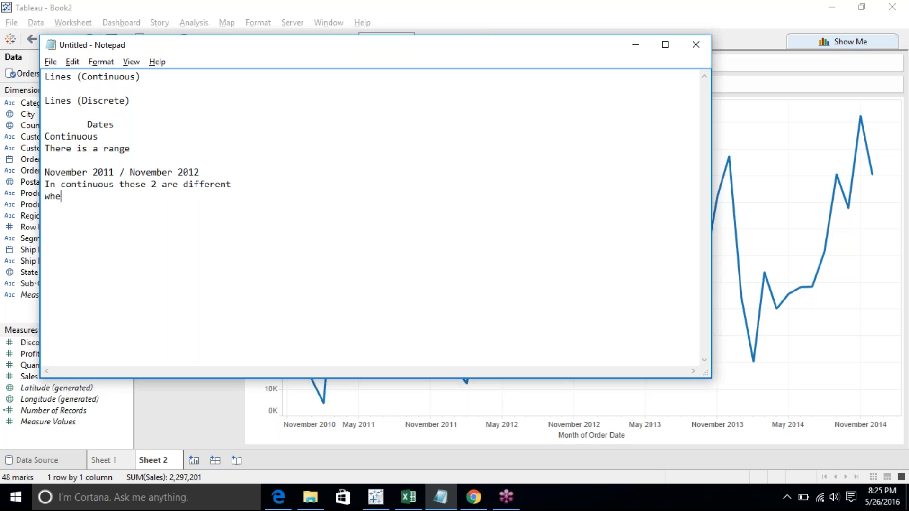
{"action": "type", "text": "re as if you are checking month, in"}
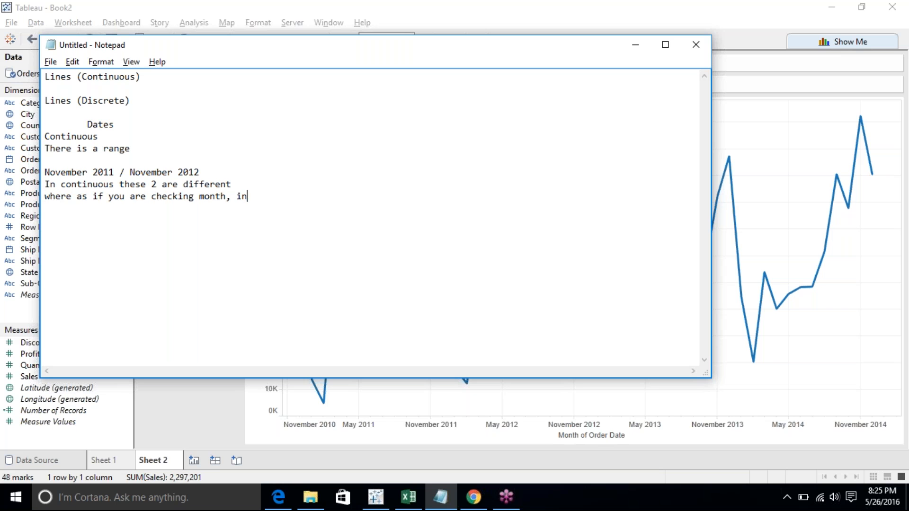
{"action": "type", "text": " discrete these t"}
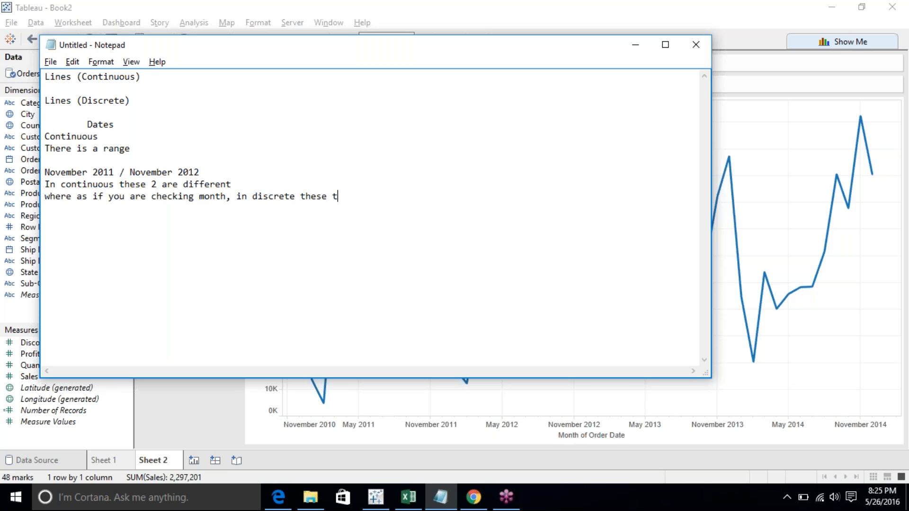
{"action": "type", "text": "wo are same."}
- Extend the November dates line with "/ November 2013 / November 2014"
{"action": "double_click", "coordinate": [162, 175]}
{"action": "double_click", "coordinate": [68, 172]}
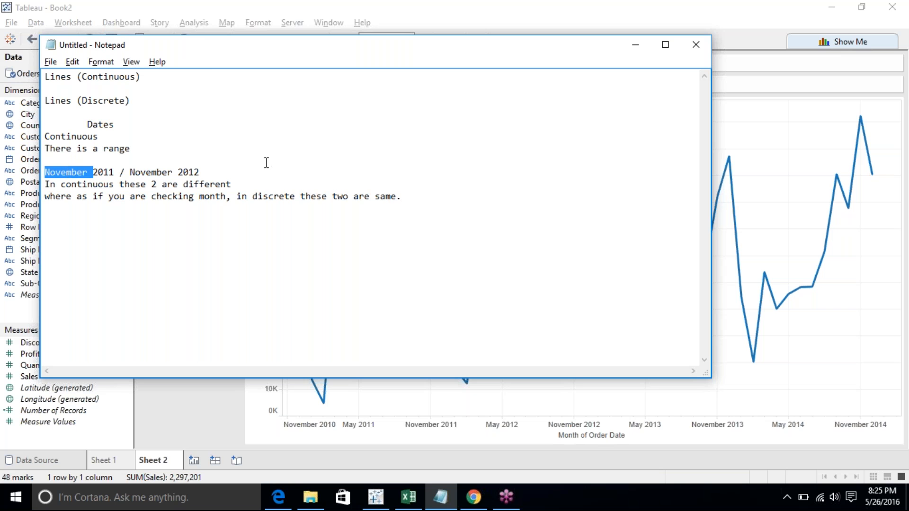
{"action": "left_click", "coordinate": [237, 167]}
{"action": "type", "text": "/ November "}
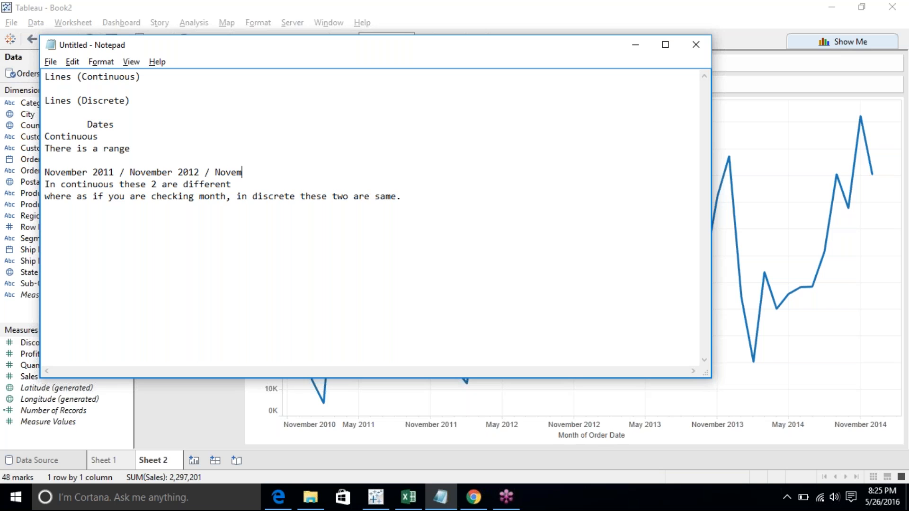
{"action": "type", "text": "2013"}
{"action": "type", "text": "/ November 2014"}
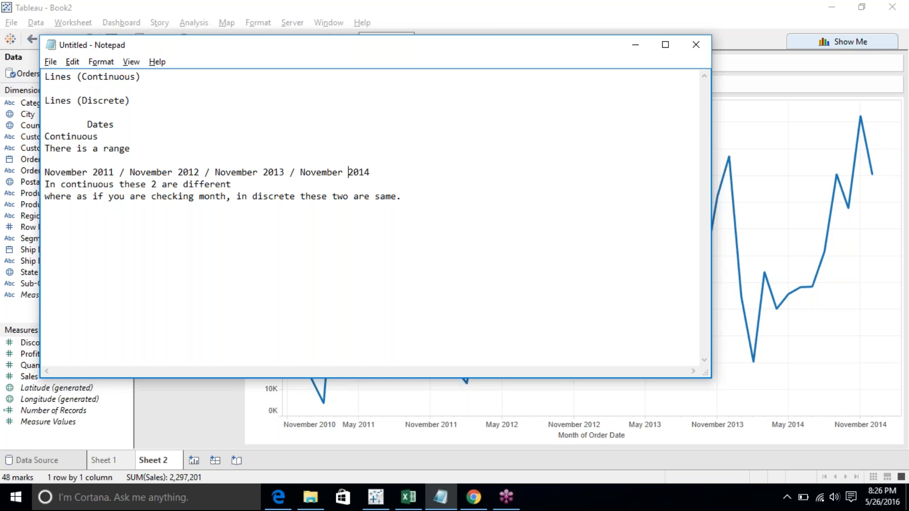
- Paste a copy of the November dates line on a new line below the notes
{"action": "key", "text": "Right"}
{"action": "key", "text": "shift+Home"}
{"action": "key", "text": "ctrl+c"}
{"action": "left_click", "coordinate": [402, 197]}
{"action": "key", "text": "ctrl+v"}
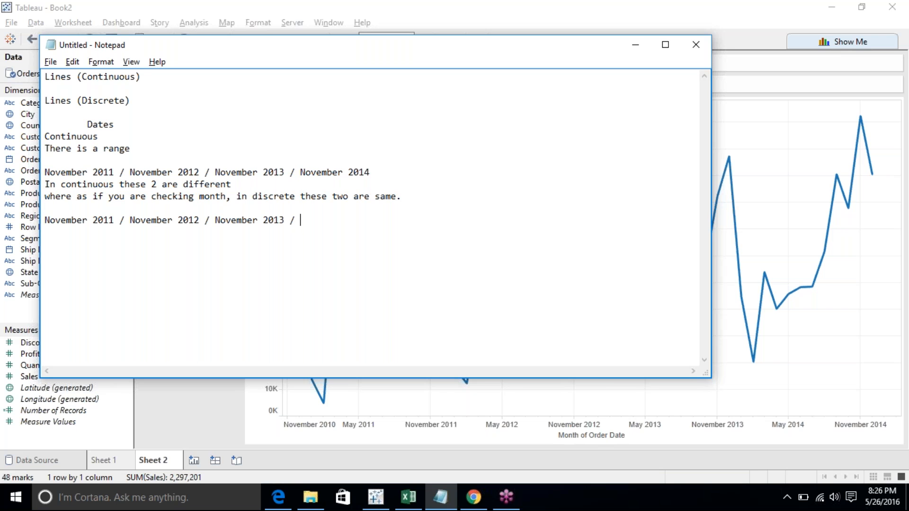
{"action": "left_click", "coordinate": [253, 220]}
{"action": "key", "text": "Left"}
{"action": "key", "text": "Left"}
{"action": "key", "text": "Left"}
{"action": "key", "text": "Down"}
- Back in Tableau, on a new sheet, build a text table of SUM(Sales) with Category on Rows
{"action": "left_click", "coordinate": [119, 380]}
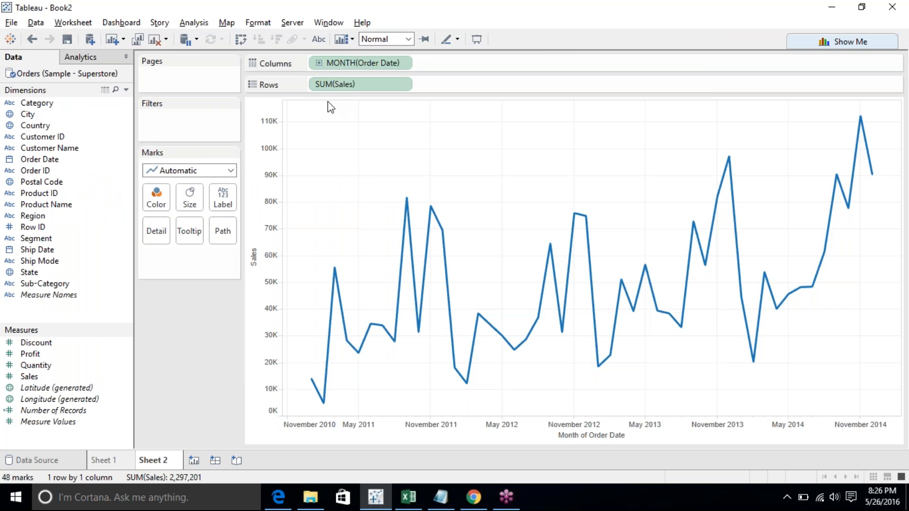
{"action": "left_click", "coordinate": [194, 461]}
{"action": "left_click", "coordinate": [30, 379]}
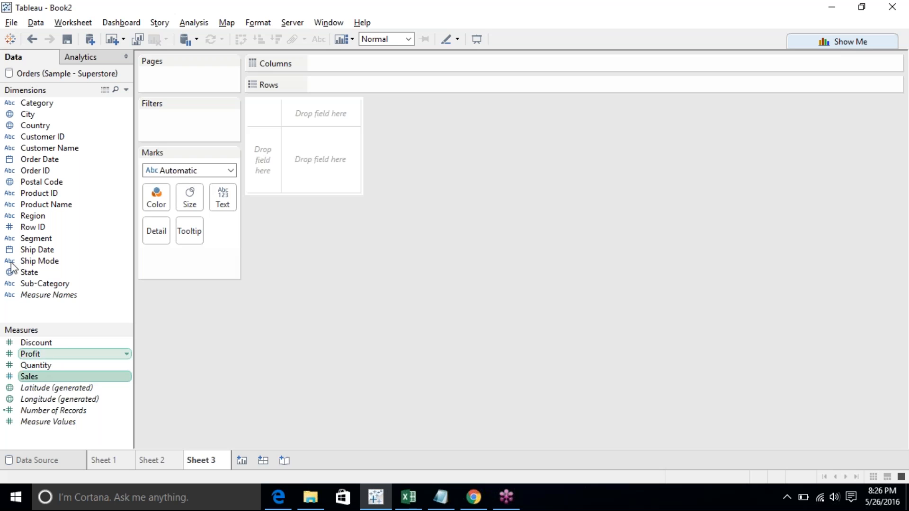
{"action": "left_click_drag", "start_coordinate": [56, 377], "coordinate": [350, 133]}
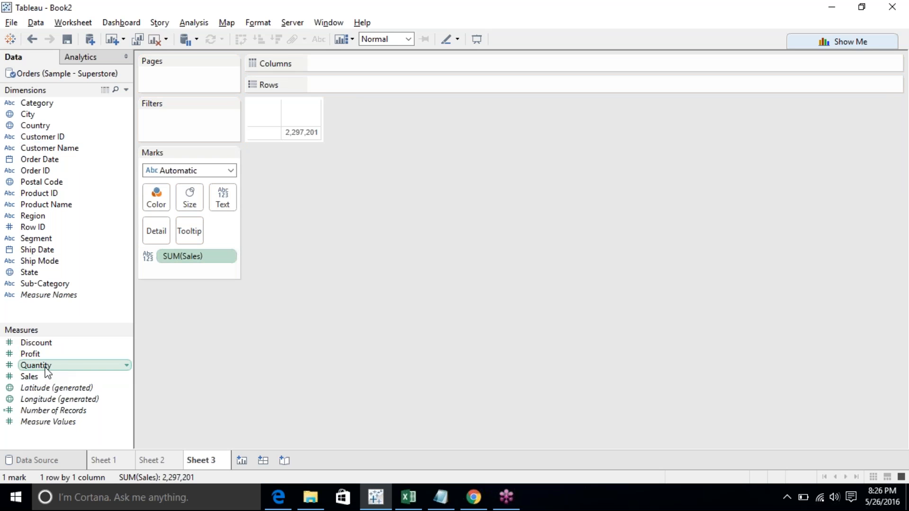
{"action": "left_click_drag", "start_coordinate": [53, 102], "coordinate": [265, 138]}
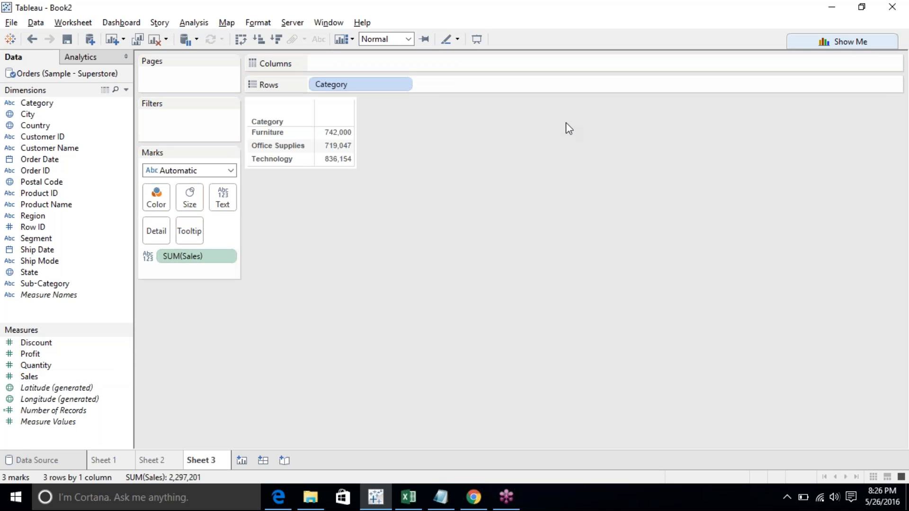
- Turn the table into a horizontal bar chart with Show Me
{"action": "left_click", "coordinate": [852, 43]}
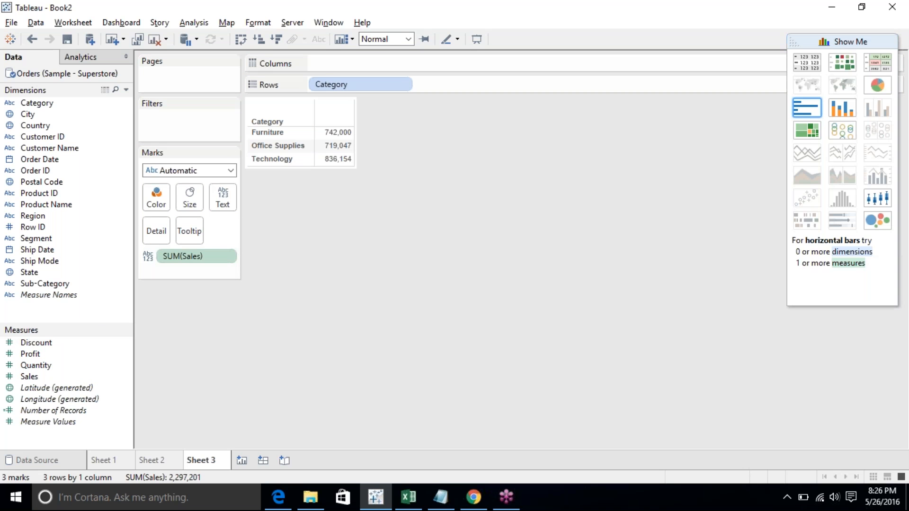
{"action": "left_click", "coordinate": [807, 108]}
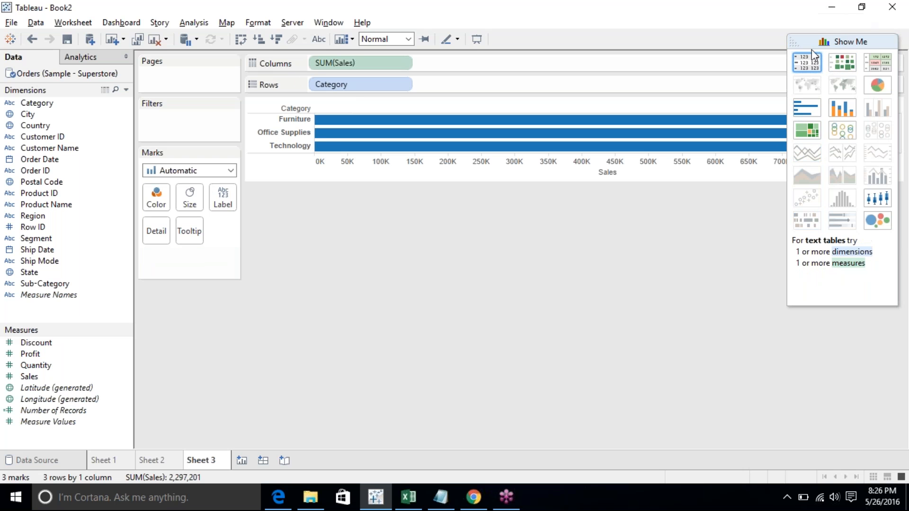
{"action": "left_click", "coordinate": [828, 40]}
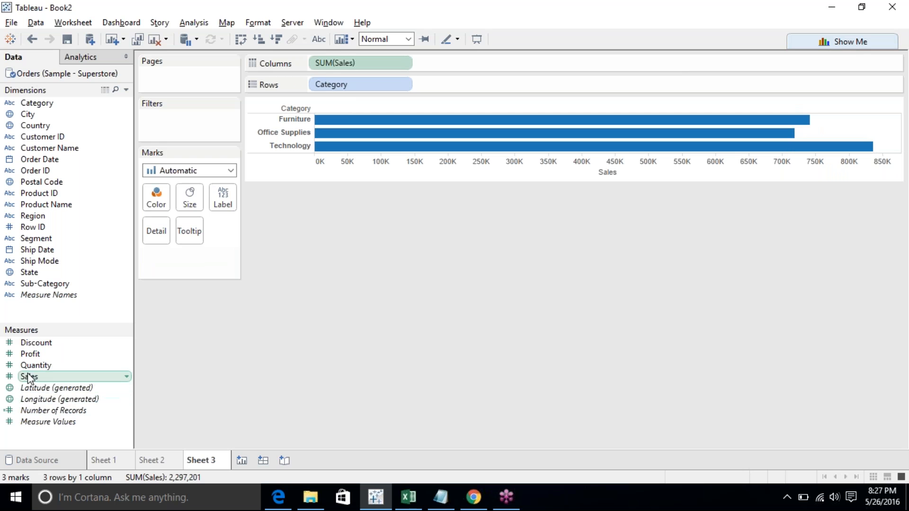
- Convert Quantity to discrete and color the Category bars by SUM(Quantity)
{"action": "left_click_drag", "start_coordinate": [26, 370], "coordinate": [151, 198]}
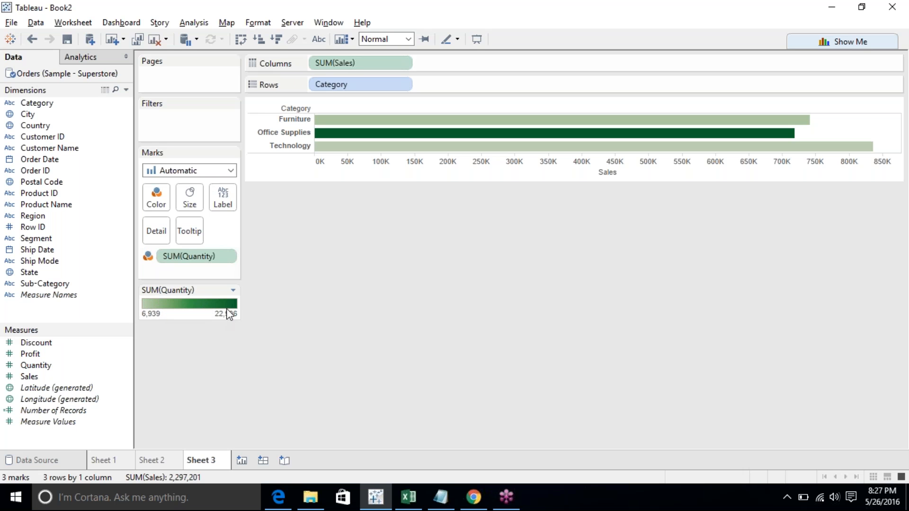
{"action": "left_click_drag", "start_coordinate": [192, 256], "coordinate": [51, 376]}
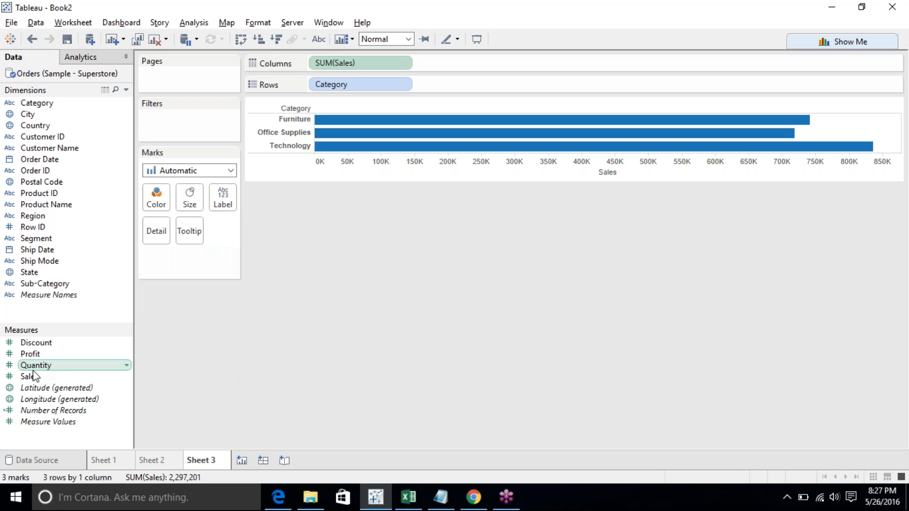
{"action": "right_click", "coordinate": [32, 368]}
{"action": "mouse_move", "coordinate": [129, 207]}
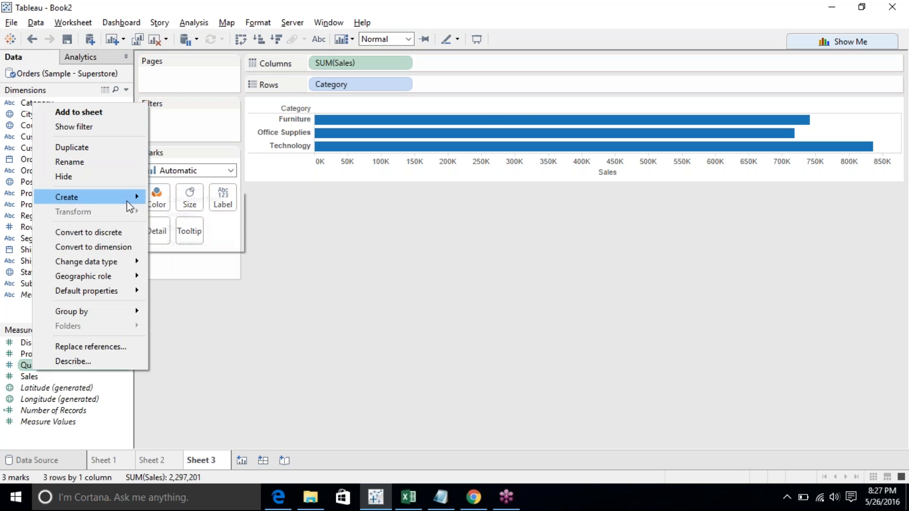
{"action": "left_click", "coordinate": [119, 234]}
{"action": "left_click", "coordinate": [51, 364]}
{"action": "left_click_drag", "start_coordinate": [52, 367], "coordinate": [159, 196]}
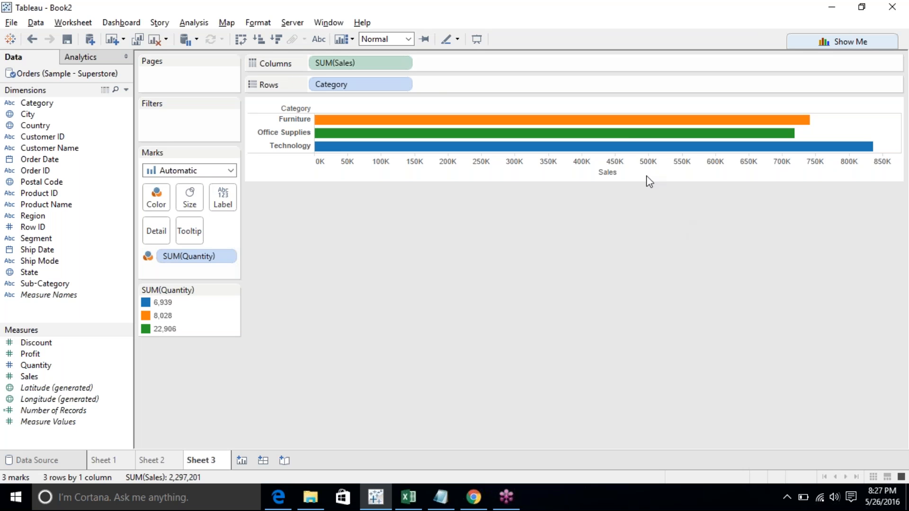
- Inspect the Furniture bar's tooltip values
{"action": "left_click", "coordinate": [628, 123]}
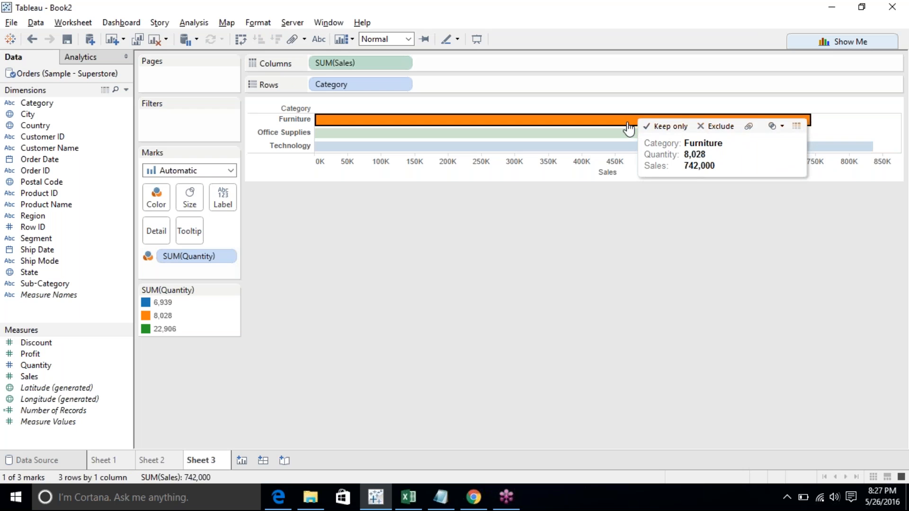
{"action": "left_click", "coordinate": [627, 123]}
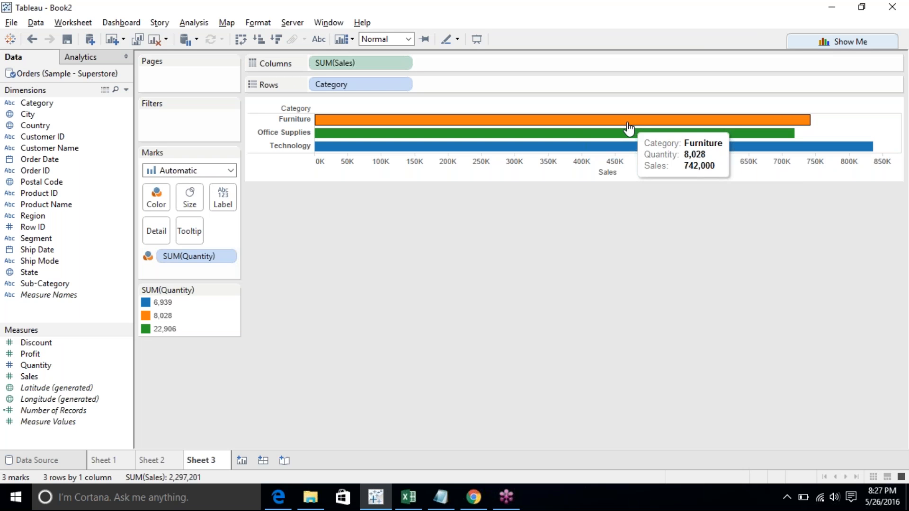
{"action": "left_click", "coordinate": [721, 30]}
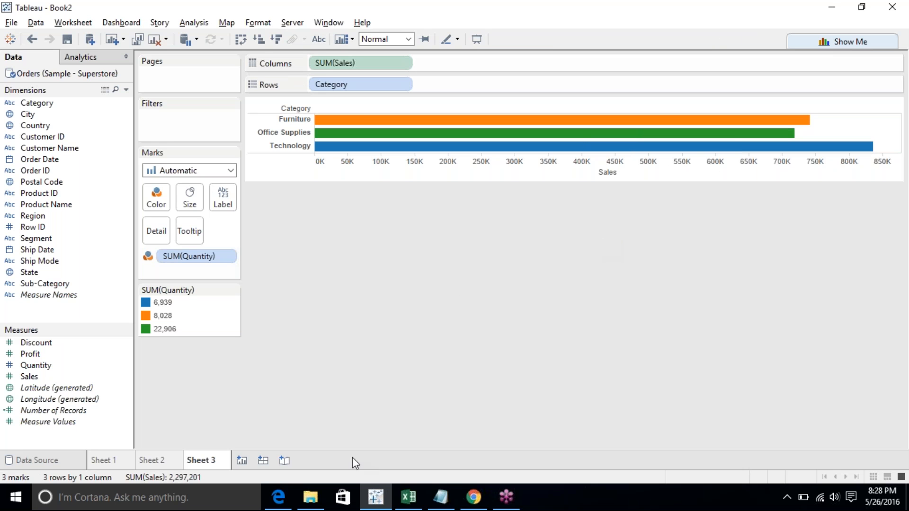
- On a new sheet, chart Order Date and Sales as a discrete line chart with Show Me
{"action": "left_click", "coordinate": [239, 462]}
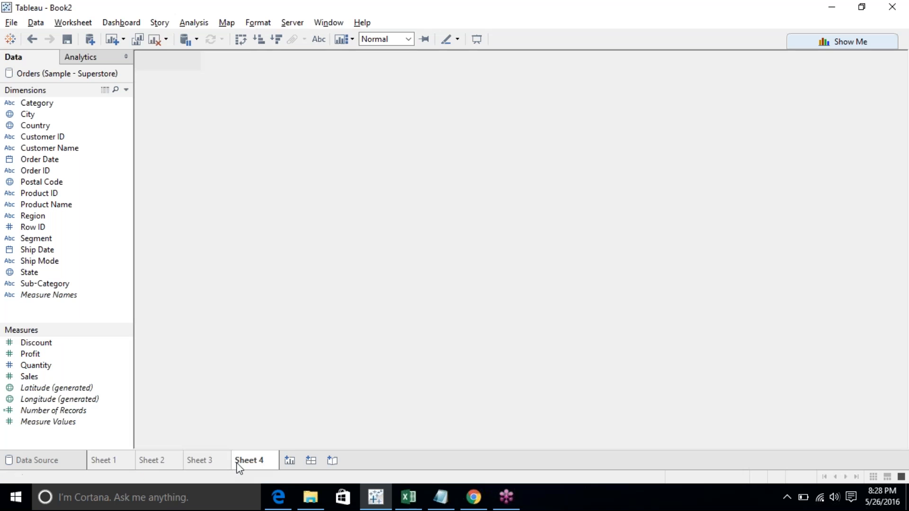
{"action": "left_click", "coordinate": [26, 163]}
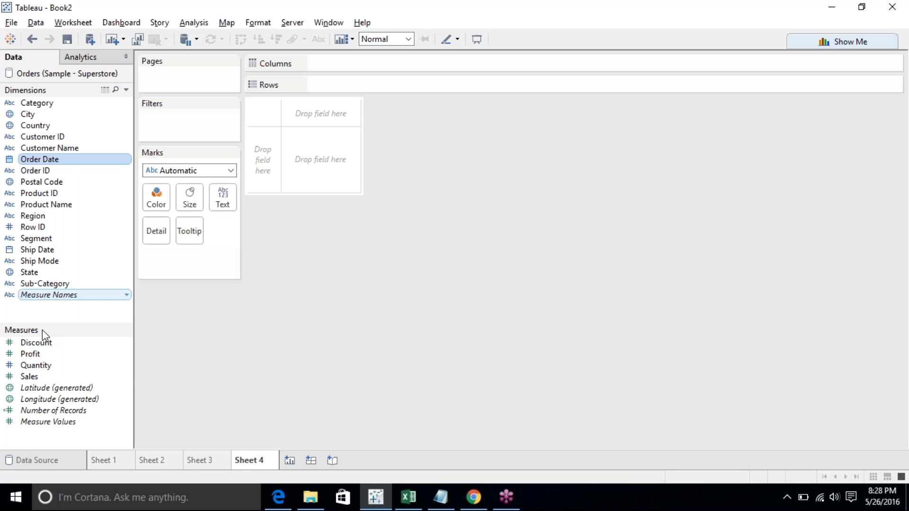
{"action": "left_click", "coordinate": [44, 374], "text": "ctrl"}
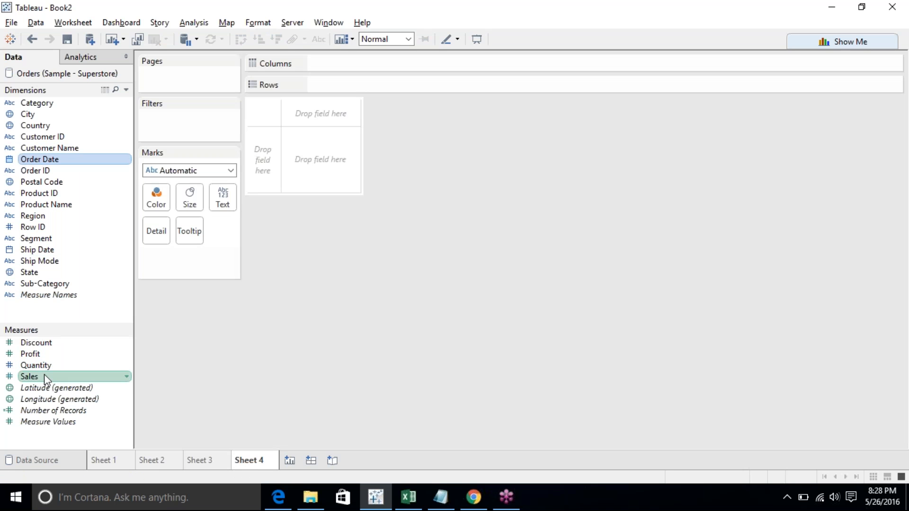
{"action": "left_click", "coordinate": [822, 41]}
{"action": "left_click", "coordinate": [807, 156]}
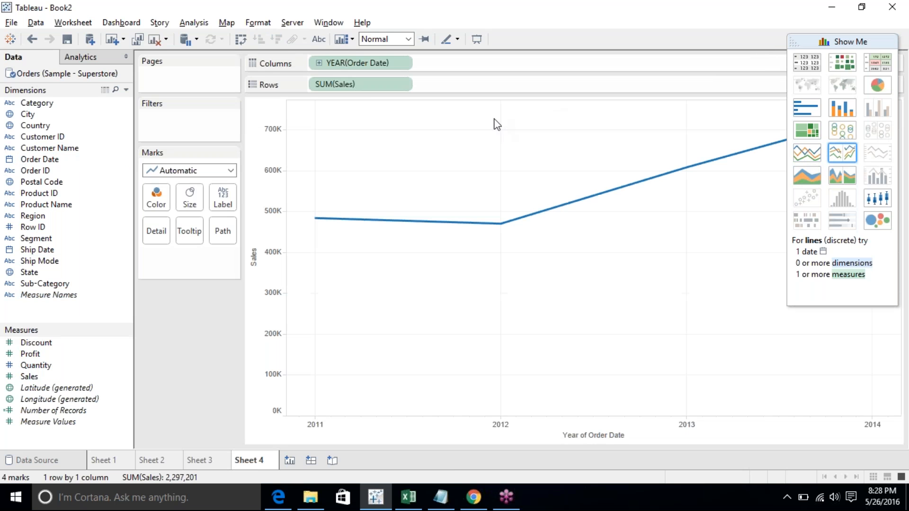
- Change the Order Date on Columns to Quarter with year and close Show Me
{"action": "left_click", "coordinate": [402, 63]}
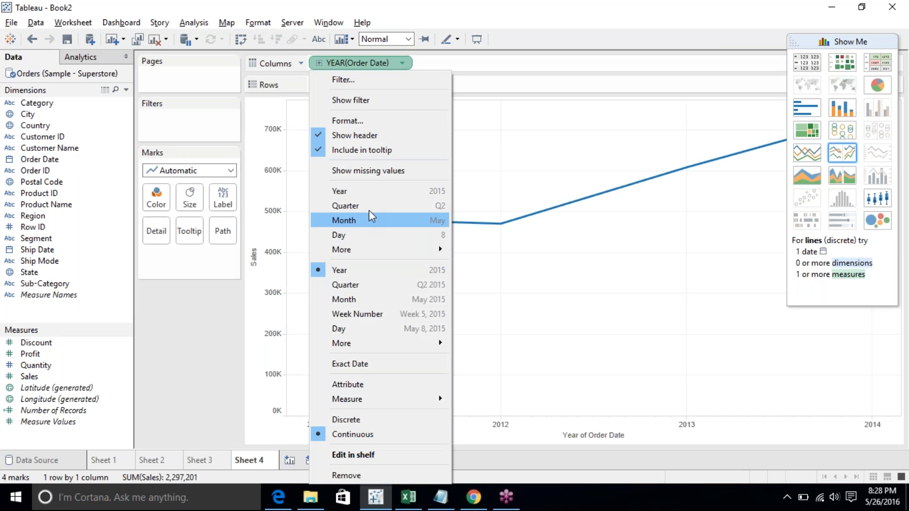
{"action": "left_click", "coordinate": [361, 285]}
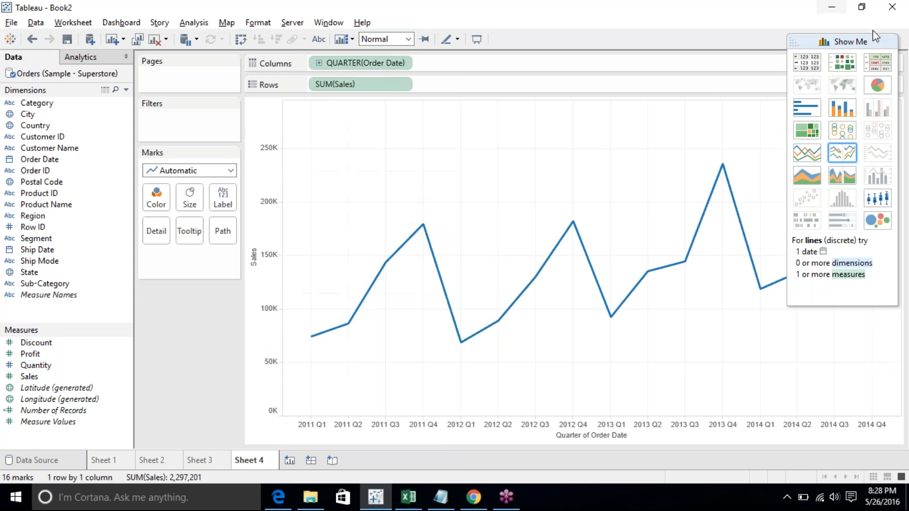
{"action": "left_click", "coordinate": [847, 42]}
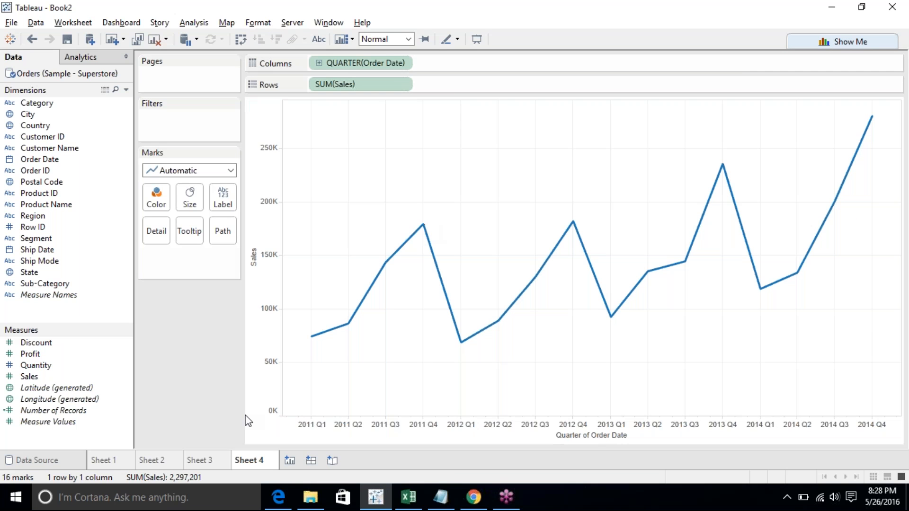
- Change the Order Date on Columns to the Month date part
{"action": "left_click", "coordinate": [404, 60]}
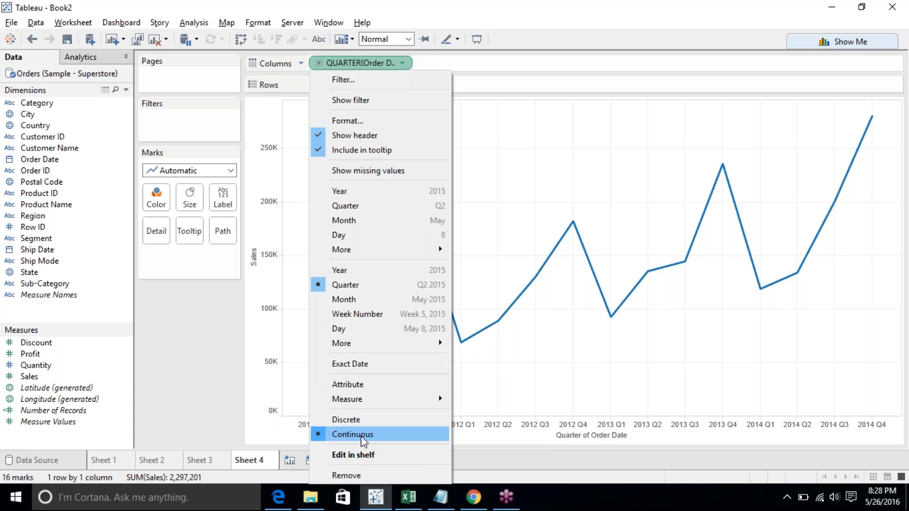
{"action": "left_click", "coordinate": [409, 223]}
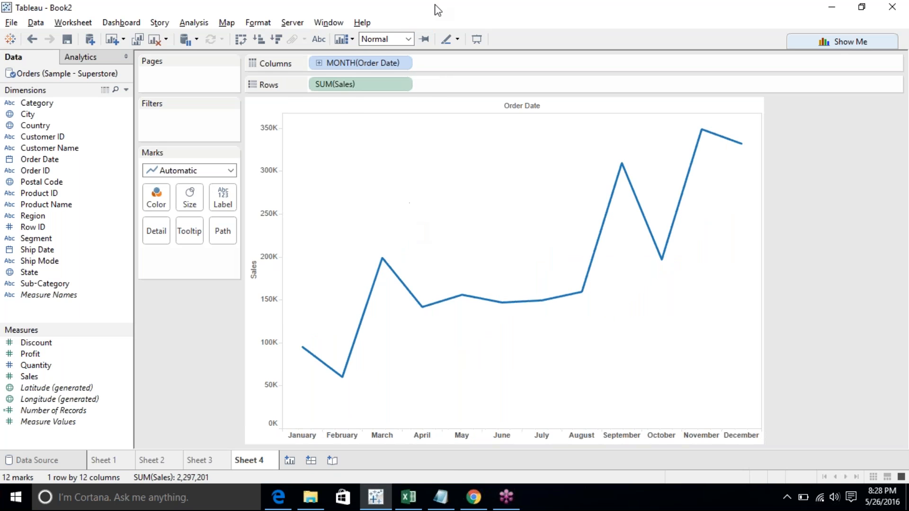
- Change the Order Date on Columns to Month with year, showing monthly sales across all years
{"action": "left_click", "coordinate": [402, 64]}
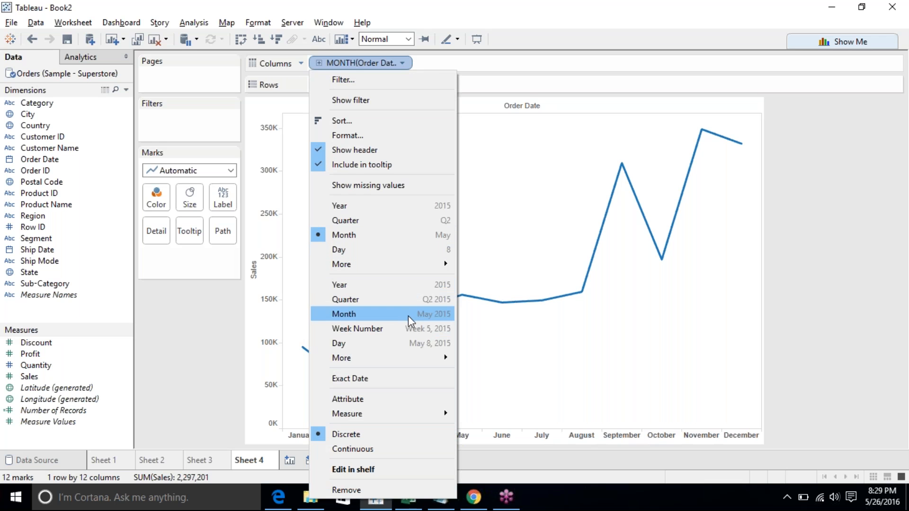
{"action": "left_click", "coordinate": [442, 314]}
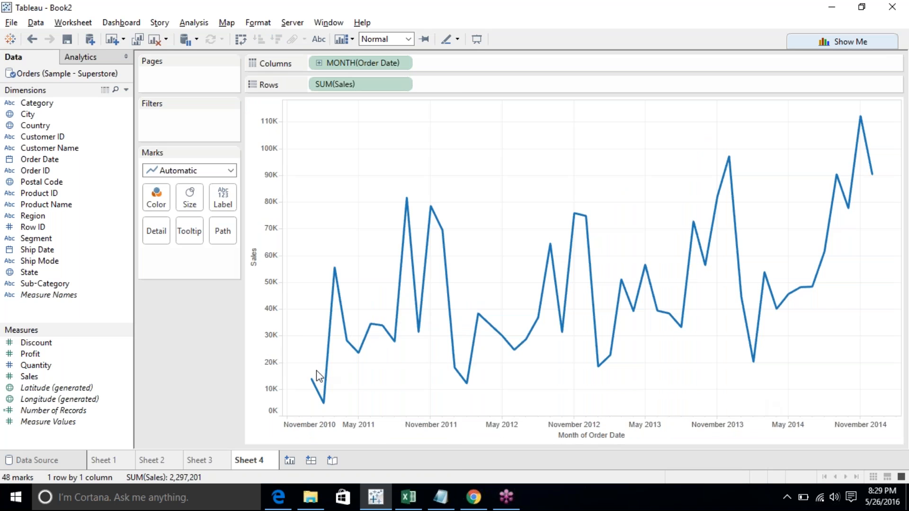
{"action": "left_click", "coordinate": [357, 427]}
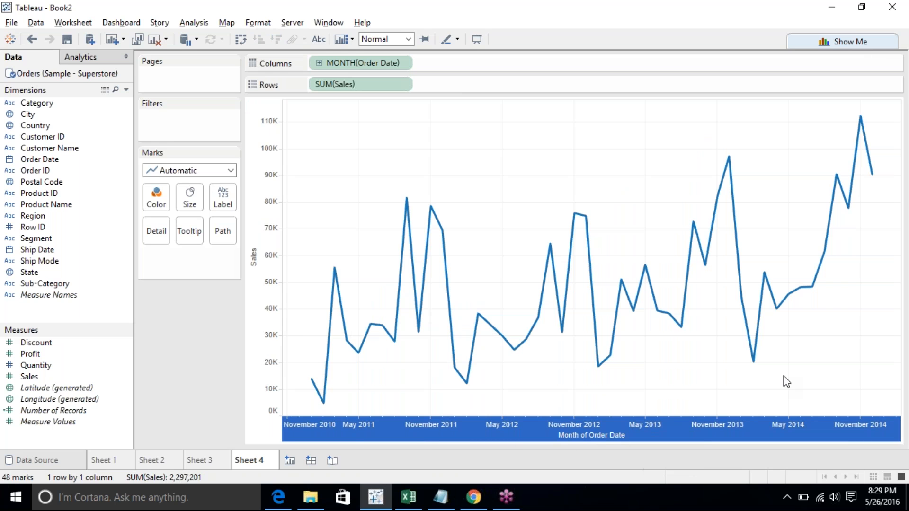
{"action": "left_click", "coordinate": [768, 380]}
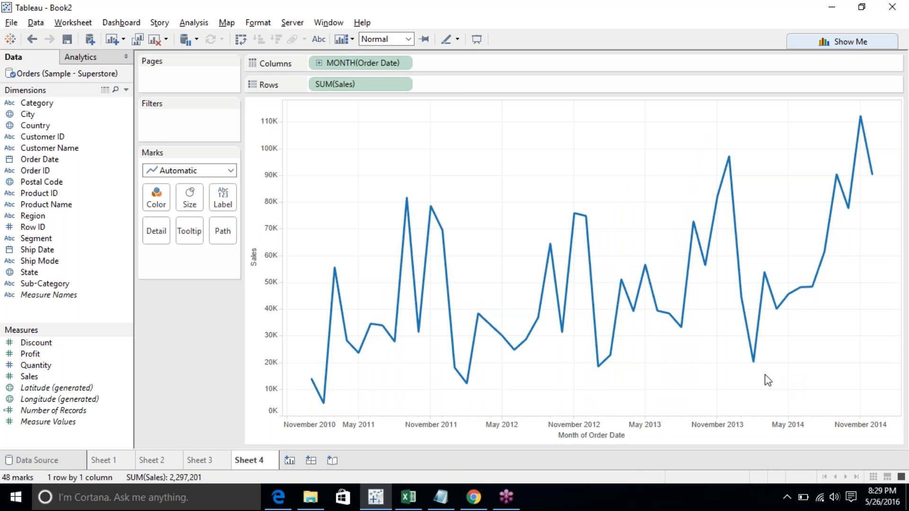
- Change the Order Date on Columns to the discrete Month date part and briefly highlight May on the axis
{"action": "left_click", "coordinate": [405, 63]}
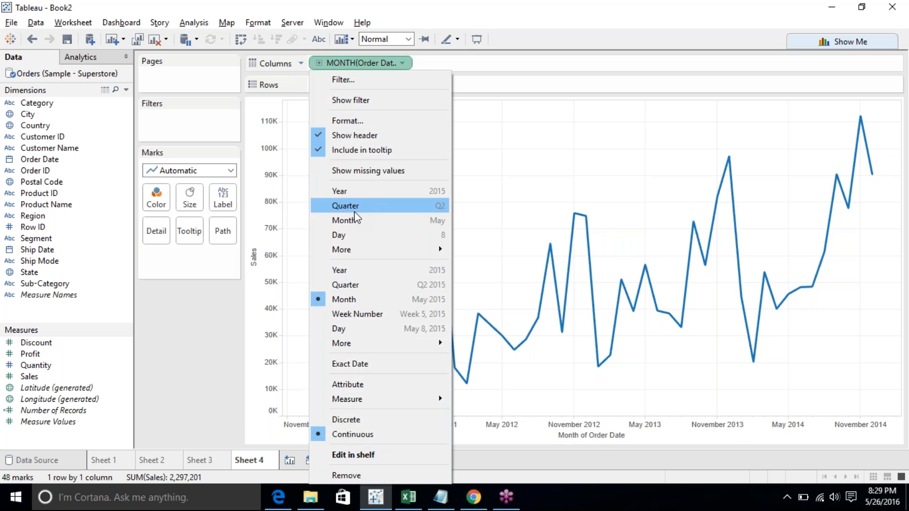
{"action": "left_click", "coordinate": [355, 221]}
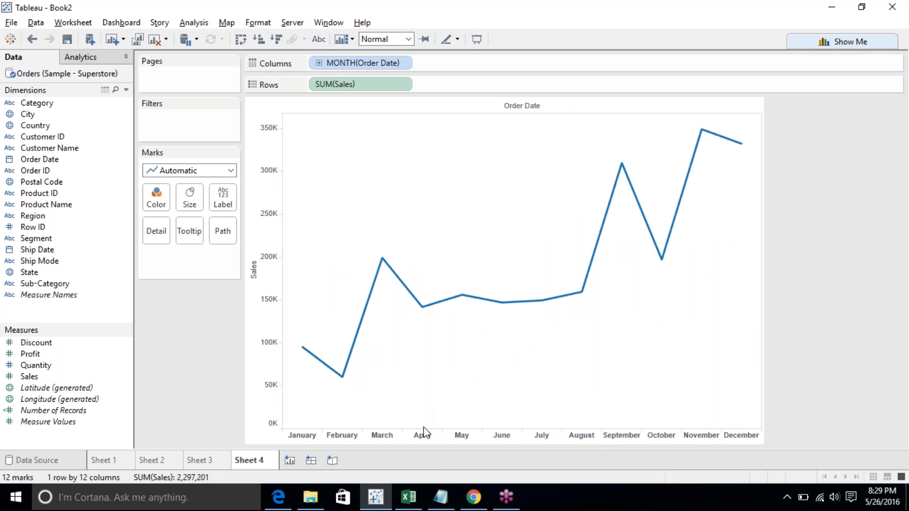
{"action": "left_click", "coordinate": [454, 436]}
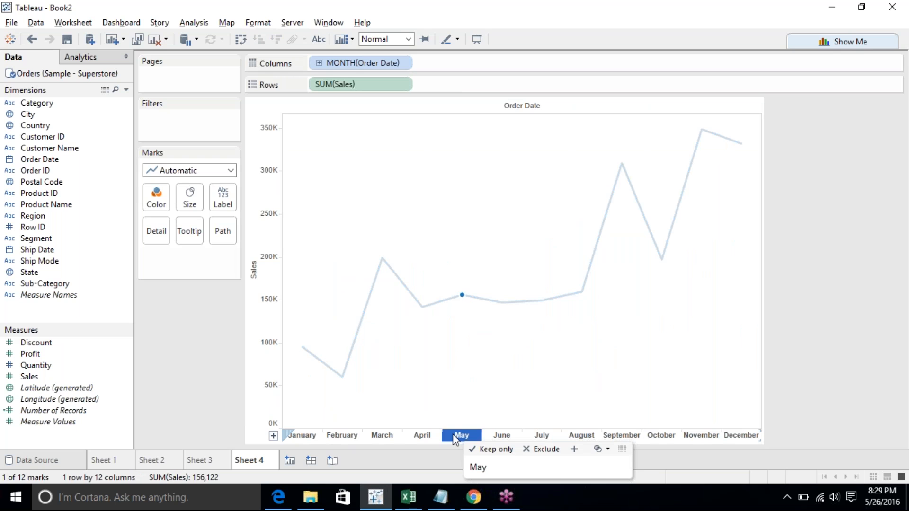
{"action": "left_click", "coordinate": [455, 436]}
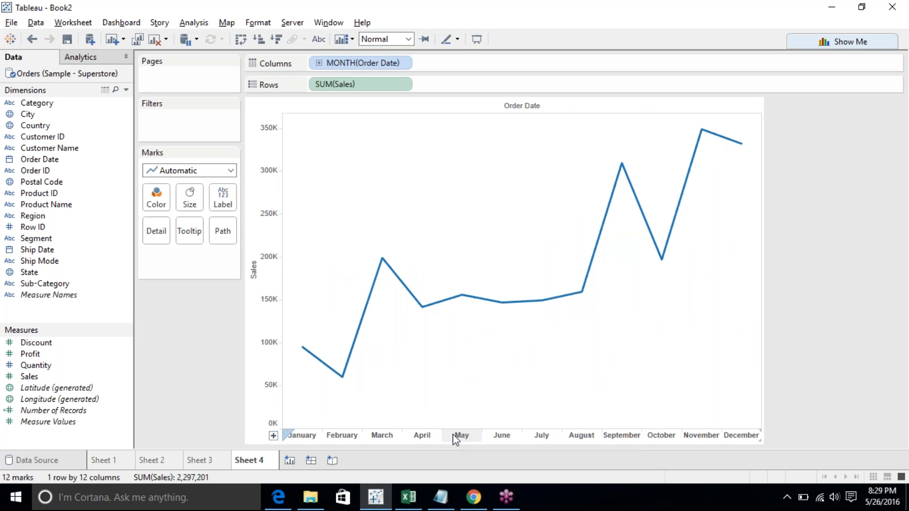
- Add the year of Order Date to Color to compare May across years, then remove it from the Marks card
{"action": "mouse_move", "coordinate": [459, 304]}
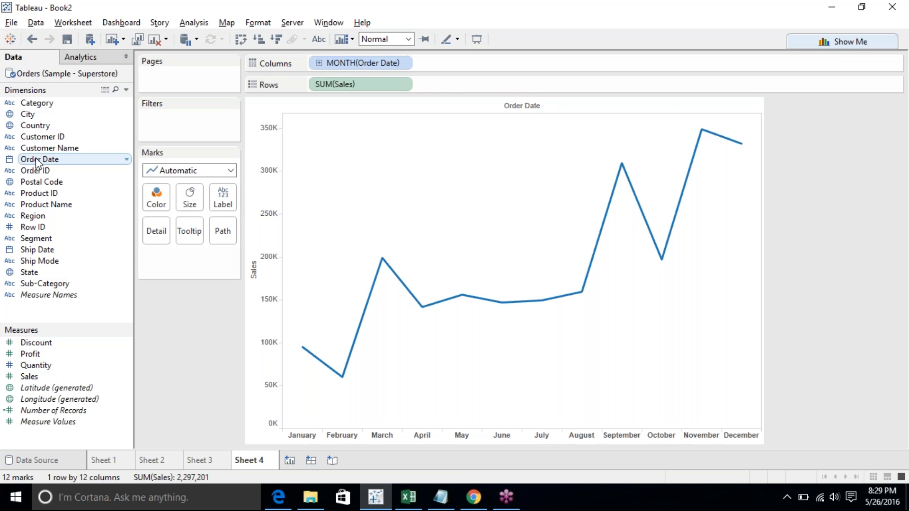
{"action": "left_click_drag", "start_coordinate": [39, 161], "coordinate": [156, 195]}
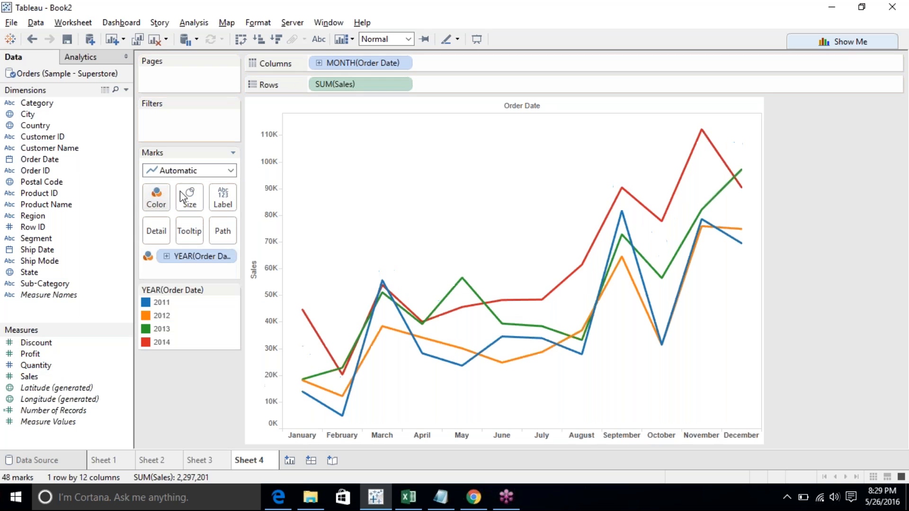
{"action": "left_click", "coordinate": [462, 435]}
{"action": "mouse_move", "coordinate": [462, 366]}
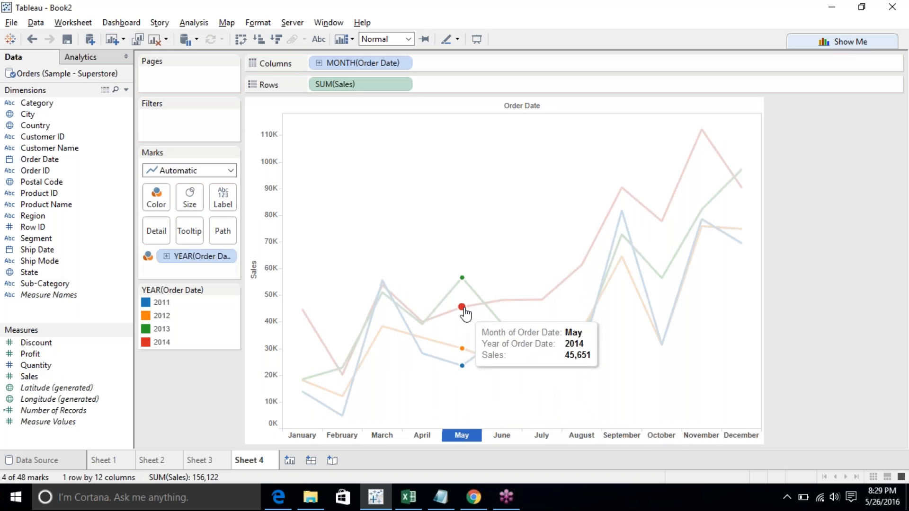
{"action": "mouse_move", "coordinate": [463, 280]}
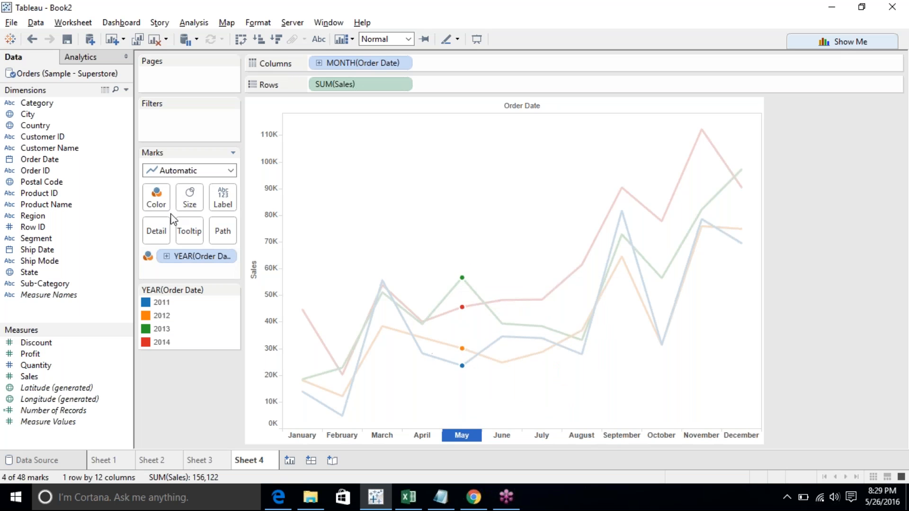
{"action": "left_click", "coordinate": [189, 393]}
{"action": "left_click_drag", "start_coordinate": [189, 256], "coordinate": [199, 462]}
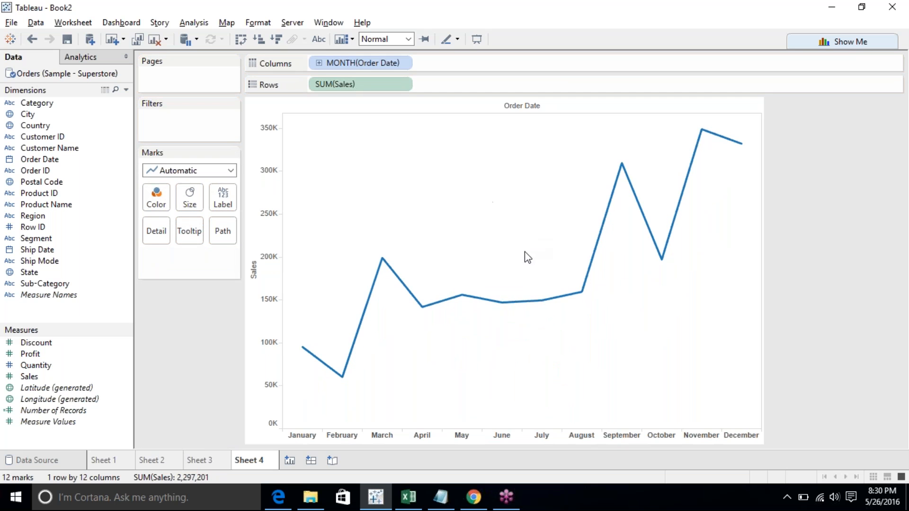
- Highlight May, then change the Order Date on Columns to continuous Month with year
{"action": "left_click", "coordinate": [463, 296]}
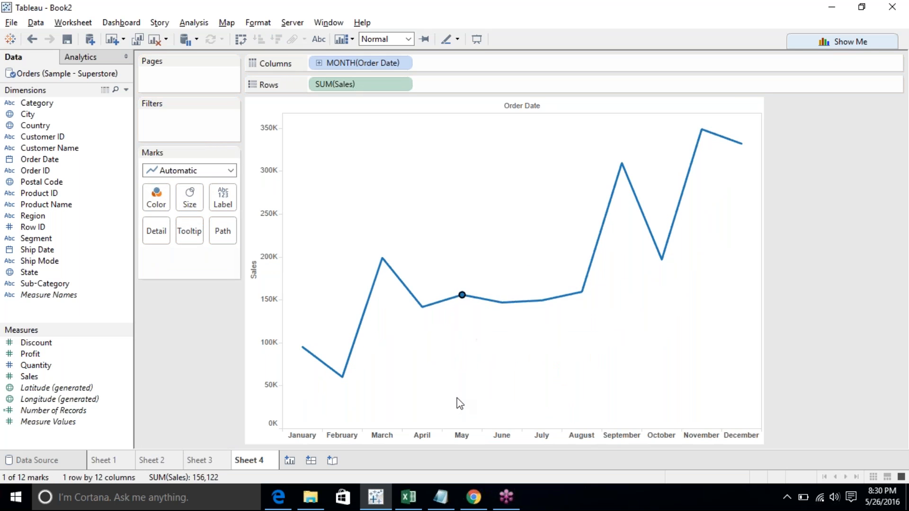
{"action": "left_click", "coordinate": [457, 434]}
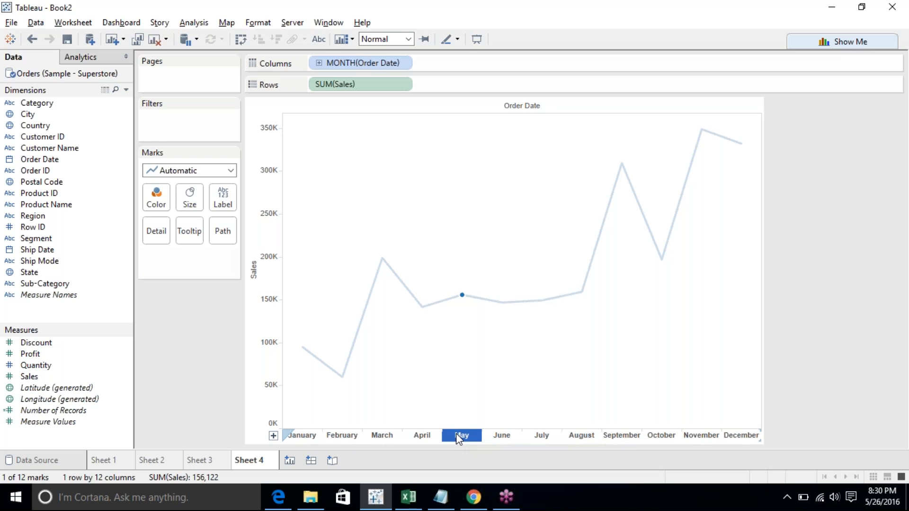
{"action": "left_click", "coordinate": [381, 133]}
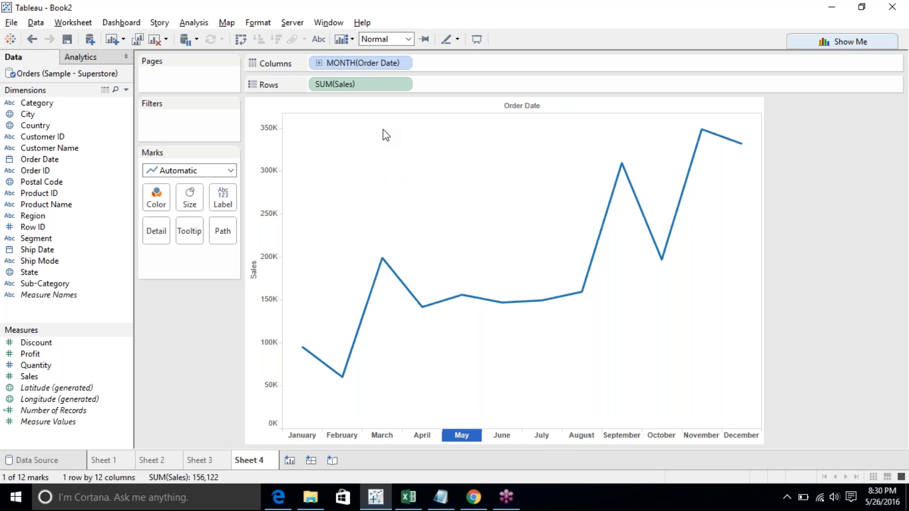
{"action": "left_click", "coordinate": [405, 61]}
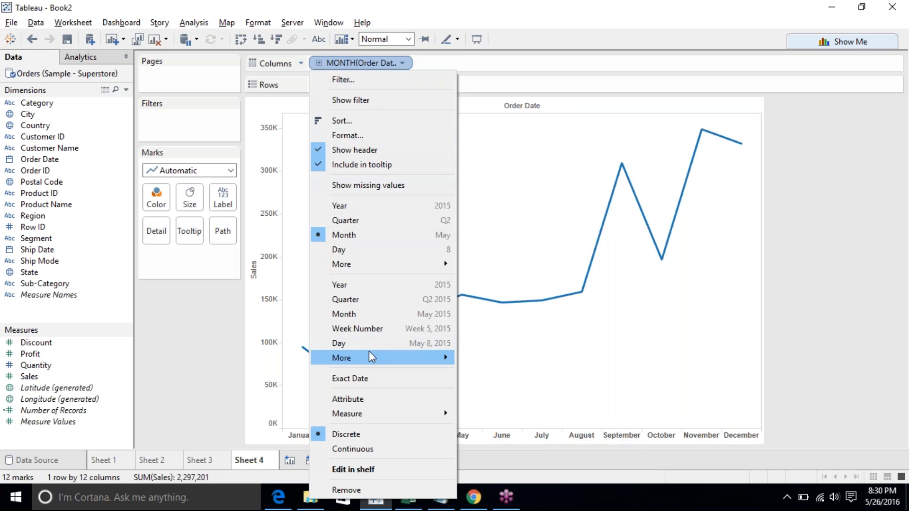
{"action": "left_click", "coordinate": [382, 313]}
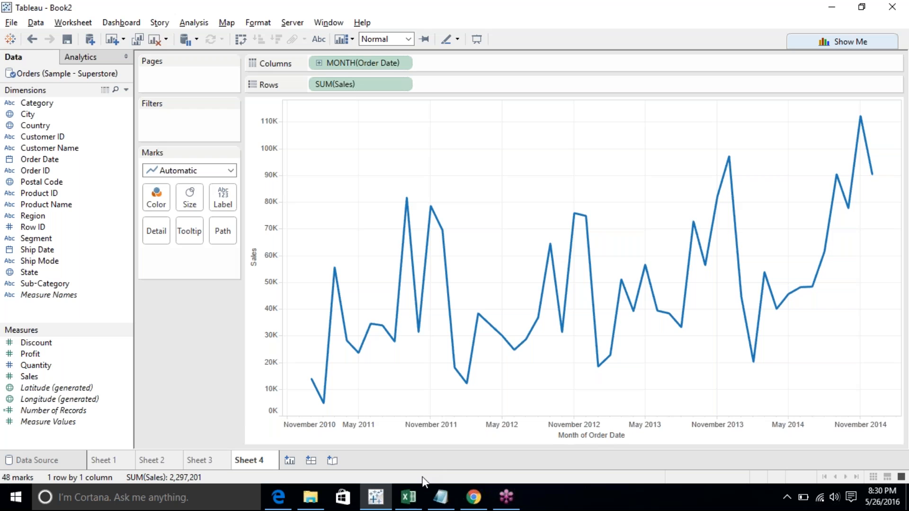
- Open the Month of Order Date axis settings and close them without changes
{"action": "left_click", "coordinate": [365, 427]}
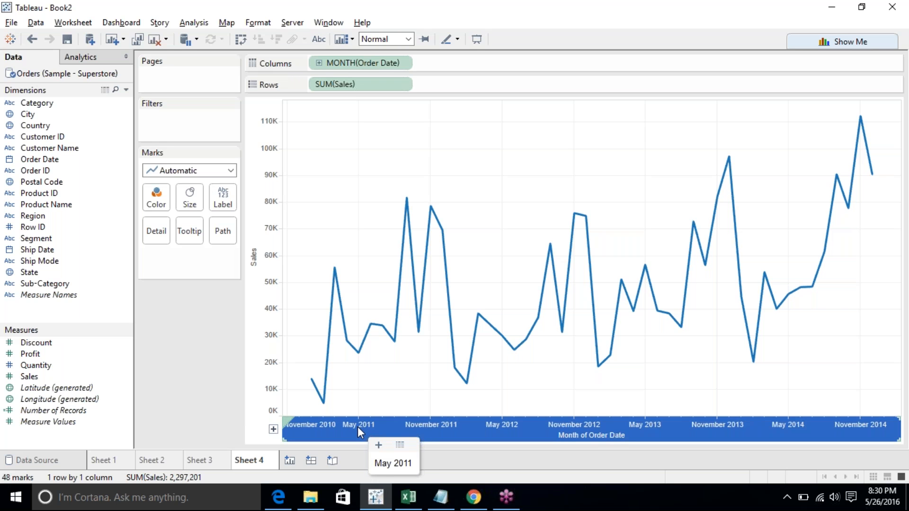
{"action": "double_click", "coordinate": [357, 426]}
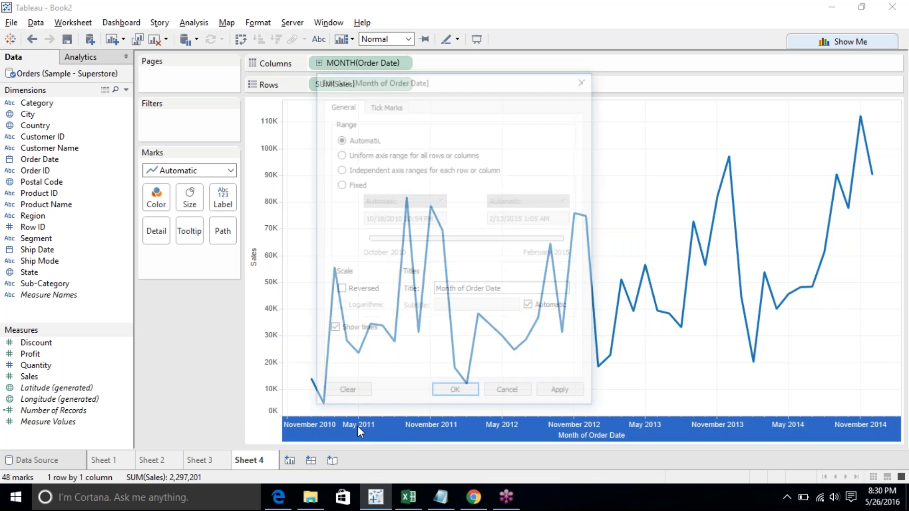
{"action": "left_click", "coordinate": [536, 395]}
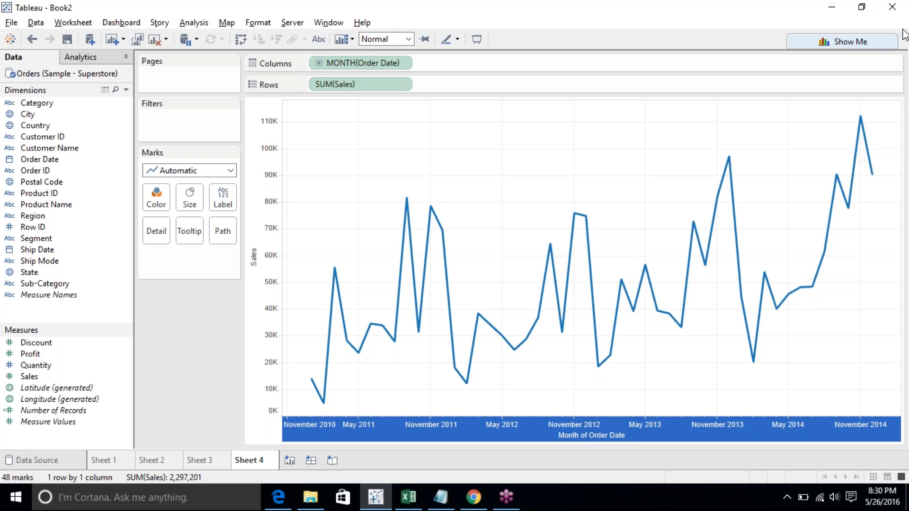
{"action": "mouse_move", "coordinate": [683, 304]}
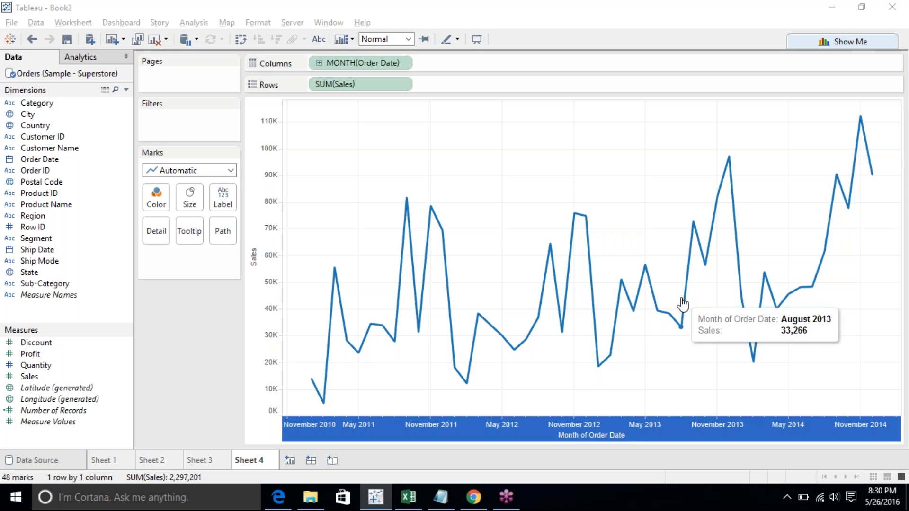
- Change the Order Date on Columns to the Quarter date part
{"action": "left_click", "coordinate": [433, 149]}
{"action": "left_click", "coordinate": [403, 62]}
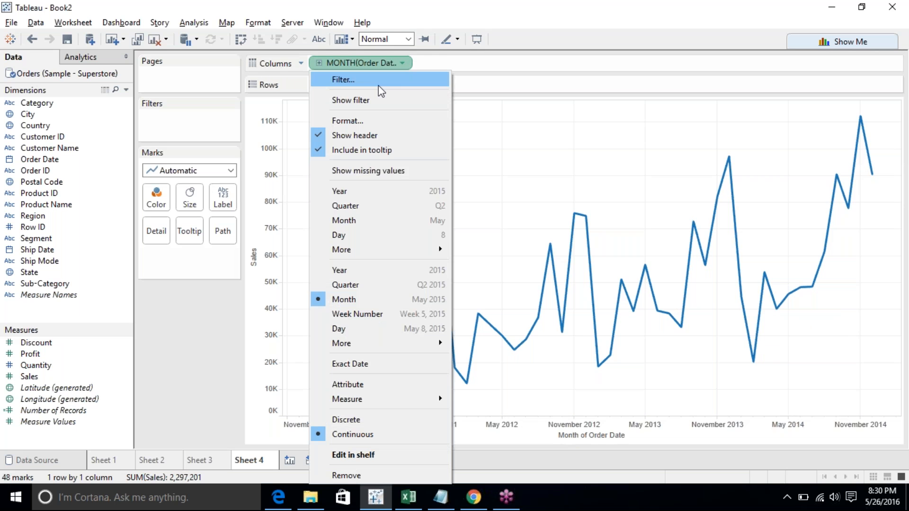
{"action": "left_click", "coordinate": [392, 206]}
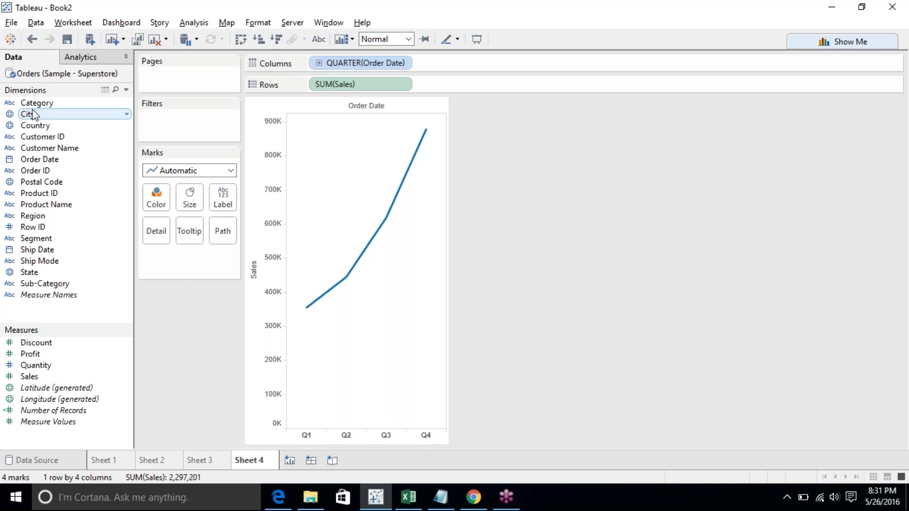
- Add Category to Columns and switch the Order Date to continuous Quarter with year
{"action": "left_click_drag", "start_coordinate": [37, 103], "coordinate": [466, 64]}
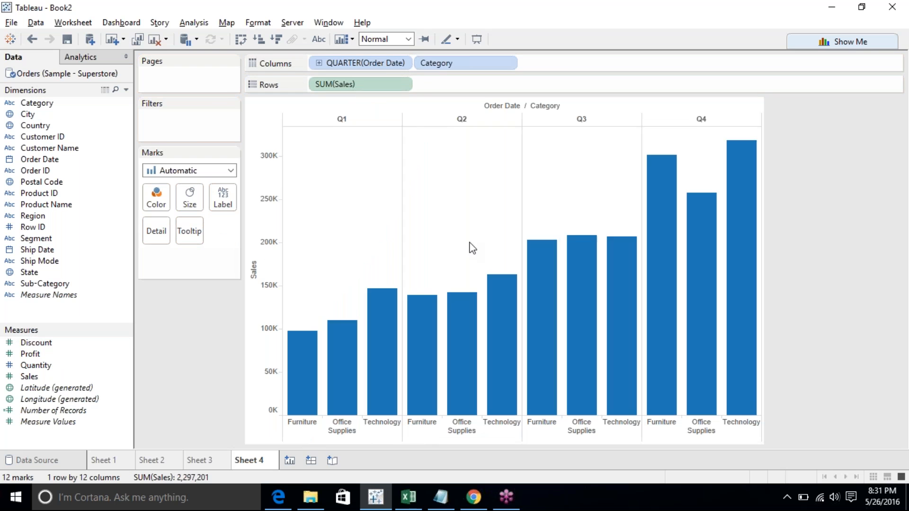
{"action": "left_click", "coordinate": [402, 63]}
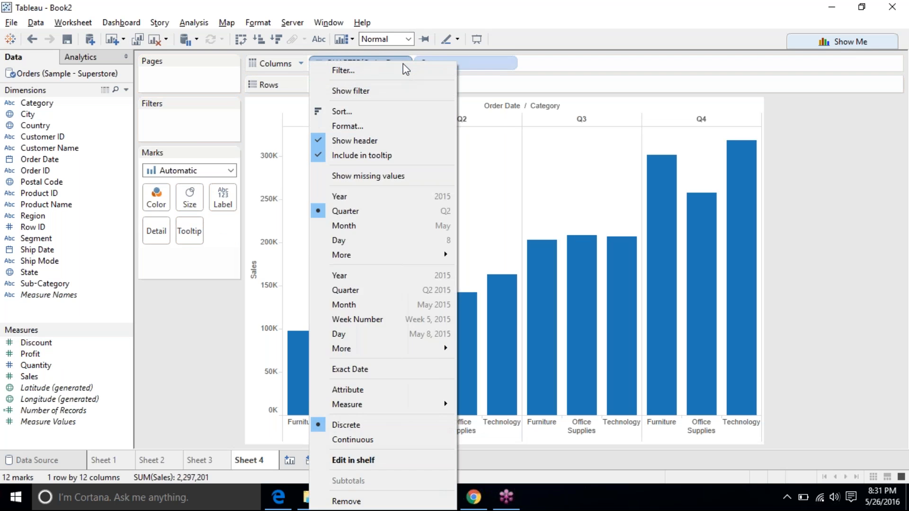
{"action": "left_click", "coordinate": [380, 289]}
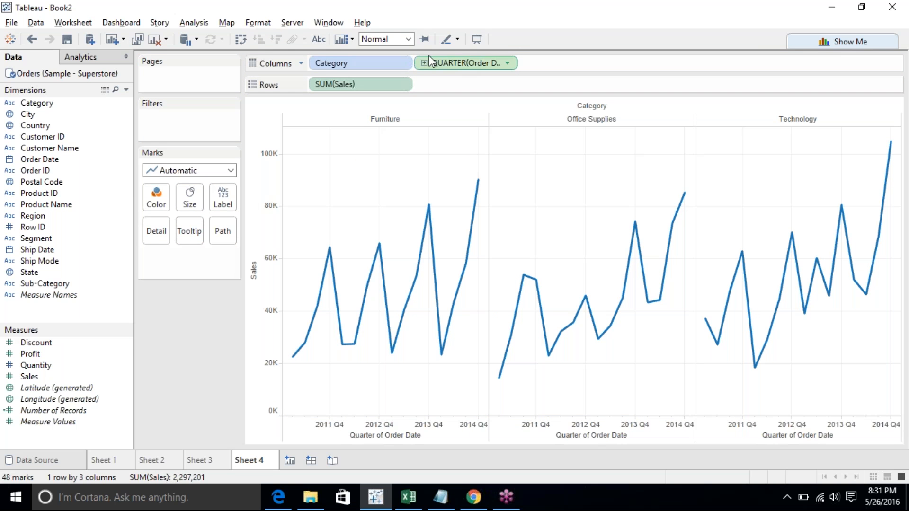
- Remove Category from Columns to show a single continuous quarterly line
{"action": "left_click_drag", "start_coordinate": [367, 63], "coordinate": [564, 61]}
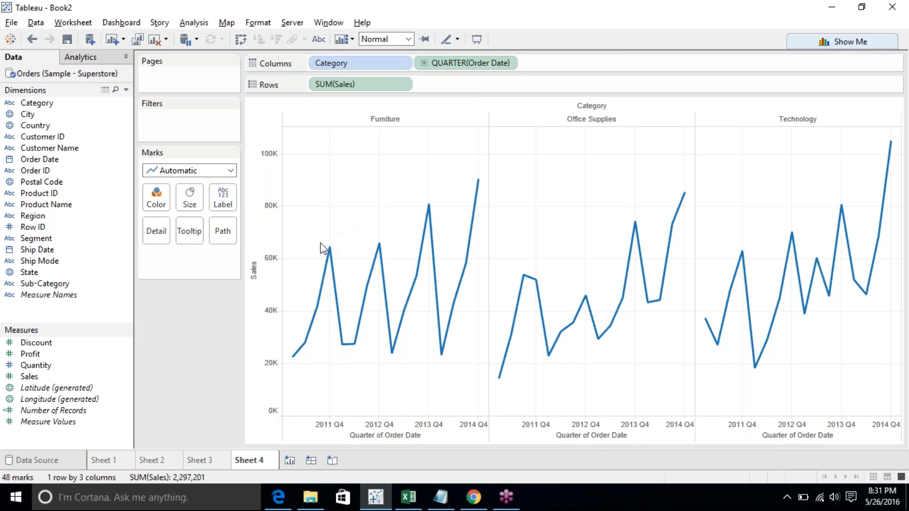
{"action": "left_click_drag", "start_coordinate": [356, 61], "coordinate": [170, 369]}
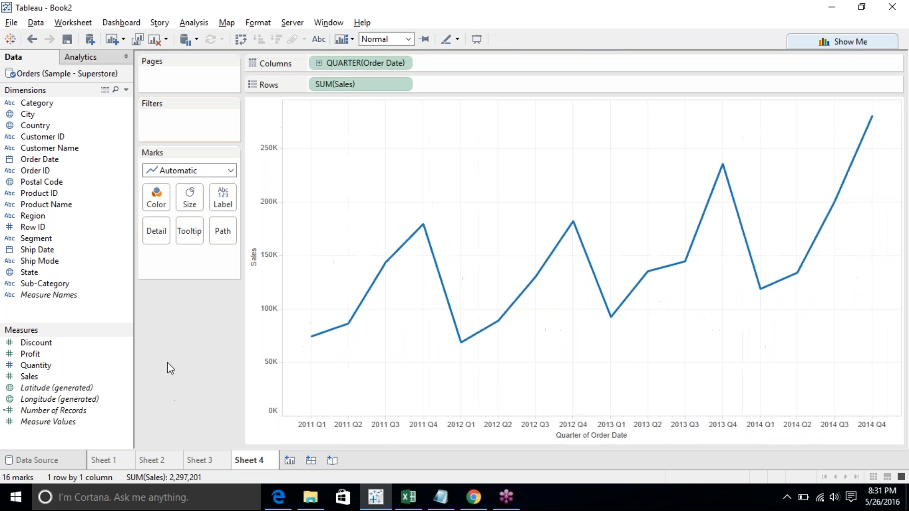
{"action": "left_click", "coordinate": [402, 64]}
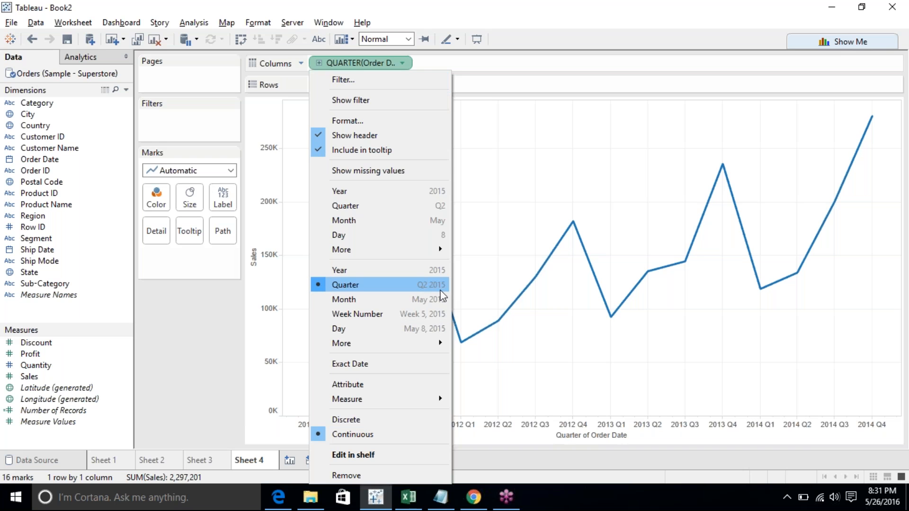
{"action": "left_click", "coordinate": [142, 364]}
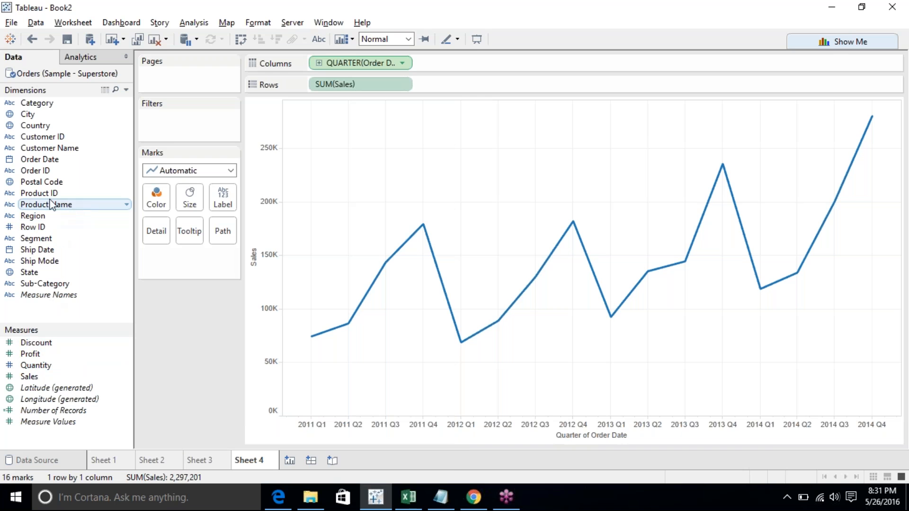
- Add Category to Columns and remove it again, repeating to compare the continuous quarterly lines
{"action": "left_click_drag", "start_coordinate": [52, 104], "coordinate": [195, 348]}
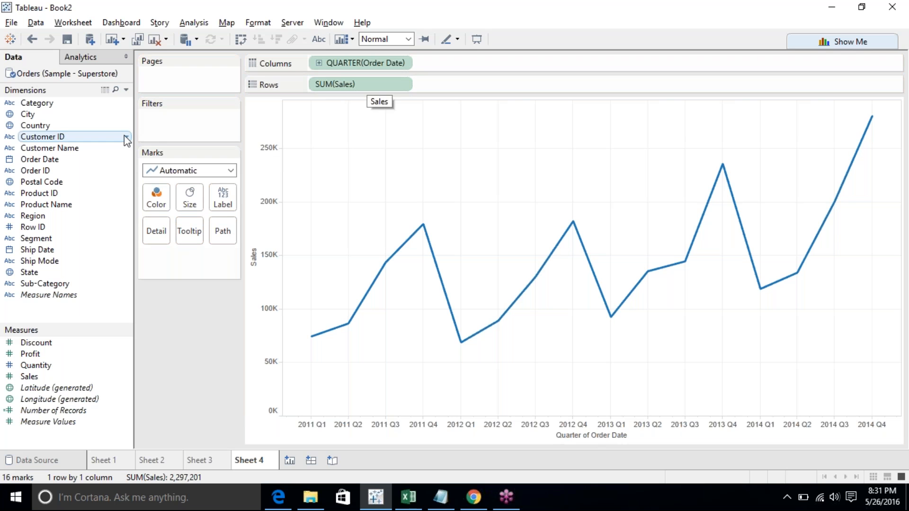
{"action": "left_click_drag", "start_coordinate": [50, 108], "coordinate": [315, 66]}
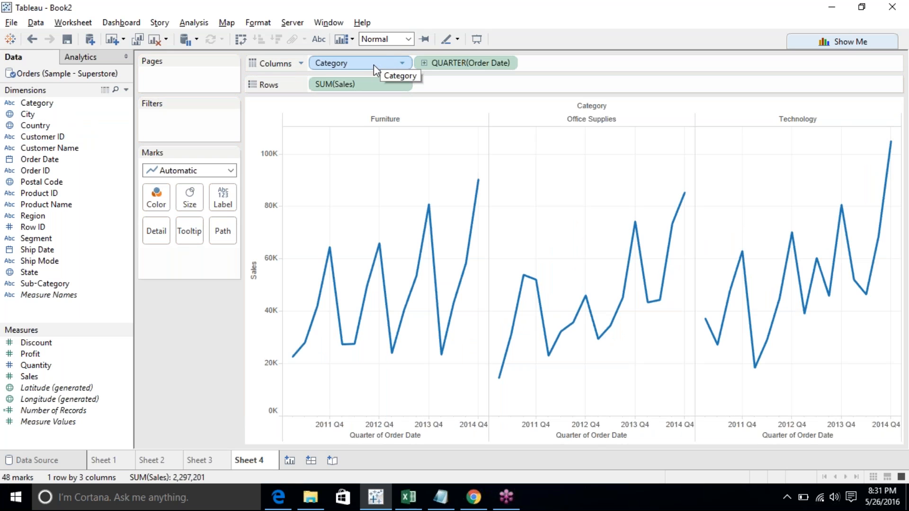
{"action": "left_click", "coordinate": [357, 66]}
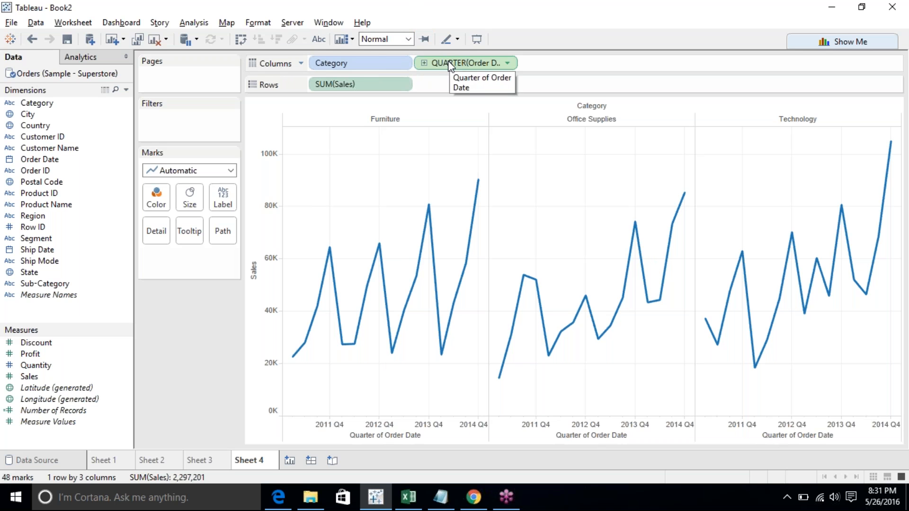
{"action": "left_click_drag", "start_coordinate": [373, 59], "coordinate": [190, 341]}
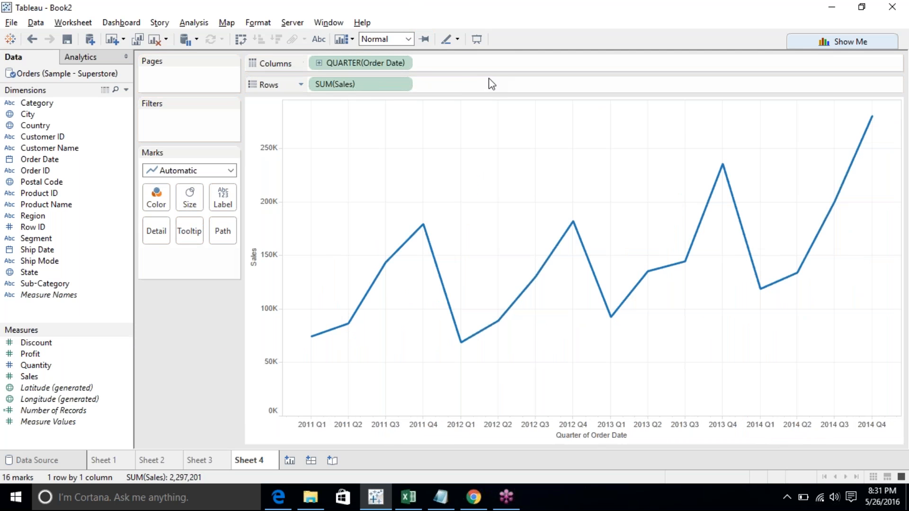
{"action": "left_click", "coordinate": [404, 63]}
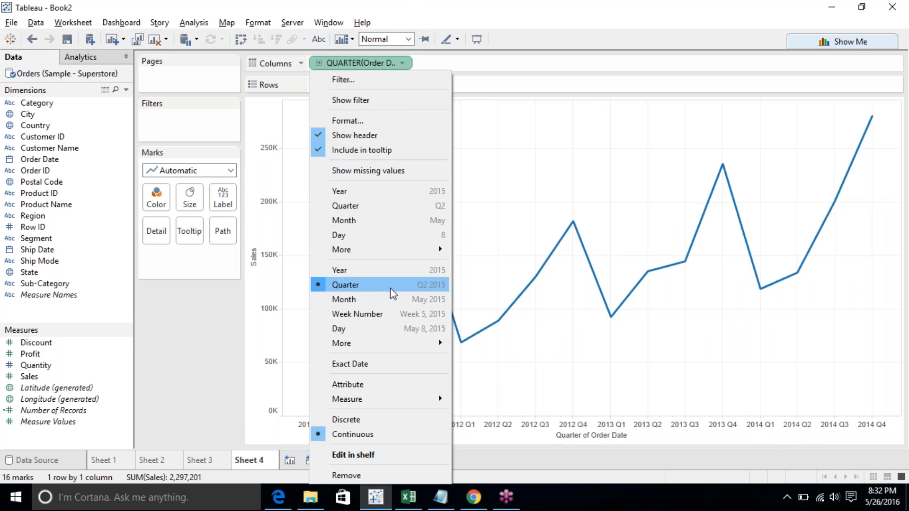
{"action": "left_click", "coordinate": [272, 365]}
{"action": "left_click", "coordinate": [39, 107]}
{"action": "left_click_drag", "start_coordinate": [40, 108], "coordinate": [490, 63]}
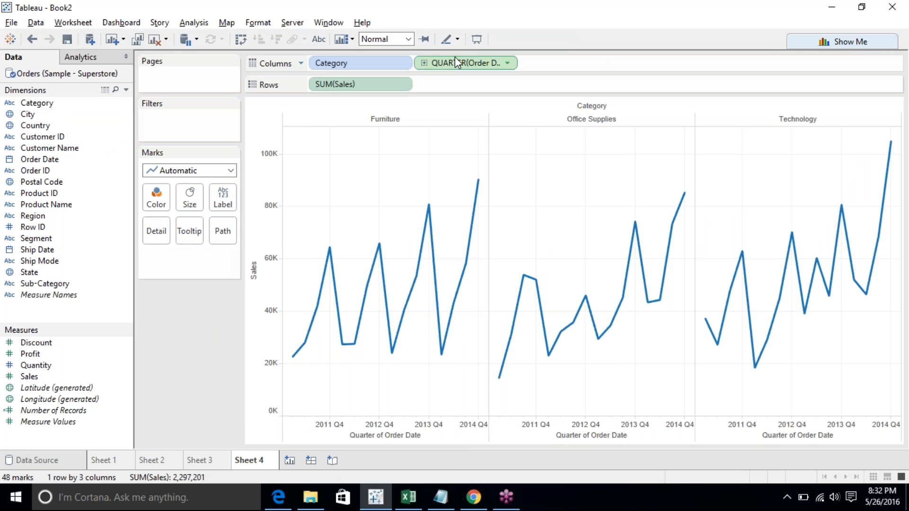
{"action": "left_click_drag", "start_coordinate": [379, 63], "coordinate": [430, 21]}
- Change the Order Date on Columns back to the Quarter date part
{"action": "left_click", "coordinate": [402, 64]}
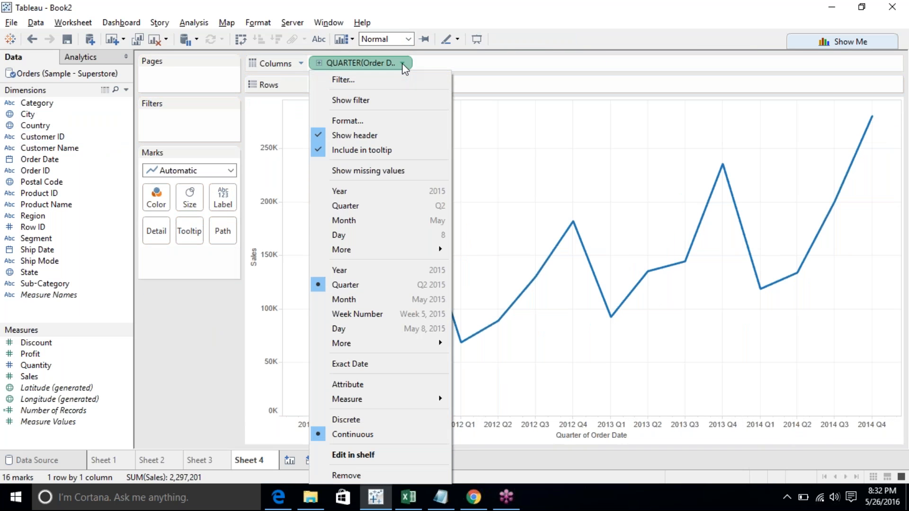
{"action": "left_click", "coordinate": [398, 213]}
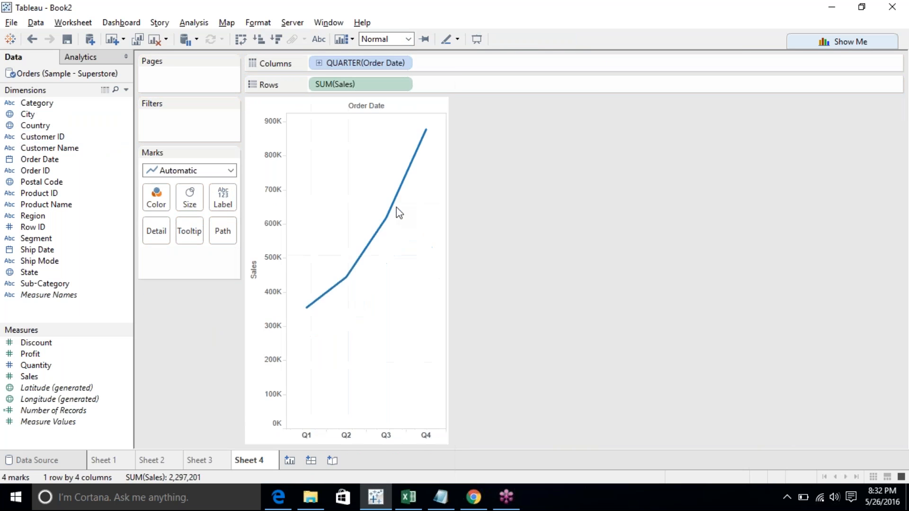
- Add Category to Columns beside the discrete quarter and remove it again
{"action": "left_click", "coordinate": [403, 63]}
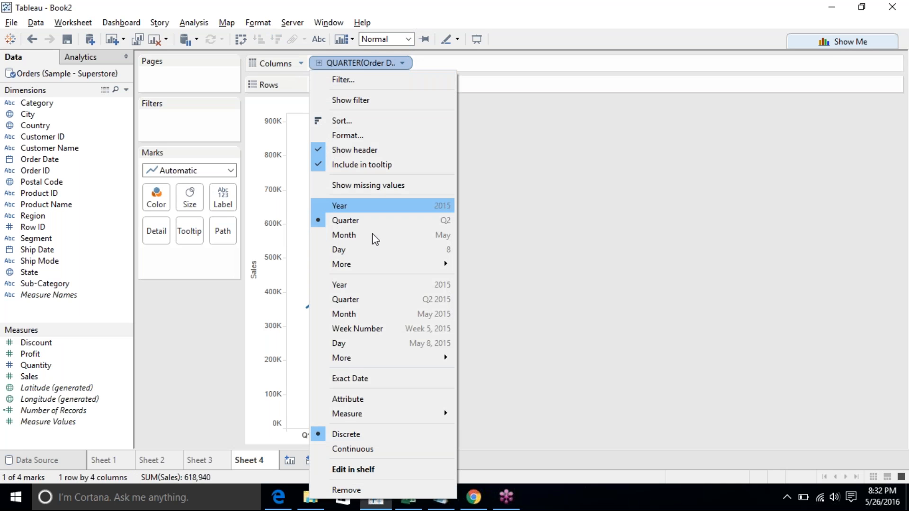
{"action": "left_click", "coordinate": [166, 369]}
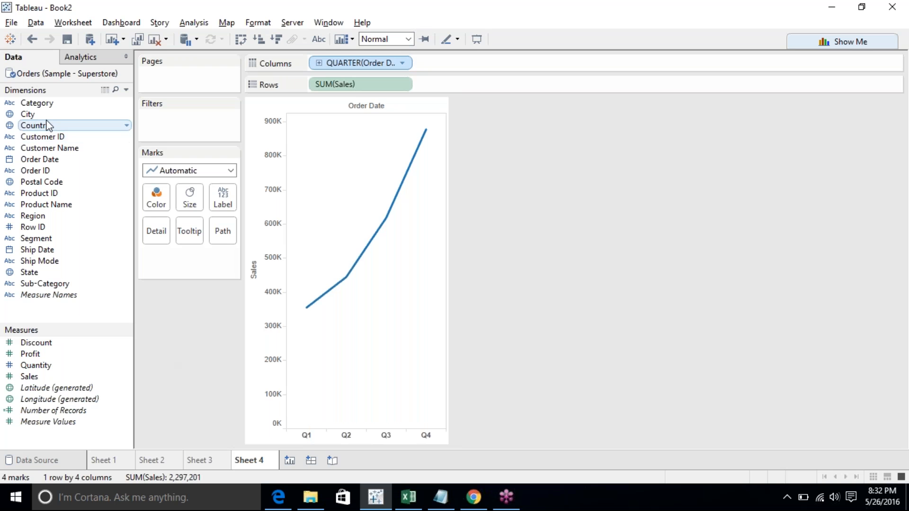
{"action": "left_click_drag", "start_coordinate": [43, 104], "coordinate": [432, 58]}
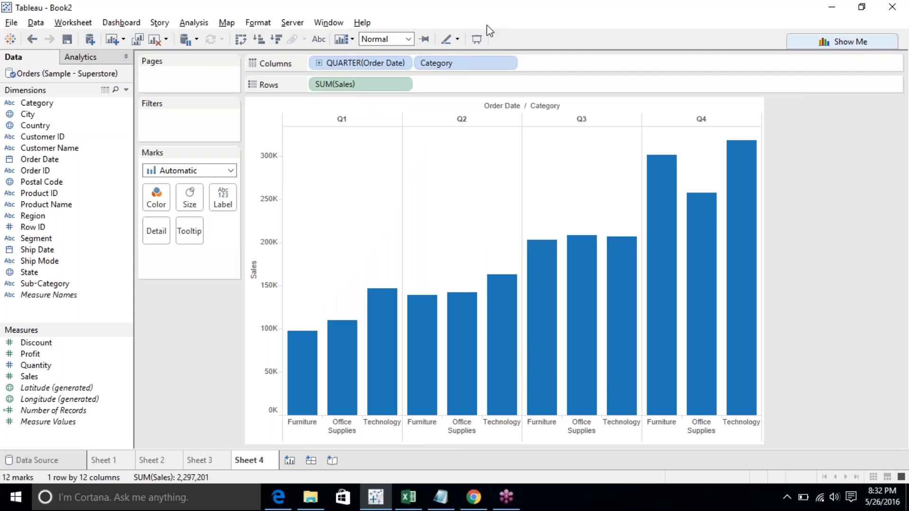
{"action": "left_click_drag", "start_coordinate": [469, 63], "coordinate": [215, 323]}
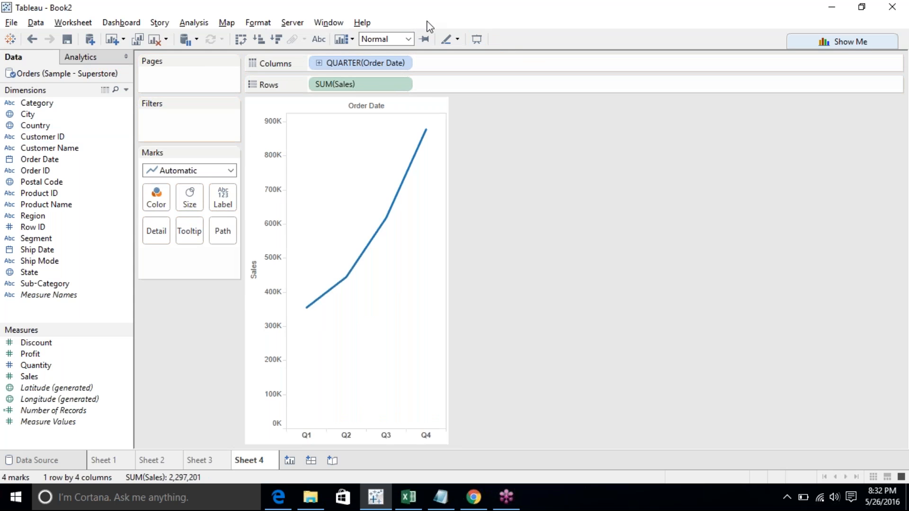
- Switch the Order Date on Columns to continuous, then to continuous Quarter with year
{"action": "left_click", "coordinate": [402, 63]}
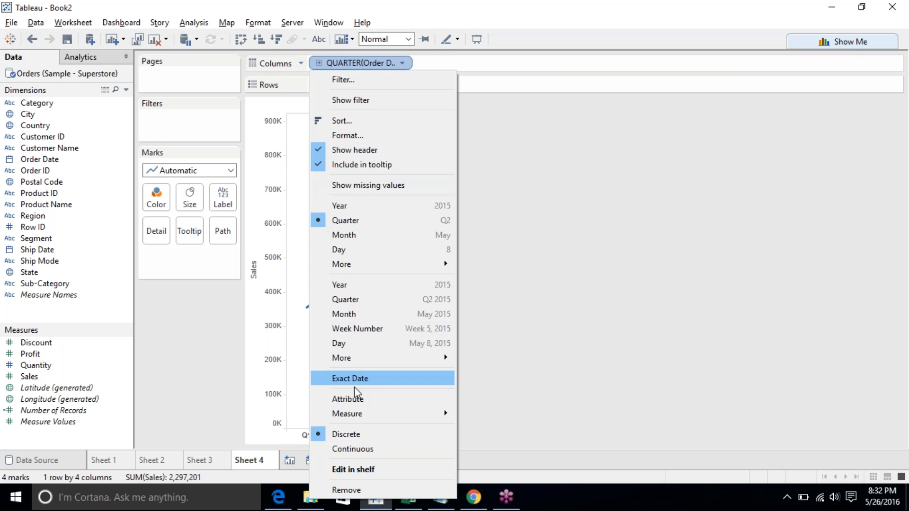
{"action": "left_click", "coordinate": [352, 450]}
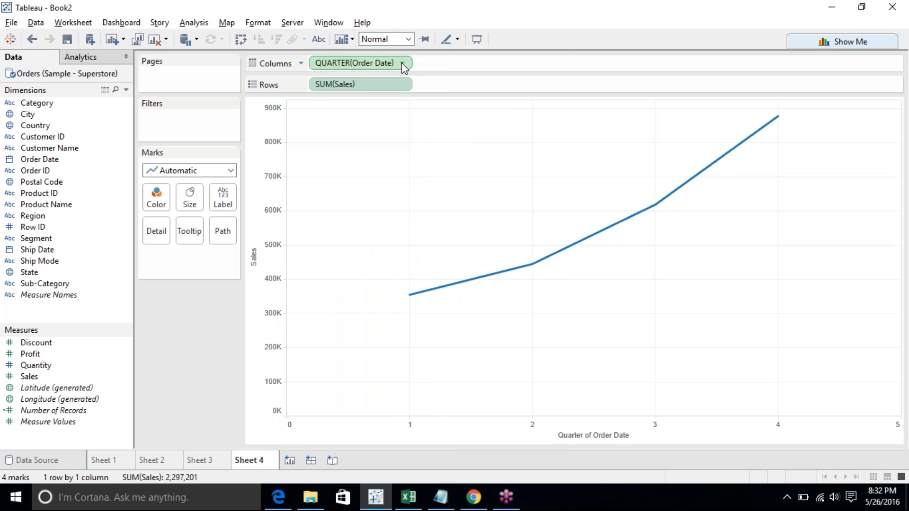
{"action": "left_click", "coordinate": [402, 62]}
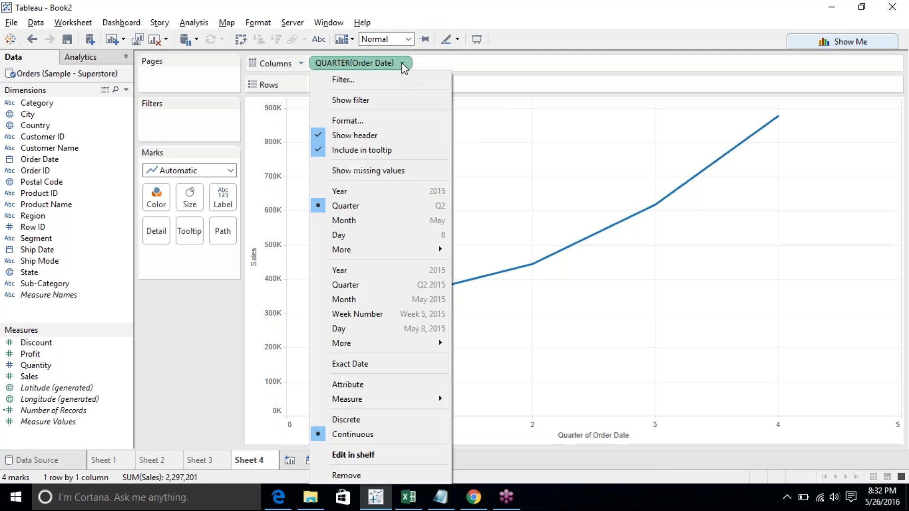
{"action": "left_click", "coordinate": [372, 284]}
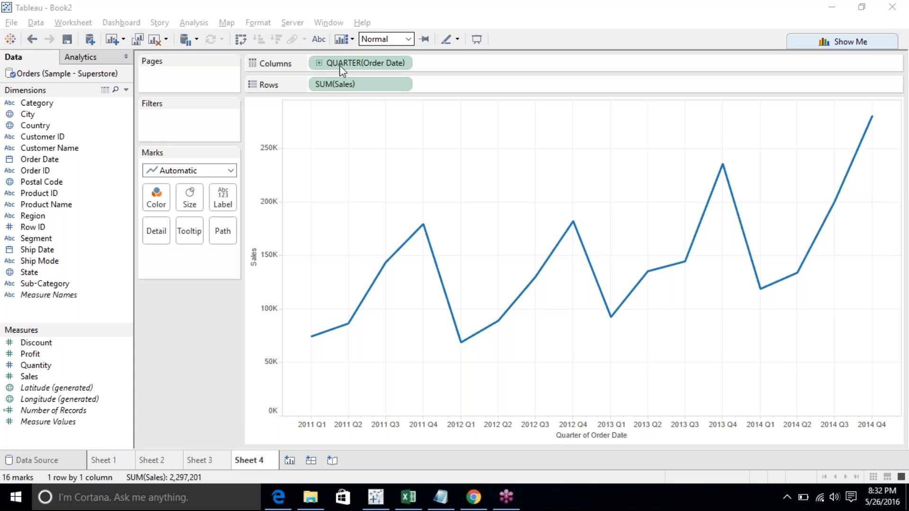
- Add Category to Columns before the continuous quarter and remove it again
{"action": "left_click_drag", "start_coordinate": [34, 103], "coordinate": [311, 63]}
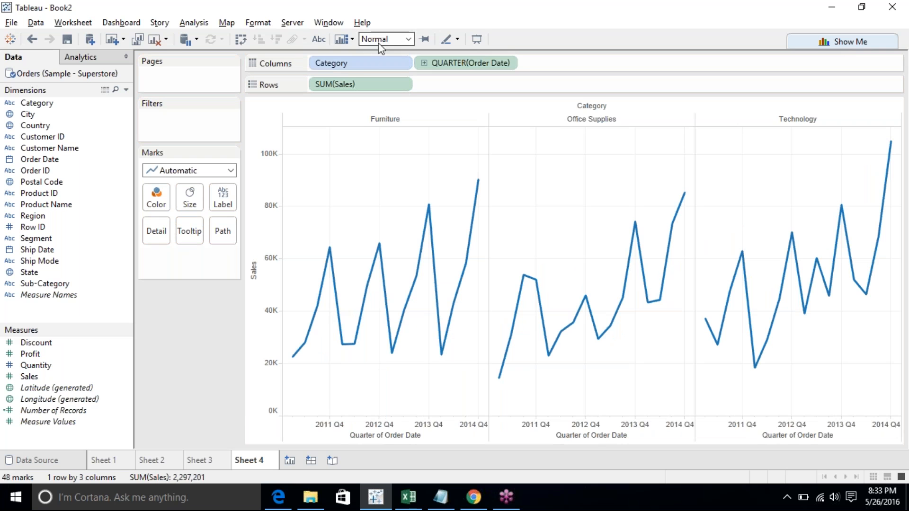
{"action": "left_click_drag", "start_coordinate": [369, 63], "coordinate": [235, 320]}
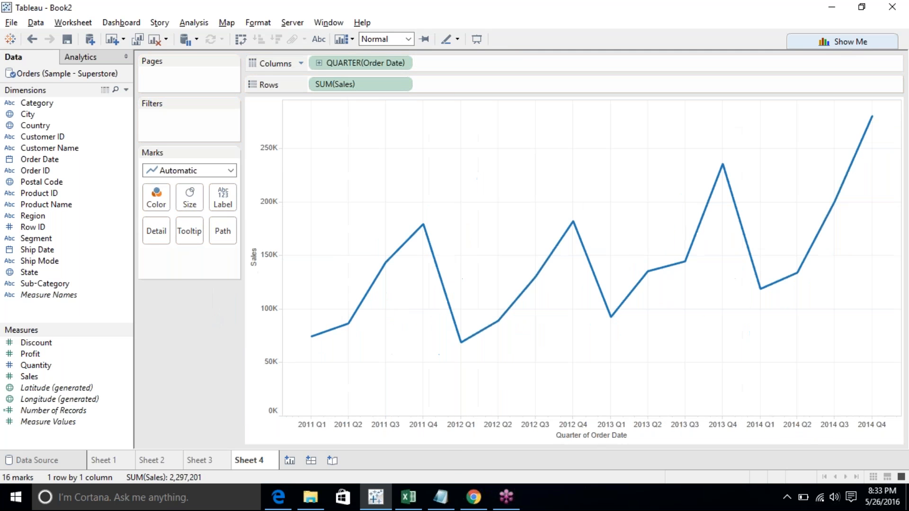
- Set the Order Date back to the Quarter date part and add Category to Columns after it
{"action": "left_click", "coordinate": [403, 64]}
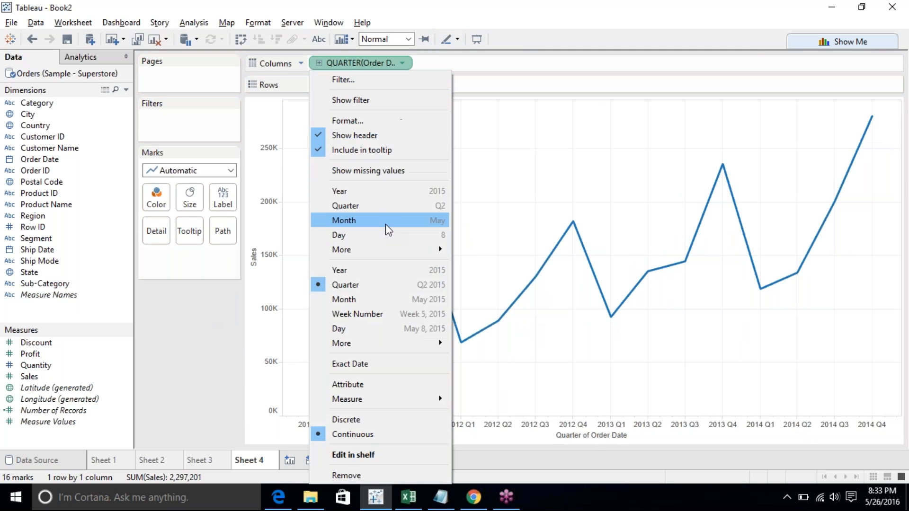
{"action": "left_click", "coordinate": [381, 204]}
{"action": "mouse_move", "coordinate": [26, 103]}
{"action": "left_mouse_down"}
{"action": "mouse_move", "coordinate": [496, 28]}
{"action": "mouse_move", "coordinate": [488, 64]}
{"action": "left_mouse_up"}
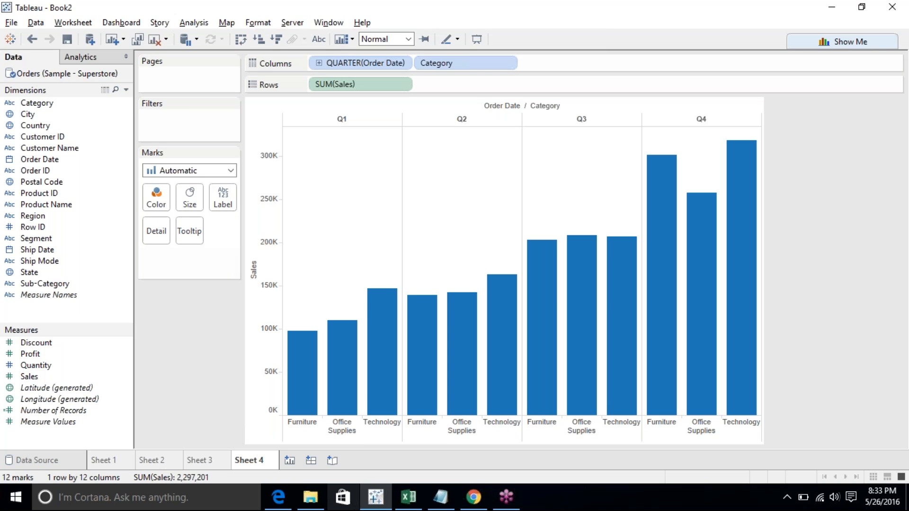
- Try the Line, Bar, Circle and Shape mark types on the quarterly category chart
{"action": "left_click", "coordinate": [184, 171]}
{"action": "left_click", "coordinate": [164, 215]}
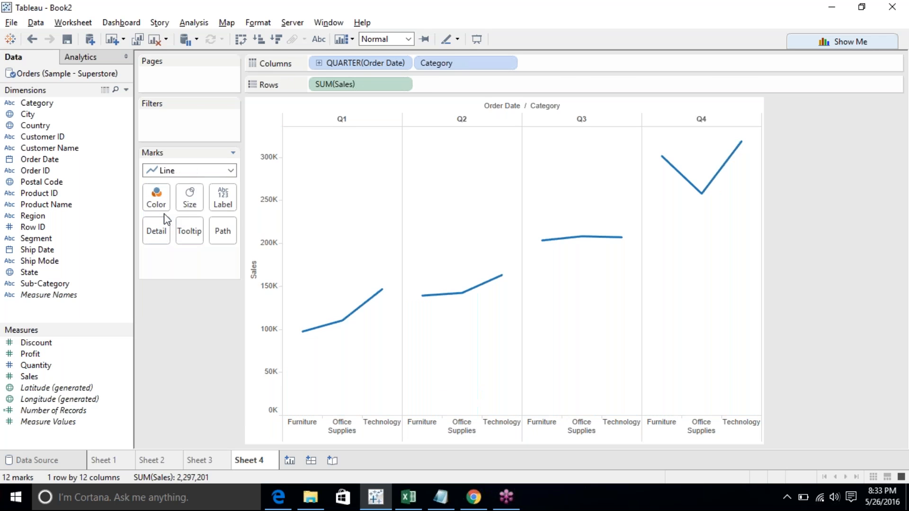
{"action": "left_click", "coordinate": [223, 171]}
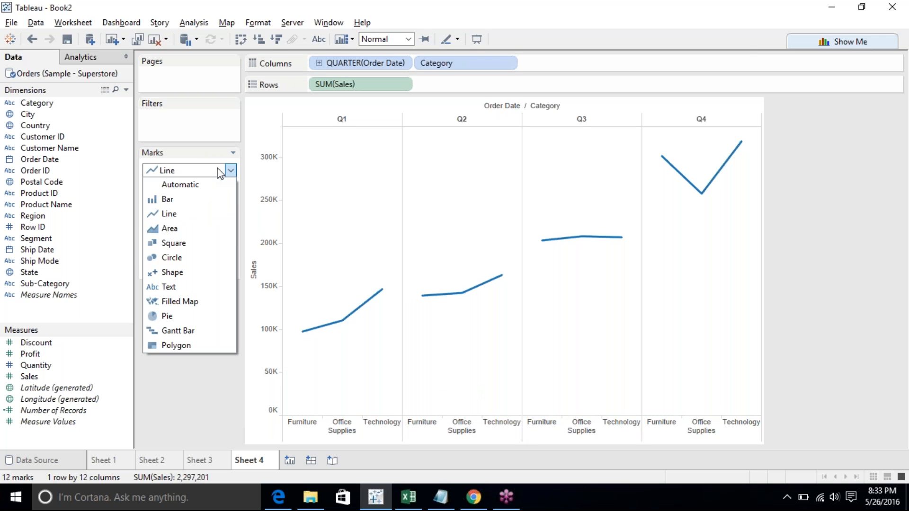
{"action": "left_click", "coordinate": [199, 201]}
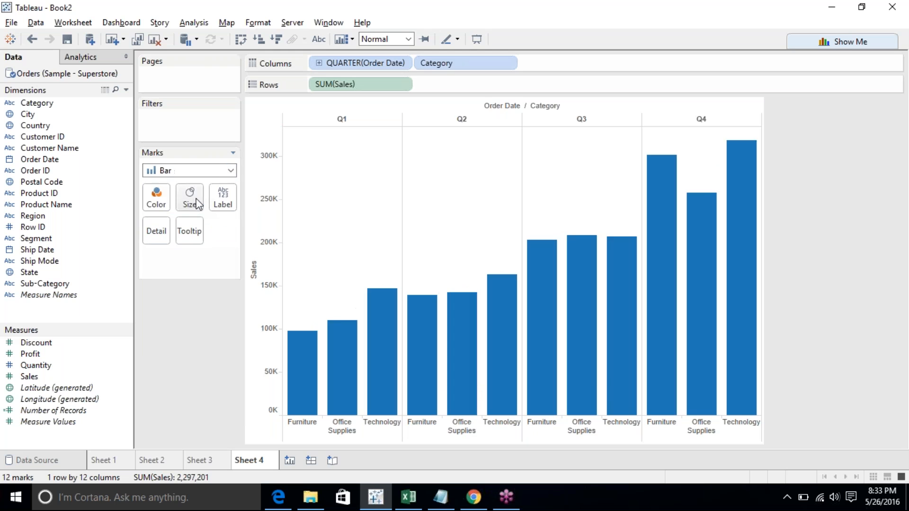
{"action": "left_click", "coordinate": [210, 173]}
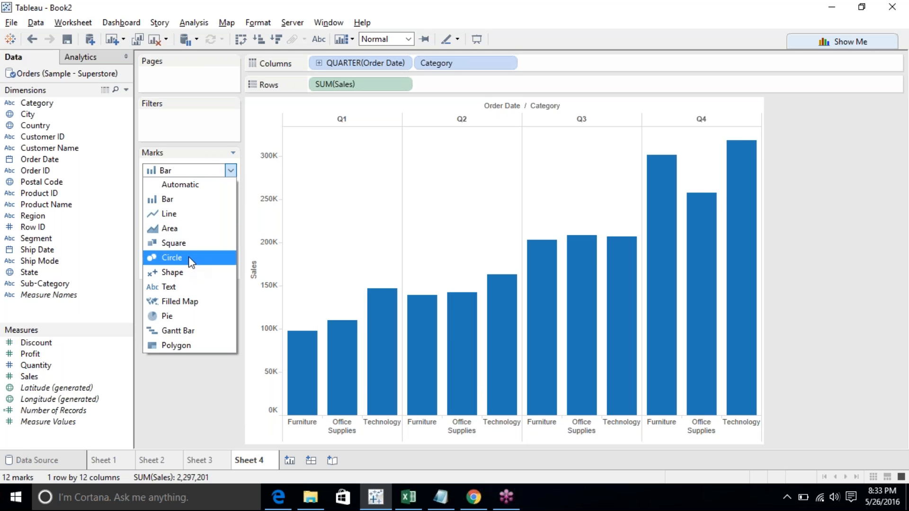
{"action": "left_click", "coordinate": [192, 260]}
{"action": "left_click", "coordinate": [231, 170]}
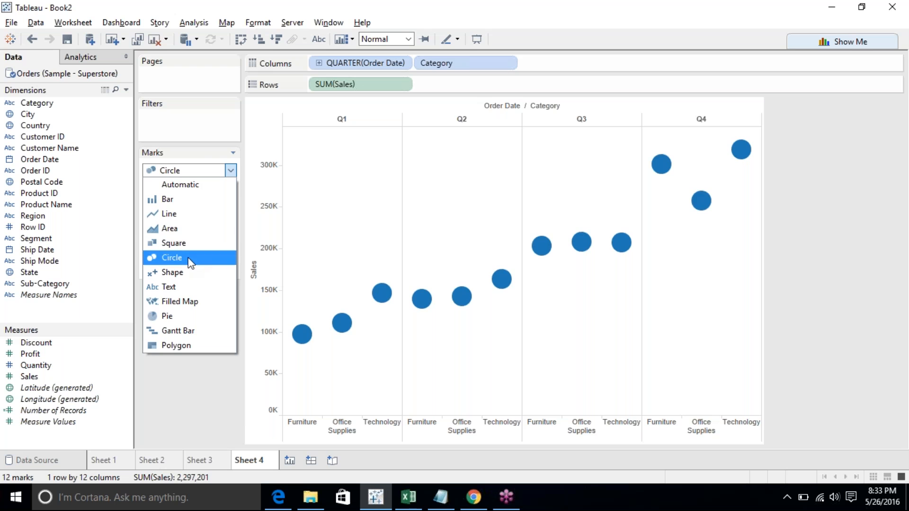
{"action": "left_click", "coordinate": [186, 272]}
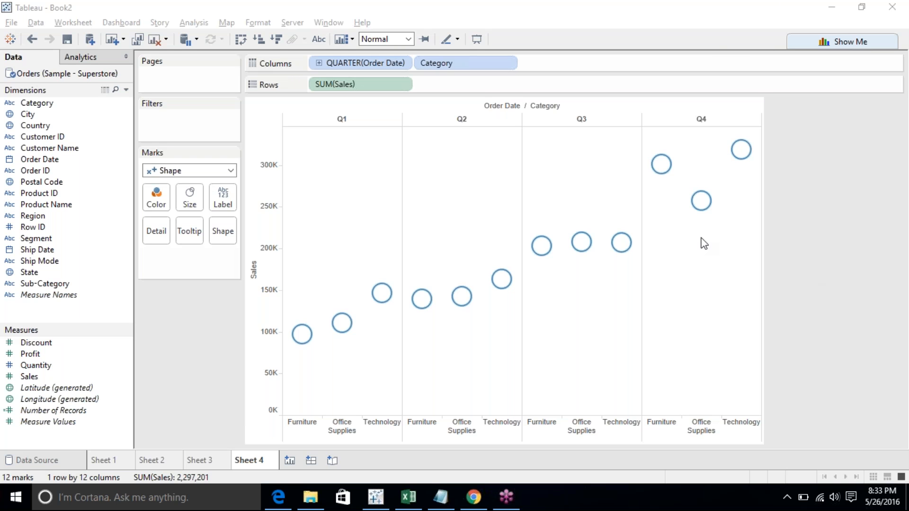
{"action": "left_click", "coordinate": [204, 347]}
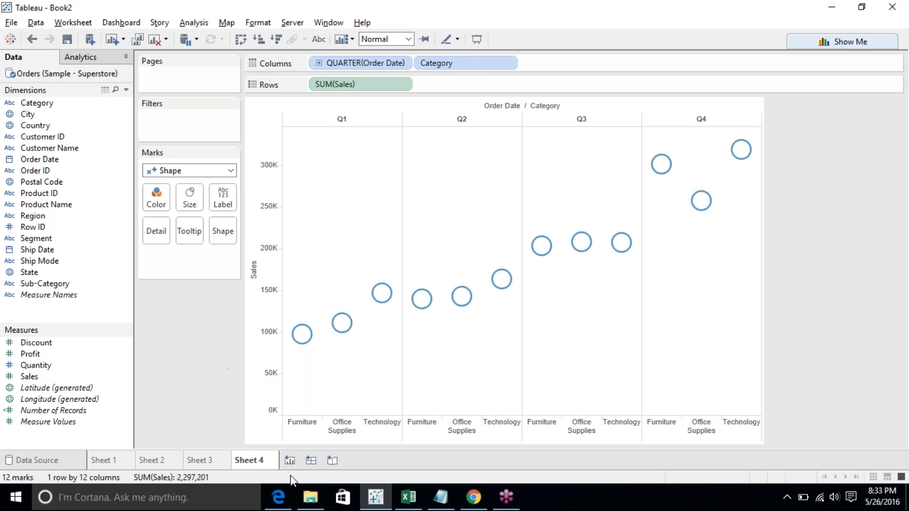
- Switch to the Tableau training plan PDF in the browser, scroll through it, and return to Tableau
{"action": "left_click", "coordinate": [279, 497]}
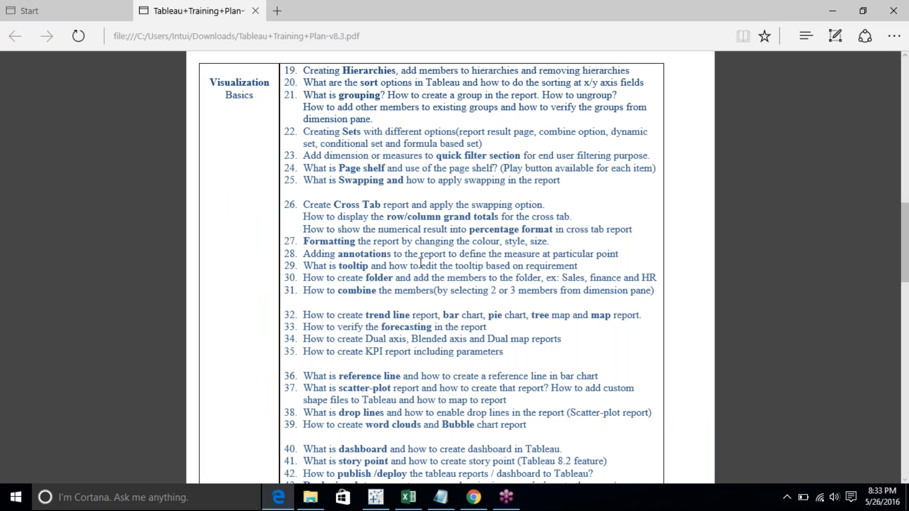
{"action": "scroll", "coordinate": [422, 268], "scroll_direction": "down", "scroll_amount": 1}
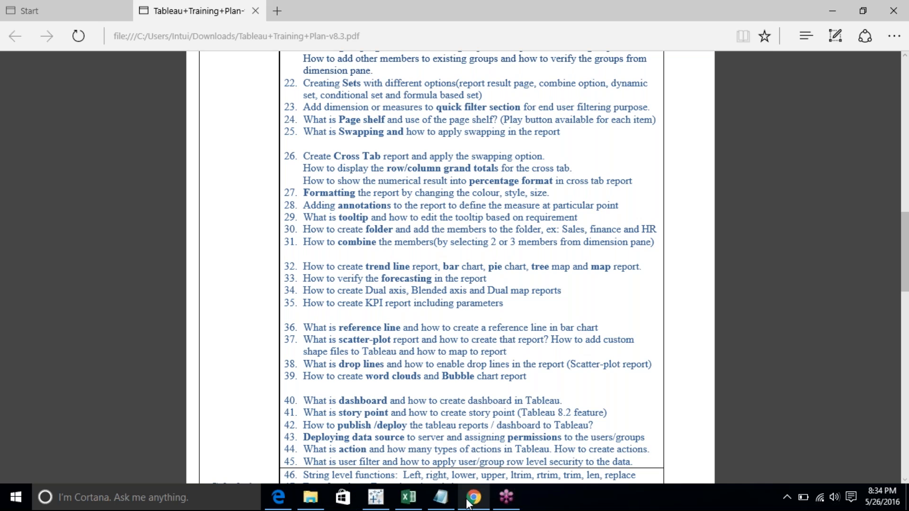
{"action": "left_click", "coordinate": [376, 497]}
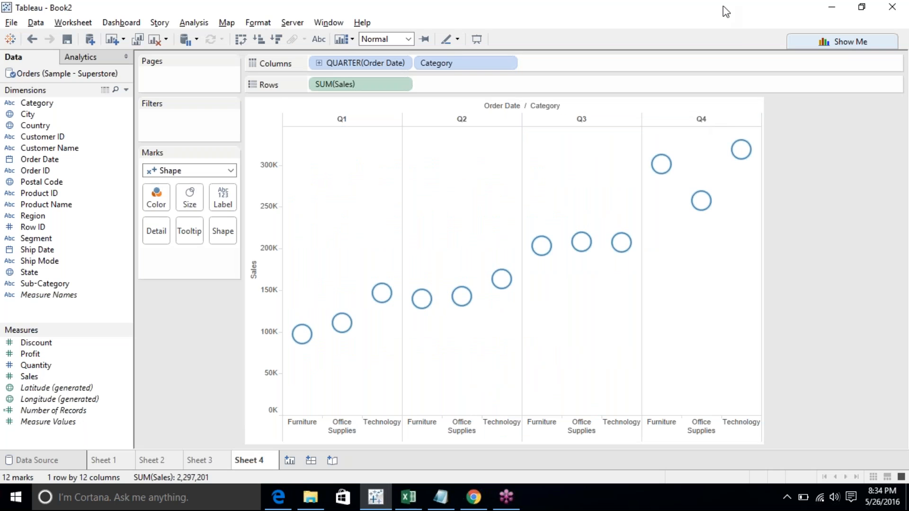
- Set the mark type to Line
{"action": "left_click", "coordinate": [715, 31]}
{"action": "left_click", "coordinate": [209, 174]}
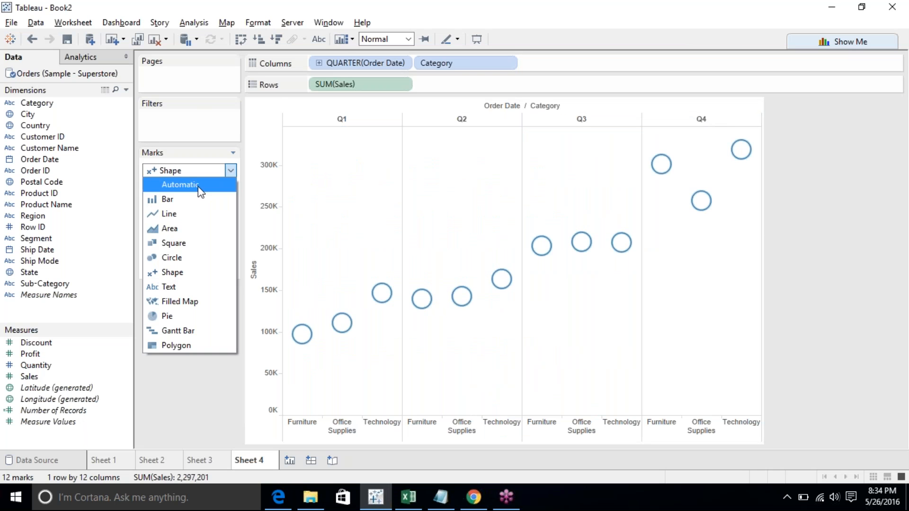
{"action": "left_click", "coordinate": [188, 212]}
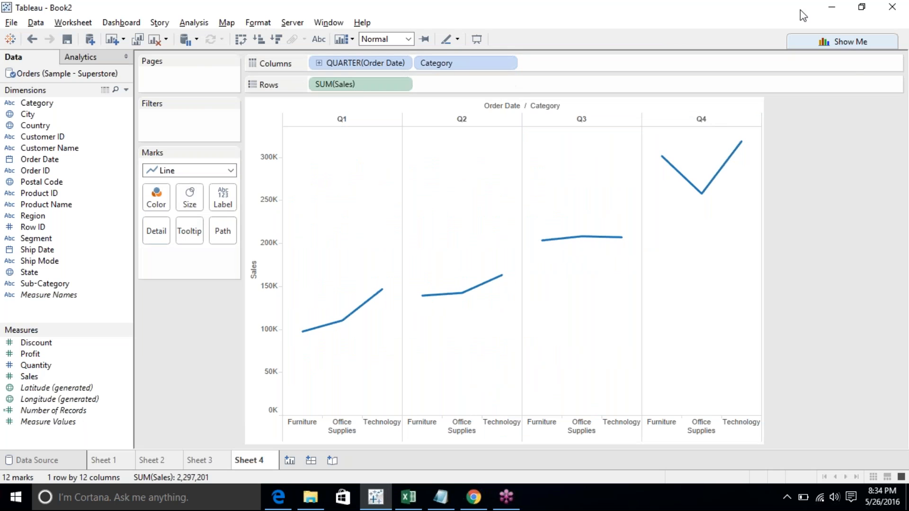
- Open Show Me and toggle between the continuous and discrete line chart types
{"action": "left_click", "coordinate": [844, 43]}
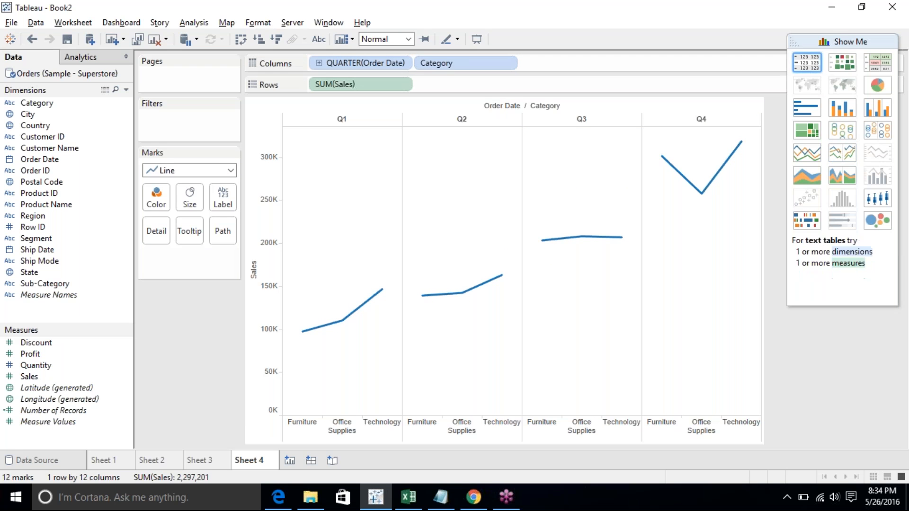
{"action": "left_click", "coordinate": [816, 155]}
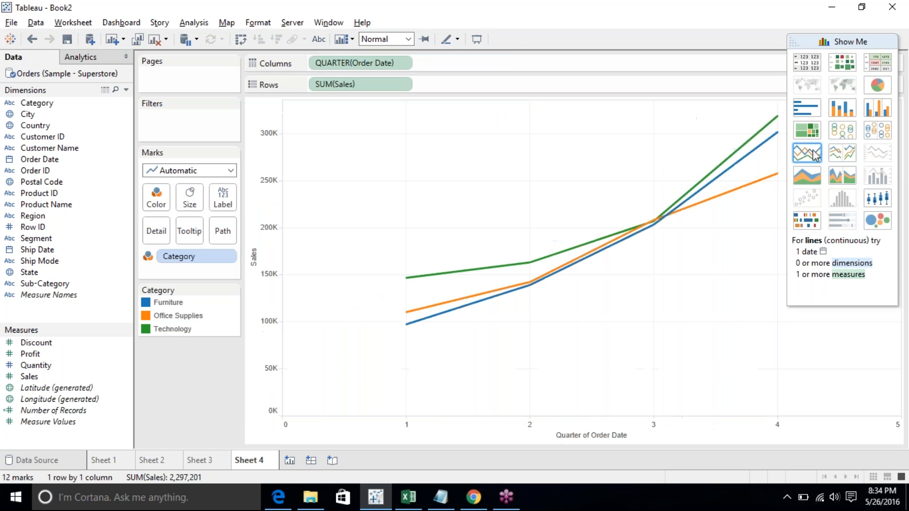
{"action": "left_click", "coordinate": [838, 154]}
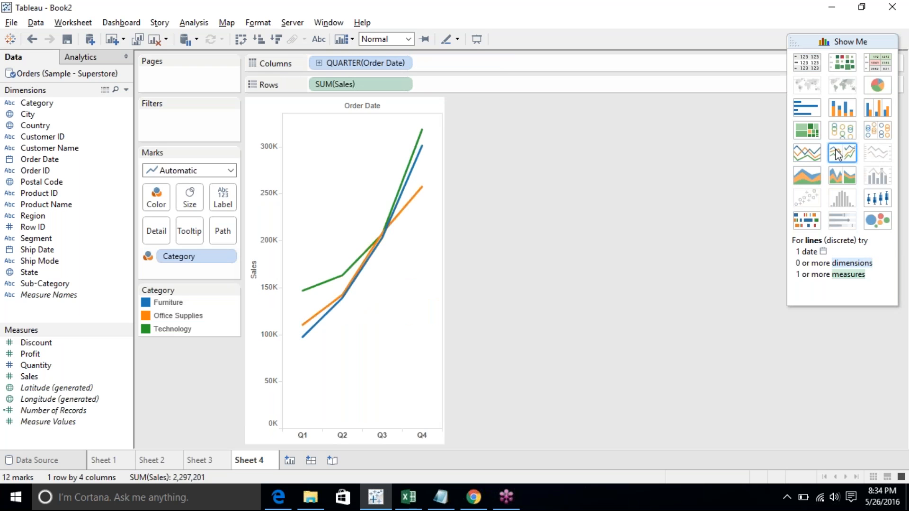
{"action": "left_click", "coordinate": [836, 152]}
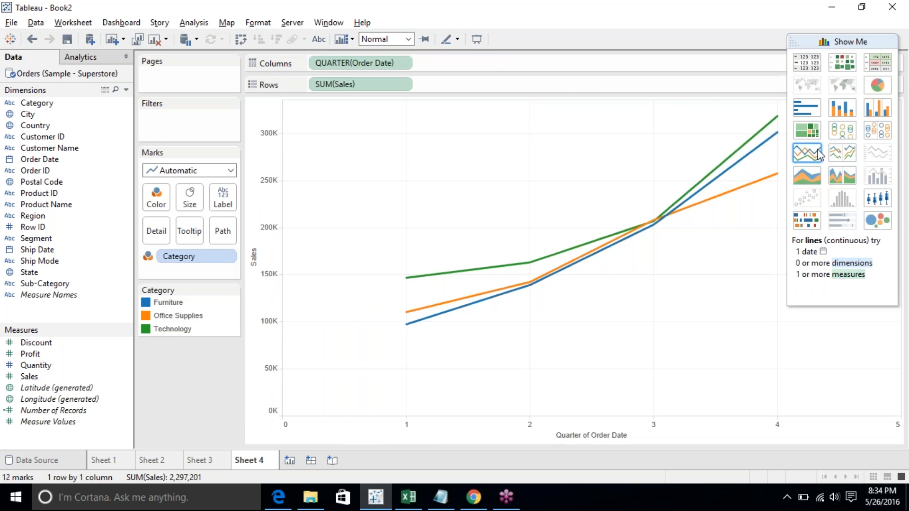
{"action": "left_click", "coordinate": [836, 152]}
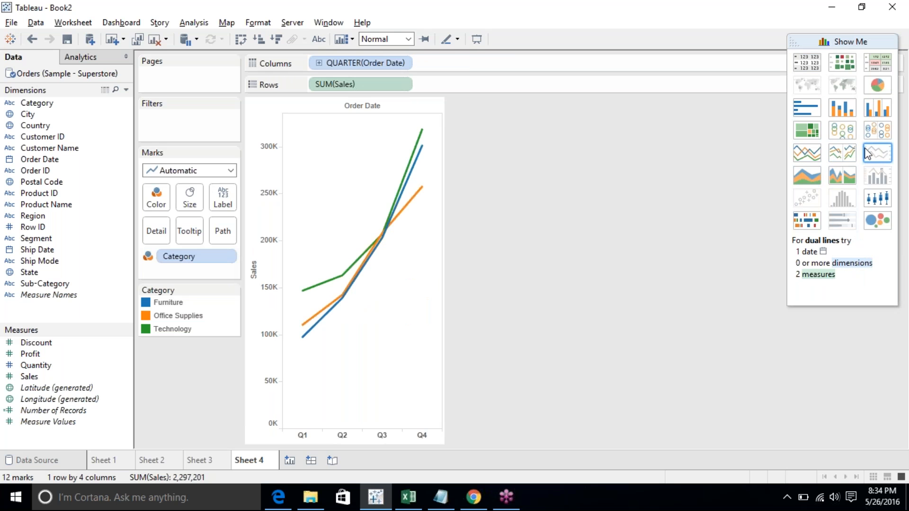
- Add a new worksheet and select Order Date and Sales in the data pane
{"action": "left_click", "coordinate": [285, 465]}
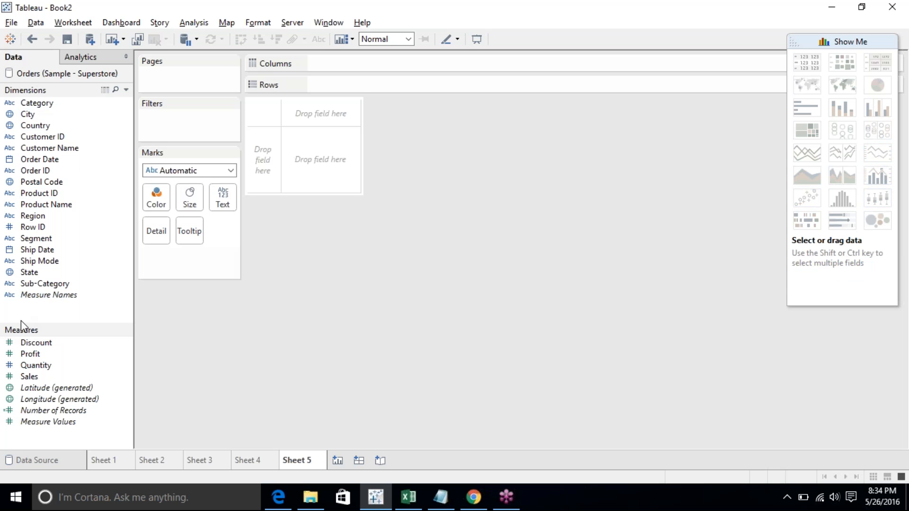
{"action": "left_click", "coordinate": [51, 163]}
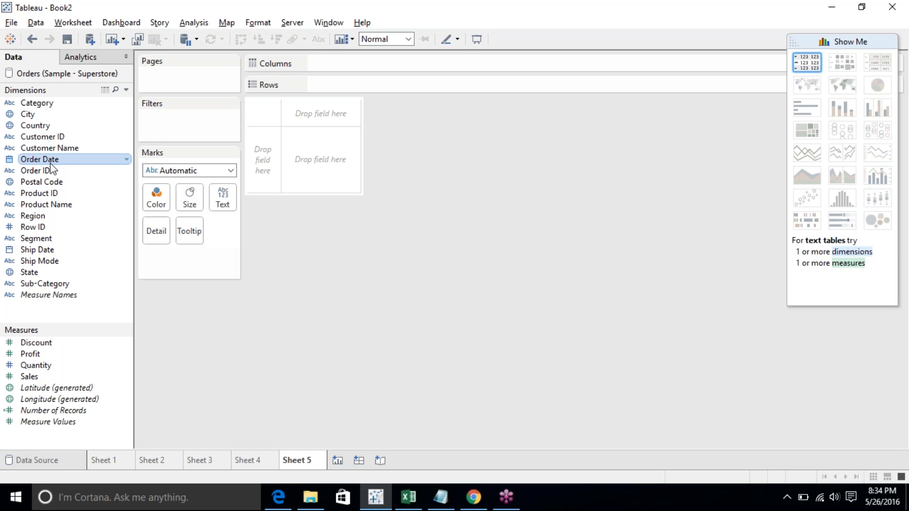
{"action": "left_click", "coordinate": [29, 377], "text": "ctrl"}
- Convert Quantity to continuous, then select Sales, Quantity and Order Date together
{"action": "right_click", "coordinate": [36, 366]}
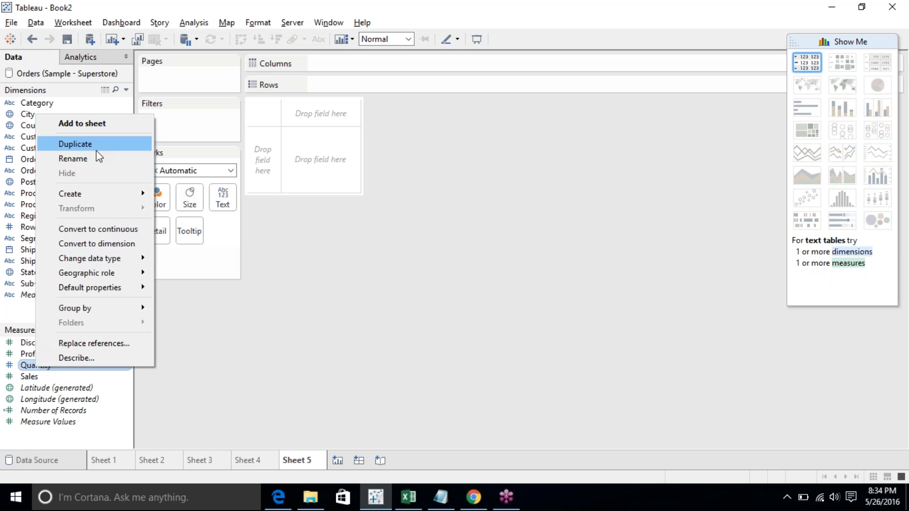
{"action": "left_click", "coordinate": [95, 230]}
{"action": "left_click", "coordinate": [38, 376]}
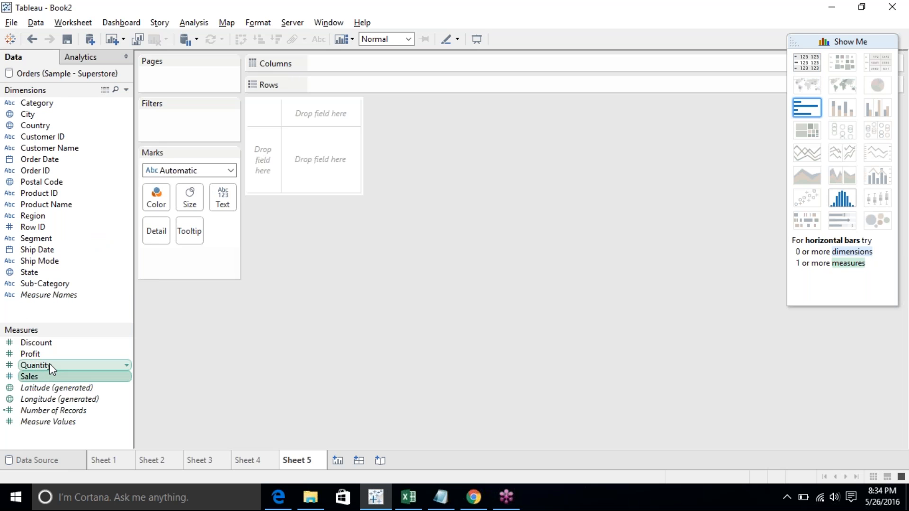
{"action": "left_click", "coordinate": [49, 364], "text": "ctrl"}
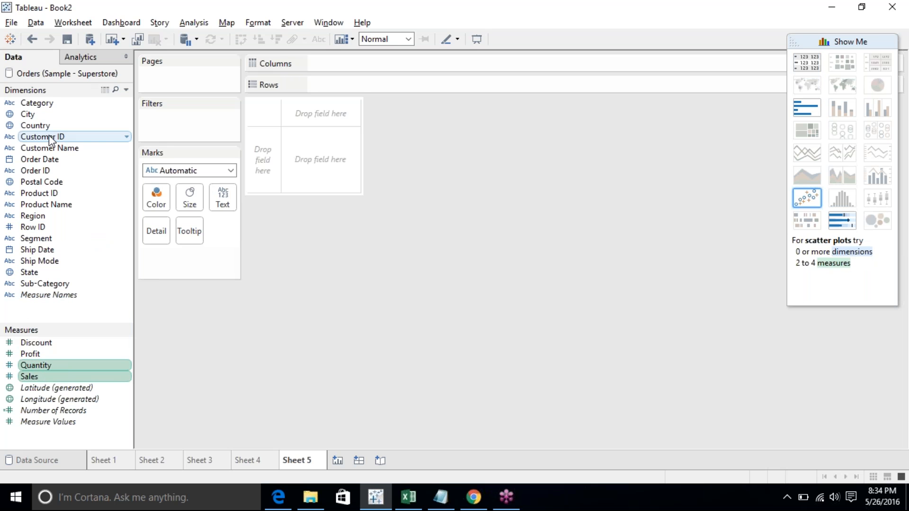
{"action": "left_click", "coordinate": [45, 164], "text": "ctrl"}
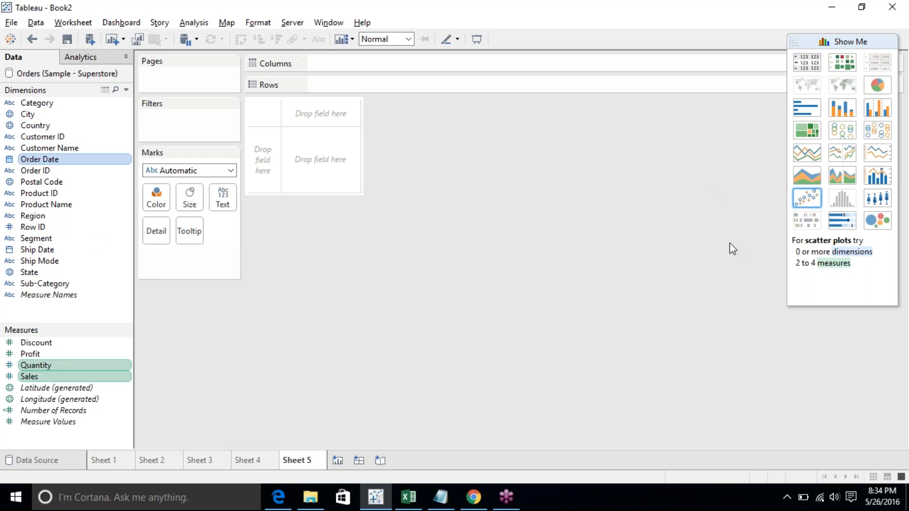
- Build a dual-line chart of Quantity and Sales by year of Order Date using Show Me
{"action": "left_click", "coordinate": [879, 154]}
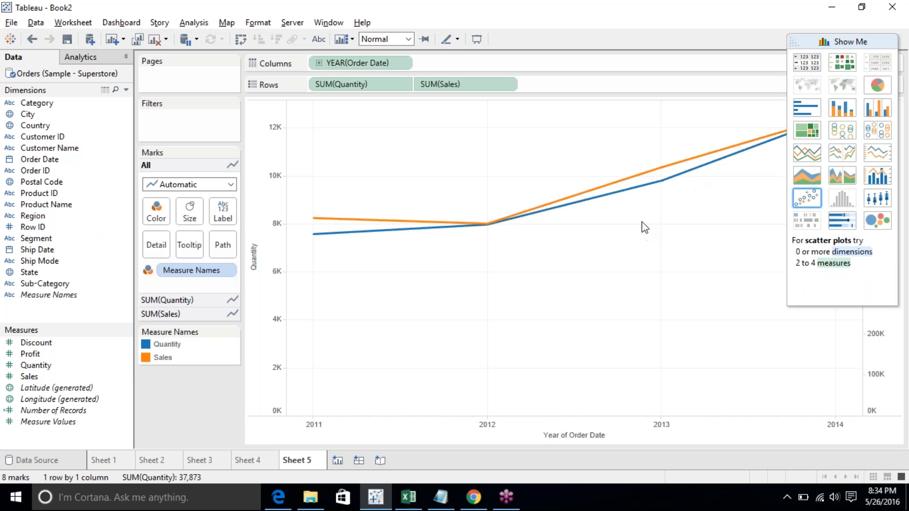
{"action": "left_click", "coordinate": [844, 39]}
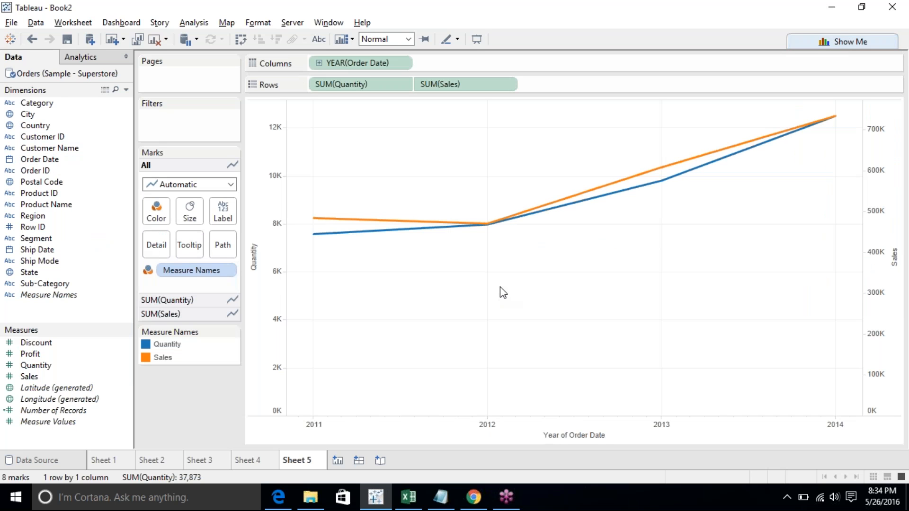
- Examine the Quantity axis, the legend highlighting and the line tooltips of the dual-line chart
{"action": "left_click", "coordinate": [263, 251]}
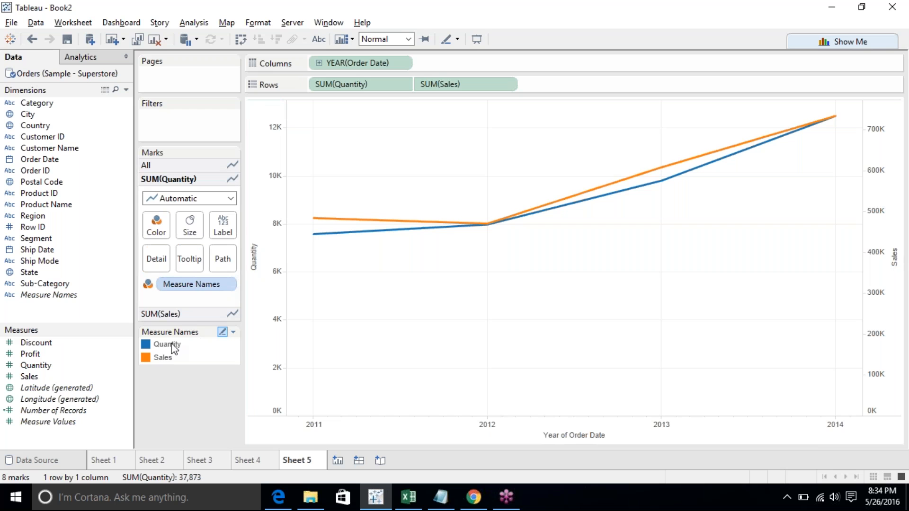
{"action": "left_click", "coordinate": [256, 284]}
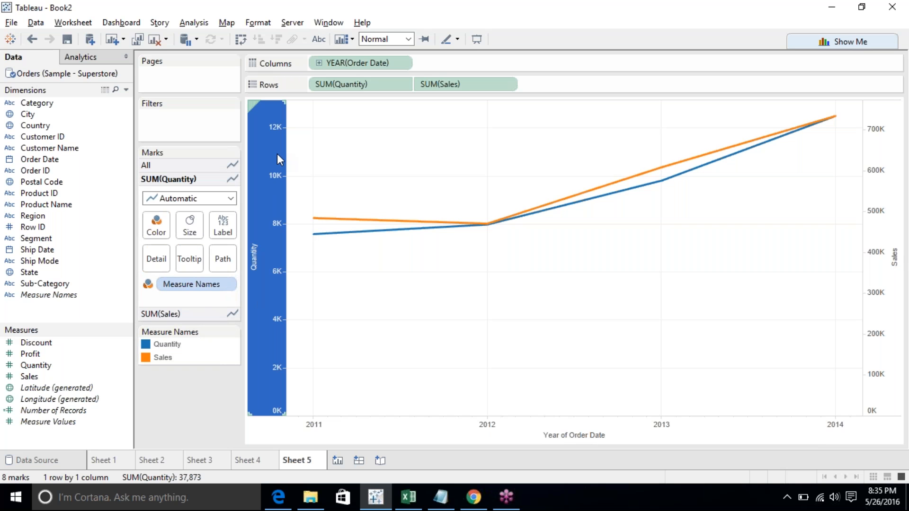
{"action": "left_click", "coordinate": [380, 178]}
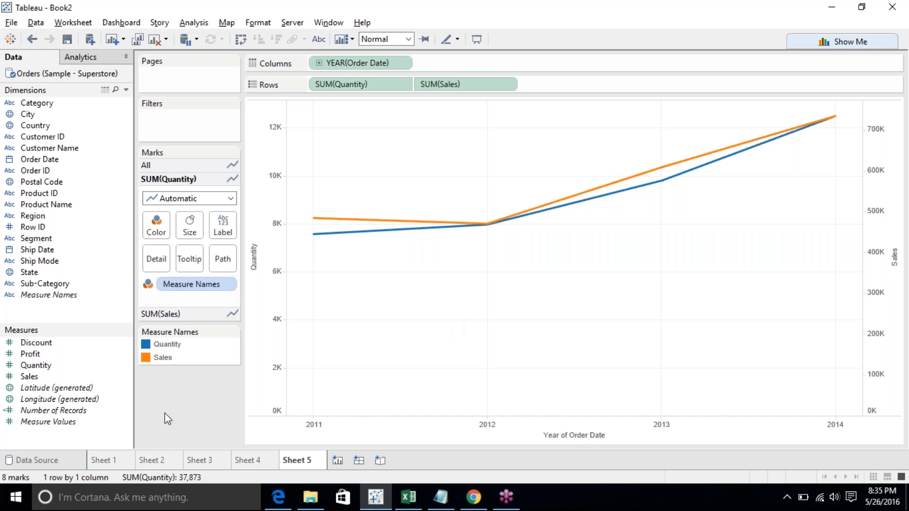
{"action": "left_click", "coordinate": [162, 357]}
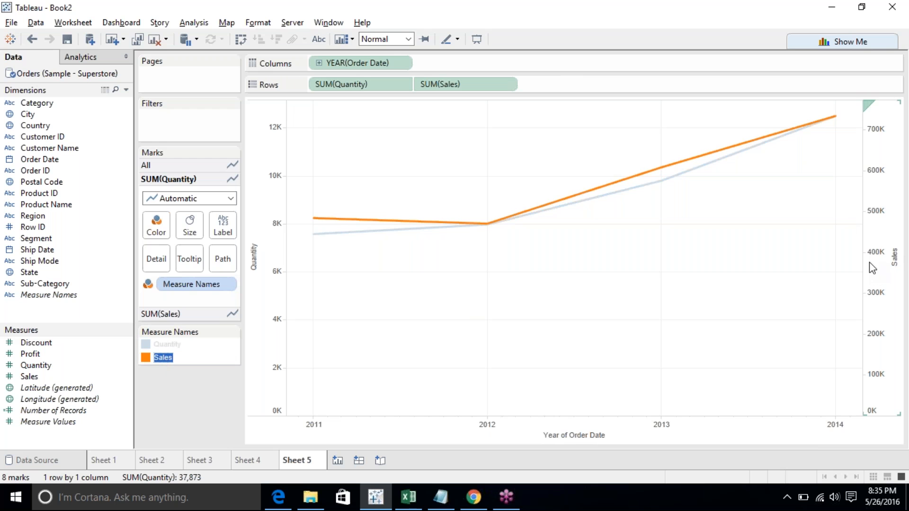
{"action": "left_click", "coordinate": [647, 233]}
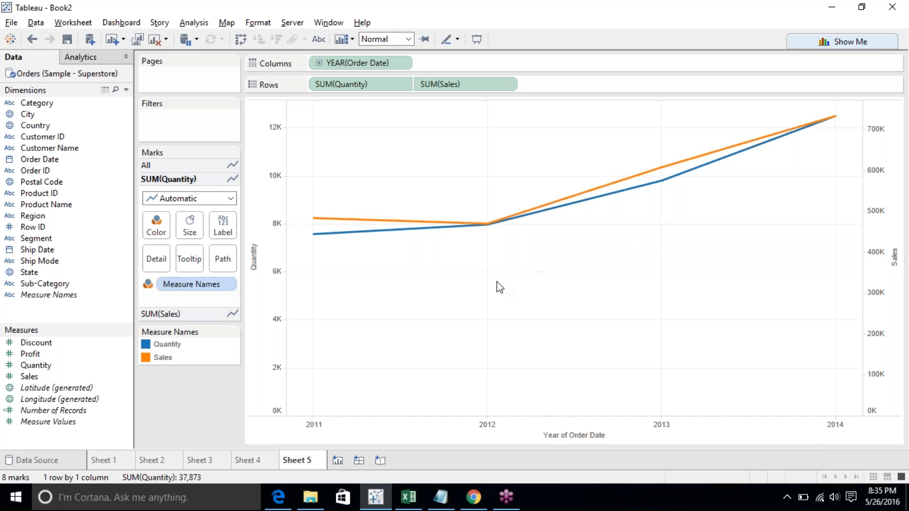
{"action": "mouse_move", "coordinate": [326, 235]}
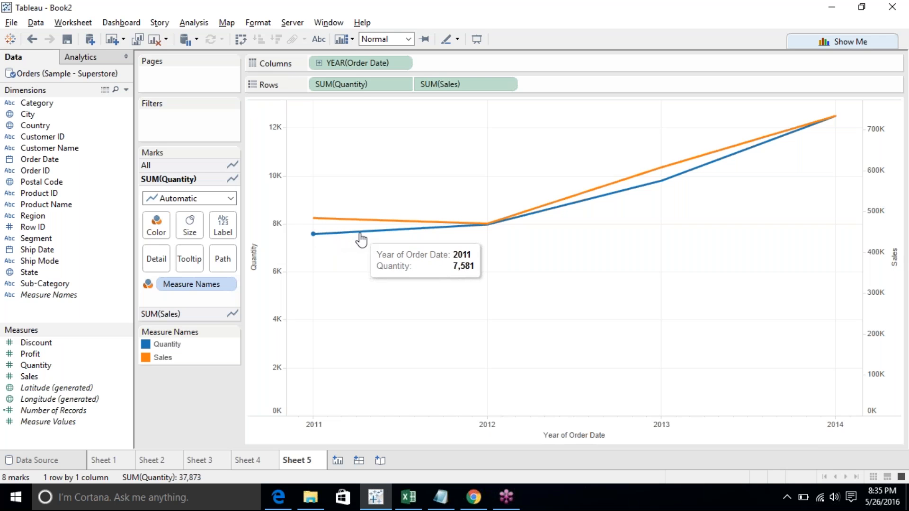
{"action": "mouse_move", "coordinate": [350, 223]}
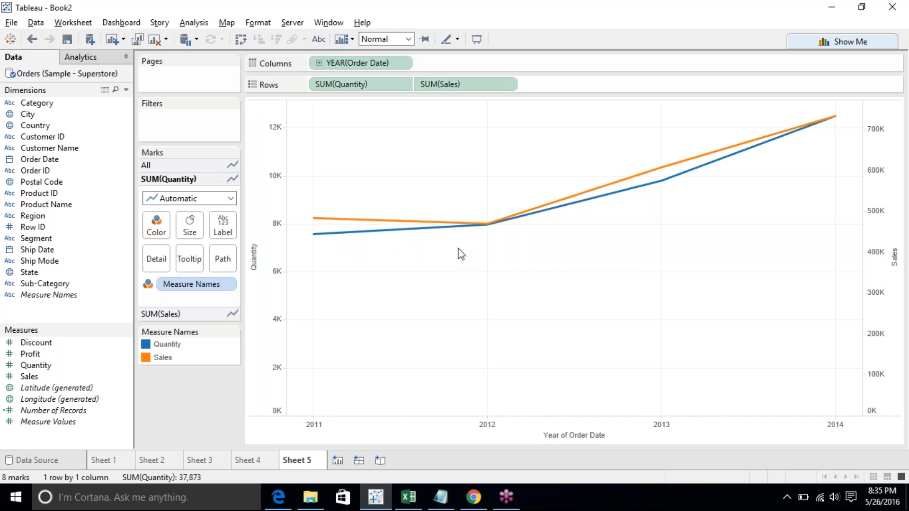
{"action": "mouse_move", "coordinate": [477, 228]}
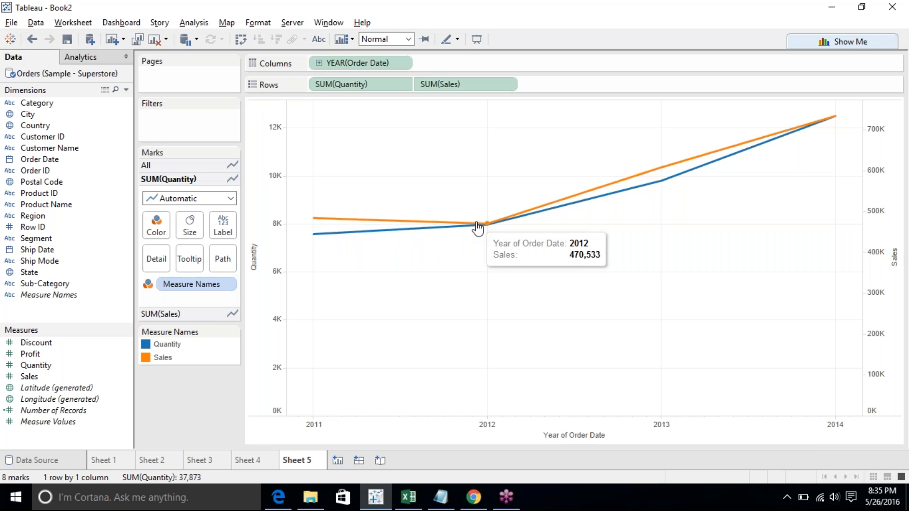
- Try the side-by-side bars suggestion in Show Me, then return to the dual-line chart
{"action": "left_click", "coordinate": [838, 43]}
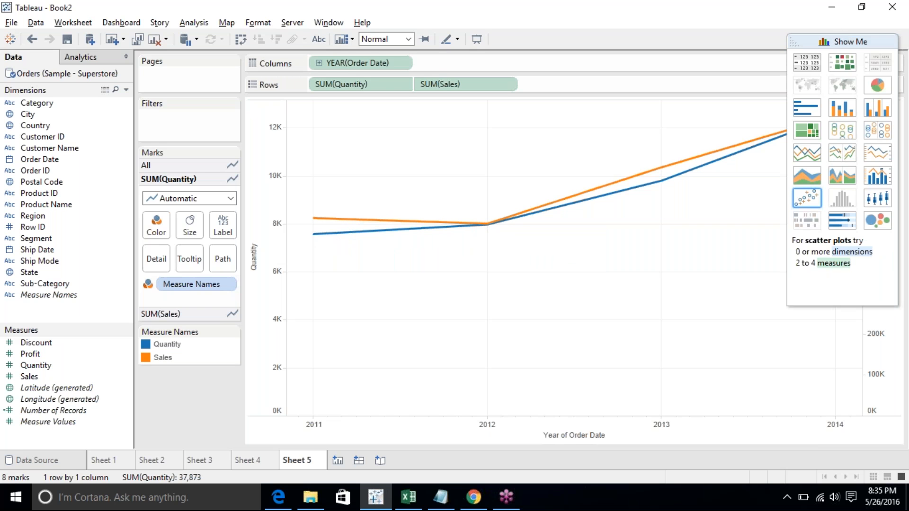
{"action": "left_click", "coordinate": [880, 108]}
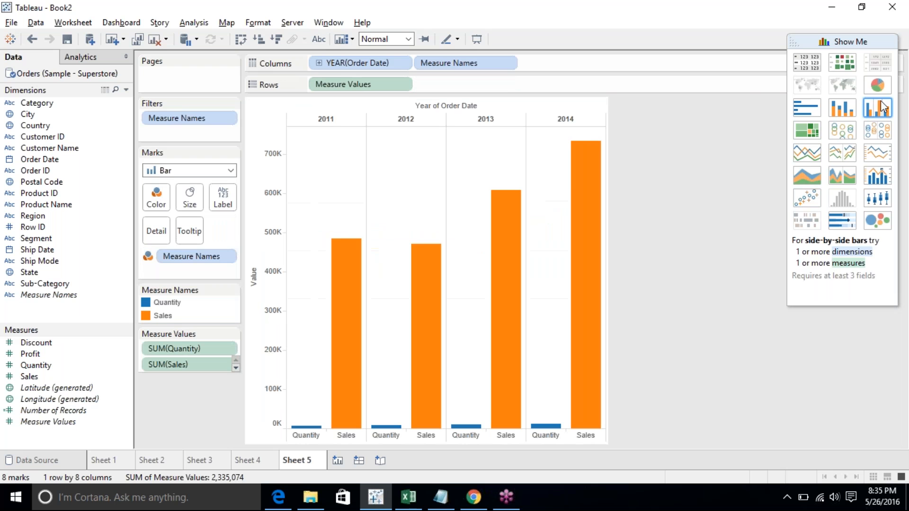
{"action": "left_click", "coordinate": [879, 153]}
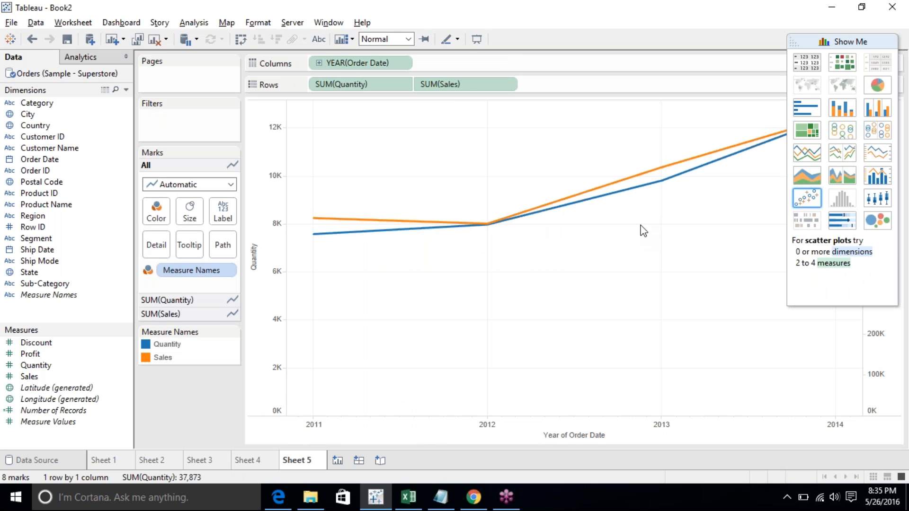
{"action": "left_click", "coordinate": [852, 42]}
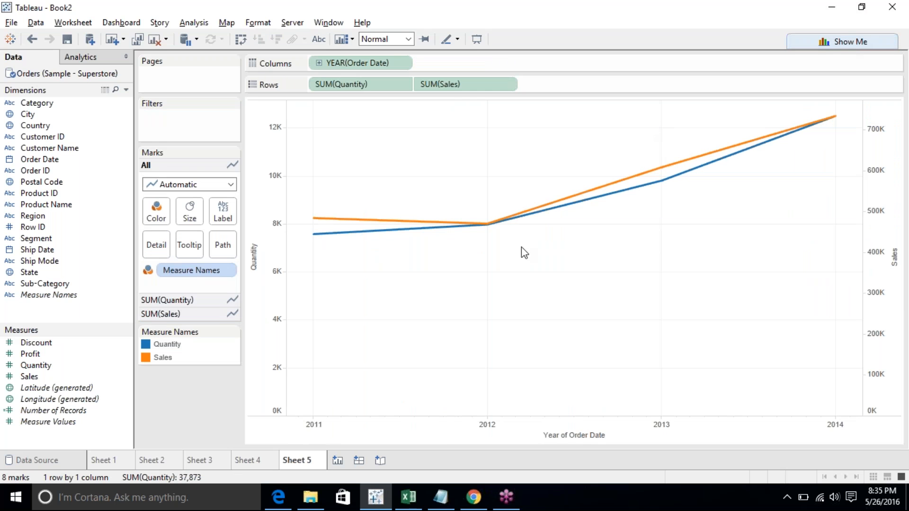
- Switch the Sales marks to Bar, then set them back to Automatic
{"action": "left_click", "coordinate": [260, 294]}
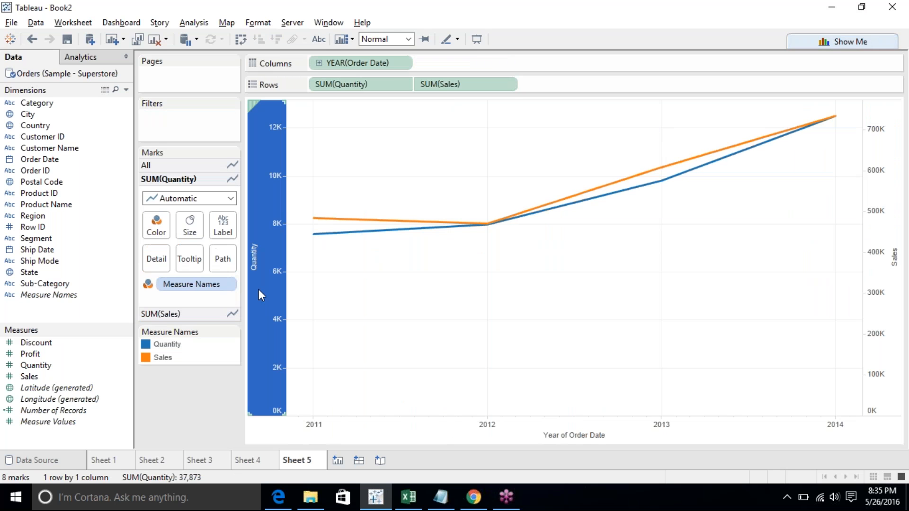
{"action": "left_click", "coordinate": [875, 206]}
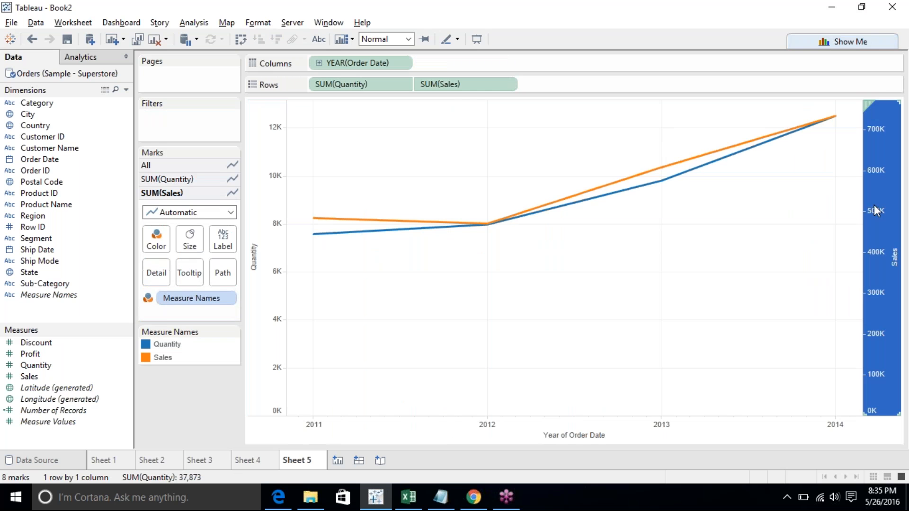
{"action": "left_click", "coordinate": [697, 290]}
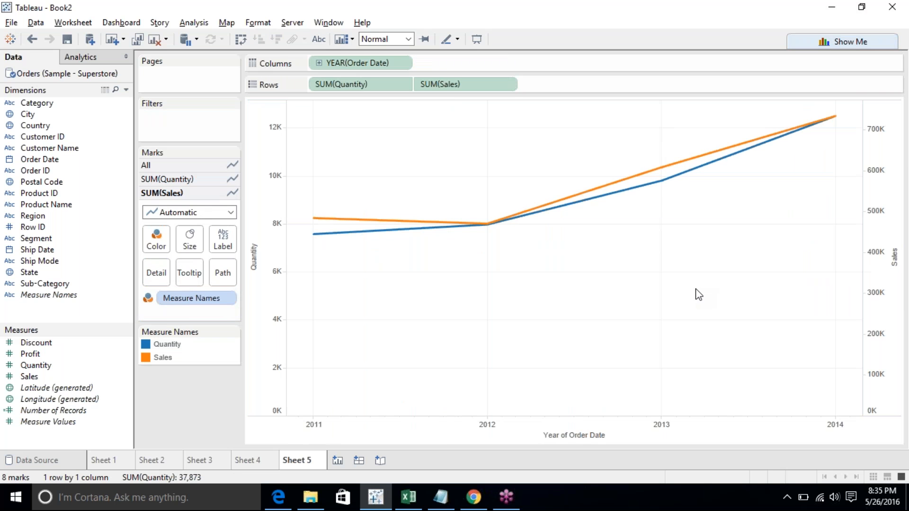
{"action": "left_click", "coordinate": [196, 211]}
{"action": "left_click", "coordinate": [185, 236]}
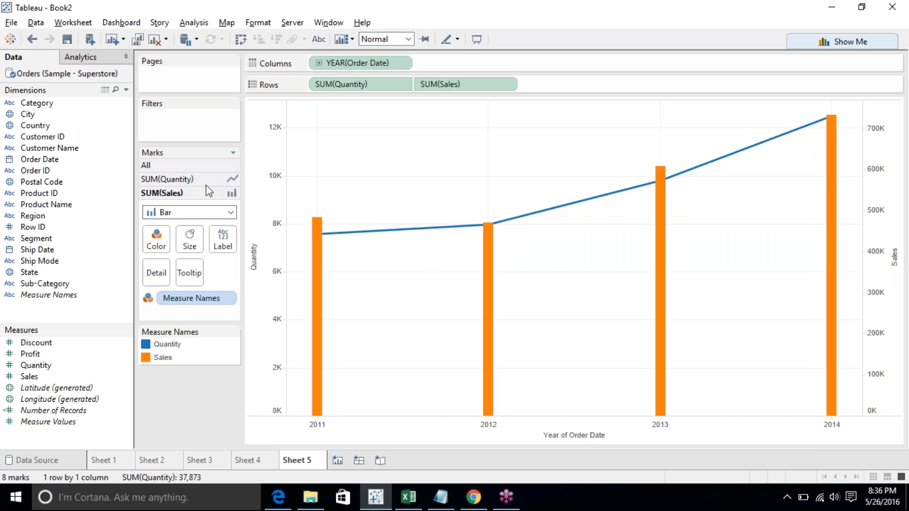
{"action": "left_click", "coordinate": [198, 212]}
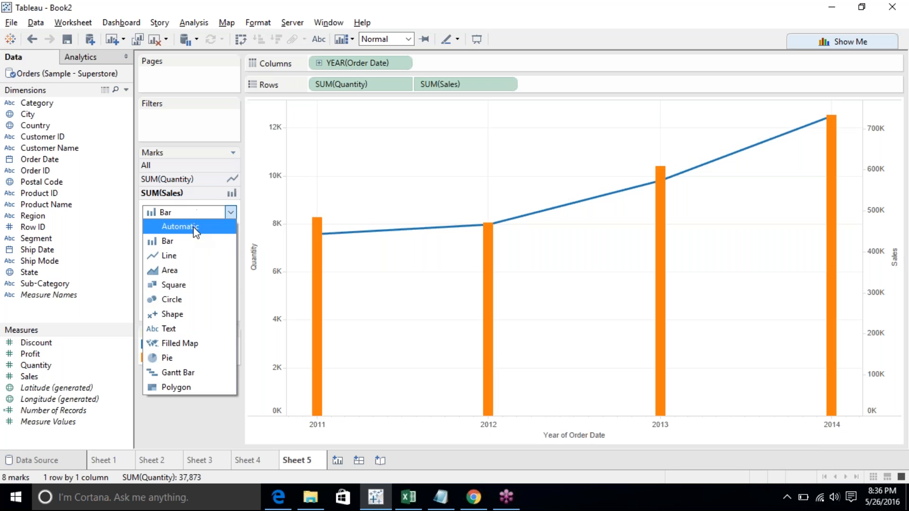
{"action": "left_click", "coordinate": [194, 227]}
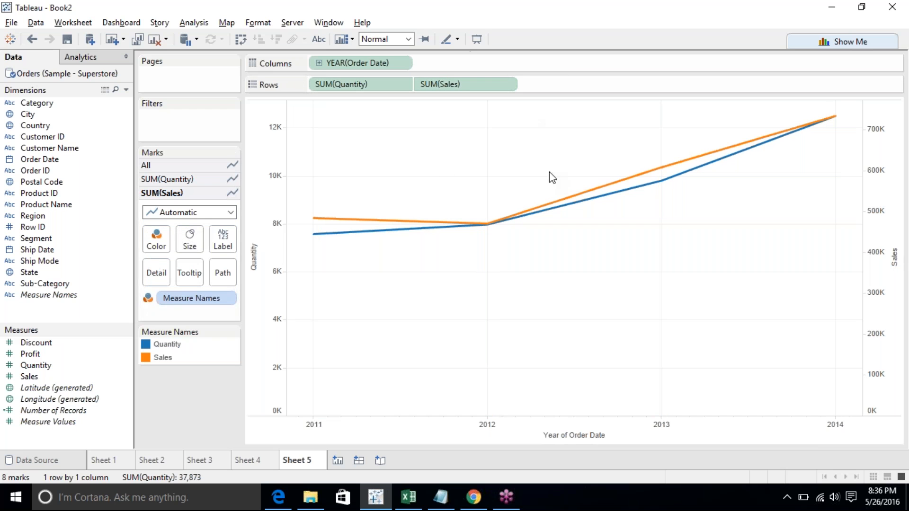
- Inspect the Quantity and Sales axes and the options in the SUM(Sales) field's menu
{"action": "mouse_move", "coordinate": [378, 225]}
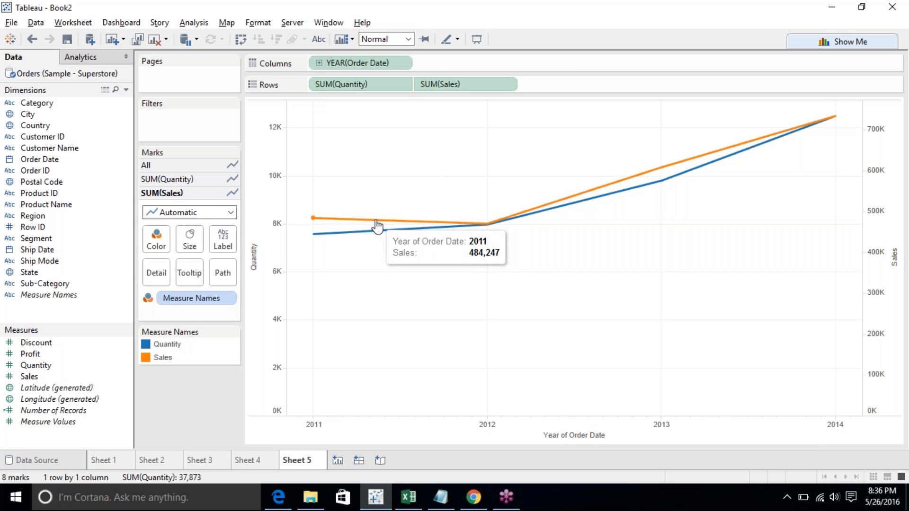
{"action": "left_click", "coordinate": [271, 269]}
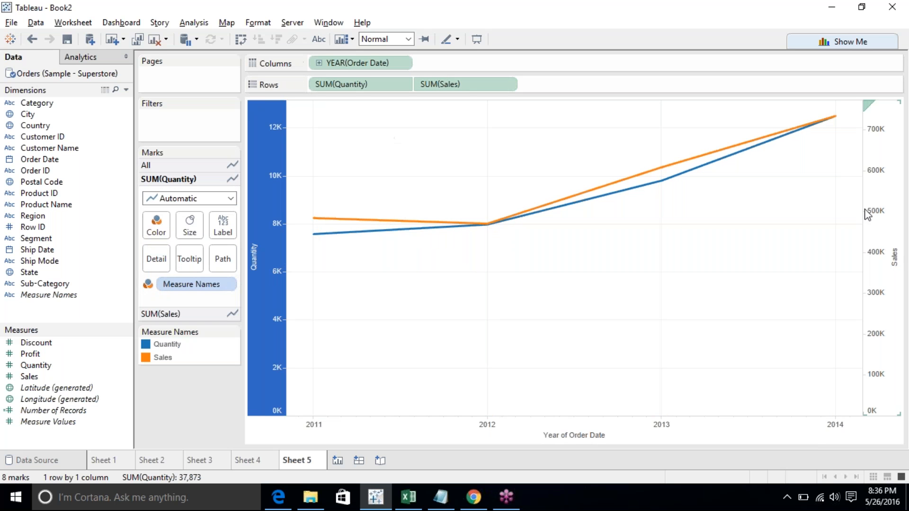
{"action": "left_click", "coordinate": [896, 229]}
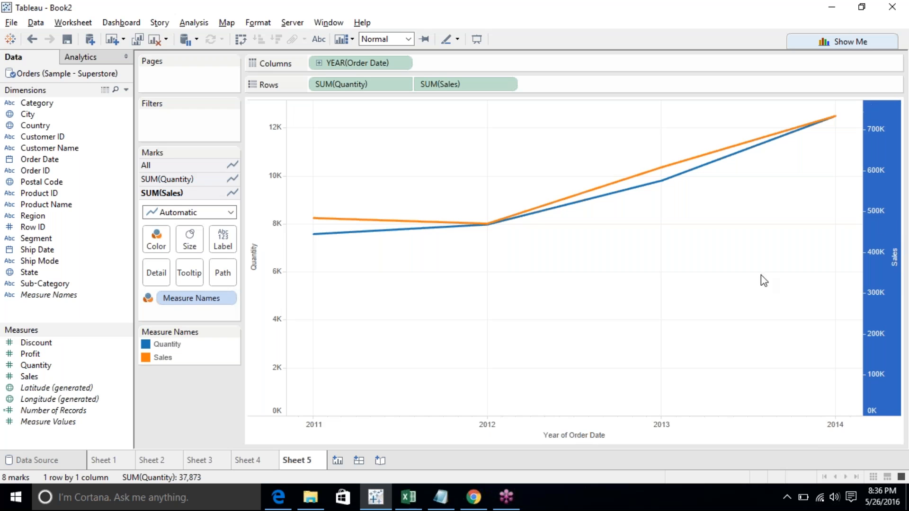
{"action": "left_click", "coordinate": [754, 290]}
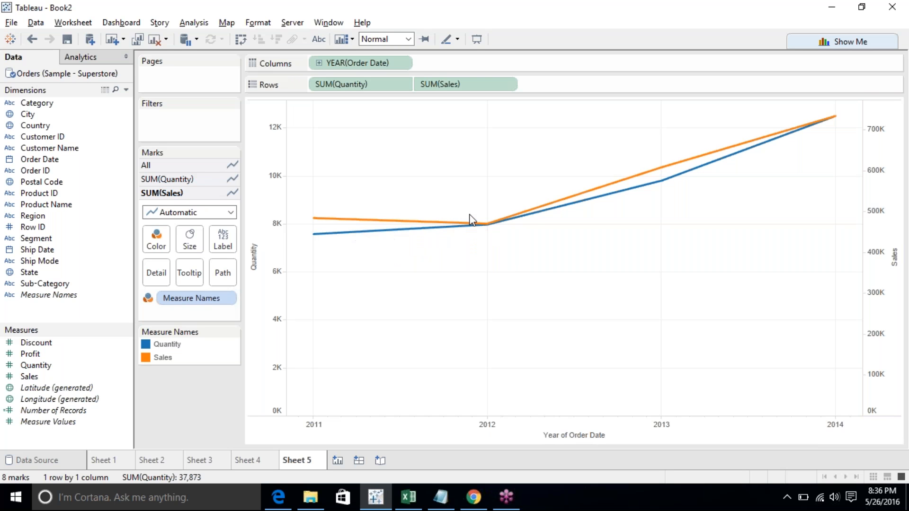
{"action": "left_click", "coordinate": [509, 83]}
{"action": "left_click", "coordinate": [511, 83]}
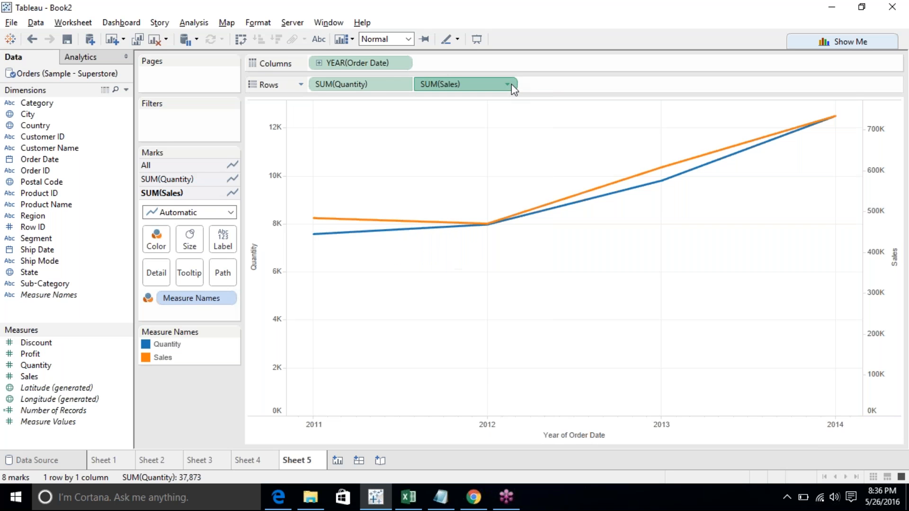
{"action": "left_click", "coordinate": [898, 282]}
{"action": "left_click", "coordinate": [895, 277]}
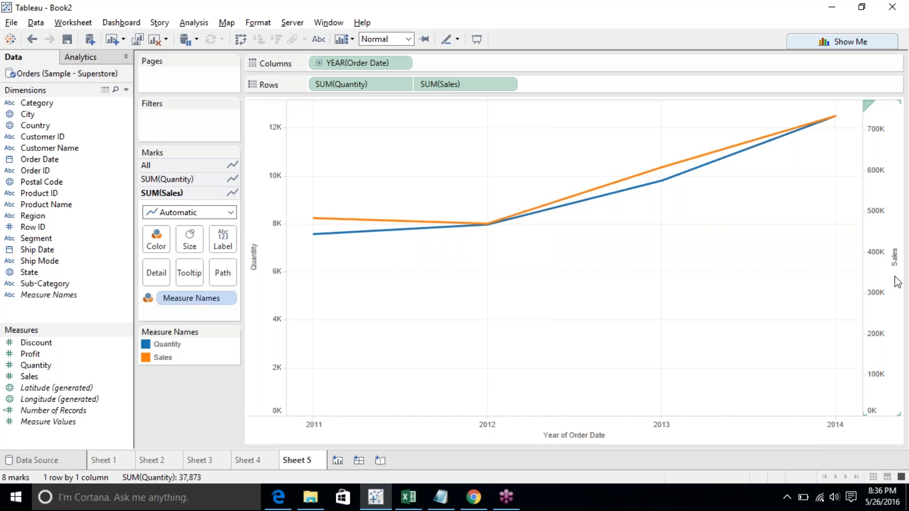
{"action": "left_click", "coordinate": [272, 252]}
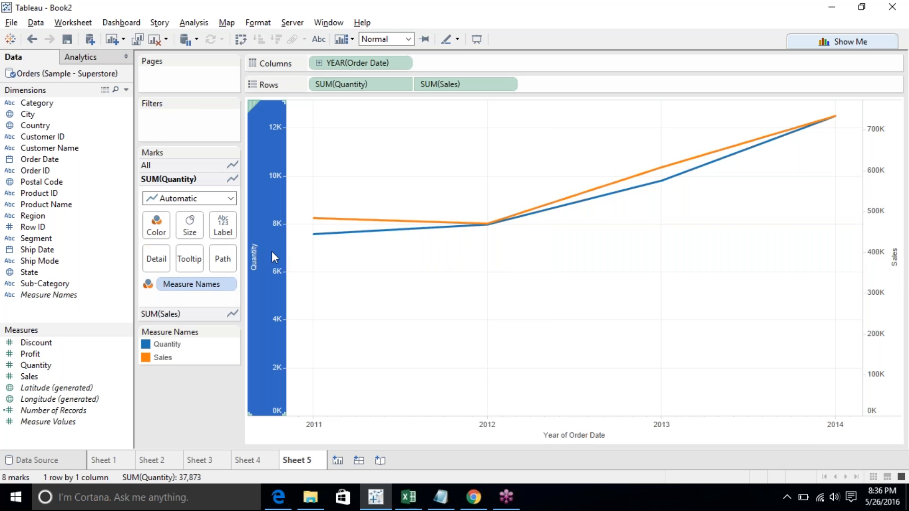
{"action": "left_click", "coordinate": [892, 274]}
{"action": "left_click", "coordinate": [892, 275]}
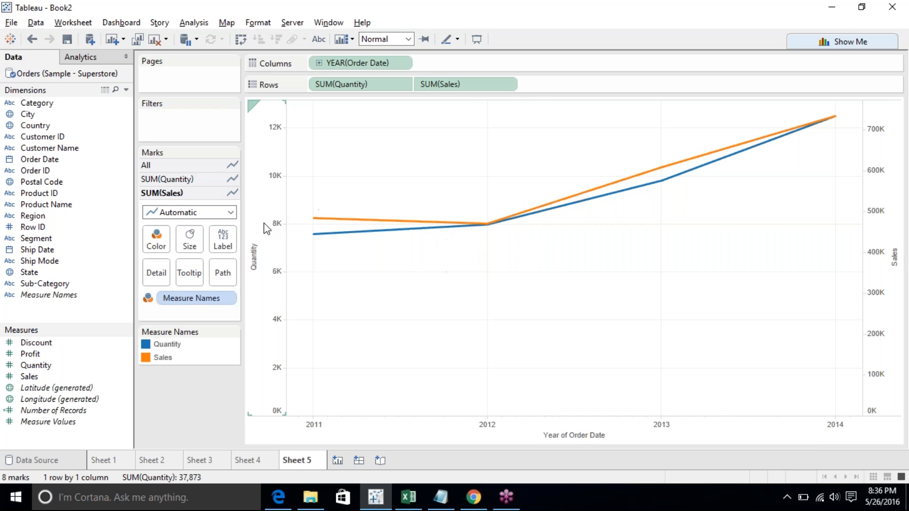
{"action": "left_click", "coordinate": [508, 86]}
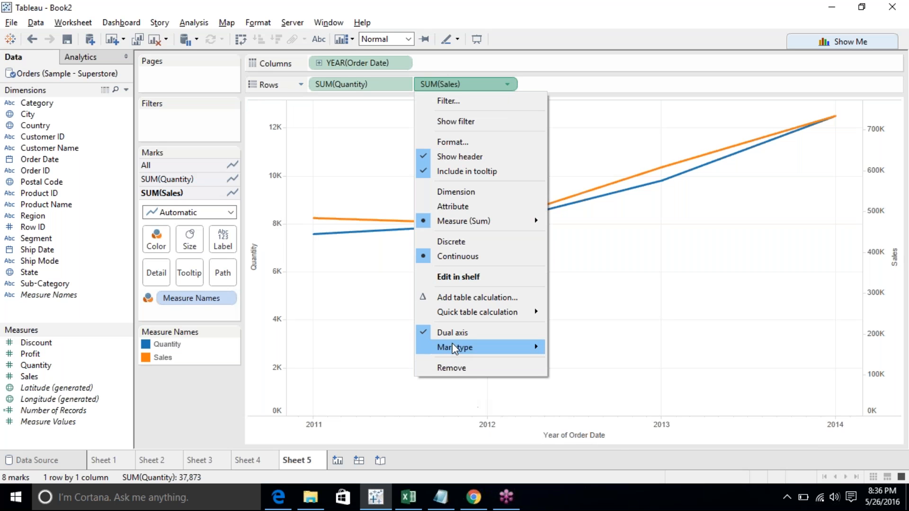
{"action": "left_click", "coordinate": [748, 327]}
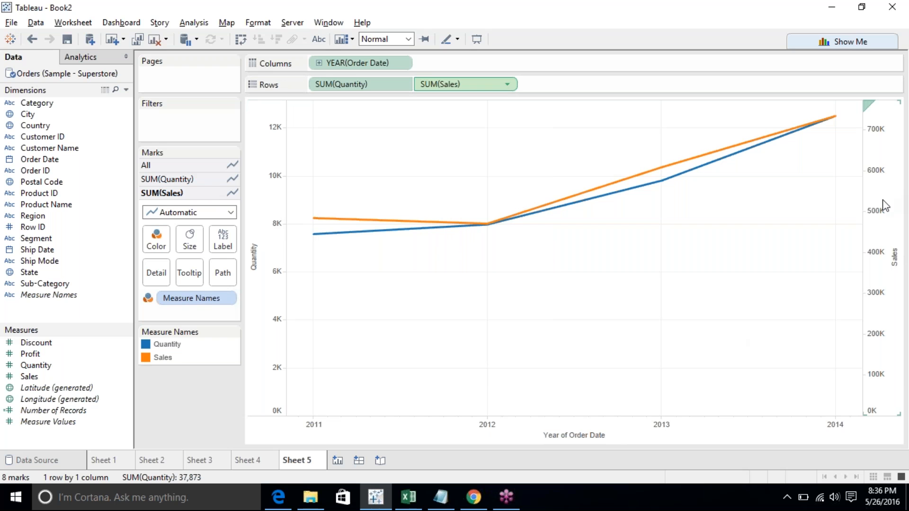
- Inspect the mark type options in the Sales axis menu and in the SUM(Sales) field's menu
{"action": "right_click", "coordinate": [876, 211]}
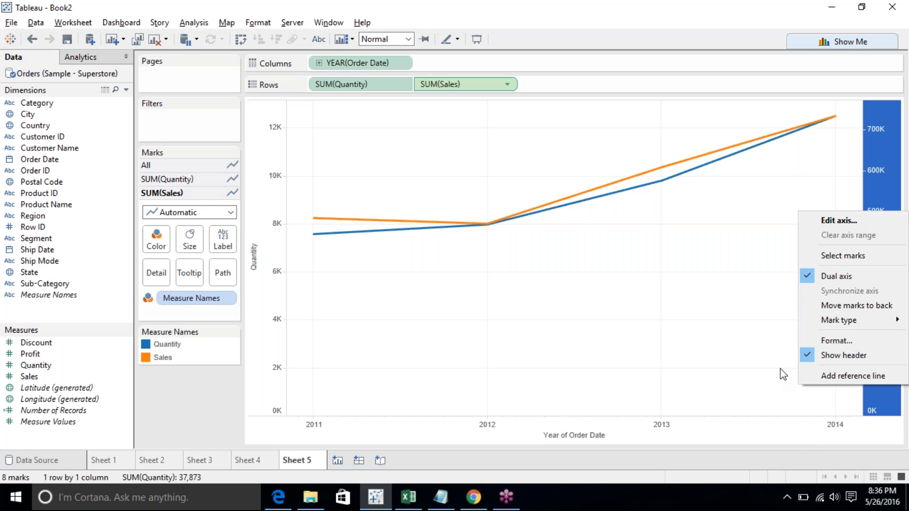
{"action": "mouse_move", "coordinate": [846, 325]}
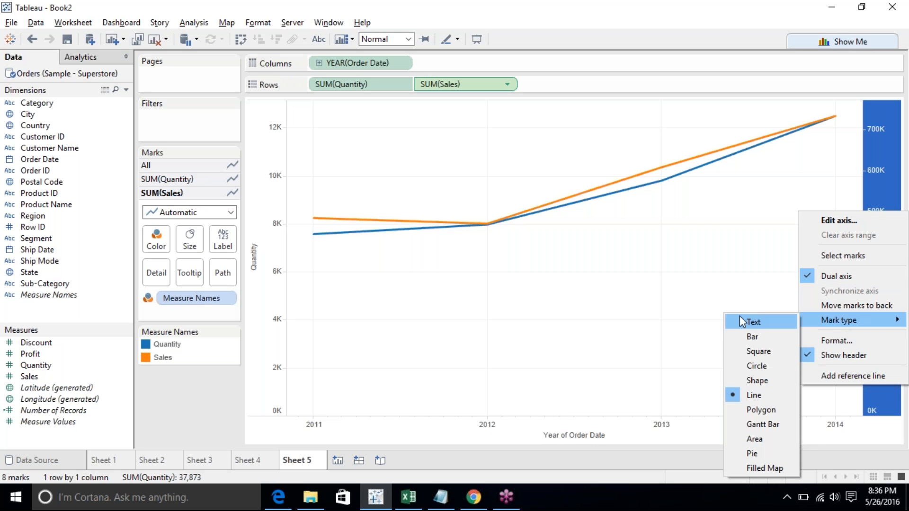
{"action": "left_click", "coordinate": [635, 286]}
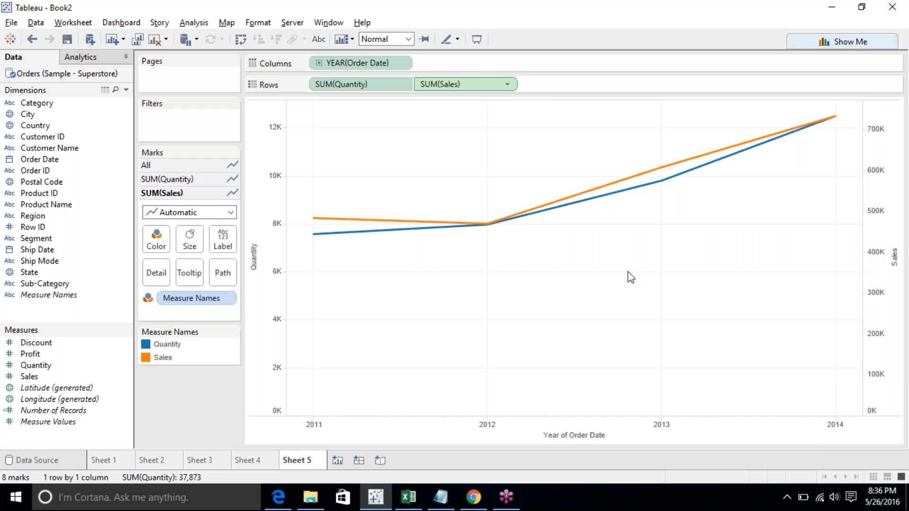
{"action": "left_click", "coordinate": [504, 84]}
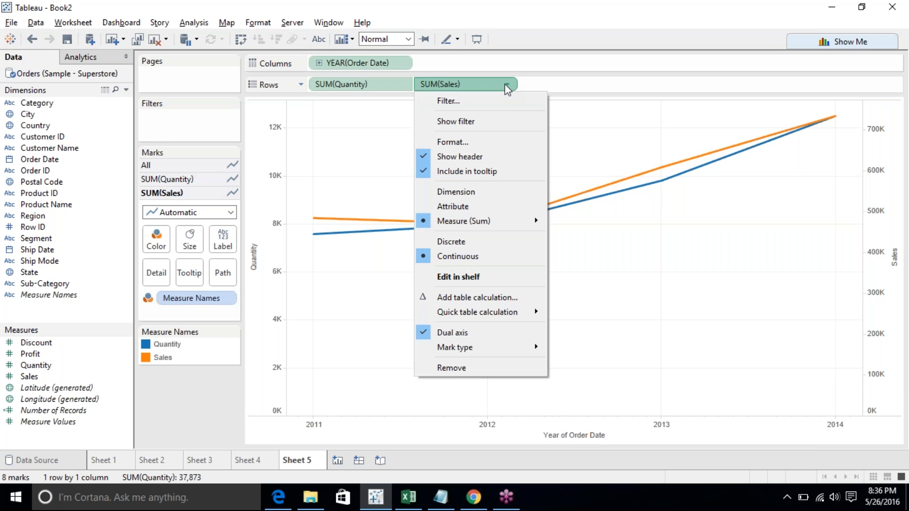
{"action": "mouse_move", "coordinate": [450, 353]}
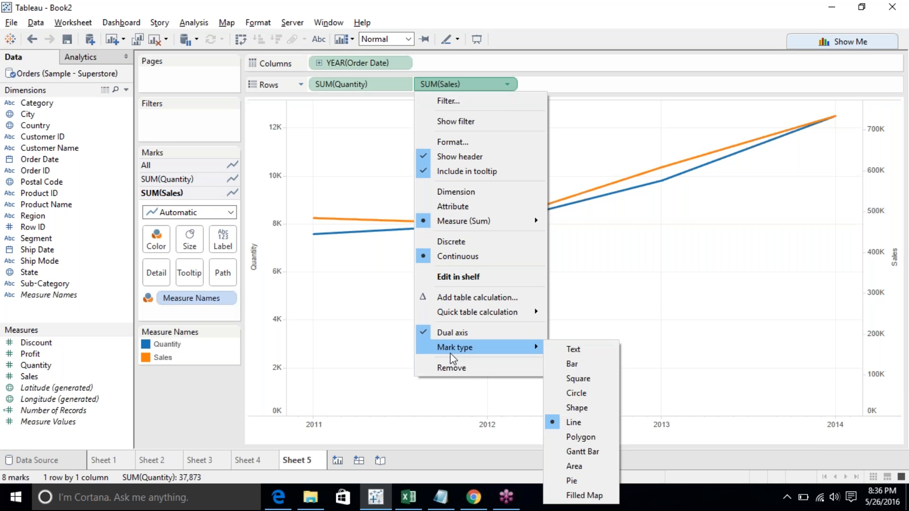
{"action": "left_click", "coordinate": [405, 315]}
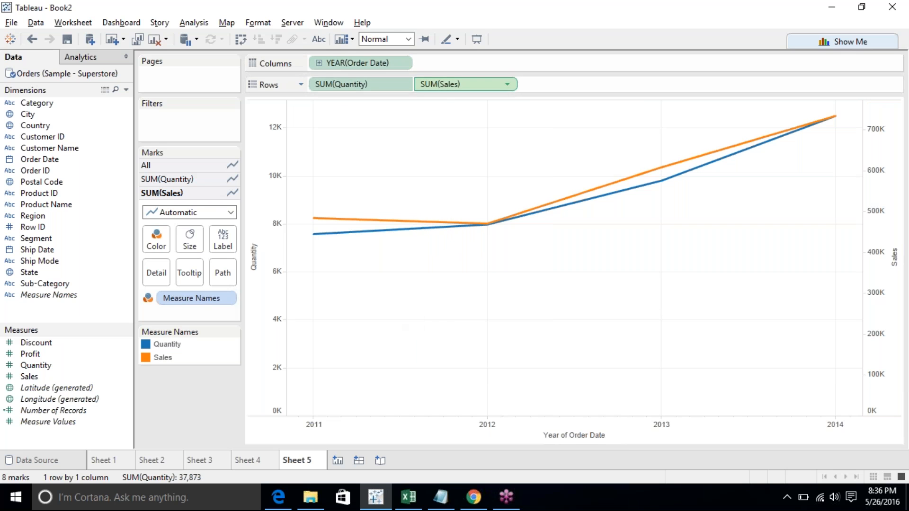
- Remove SUM(Quantity) from Rows, then undo the removal
{"action": "left_click", "coordinate": [402, 86]}
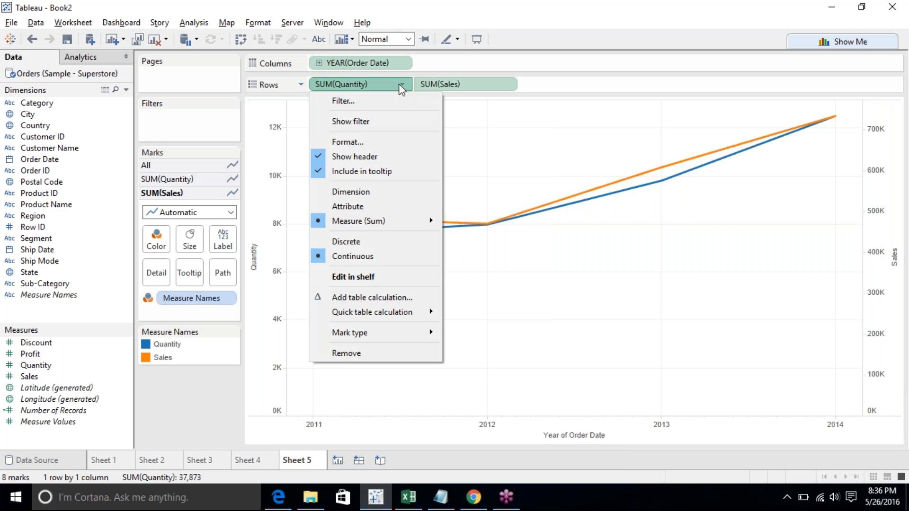
{"action": "left_click", "coordinate": [382, 354]}
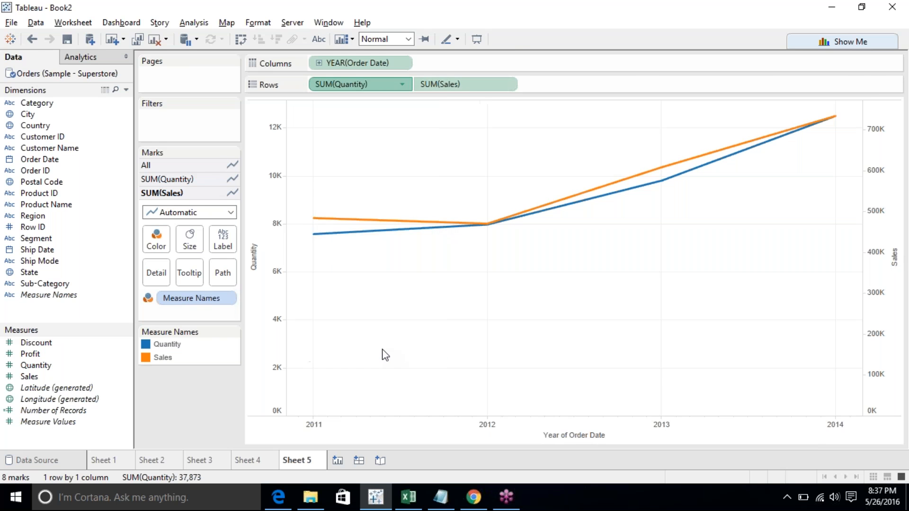
{"action": "left_click", "coordinate": [31, 40]}
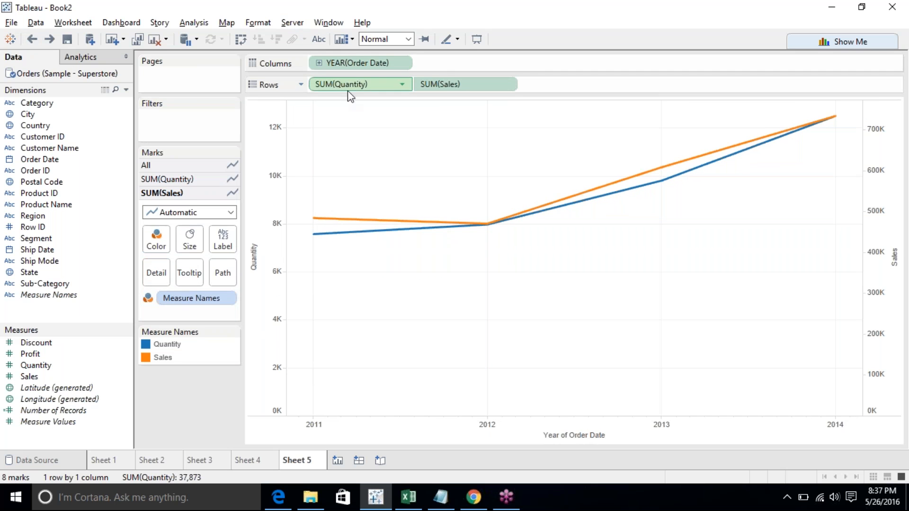
- Open the Edit Axis dialog for the Quantity axis and close it without changes
{"action": "left_click", "coordinate": [252, 276]}
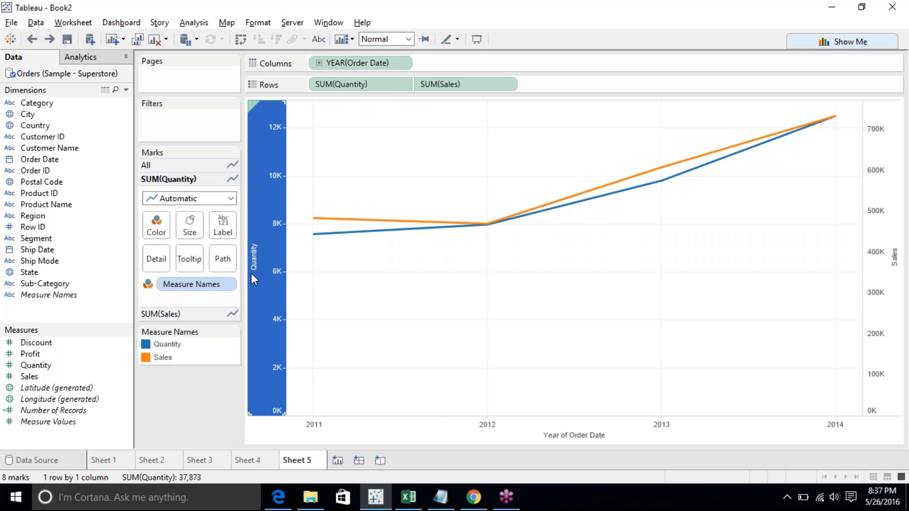
{"action": "right_click", "coordinate": [254, 280]}
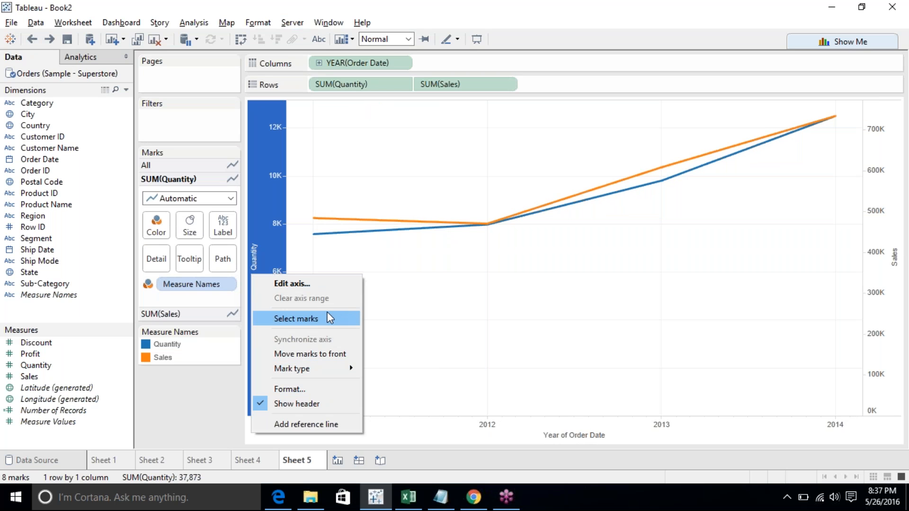
{"action": "left_click", "coordinate": [323, 288]}
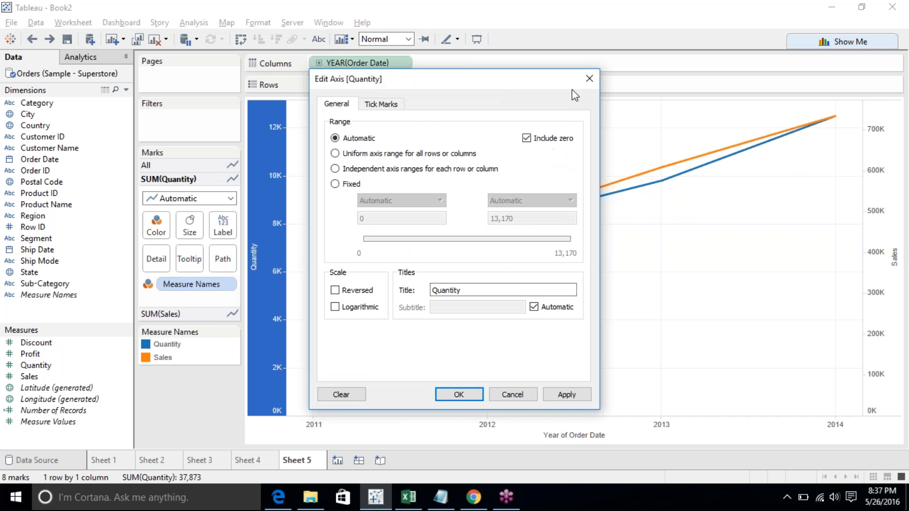
{"action": "left_click", "coordinate": [587, 78]}
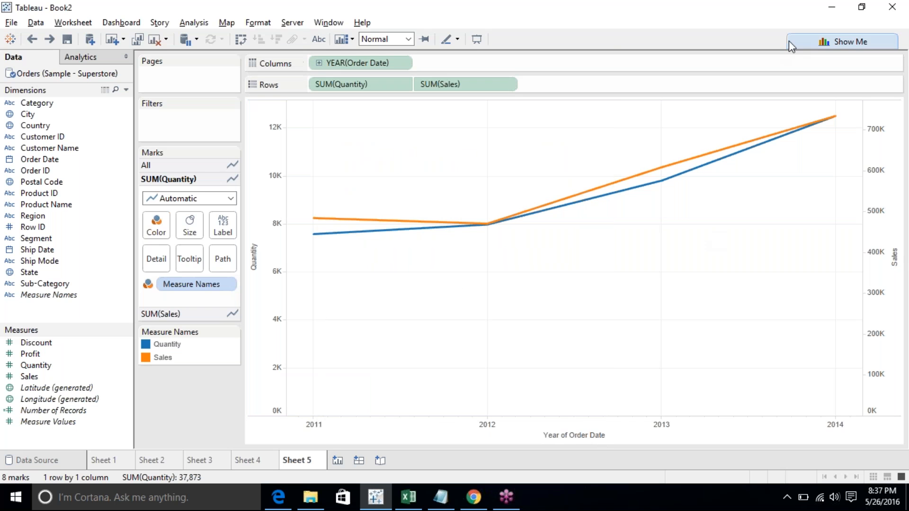
- Turn off the dual axis for Sales, then turn it back on
{"action": "right_click", "coordinate": [894, 293]}
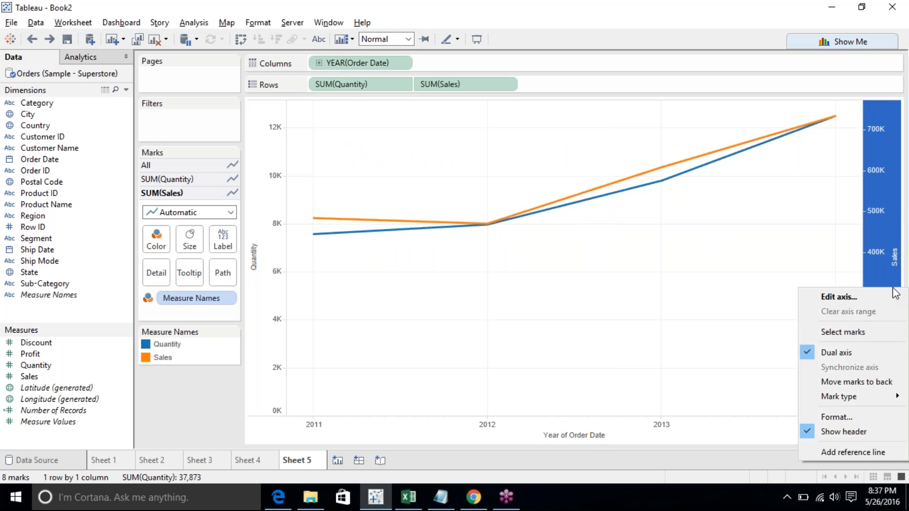
{"action": "left_click", "coordinate": [836, 353]}
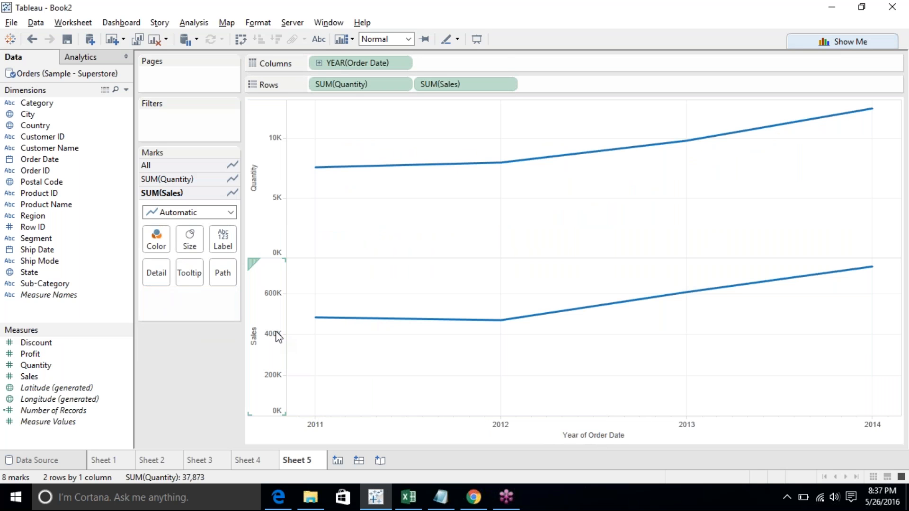
{"action": "left_click", "coordinate": [506, 84]}
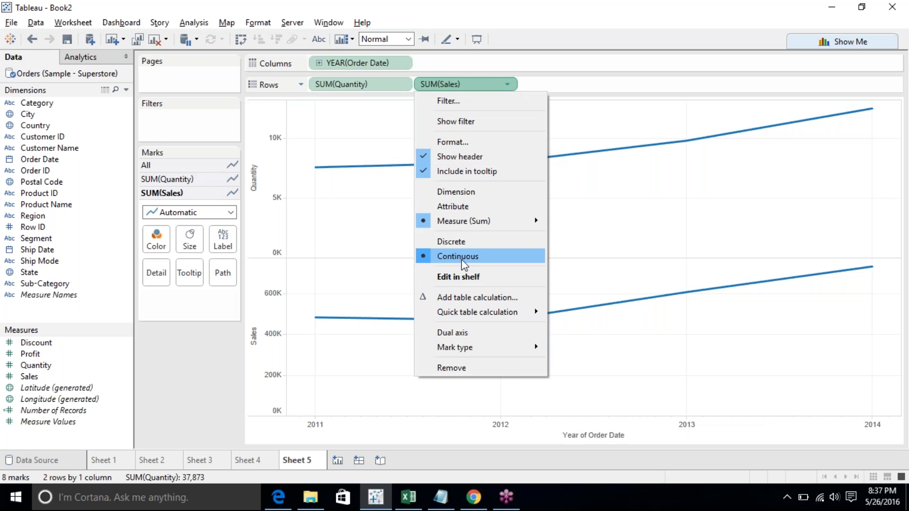
{"action": "left_click", "coordinate": [452, 332]}
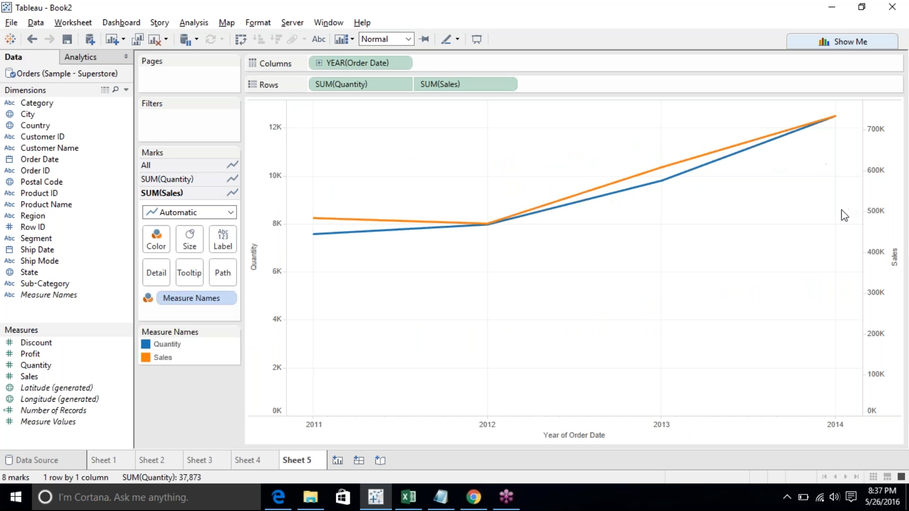
- Hide the Sales axis header, then show it again from the SUM(Sales) field's menu
{"action": "right_click", "coordinate": [883, 223]}
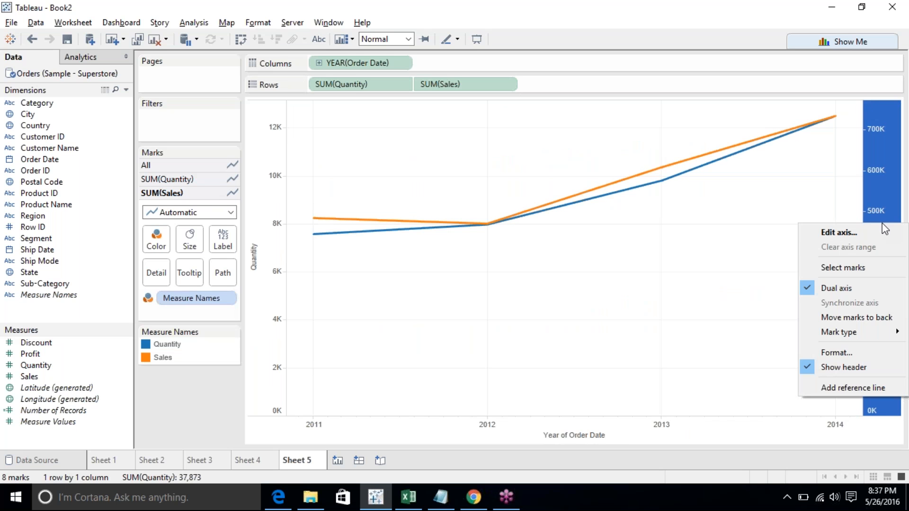
{"action": "left_click", "coordinate": [610, 309]}
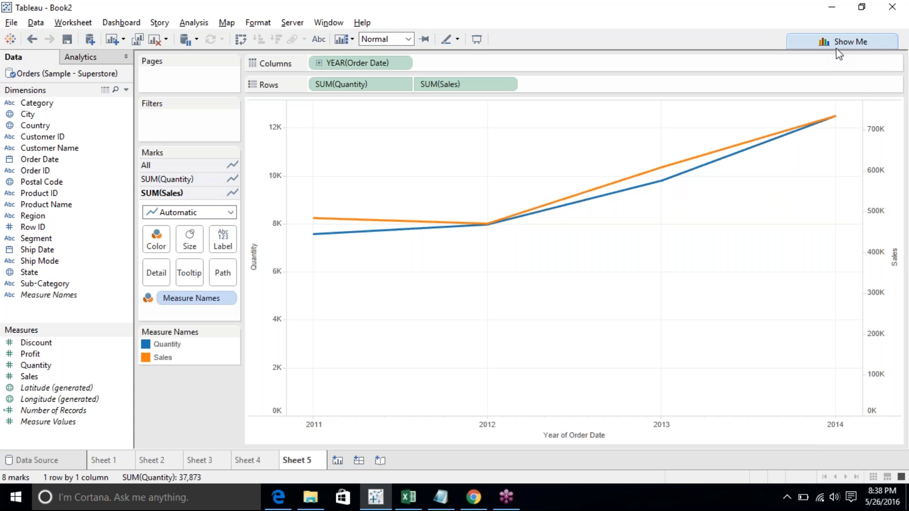
{"action": "left_click", "coordinate": [904, 192]}
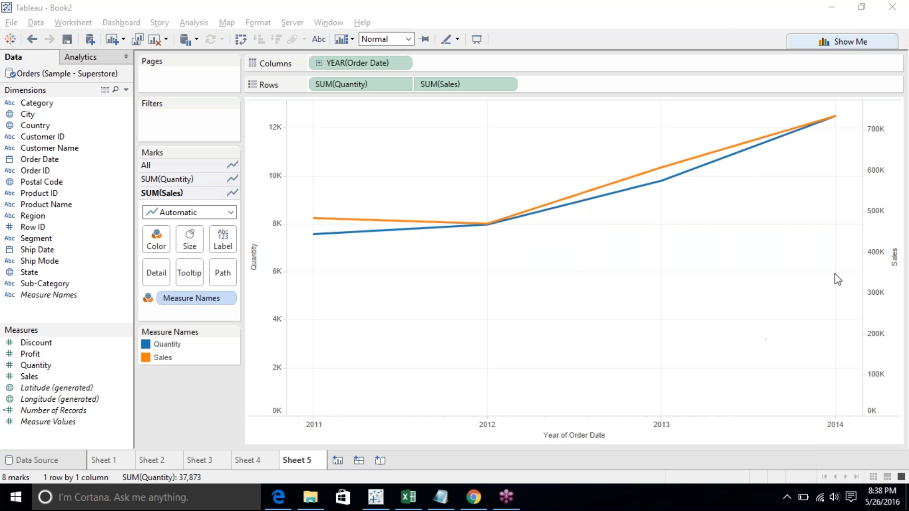
{"action": "right_click", "coordinate": [879, 257]}
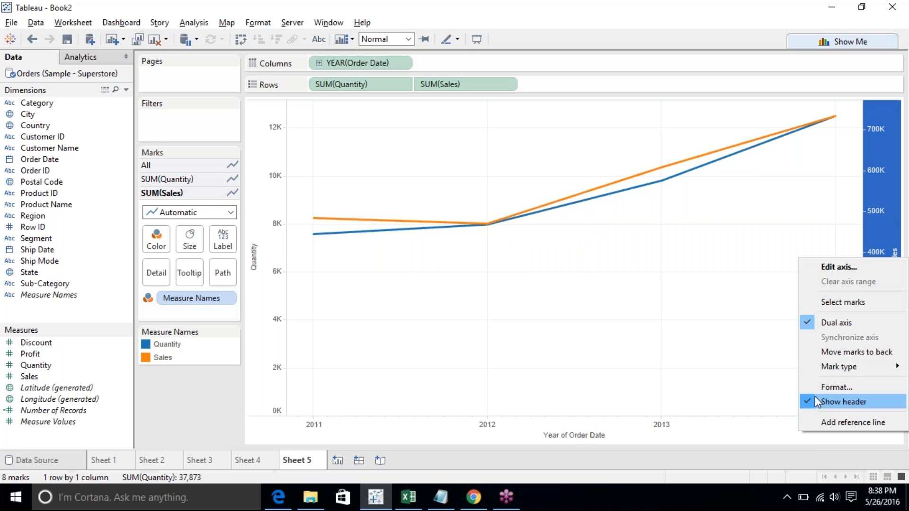
{"action": "left_click", "coordinate": [838, 402]}
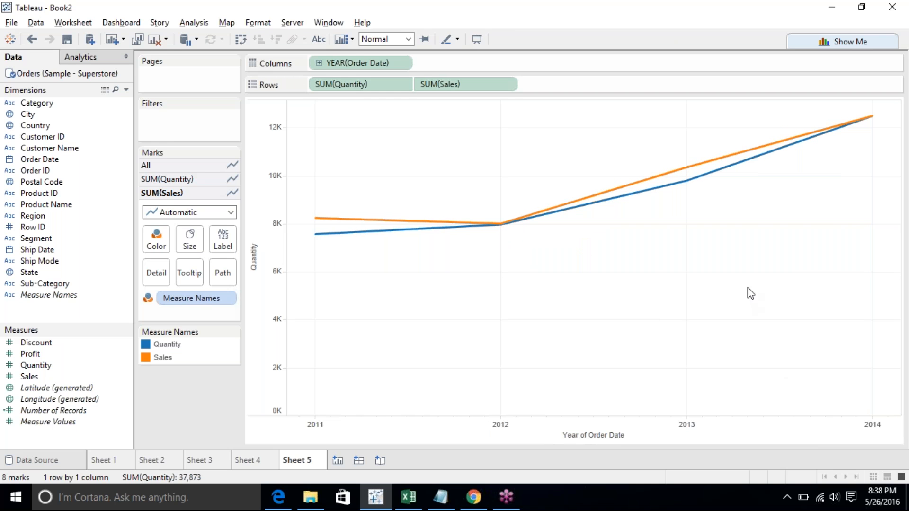
{"action": "left_click", "coordinate": [506, 84]}
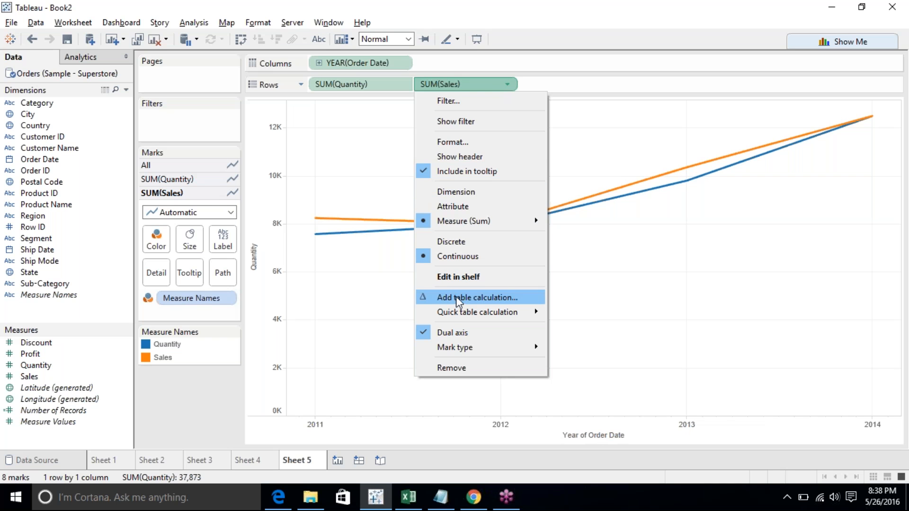
{"action": "left_click", "coordinate": [470, 158]}
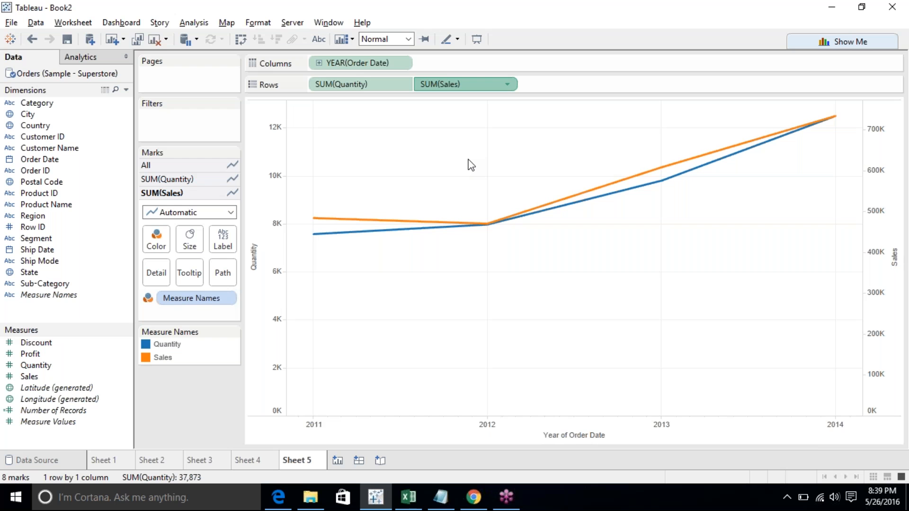
- Browse the SUM(Sales) field's menu, including its mark types and Measure aggregation options
{"action": "left_click", "coordinate": [508, 86]}
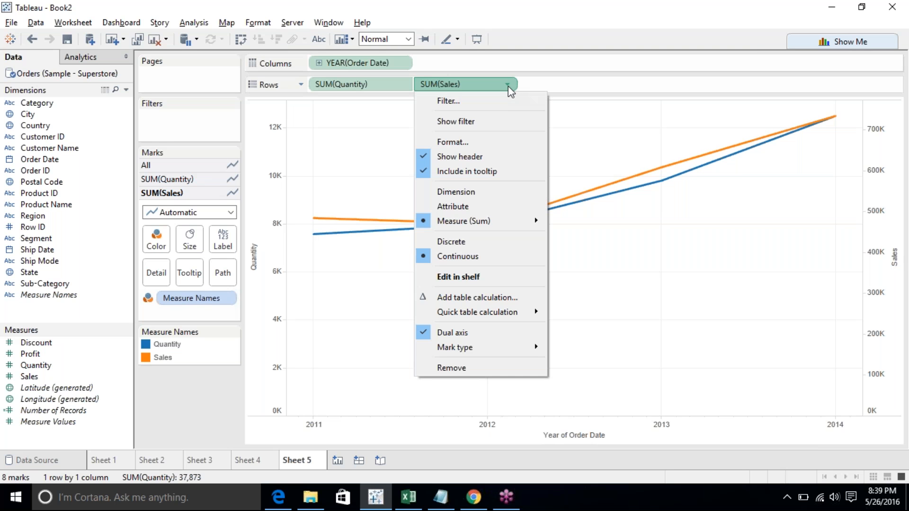
{"action": "mouse_move", "coordinate": [487, 308]}
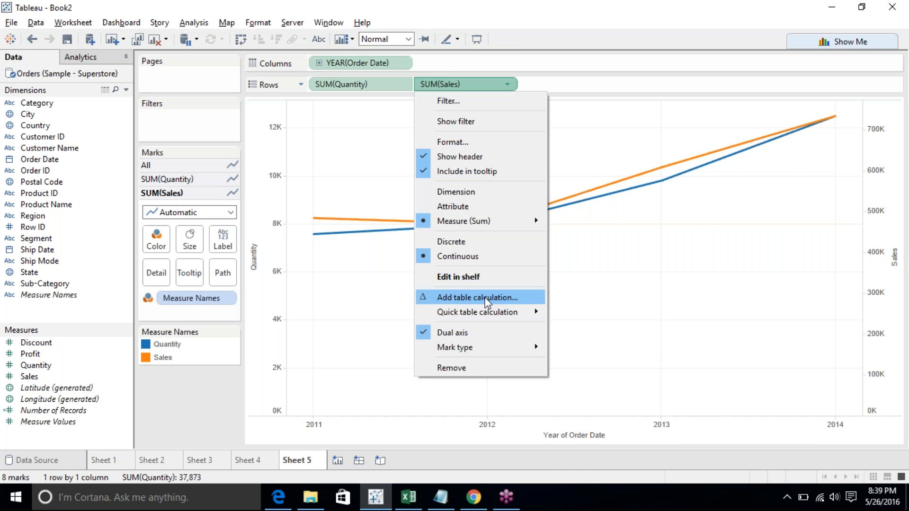
{"action": "mouse_move", "coordinate": [522, 356]}
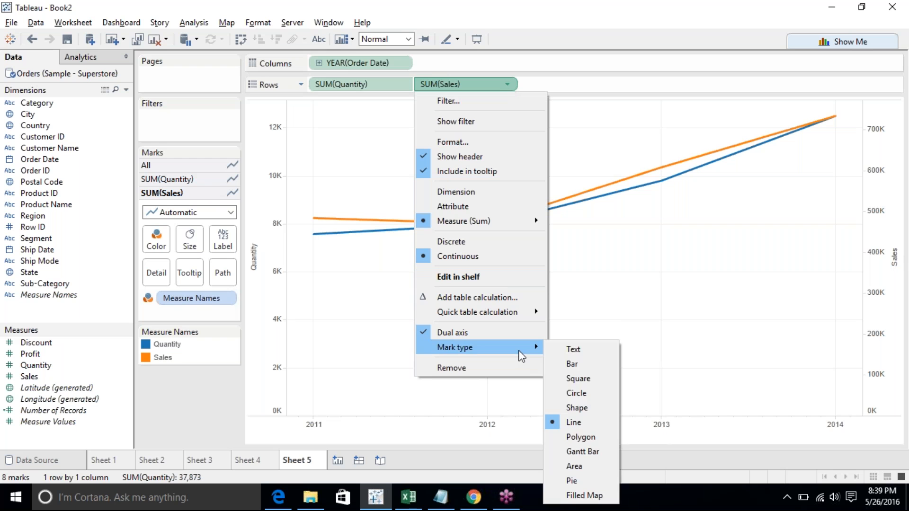
{"action": "mouse_move", "coordinate": [528, 230]}
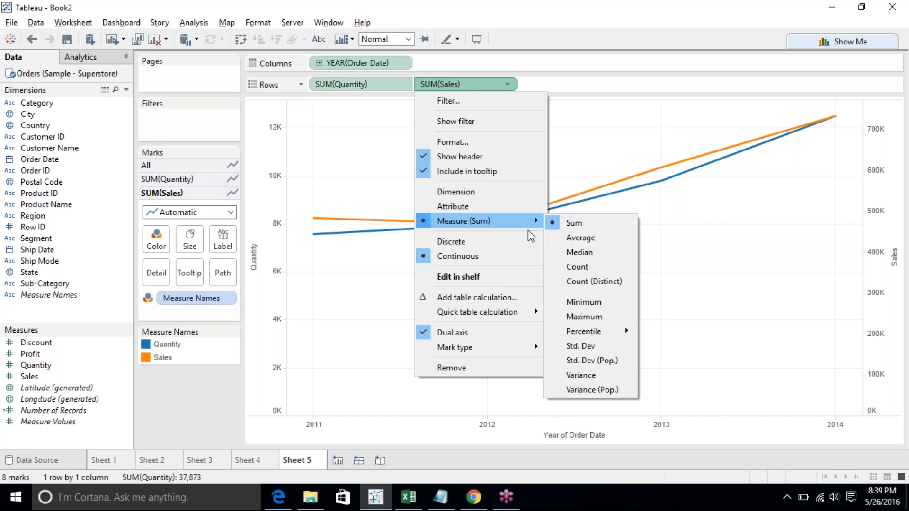
{"action": "left_click", "coordinate": [770, 236]}
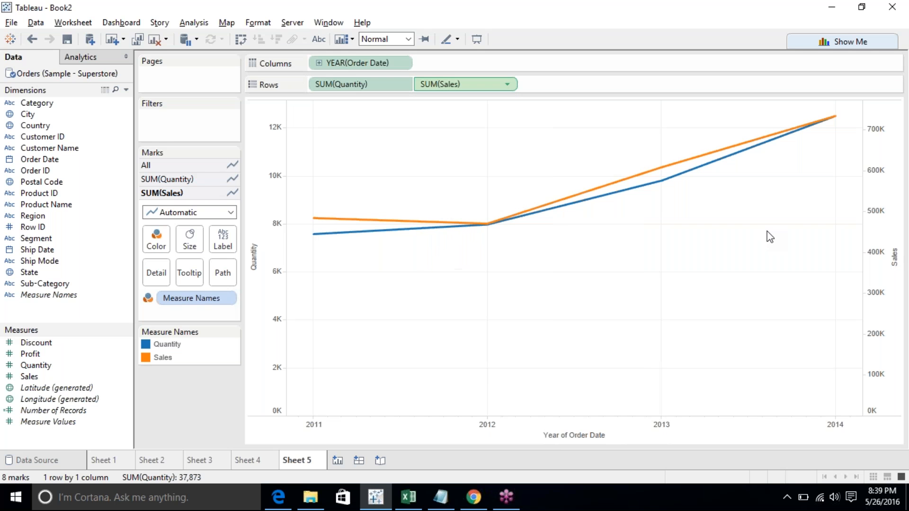
- Inspect the Sales axis menu and the data type options of the Quantity and Sales fields
{"action": "right_click", "coordinate": [879, 220]}
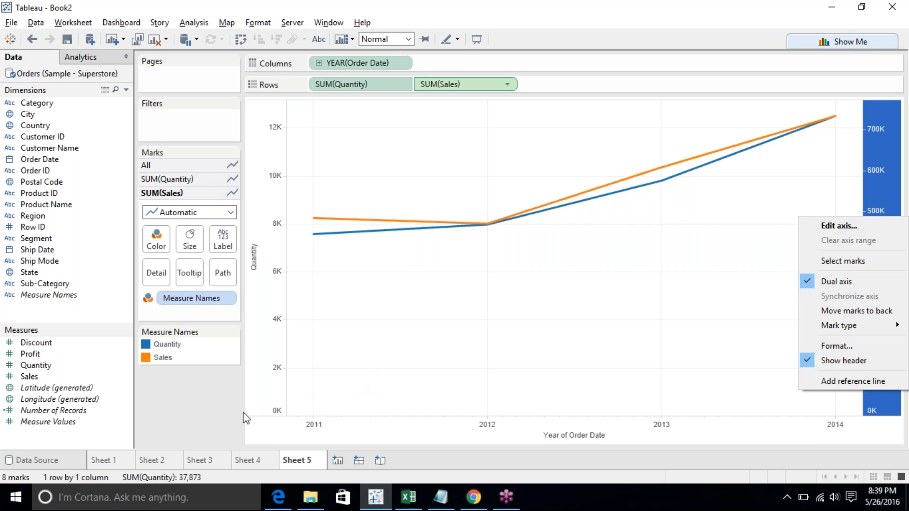
{"action": "left_click", "coordinate": [43, 377]}
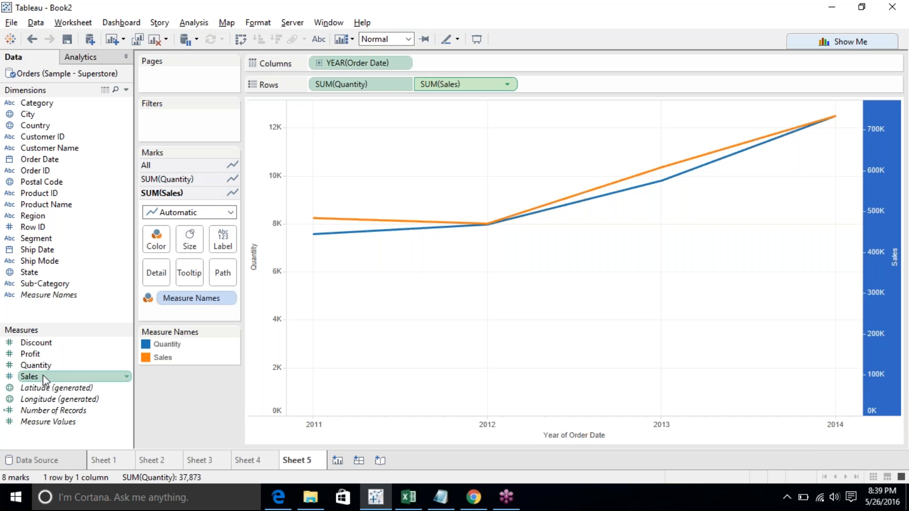
{"action": "left_click", "coordinate": [42, 368], "text": "ctrl"}
{"action": "left_click", "coordinate": [41, 366]}
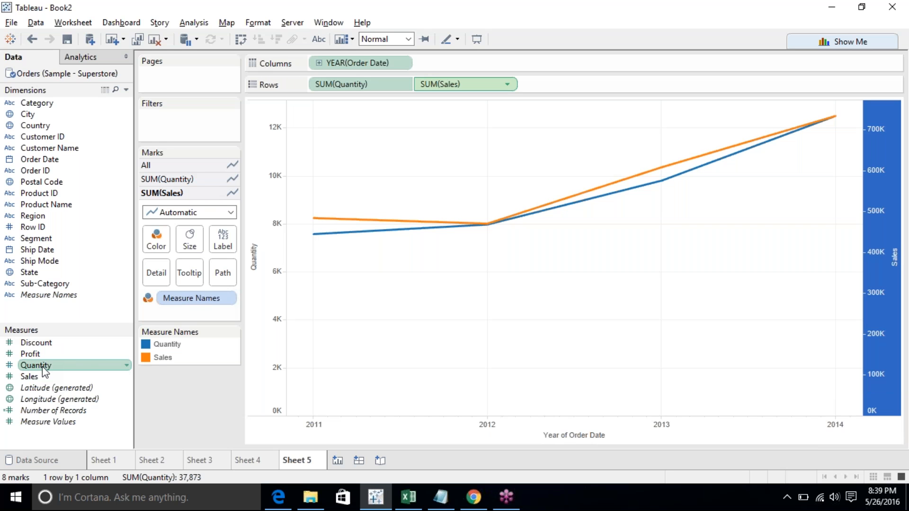
{"action": "right_click", "coordinate": [44, 368]}
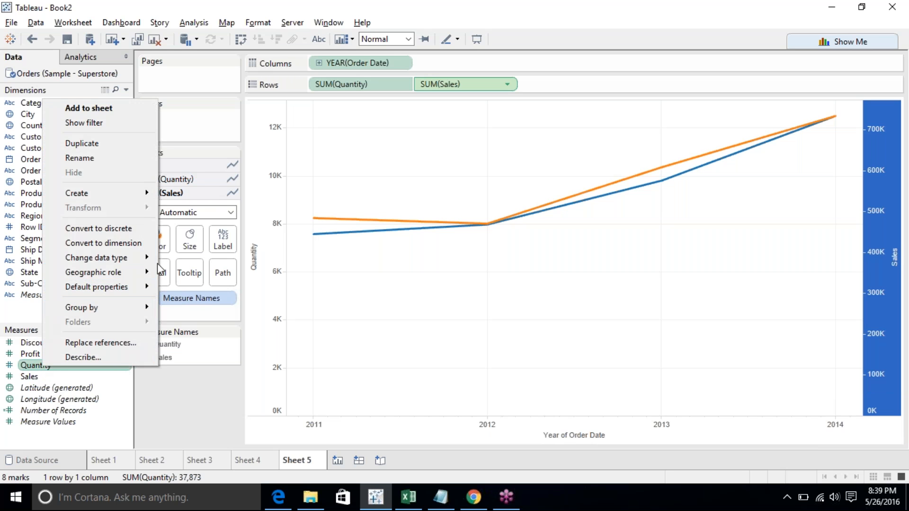
{"action": "mouse_move", "coordinate": [138, 258]}
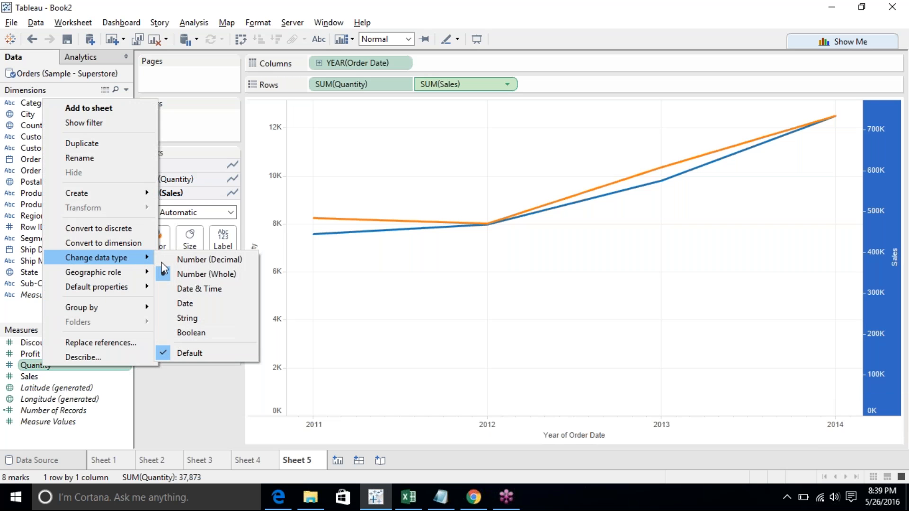
{"action": "right_click", "coordinate": [37, 378]}
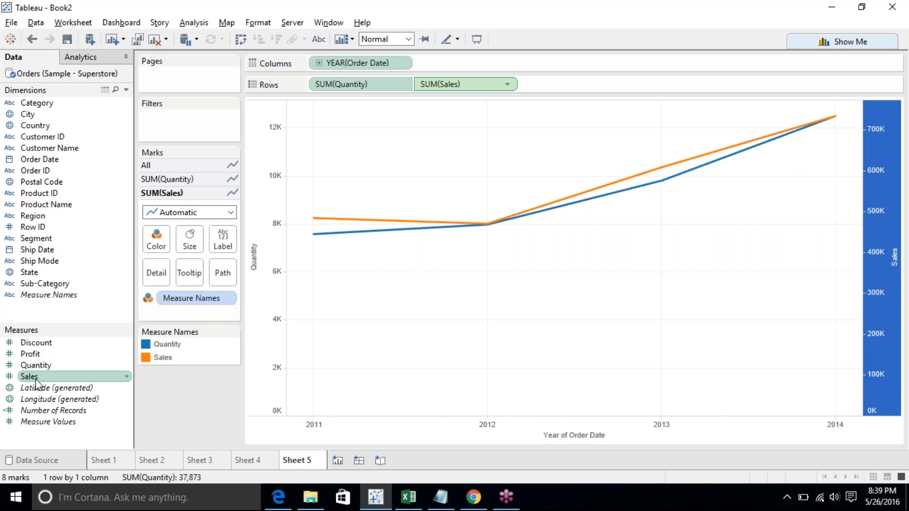
{"action": "mouse_move", "coordinate": [123, 270]}
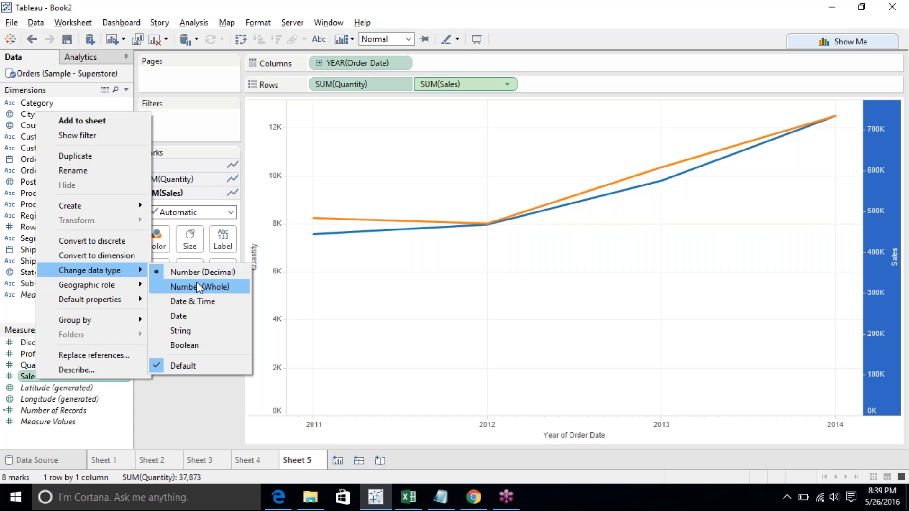
{"action": "left_click", "coordinate": [212, 391]}
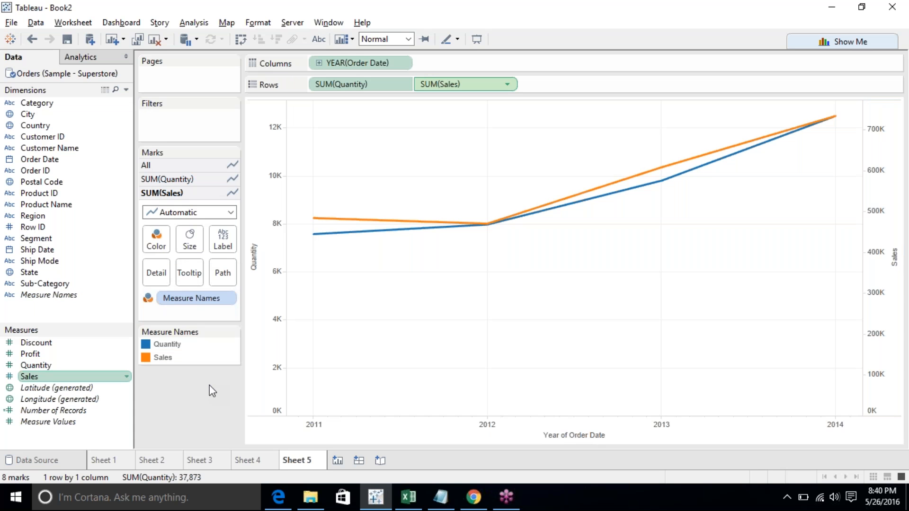
{"action": "right_click", "coordinate": [895, 255]}
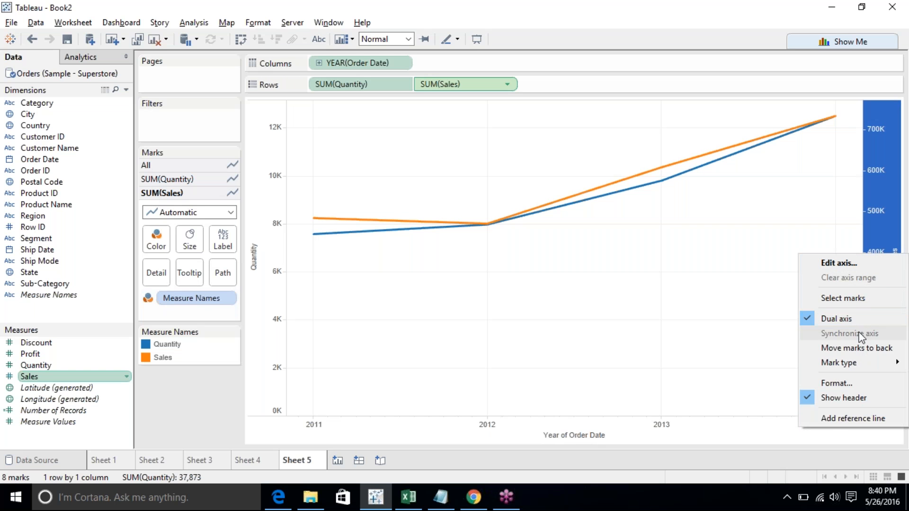
{"action": "left_click", "coordinate": [650, 268]}
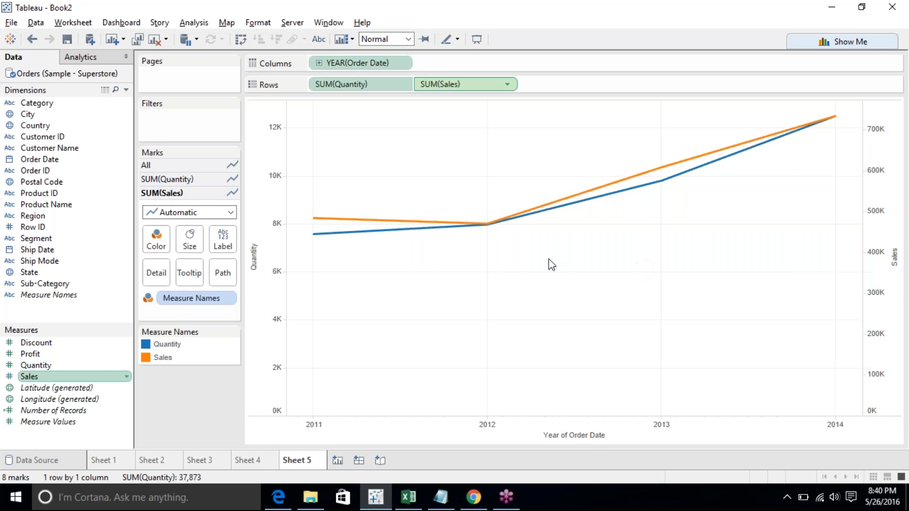
- Create a calculated field from Quantity with the formula FLOAT([Quantity])
{"action": "right_click", "coordinate": [47, 369]}
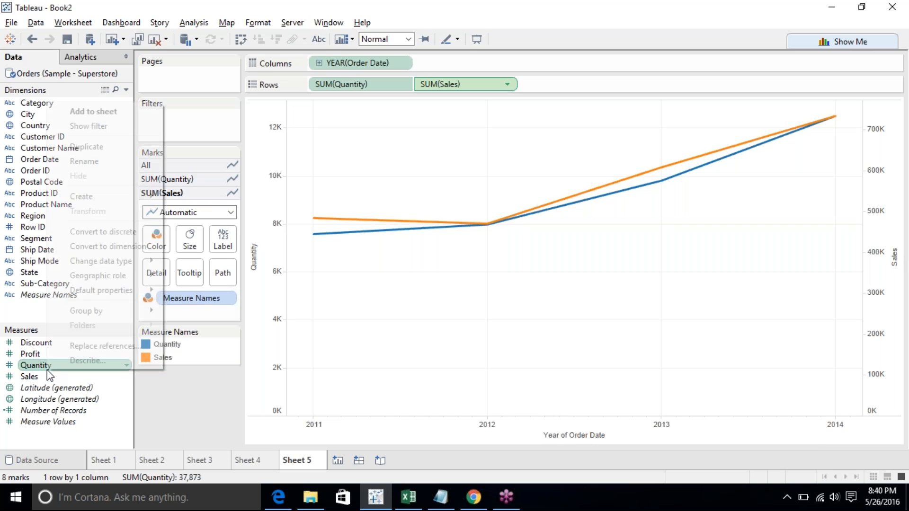
{"action": "mouse_move", "coordinate": [149, 198]}
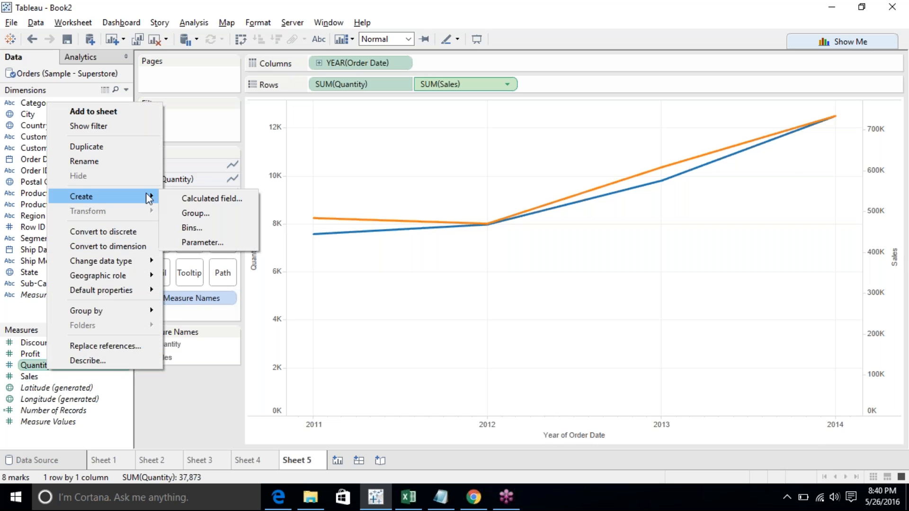
{"action": "left_click", "coordinate": [212, 198]}
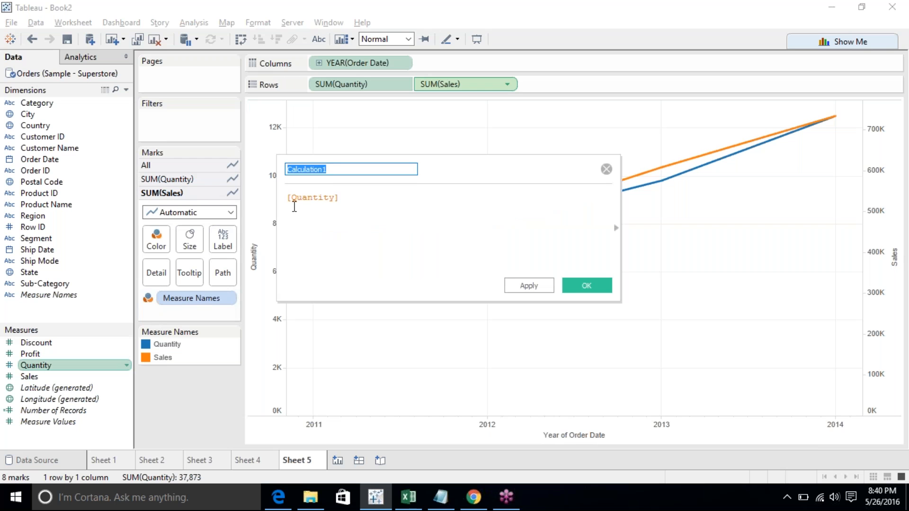
{"action": "left_click", "coordinate": [289, 205]}
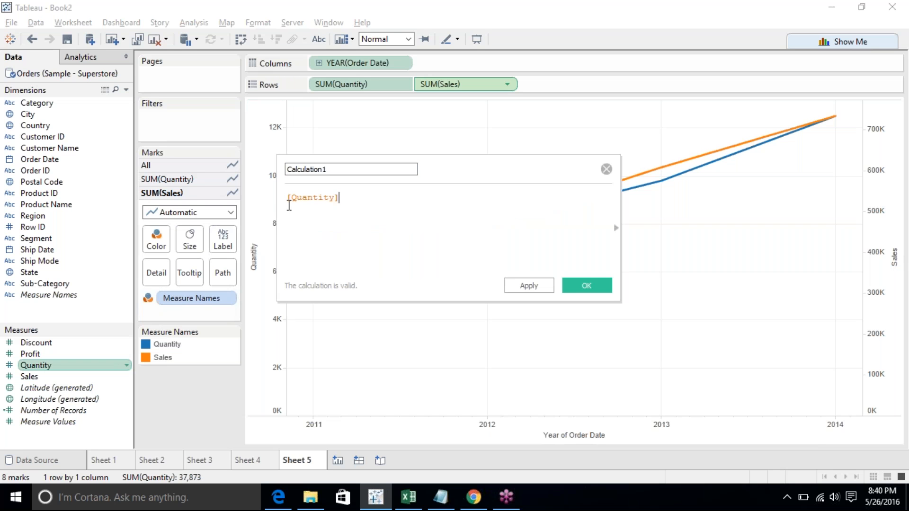
{"action": "left_click", "coordinate": [289, 205]}
{"action": "type", "text": "float"}
{"action": "key", "text": "Return"}
{"action": "key", "text": "Delete"}
{"action": "type", "text": ")"}
- Name the calculated field Float of Quantity and save it
{"action": "double_click", "coordinate": [349, 170]}
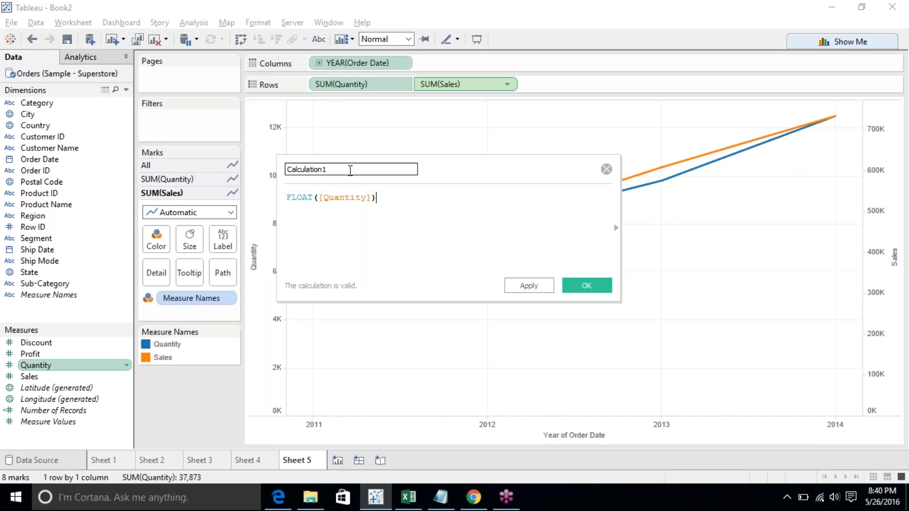
{"action": "type", "text": "Flot"}
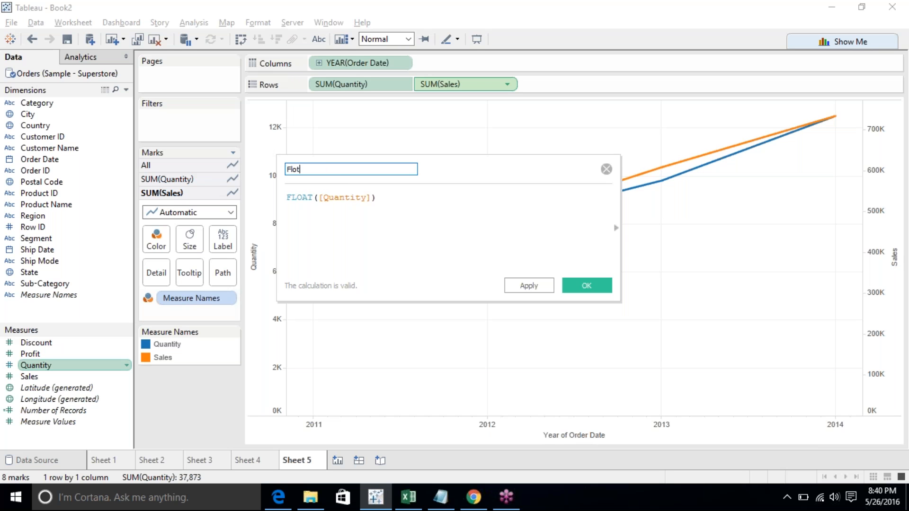
{"action": "key", "text": "BackSpace"}
{"action": "type", "text": "at of Quantity"}
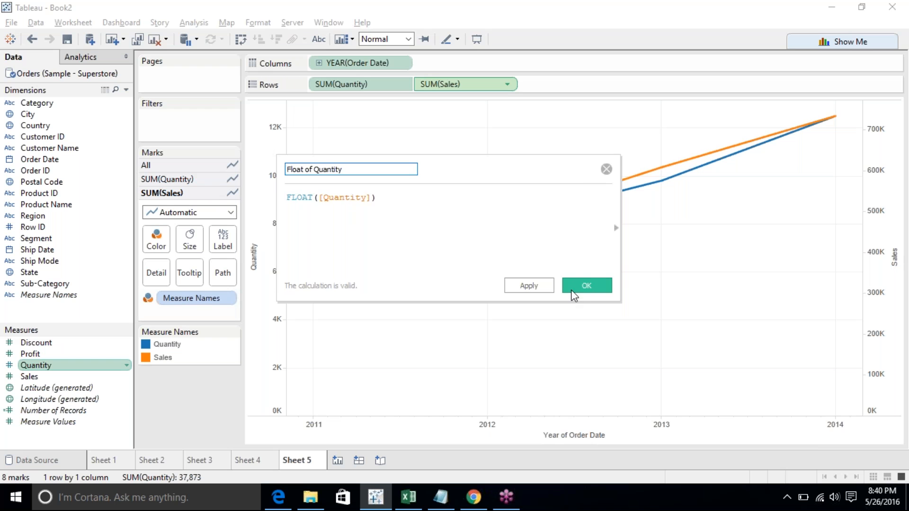
{"action": "left_click", "coordinate": [584, 285]}
- On a new sheet, build a dual-axis line chart of Float of Quantity and Sales by year of Order Date
{"action": "left_click", "coordinate": [70, 355]}
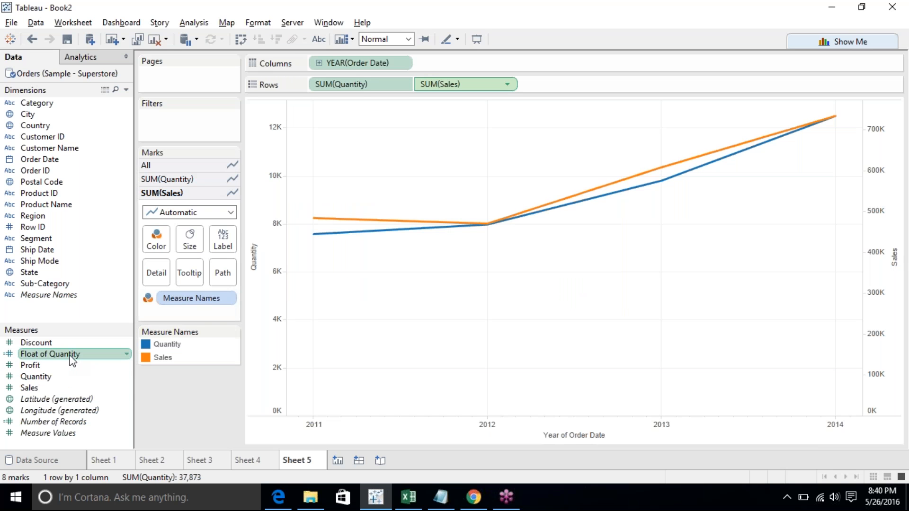
{"action": "left_click", "coordinate": [54, 388], "text": "ctrl"}
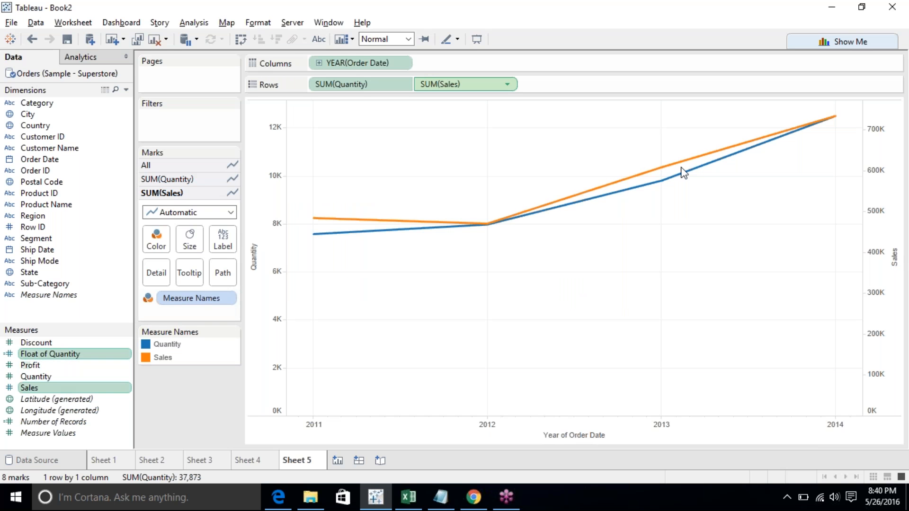
{"action": "left_click", "coordinate": [338, 460]}
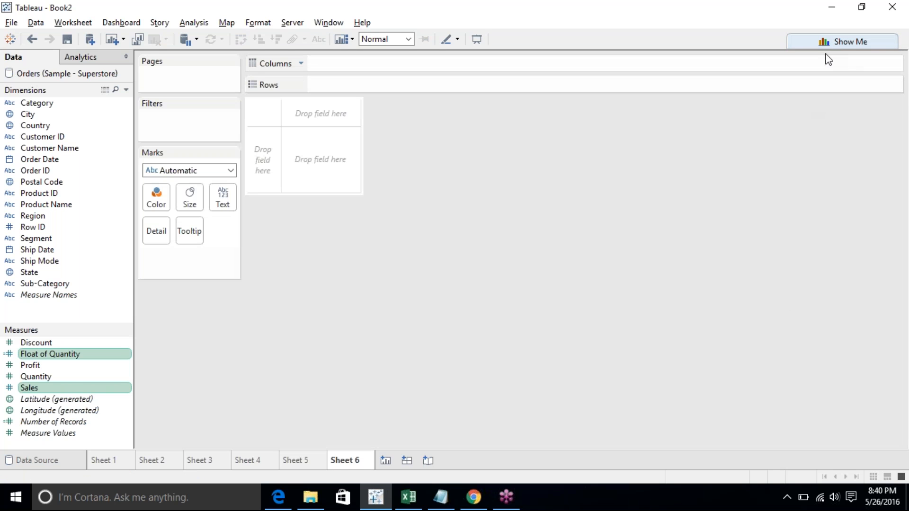
{"action": "left_click", "coordinate": [57, 164], "text": "ctrl"}
{"action": "left_click", "coordinate": [836, 41]}
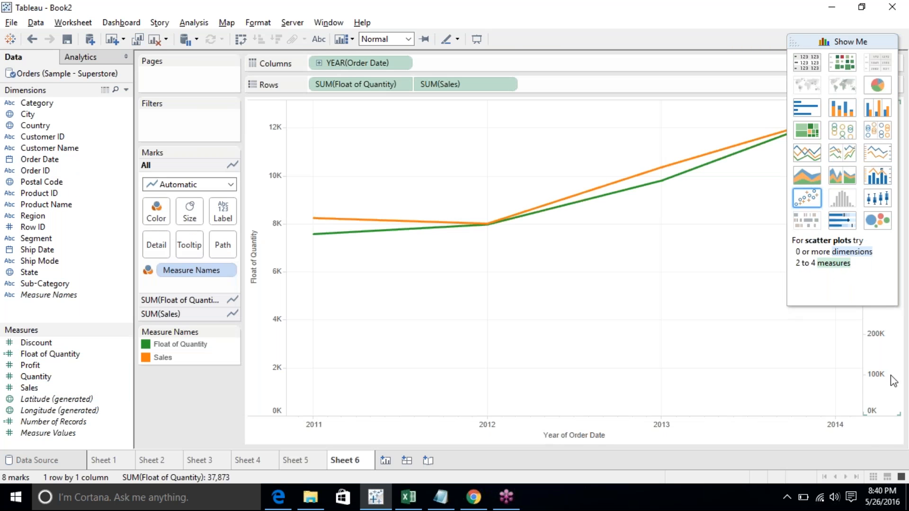
{"action": "right_click", "coordinate": [891, 375]}
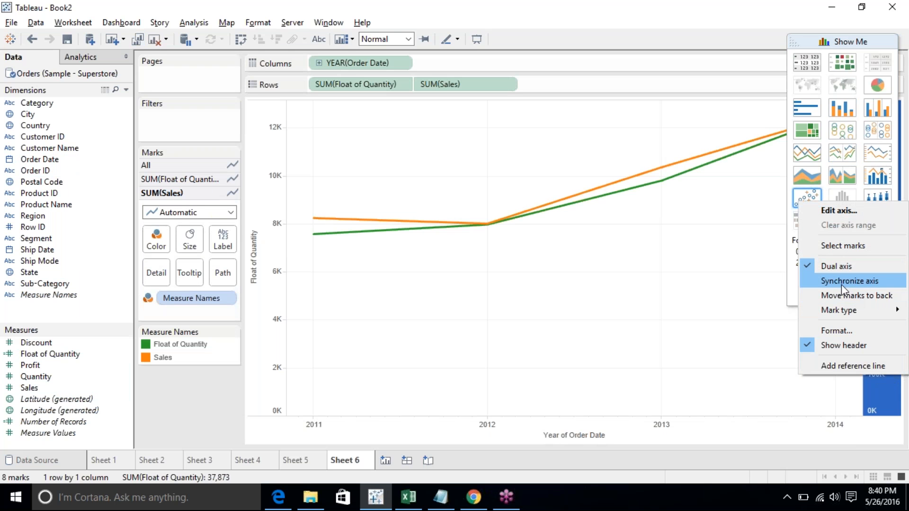
{"action": "left_click", "coordinate": [757, 272]}
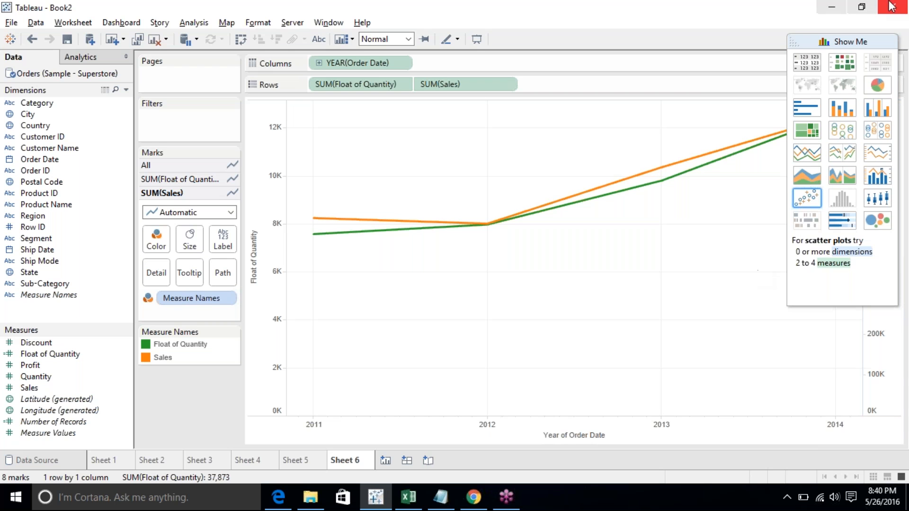
{"action": "left_click", "coordinate": [864, 39]}
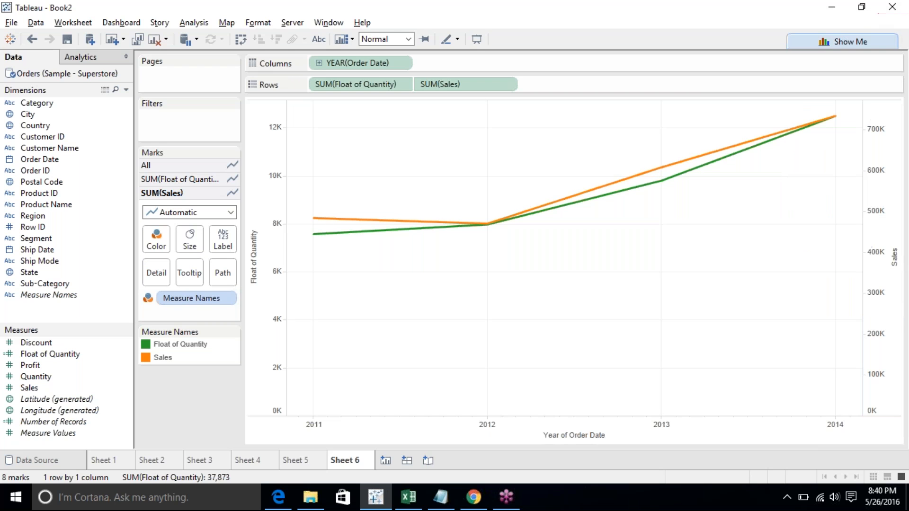
- Synchronize the Float of Quantity and Sales dual axes
{"action": "left_click", "coordinate": [877, 208]}
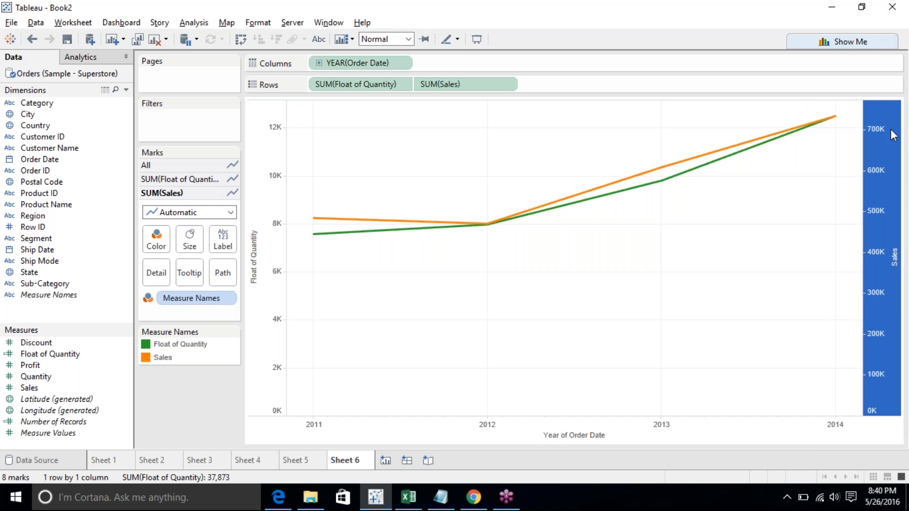
{"action": "left_click", "coordinate": [263, 135]}
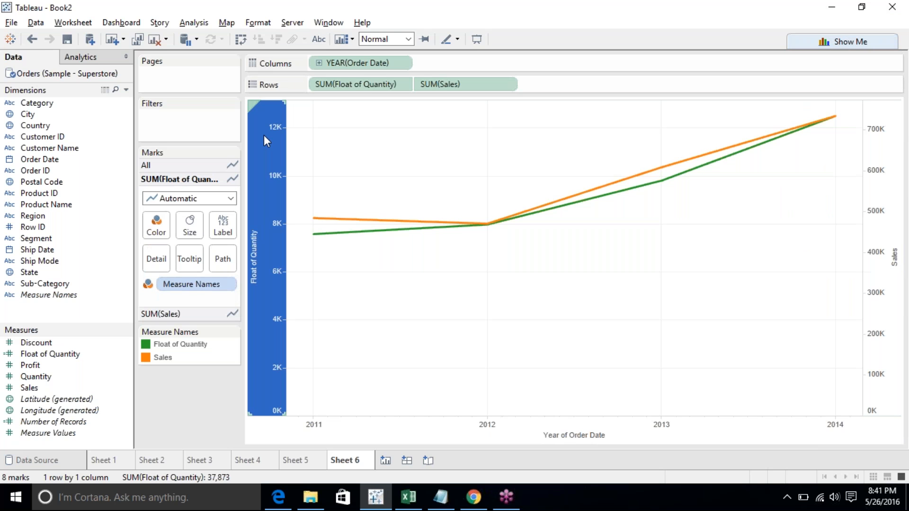
{"action": "right_click", "coordinate": [879, 215]}
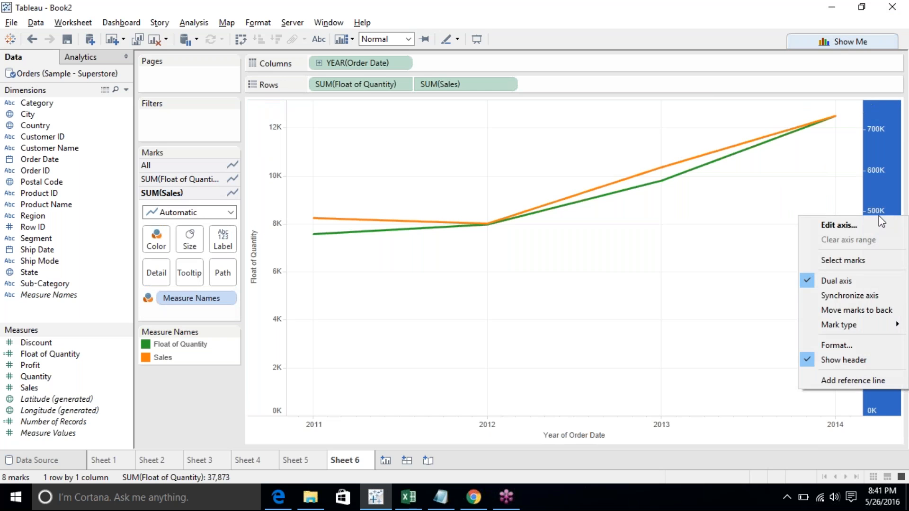
{"action": "left_click", "coordinate": [823, 295]}
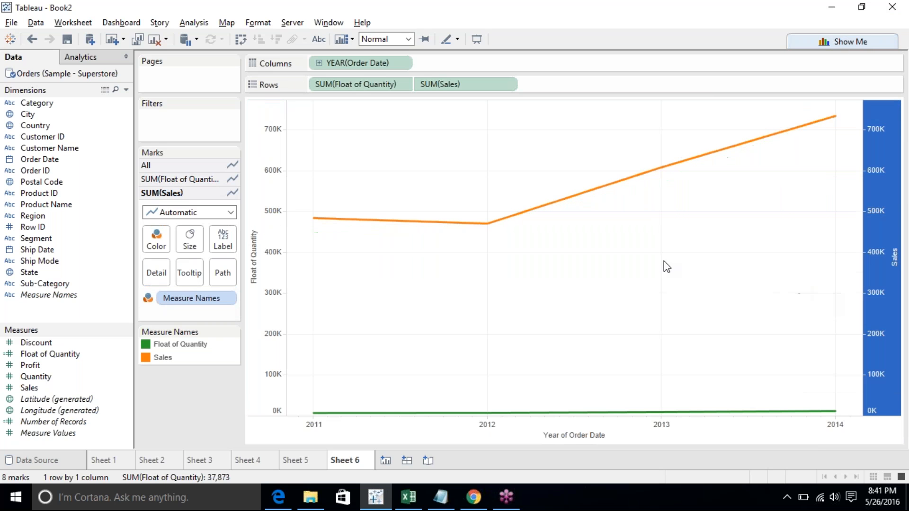
{"action": "left_click", "coordinate": [601, 300]}
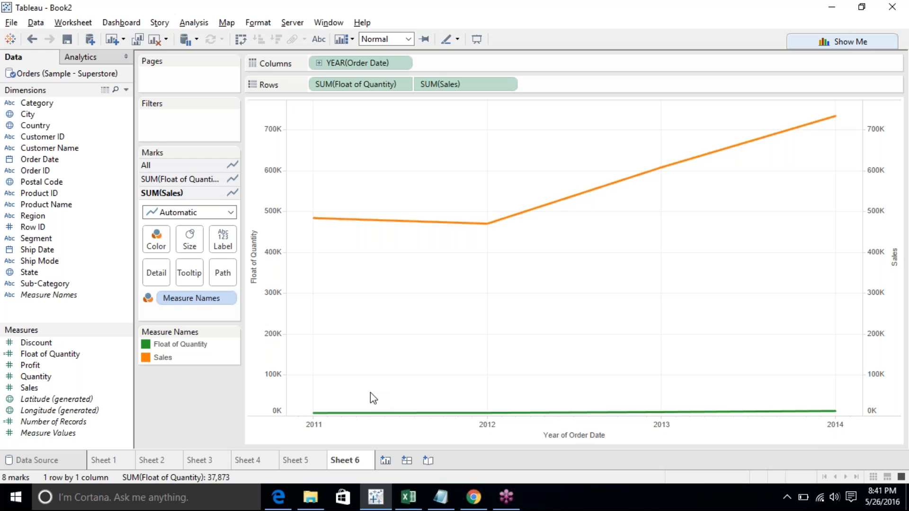
- Set the Sales axis to a logarithmic scale
{"action": "mouse_move", "coordinate": [435, 415]}
{"action": "right_click", "coordinate": [884, 334]}
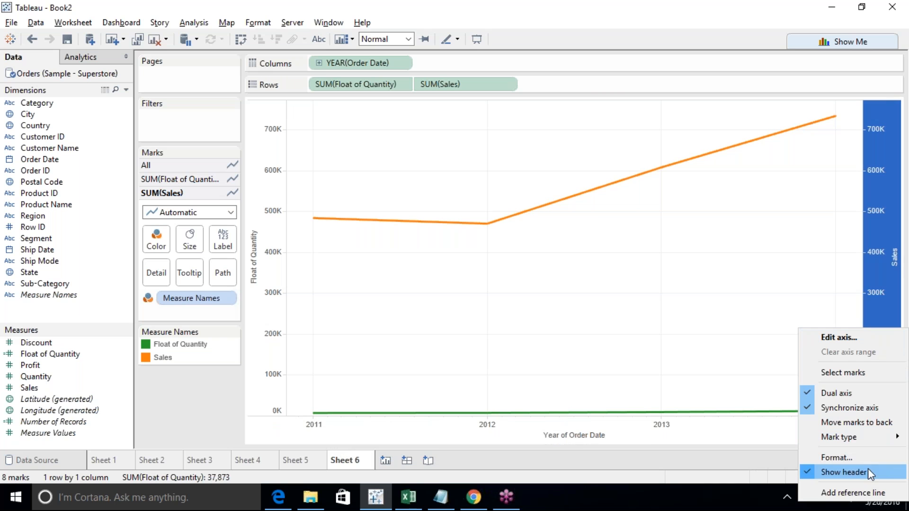
{"action": "left_click", "coordinate": [851, 336]}
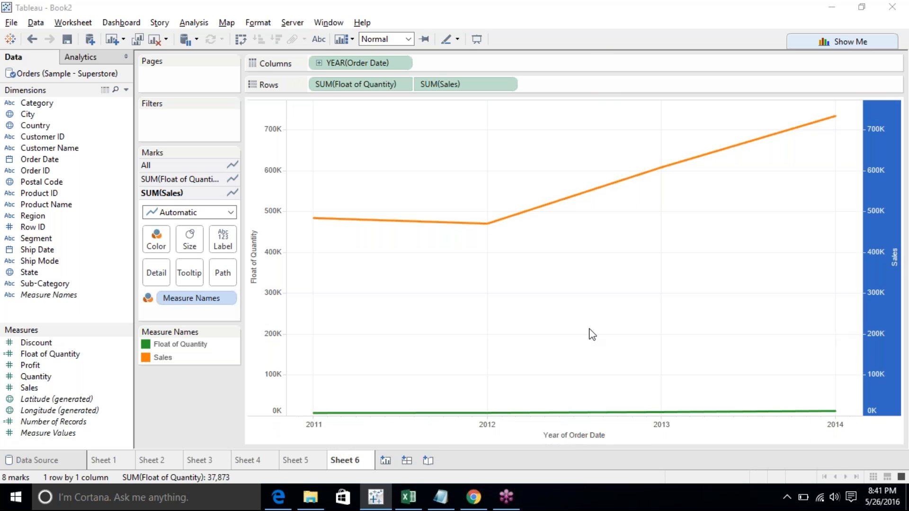
{"action": "left_click", "coordinate": [335, 314]}
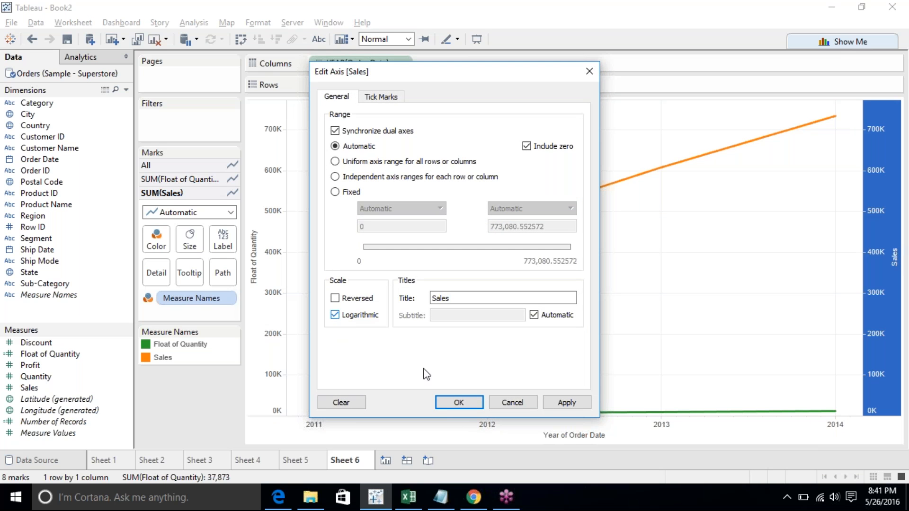
{"action": "left_click", "coordinate": [454, 404]}
{"action": "left_click", "coordinate": [178, 390]}
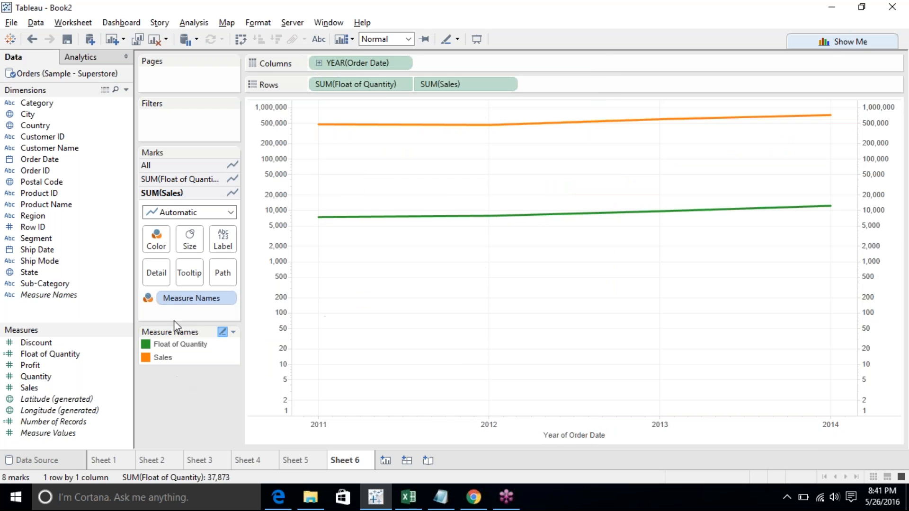
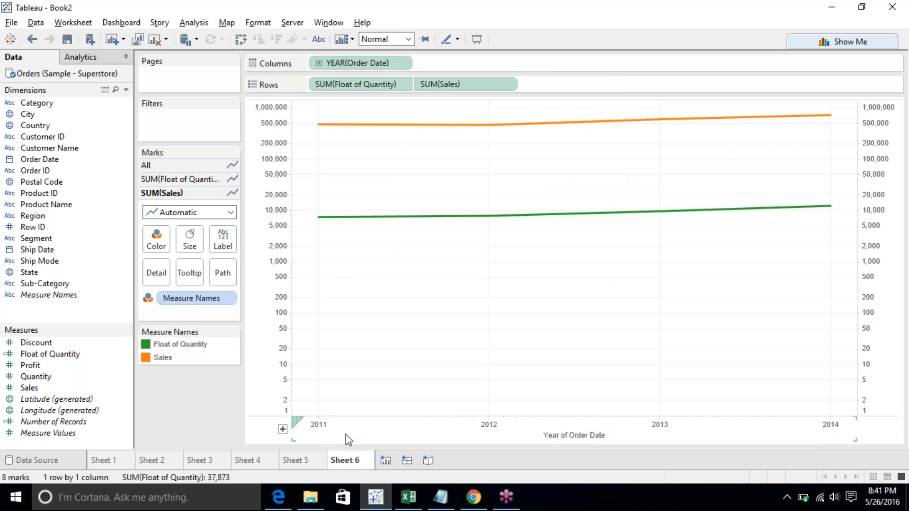
{"action": "left_click", "coordinate": [803, 498]}
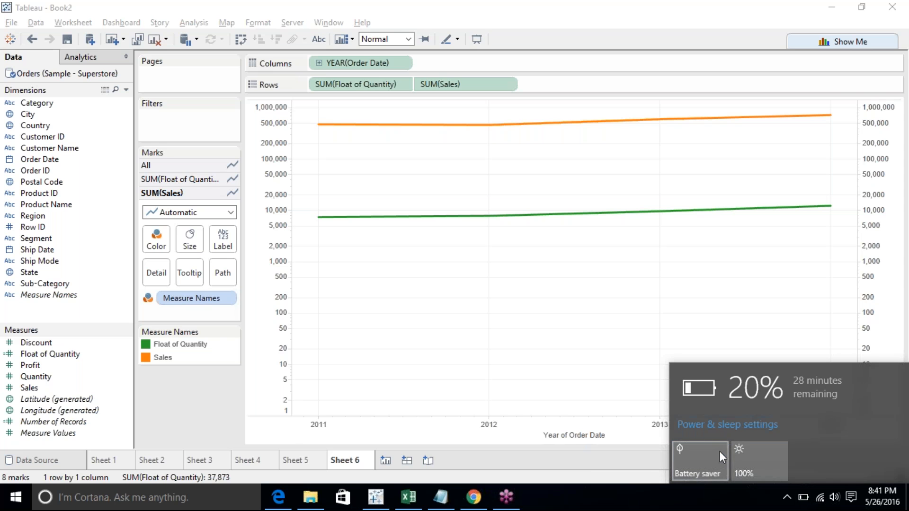
{"action": "left_click", "coordinate": [692, 326]}
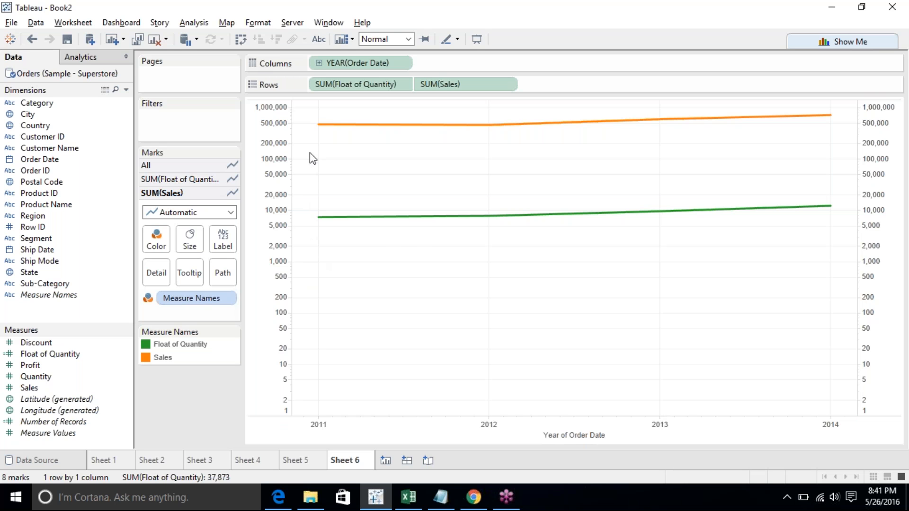
- Inspect the Float of Quantity line points for 2011 and 2012
{"action": "left_click", "coordinate": [326, 221]}
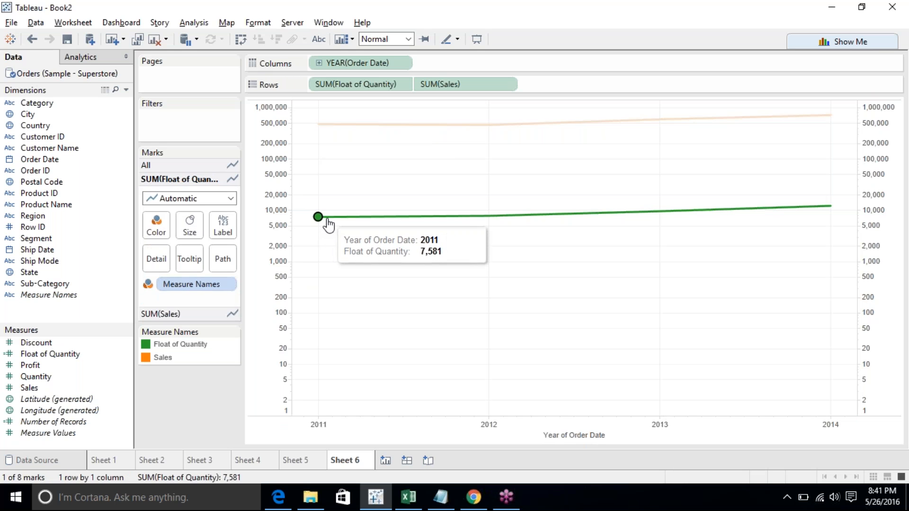
{"action": "left_click", "coordinate": [514, 222]}
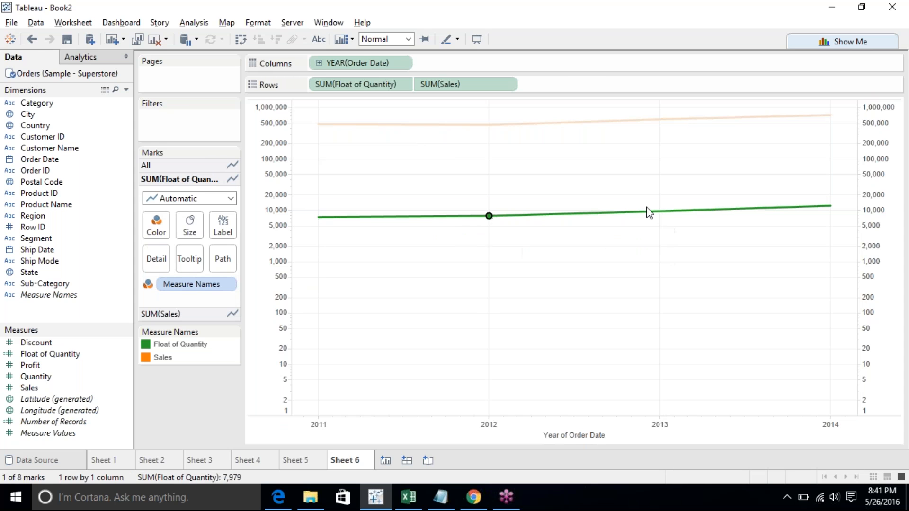
{"action": "left_click", "coordinate": [649, 212]}
- Undo the logarithmic Sales axis, then reapply the logarithmic scale to the Sales axis
{"action": "left_click", "coordinate": [31, 39]}
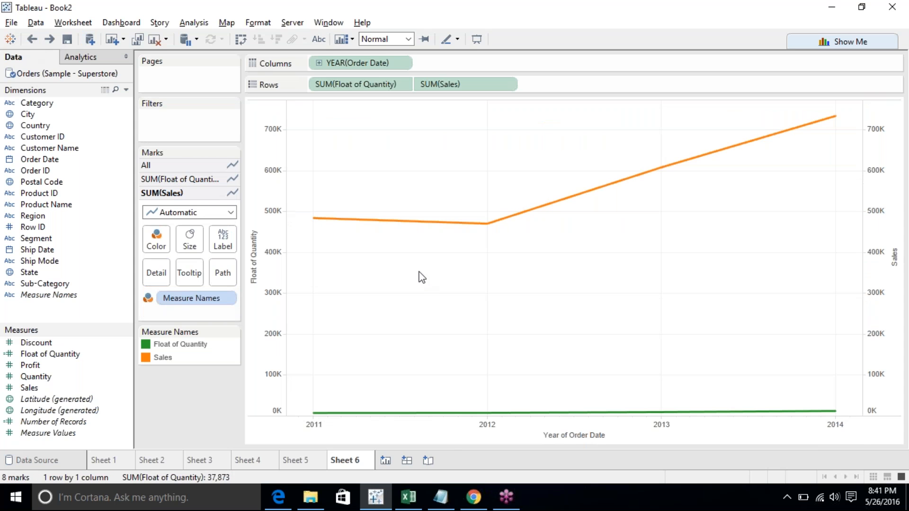
{"action": "mouse_move", "coordinate": [571, 414]}
{"action": "right_click", "coordinate": [867, 345]}
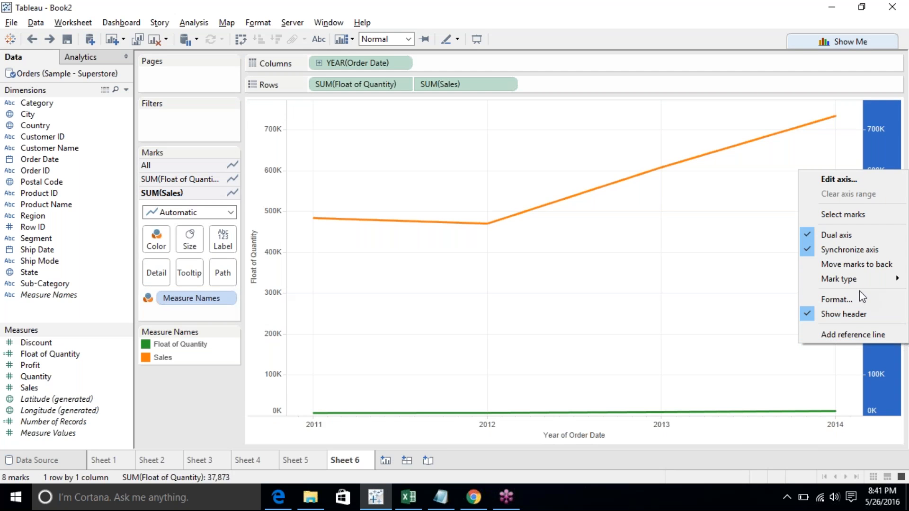
{"action": "left_click", "coordinate": [852, 180]}
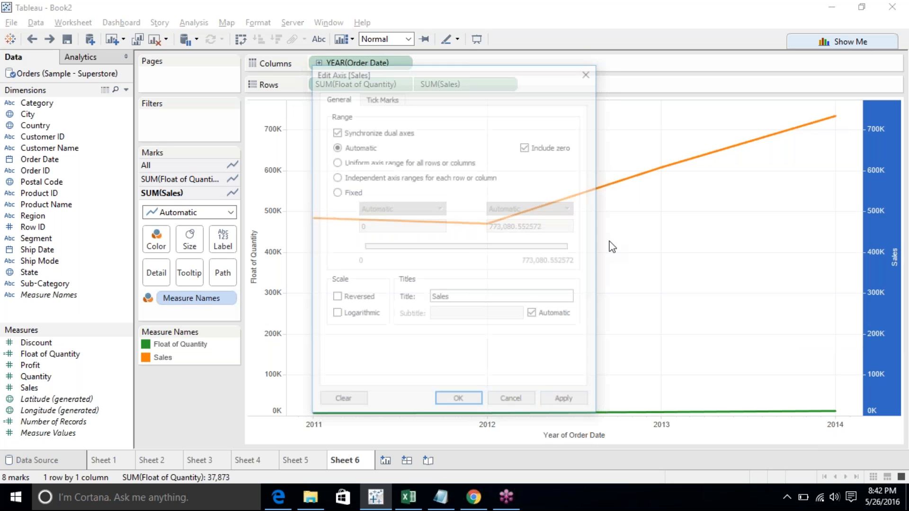
{"action": "left_click", "coordinate": [337, 314]}
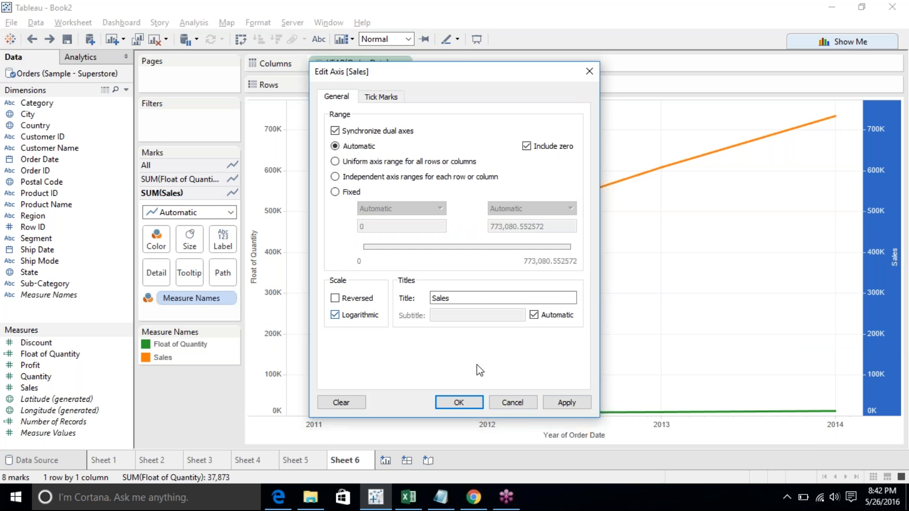
{"action": "left_click", "coordinate": [460, 402]}
- Undo the logarithmic scale on the Sales axis
{"action": "left_click", "coordinate": [398, 378]}
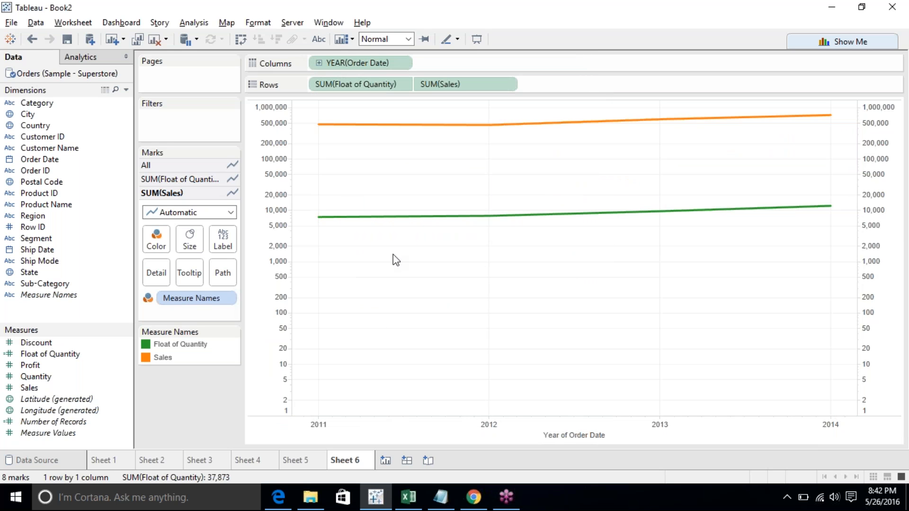
{"action": "mouse_move", "coordinate": [399, 230]}
{"action": "left_click", "coordinate": [31, 40]}
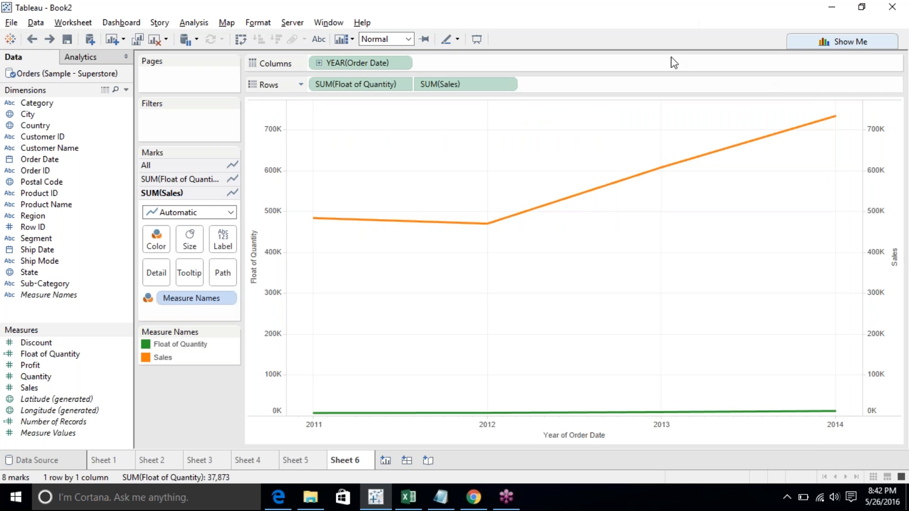
- Change the mark type of both Sales and Float of Quantity to Bar
{"action": "left_click", "coordinate": [197, 216]}
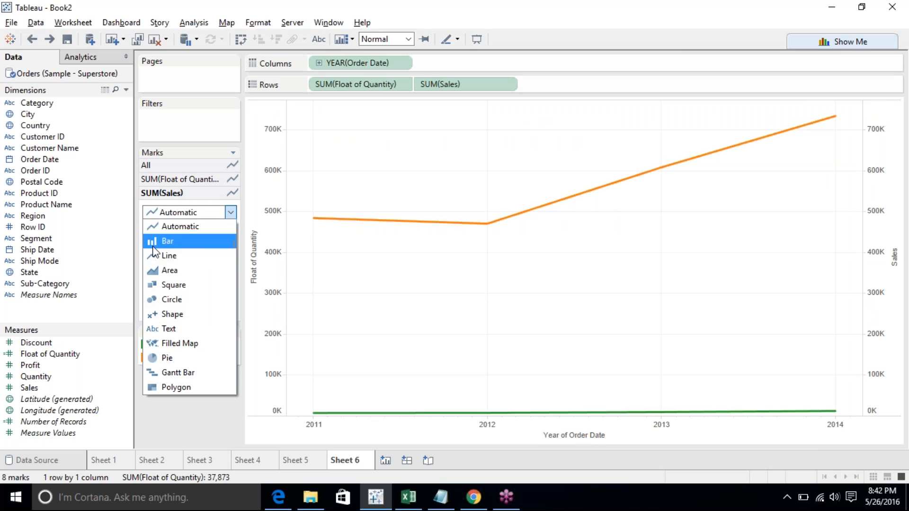
{"action": "left_click", "coordinate": [154, 243]}
{"action": "left_click", "coordinate": [206, 178]}
{"action": "left_click", "coordinate": [196, 198]}
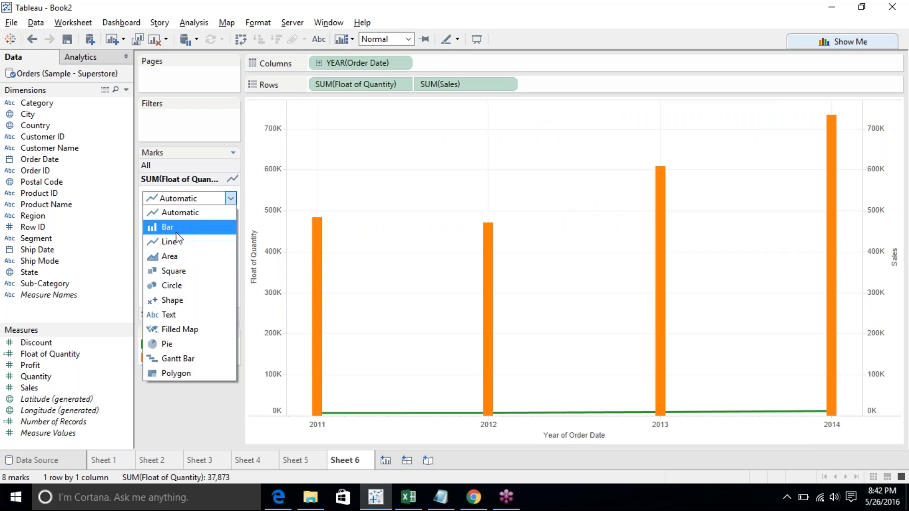
{"action": "left_click", "coordinate": [163, 225]}
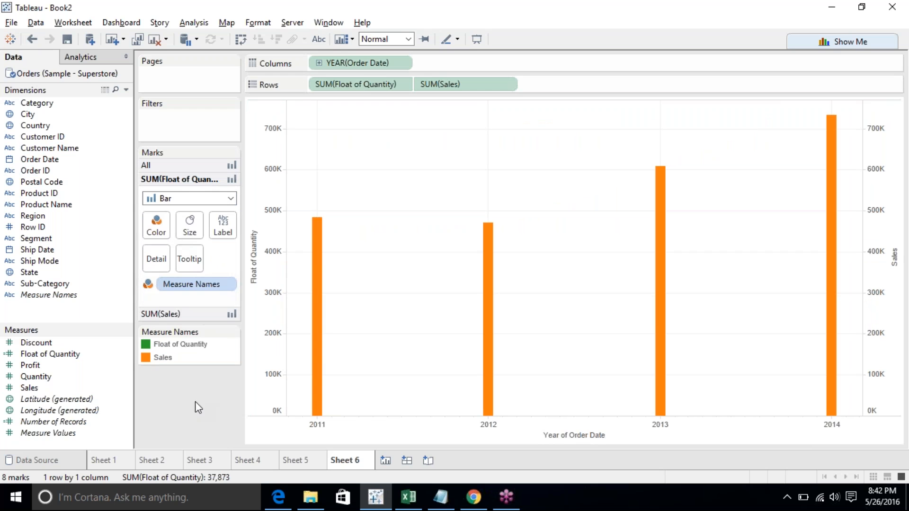
- Enlarge the Float of Quantity bars to the maximum size
{"action": "left_click", "coordinate": [193, 220]}
{"action": "left_click_drag", "start_coordinate": [268, 257], "coordinate": [298, 258]}
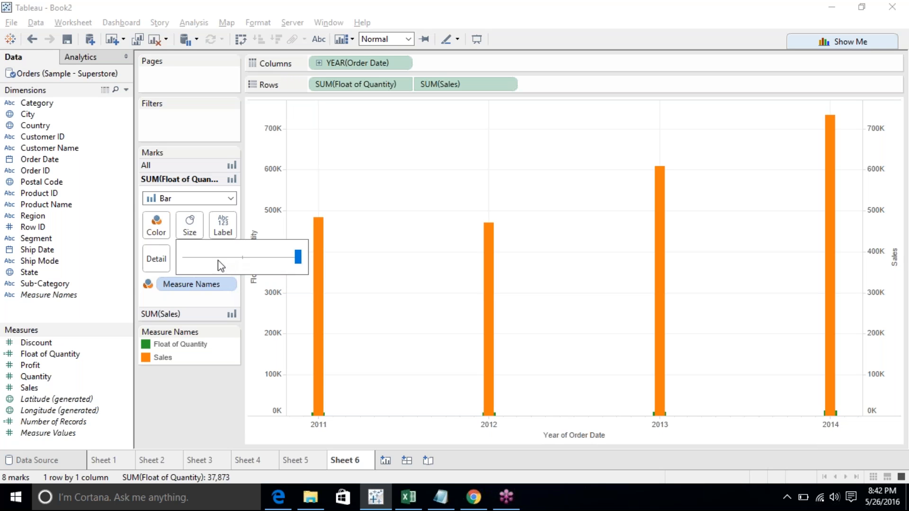
{"action": "left_click", "coordinate": [187, 377]}
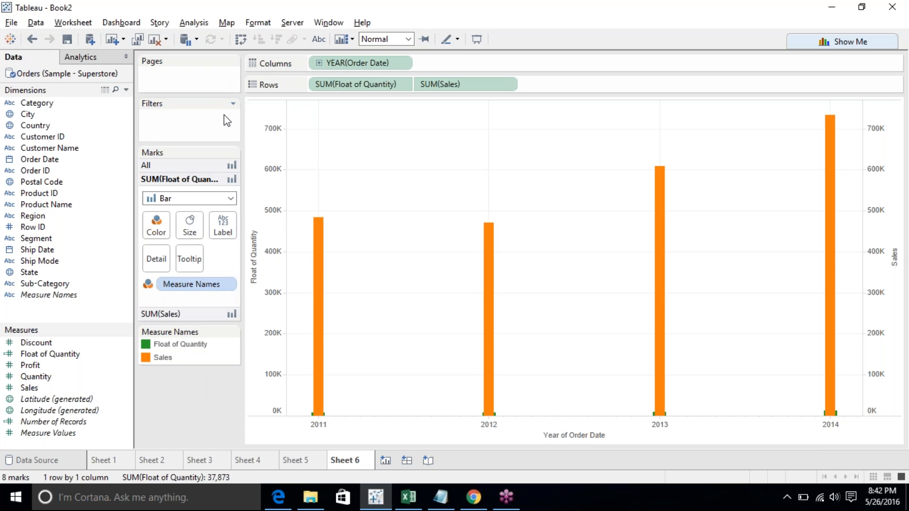
- Reduce the Sales bar size to about half of the slider
{"action": "left_click", "coordinate": [189, 316]}
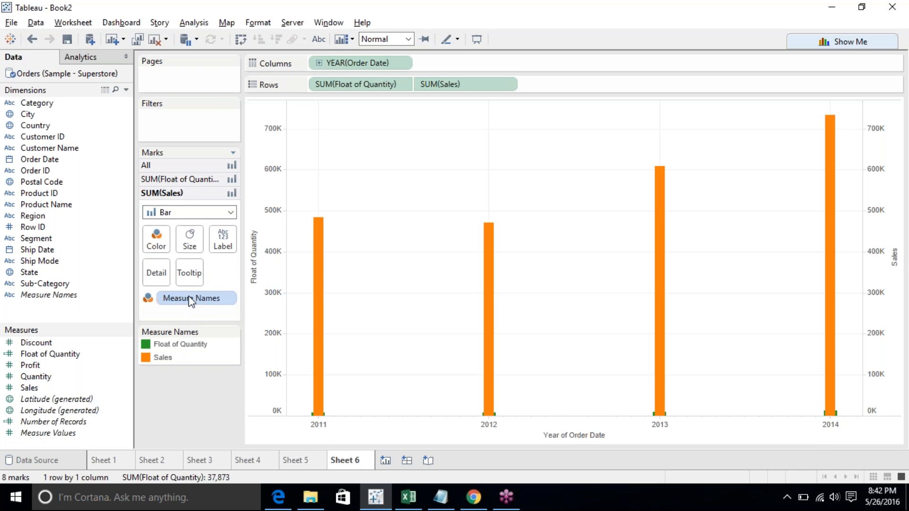
{"action": "left_click", "coordinate": [188, 238]}
{"action": "left_click_drag", "start_coordinate": [271, 273], "coordinate": [241, 273]}
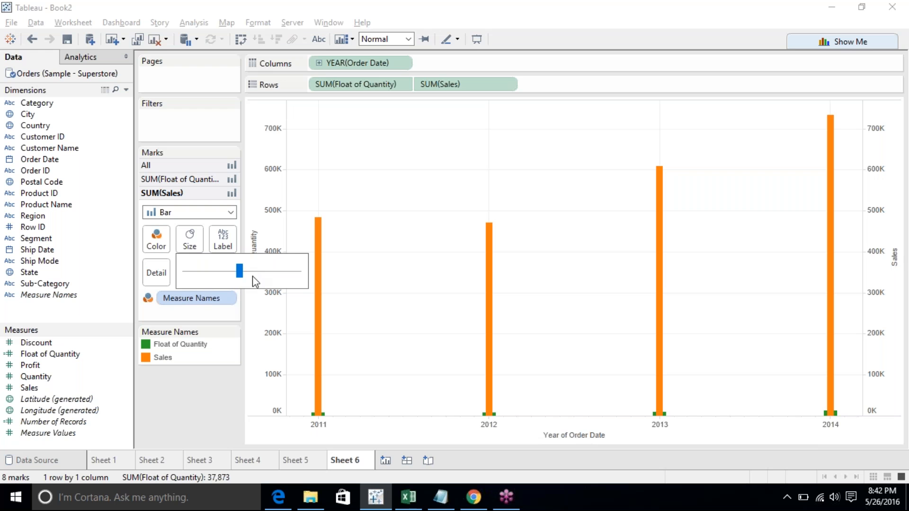
{"action": "left_click", "coordinate": [220, 400]}
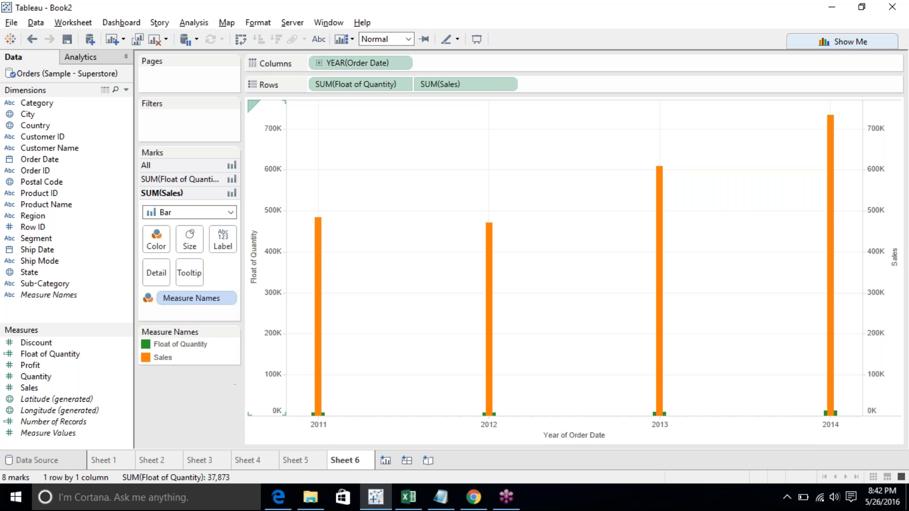
- Inspect the 2011 Sales and Float of Quantity bars
{"action": "left_click", "coordinate": [318, 256]}
{"action": "right_click", "coordinate": [317, 252]}
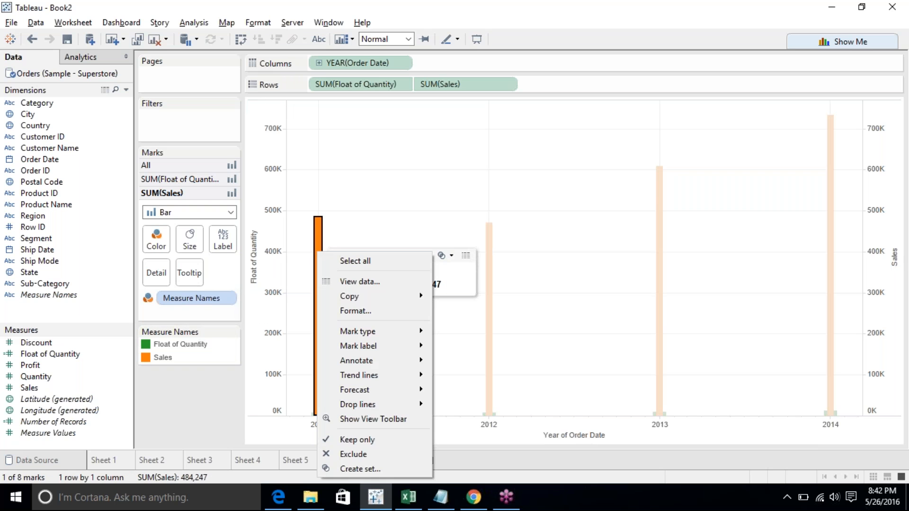
{"action": "left_click", "coordinate": [369, 218]}
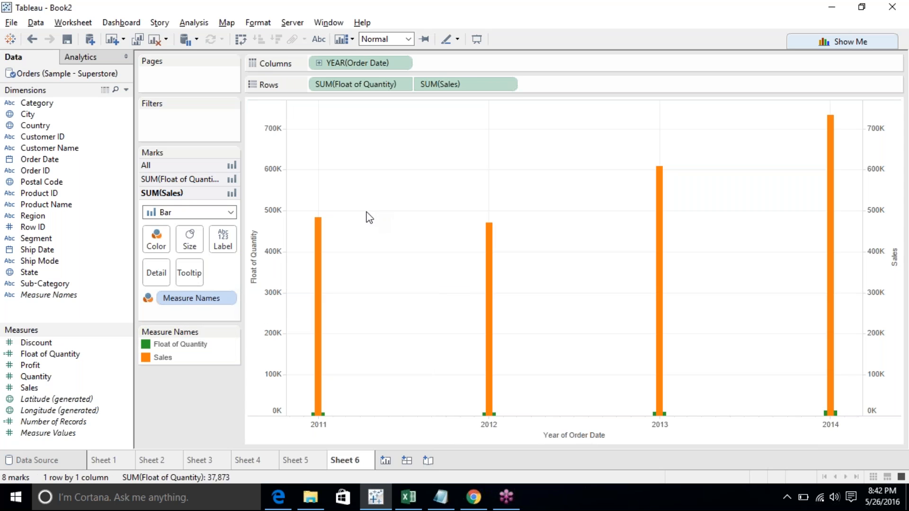
{"action": "left_click", "coordinate": [325, 415]}
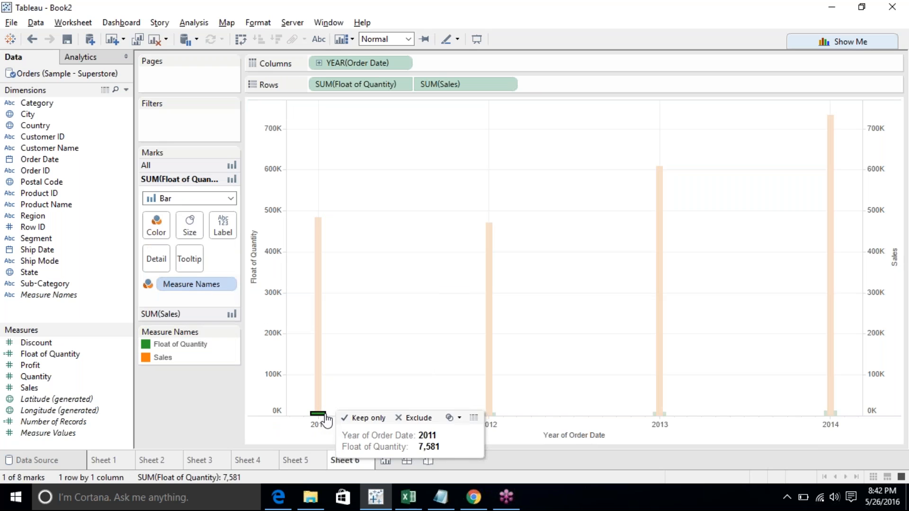
{"action": "left_click", "coordinate": [419, 246]}
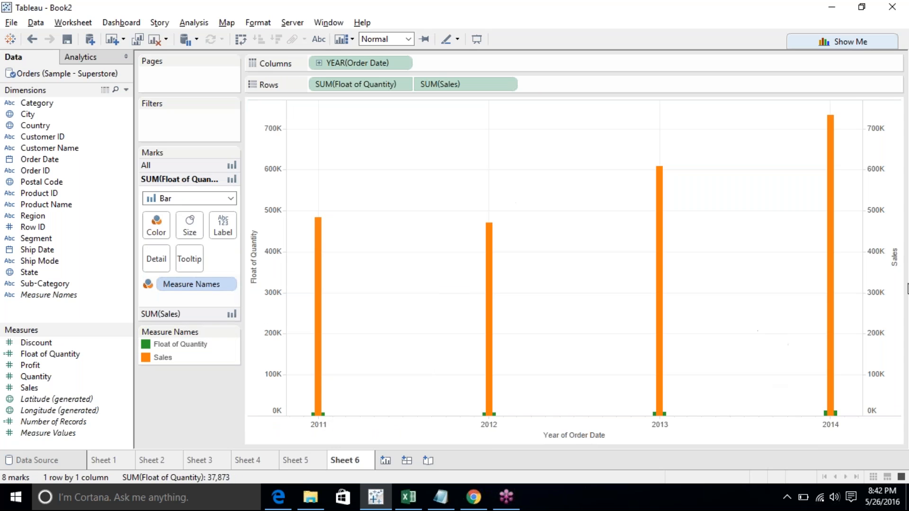
- Set the Sales axis to a logarithmic scale
{"action": "right_click", "coordinate": [895, 299]}
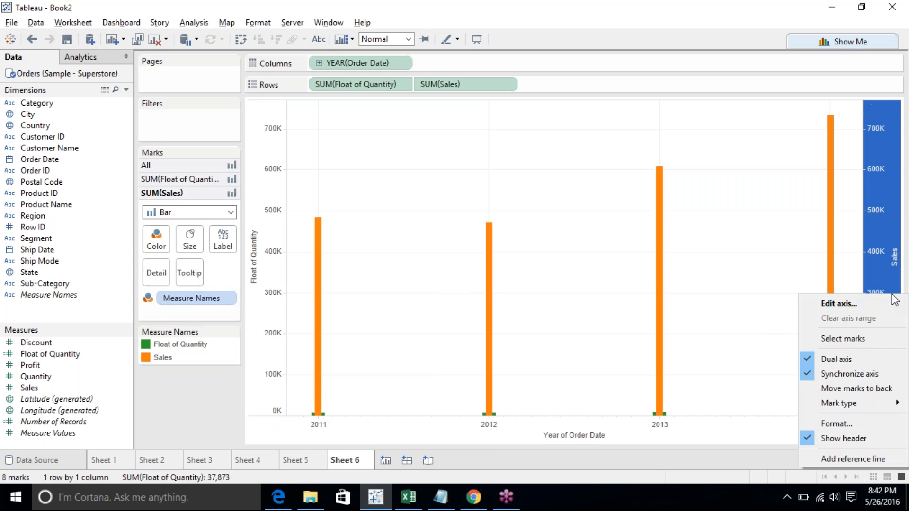
{"action": "left_click", "coordinate": [854, 305]}
{"action": "left_click", "coordinate": [335, 315]}
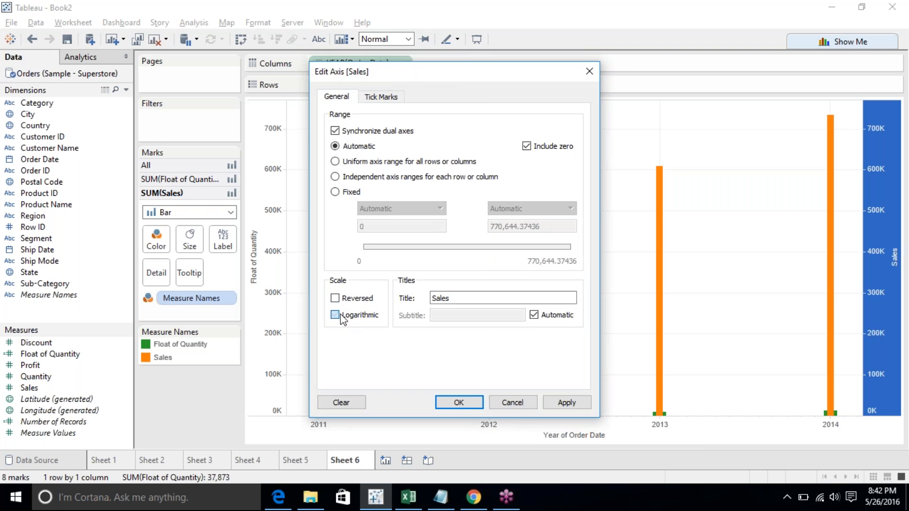
{"action": "left_click", "coordinate": [460, 402]}
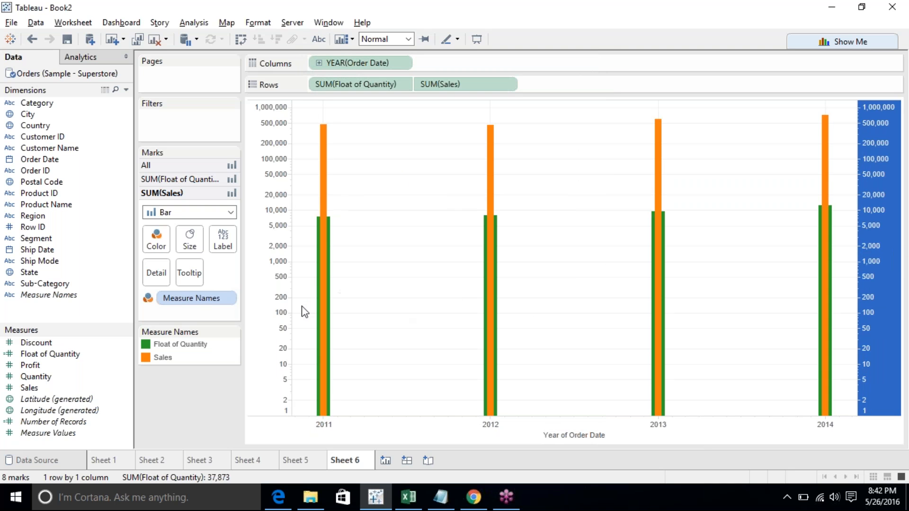
- Shrink the Sales bars to the minimum size
{"action": "left_click", "coordinate": [174, 426]}
{"action": "left_click", "coordinate": [189, 239]}
{"action": "left_click_drag", "start_coordinate": [240, 272], "coordinate": [200, 265]}
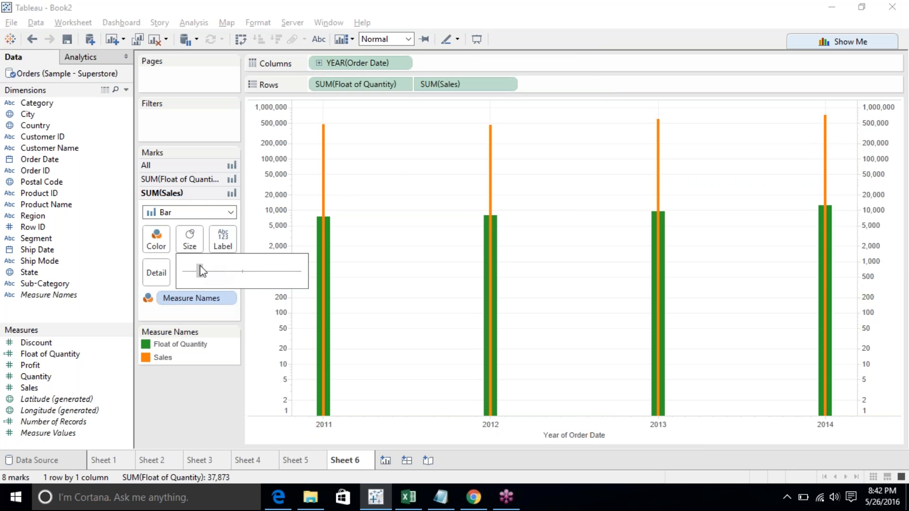
{"action": "left_click", "coordinate": [213, 385]}
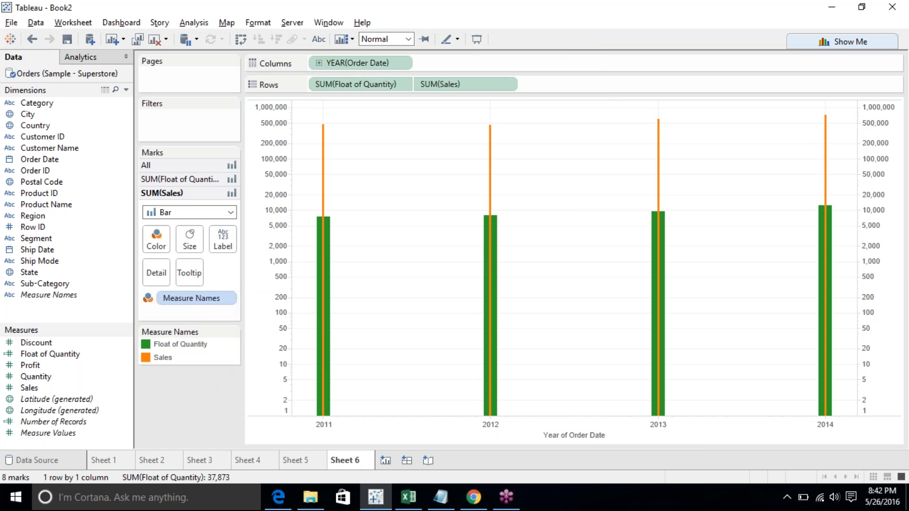
- Examine the 2011 Float of Quantity and Sales bar values
{"action": "left_click", "coordinate": [325, 294]}
{"action": "left_click", "coordinate": [325, 290]}
{"action": "left_click", "coordinate": [323, 196]}
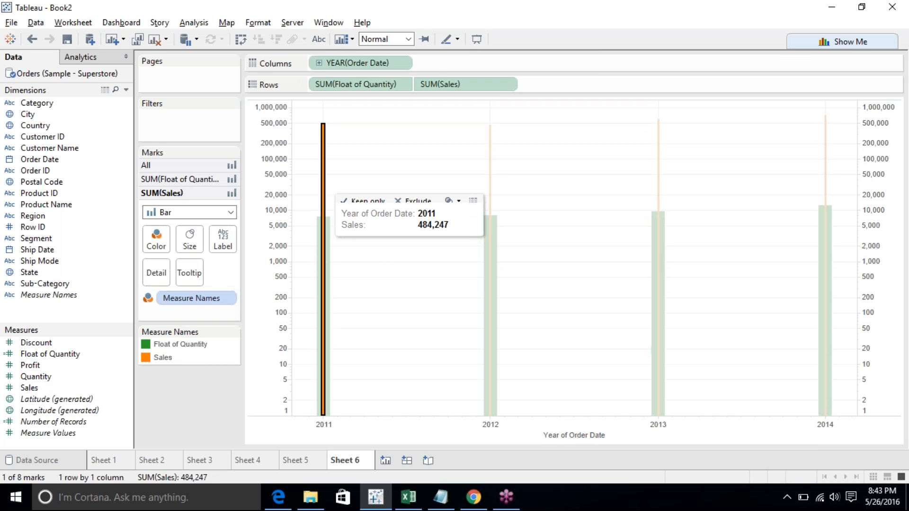
{"action": "left_click", "coordinate": [323, 194]}
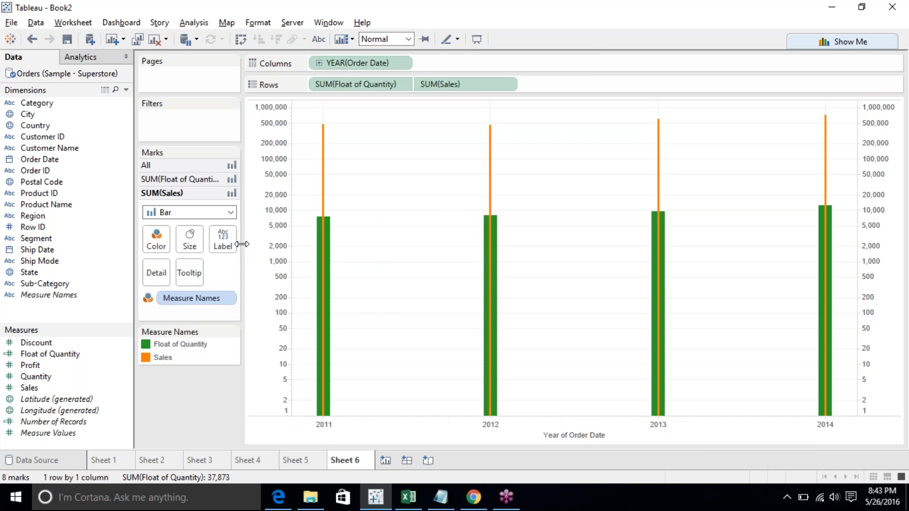
- Try the Line and Area mark types for Sales before returning it to Bar
{"action": "left_click", "coordinate": [189, 166]}
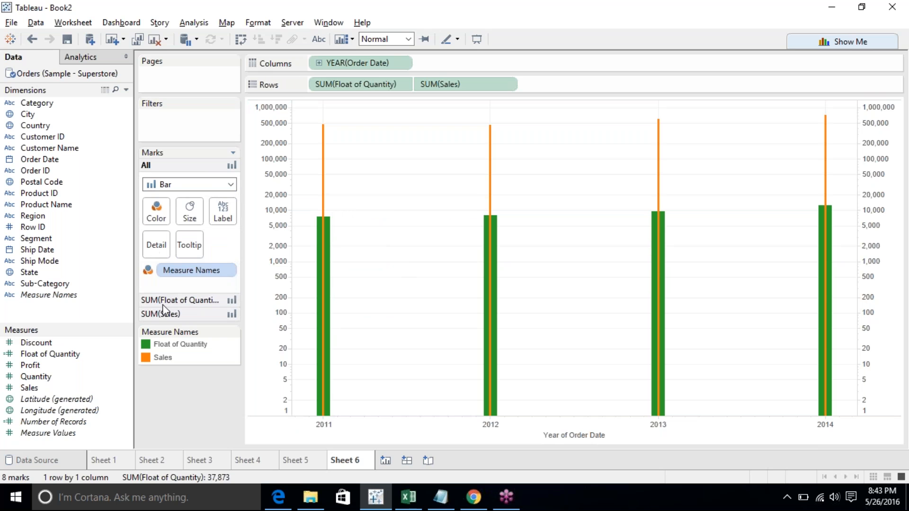
{"action": "left_click", "coordinate": [146, 301]}
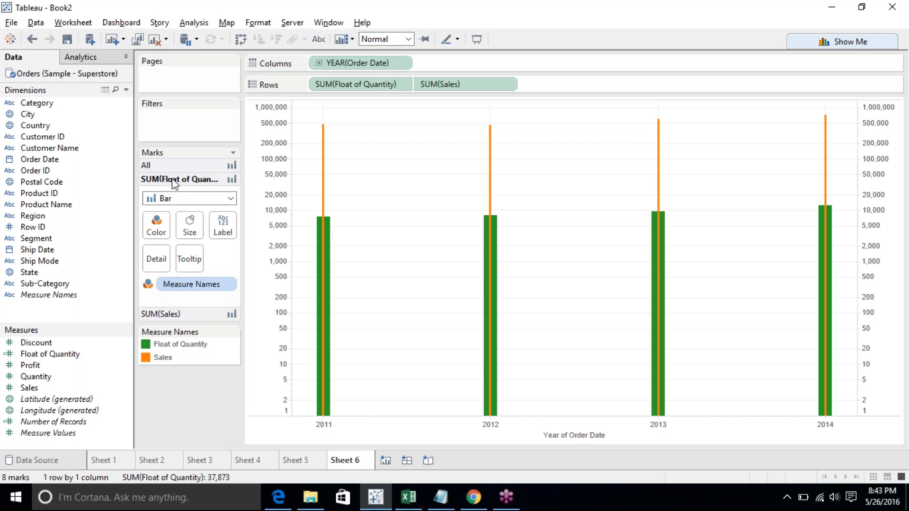
{"action": "left_click", "coordinate": [169, 314]}
{"action": "left_click", "coordinate": [168, 212]}
{"action": "left_click", "coordinate": [168, 256]}
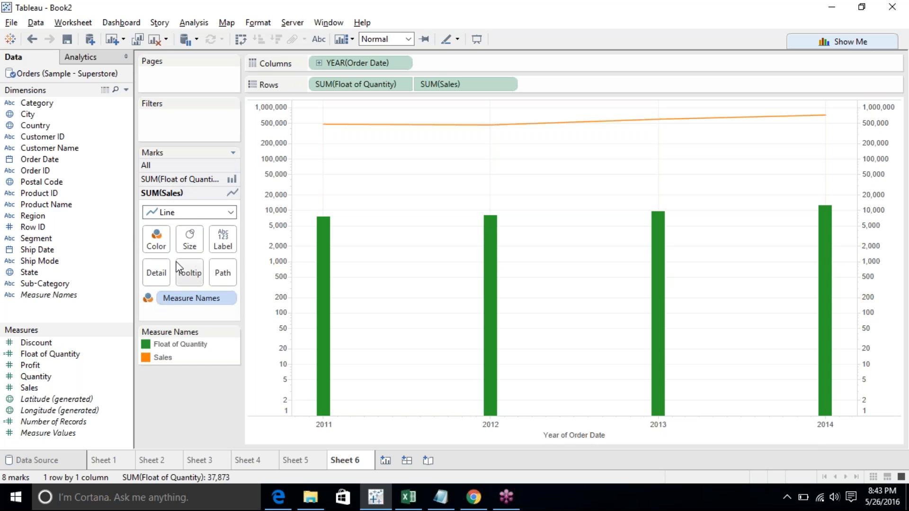
{"action": "left_click", "coordinate": [197, 212]}
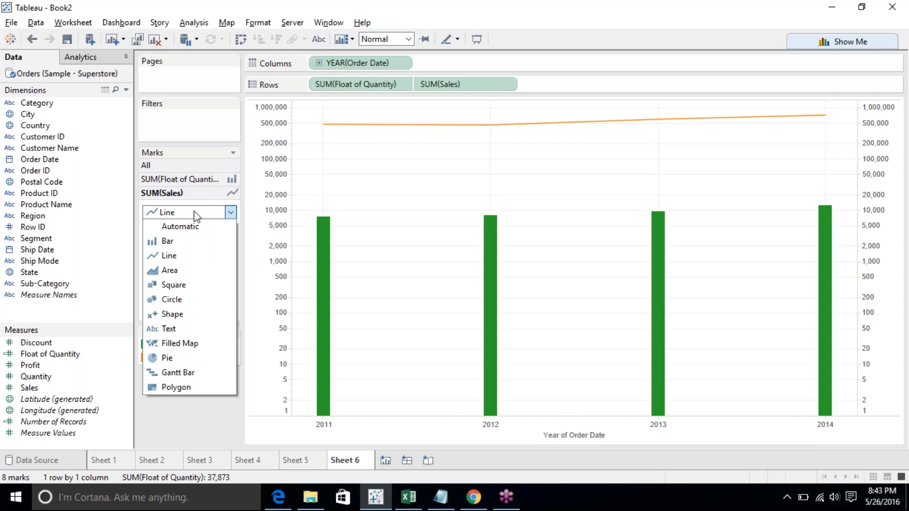
{"action": "left_click", "coordinate": [192, 271]}
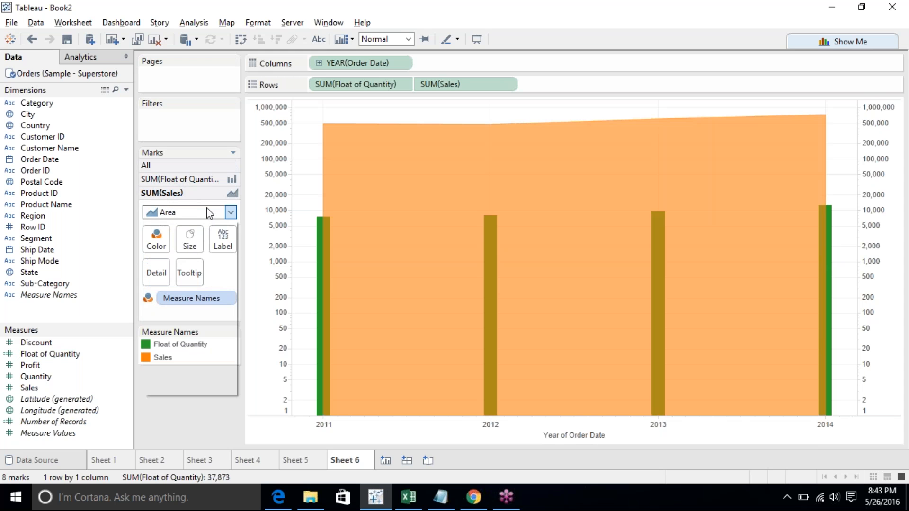
{"action": "left_click", "coordinate": [207, 212]}
{"action": "left_click", "coordinate": [189, 241]}
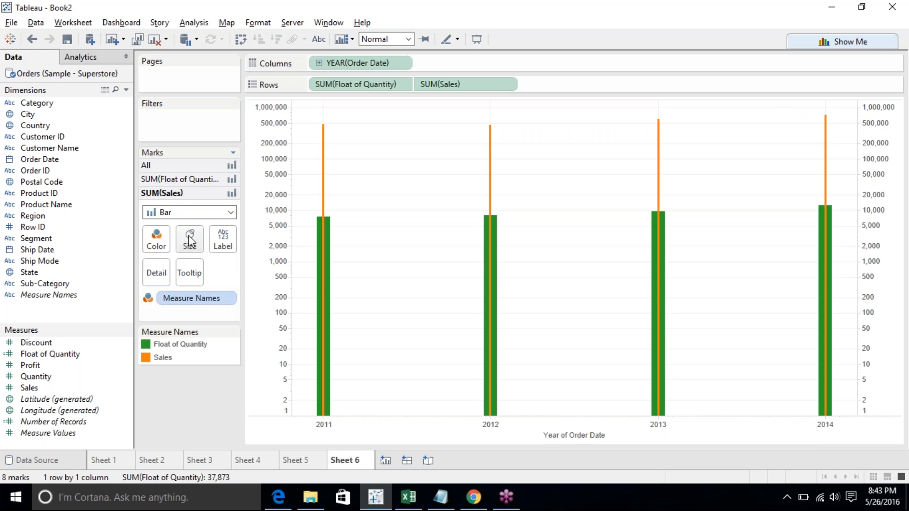
- Try the Line mark type for all marks before returning them to Bar
{"action": "left_click", "coordinate": [184, 166]}
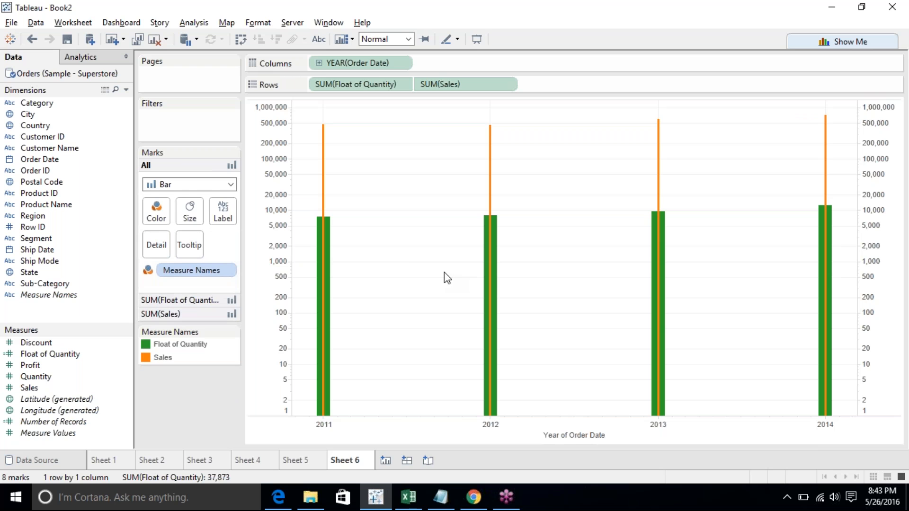
{"action": "left_click", "coordinate": [208, 186]}
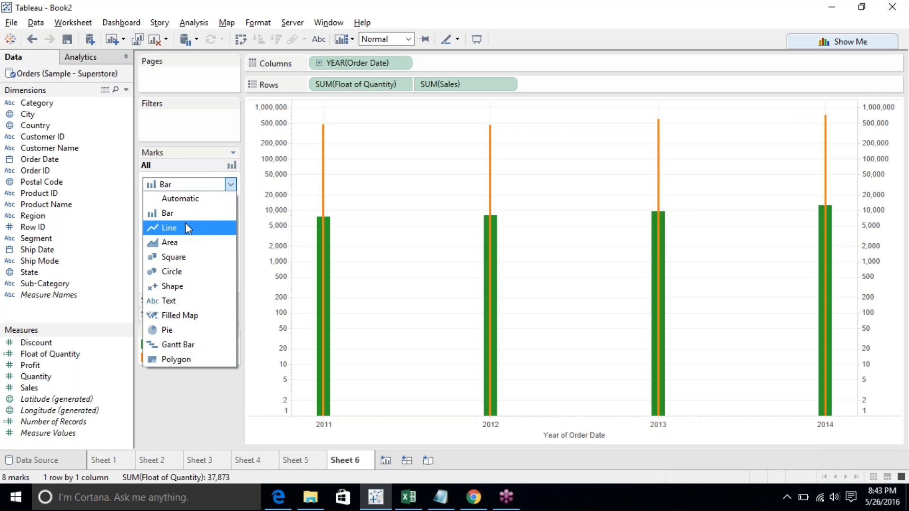
{"action": "left_click", "coordinate": [186, 227]}
{"action": "left_click", "coordinate": [186, 185]}
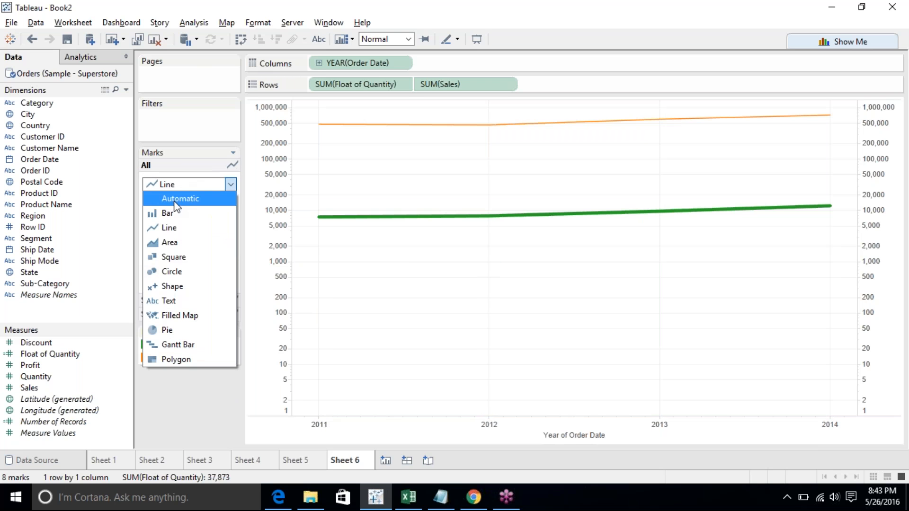
{"action": "left_click", "coordinate": [183, 195]}
{"action": "left_click", "coordinate": [182, 188]}
{"action": "left_click", "coordinate": [175, 211]}
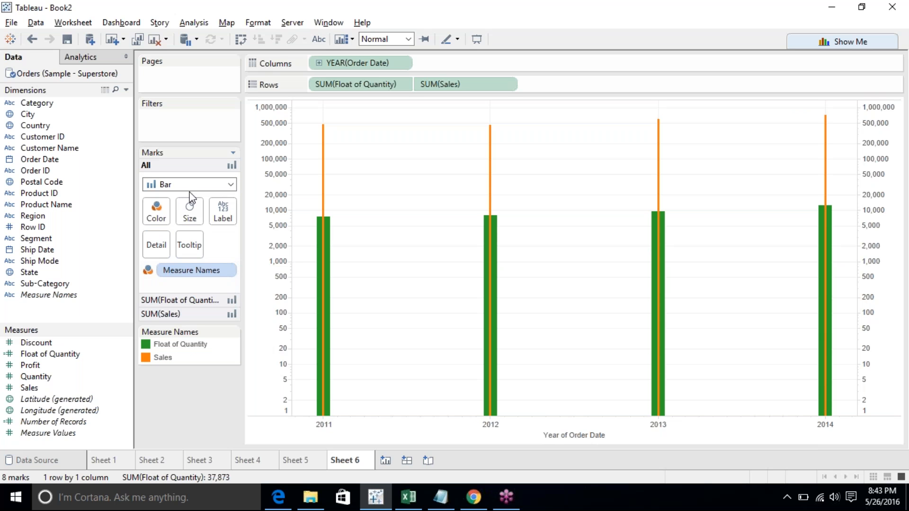
- Try recolouring Float of Quantity pink and Sales grey in the colour editor, then undo the colour change
{"action": "left_click", "coordinate": [159, 206]}
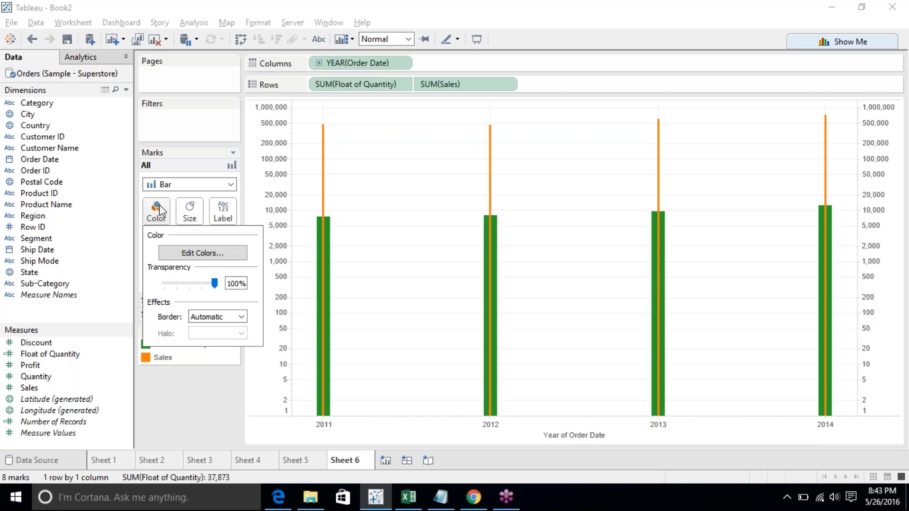
{"action": "left_click", "coordinate": [186, 252]}
{"action": "left_click", "coordinate": [338, 152]}
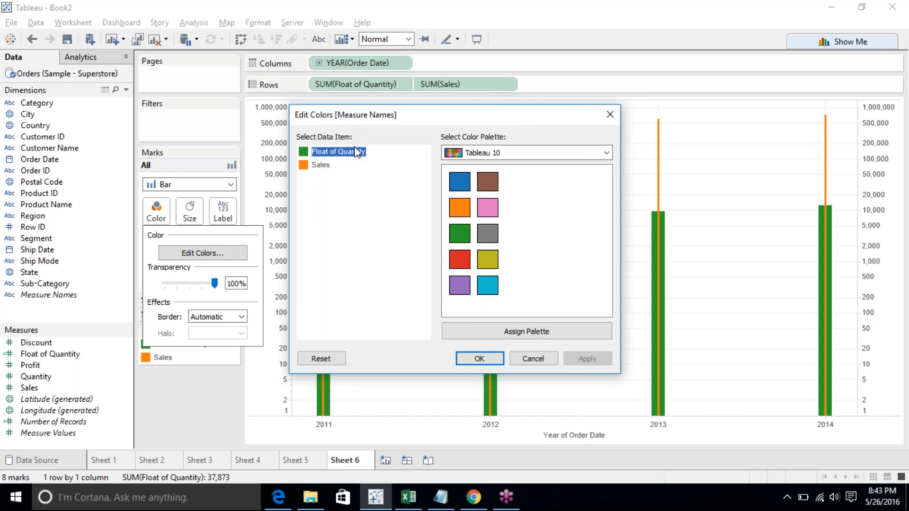
{"action": "left_click", "coordinate": [488, 208]}
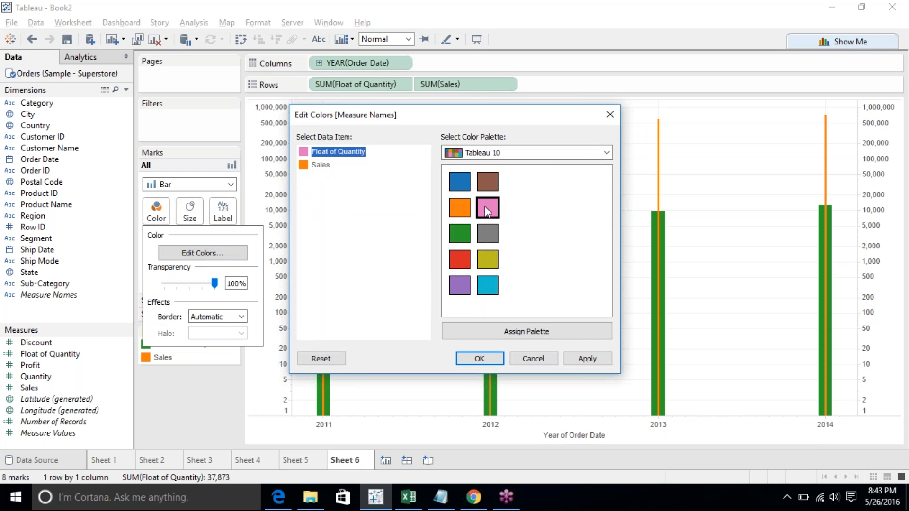
{"action": "left_click", "coordinate": [321, 165]}
{"action": "left_click", "coordinate": [487, 233]}
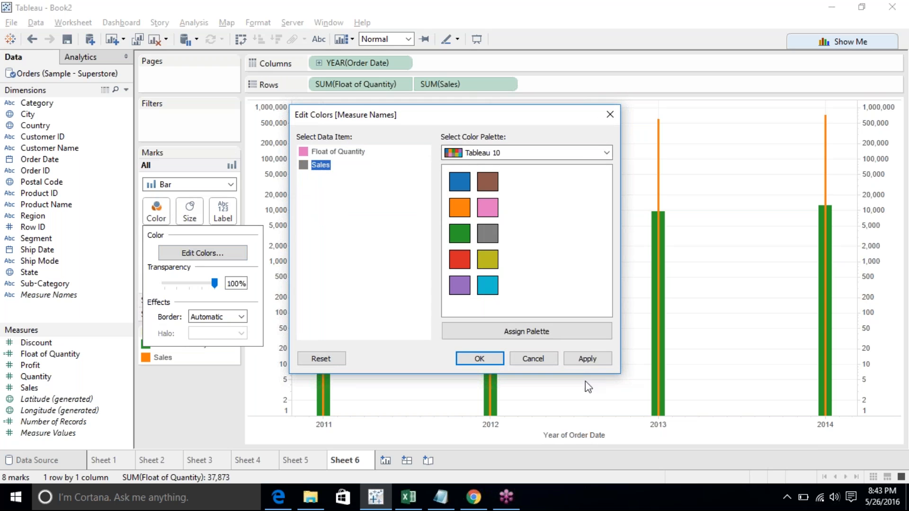
{"action": "left_click", "coordinate": [587, 358]}
{"action": "left_click", "coordinate": [482, 354]}
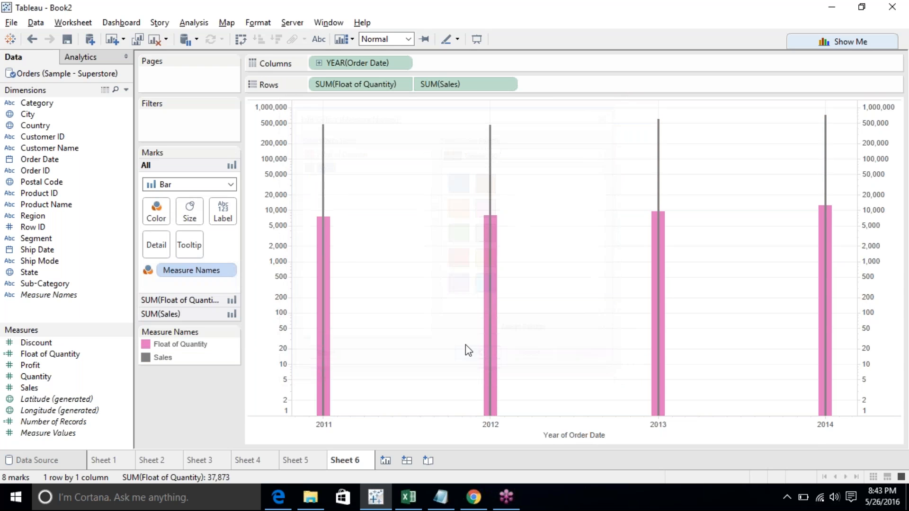
{"action": "left_click", "coordinate": [32, 39]}
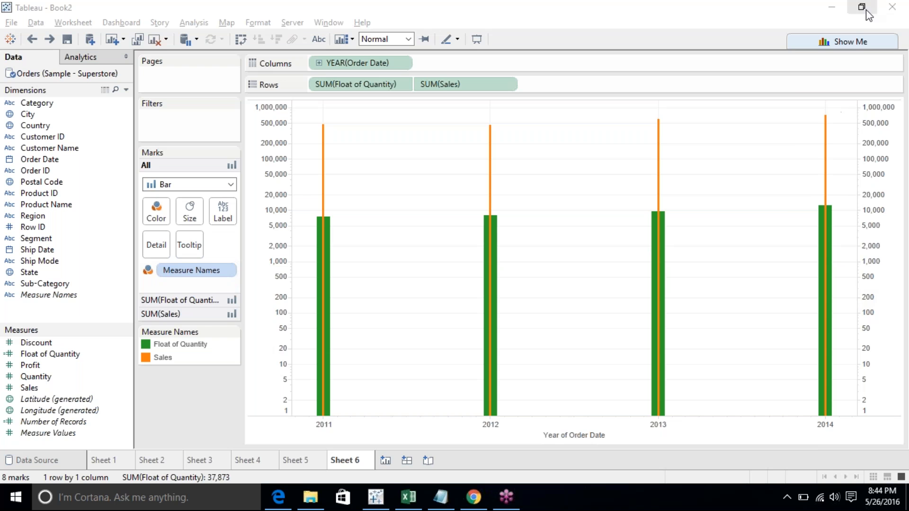
- Switch to a side-by-side bar chart with Show Me and inspect the 2011 Float of Quantity and Sales bars
{"action": "left_click", "coordinate": [852, 41]}
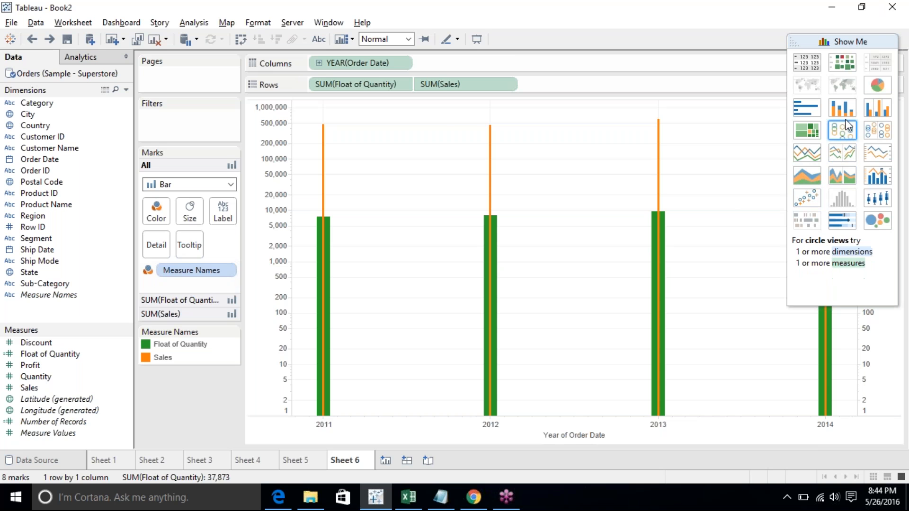
{"action": "left_click", "coordinate": [878, 176]}
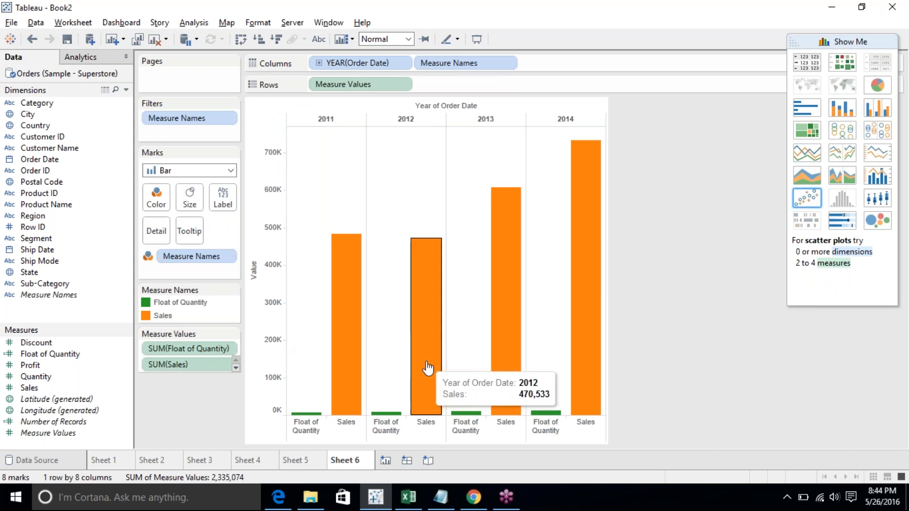
{"action": "left_click", "coordinate": [310, 414]}
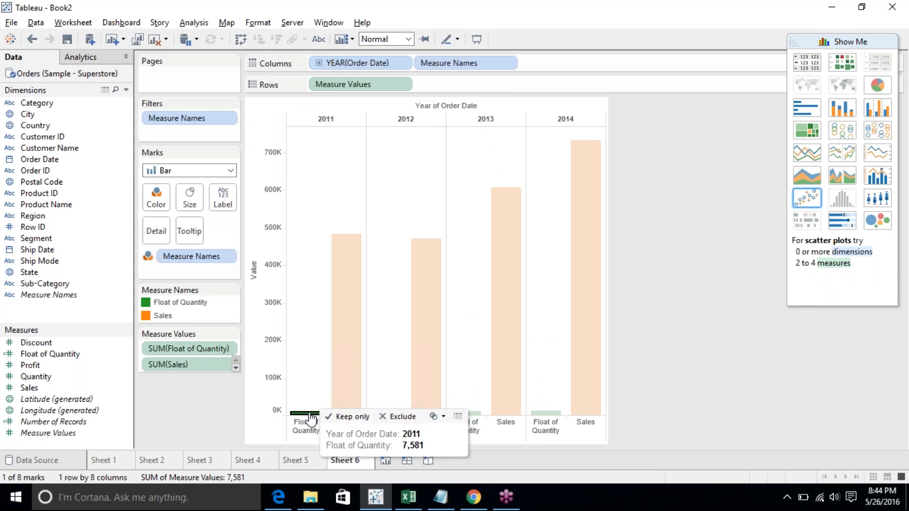
{"action": "left_click", "coordinate": [335, 393]}
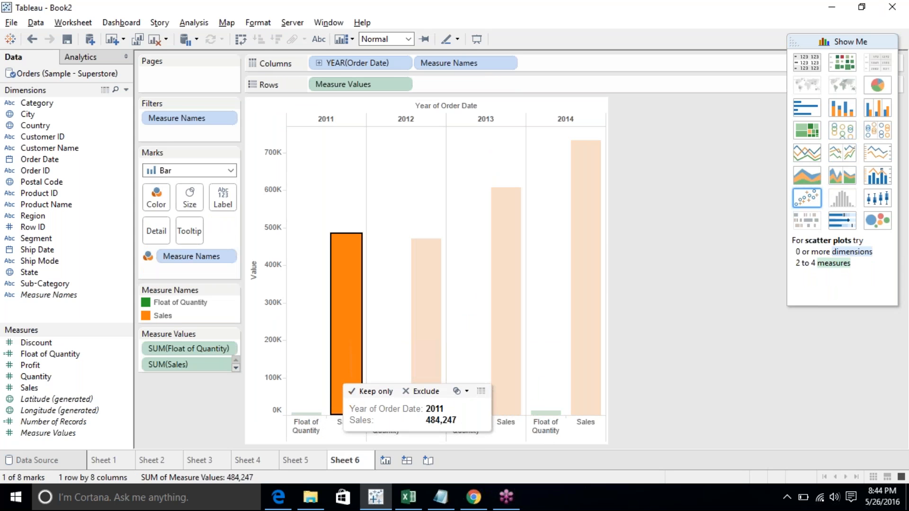
{"action": "left_click", "coordinate": [601, 319]}
{"action": "left_click", "coordinate": [647, 260]}
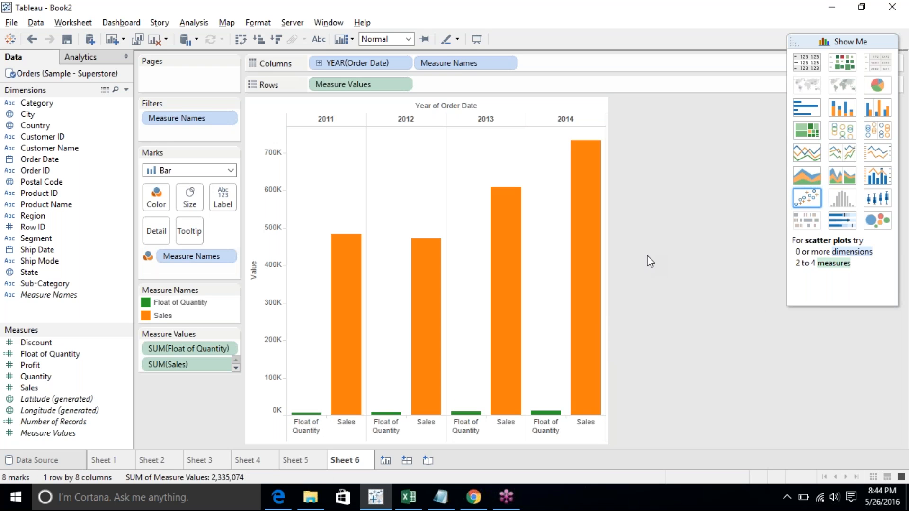
- Change the chart to a dual-line chart with Show Me
{"action": "left_click", "coordinate": [875, 159]}
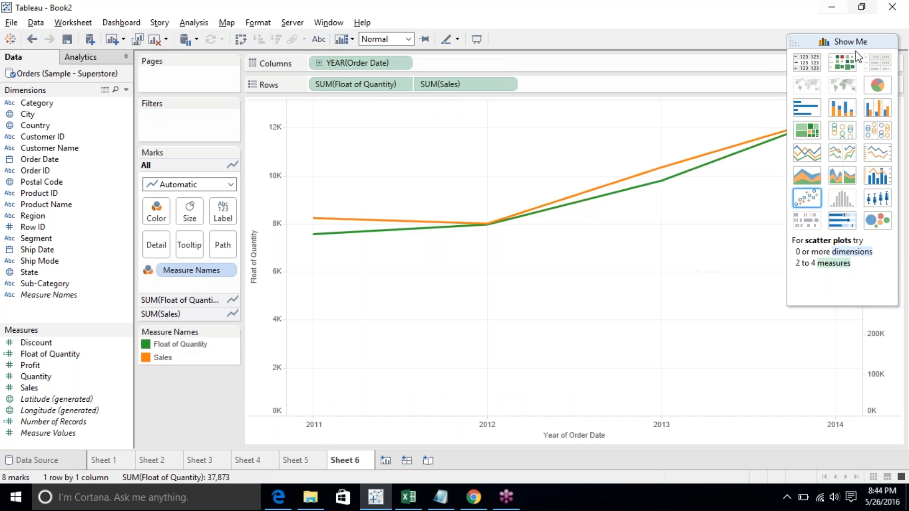
{"action": "left_click", "coordinate": [842, 41]}
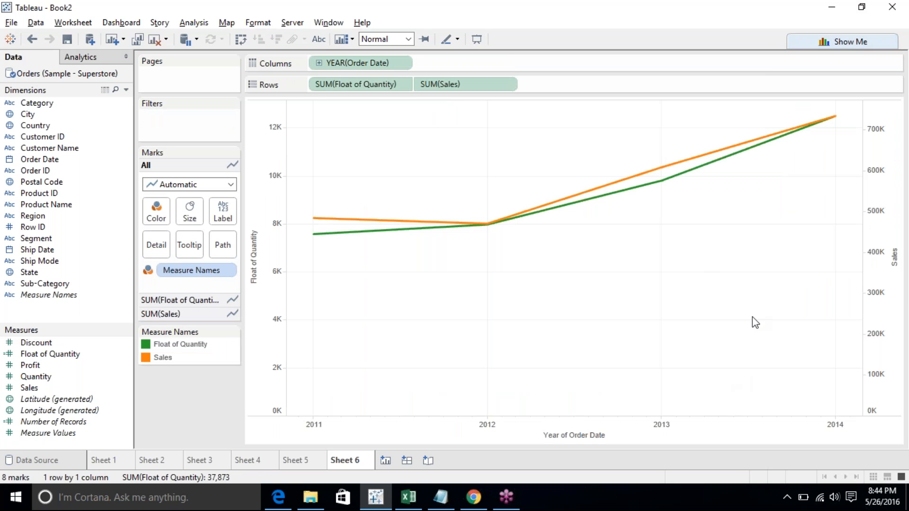
- Synchronize the Sales axis with the Float of Quantity axis
{"action": "right_click", "coordinate": [885, 233]}
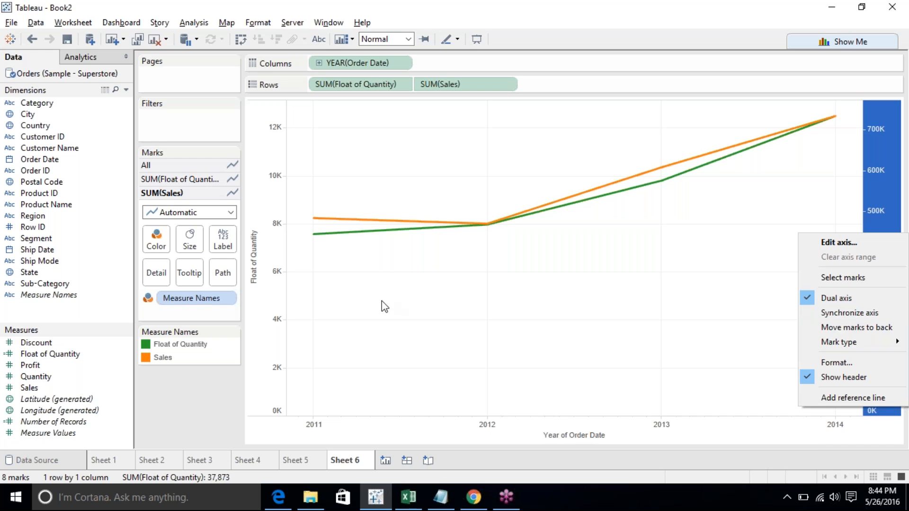
{"action": "left_click", "coordinate": [251, 294]}
{"action": "left_click", "coordinate": [246, 285]}
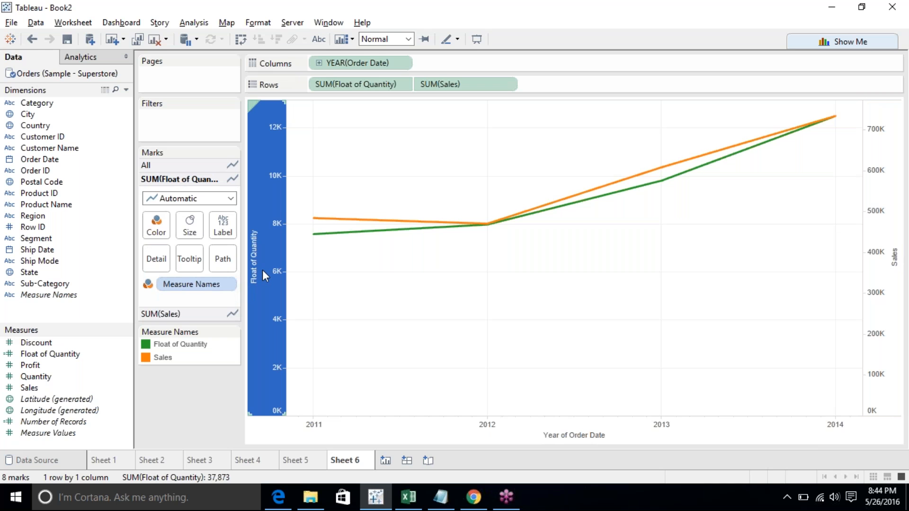
{"action": "right_click", "coordinate": [262, 270]}
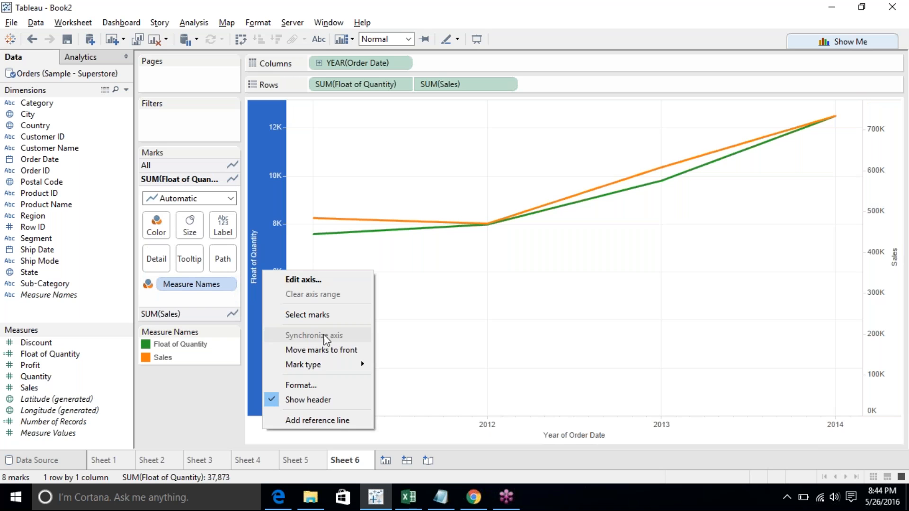
{"action": "left_click", "coordinate": [651, 319]}
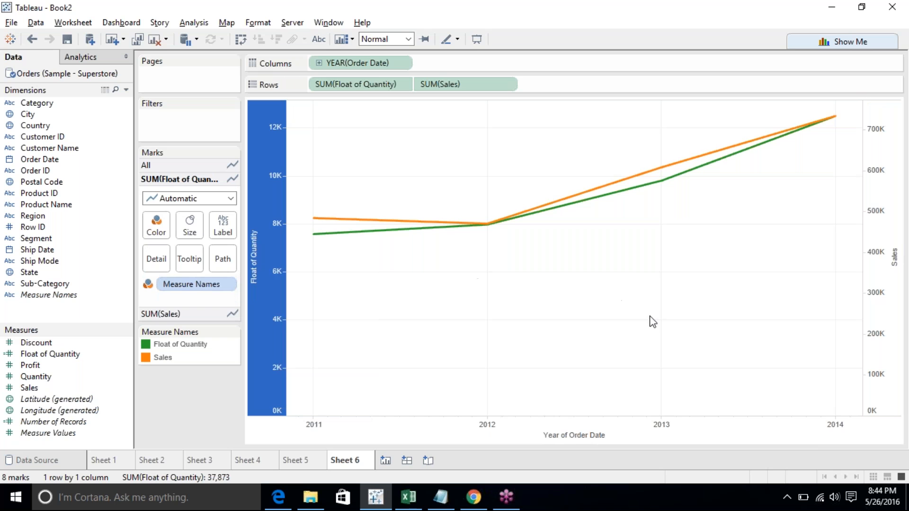
{"action": "right_click", "coordinate": [893, 266]}
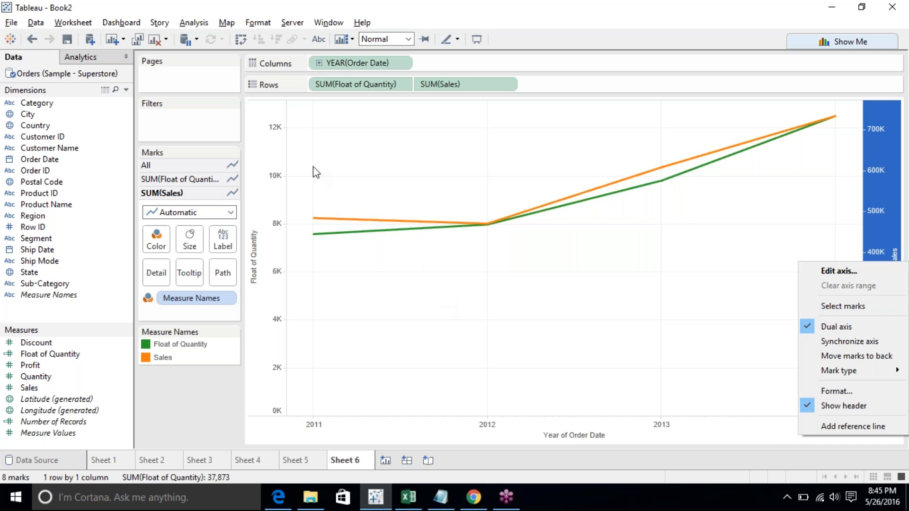
{"action": "left_click", "coordinate": [856, 343]}
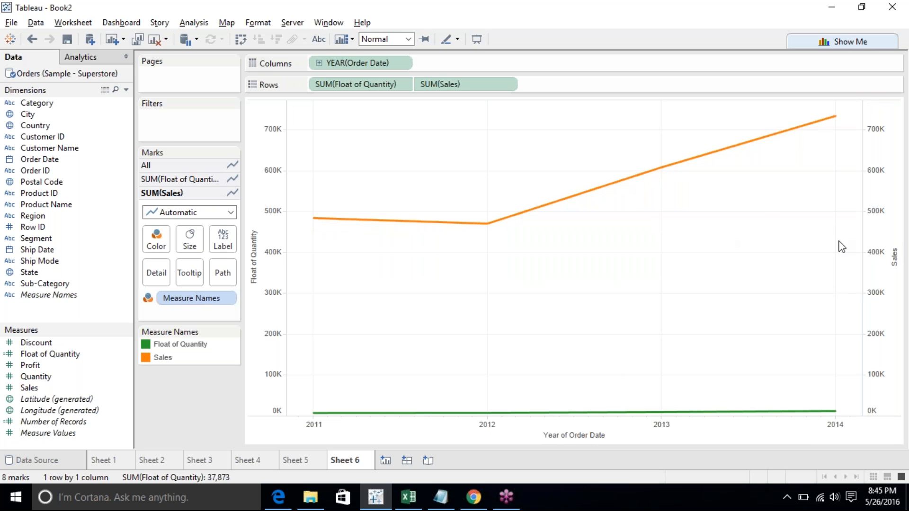
- Hide the Sales axis header and retitle the Float of Quantity axis as "Float of Quantity, Sales Axis"
{"action": "right_click", "coordinate": [885, 273]}
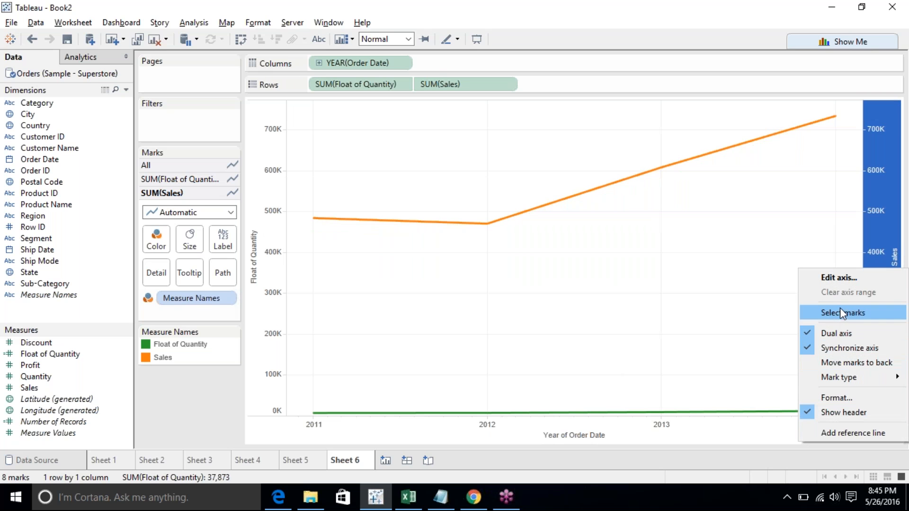
{"action": "left_click", "coordinate": [834, 411]}
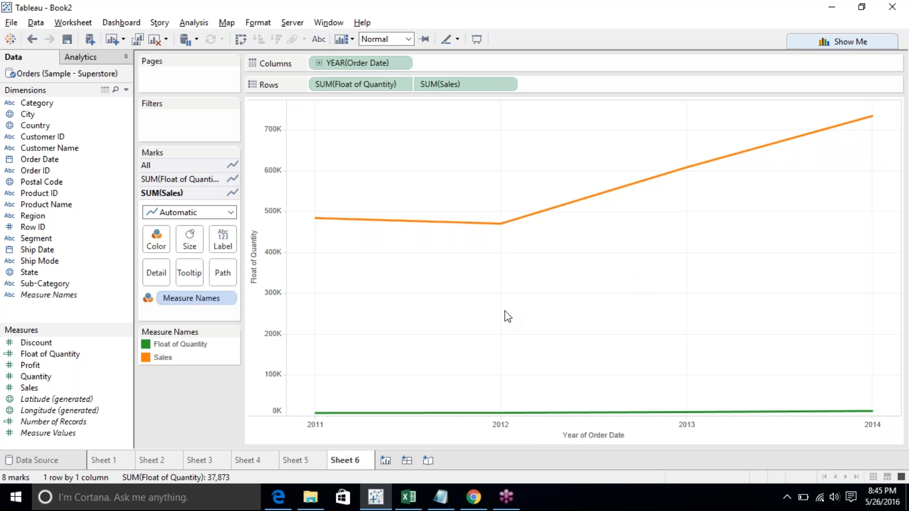
{"action": "right_click", "coordinate": [248, 266]}
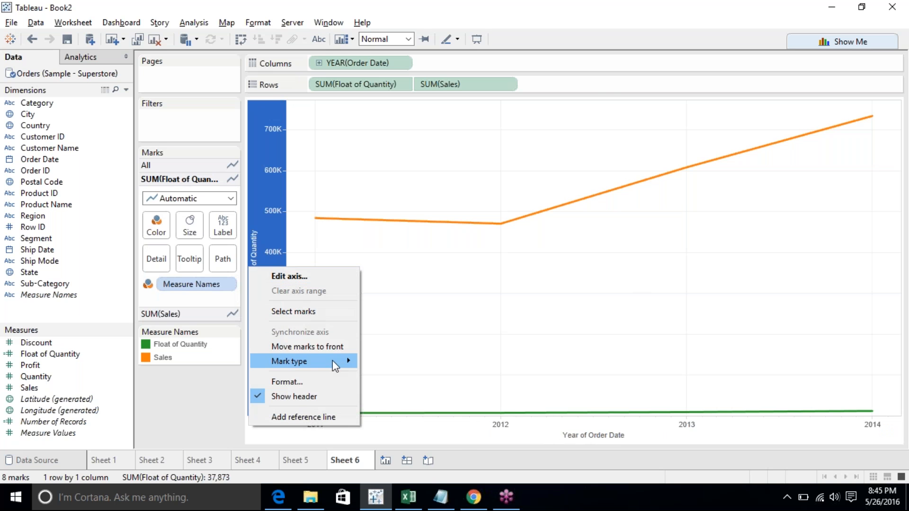
{"action": "left_click", "coordinate": [308, 277]}
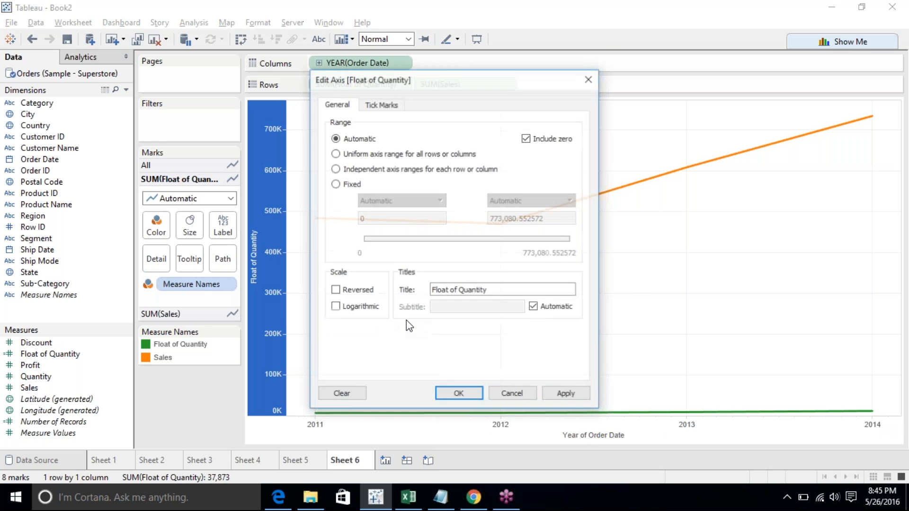
{"action": "left_click", "coordinate": [436, 289]}
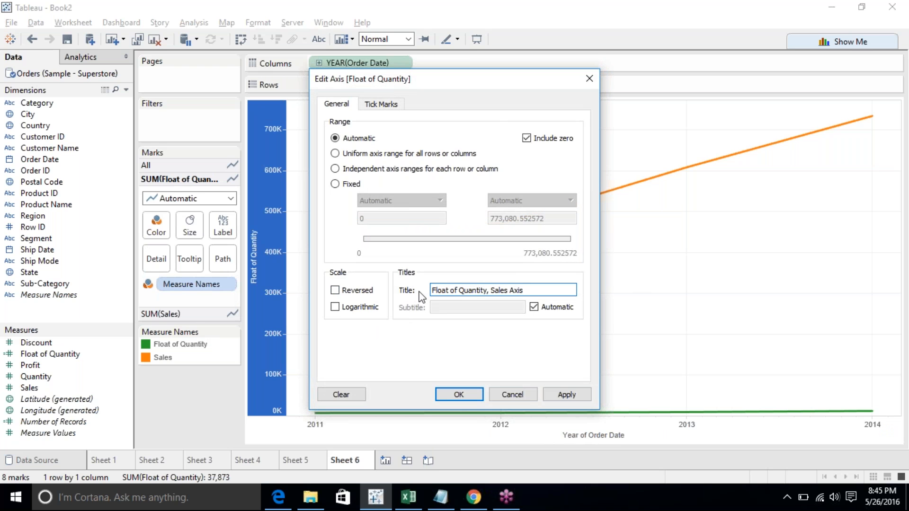
{"action": "left_click", "coordinate": [459, 395]}
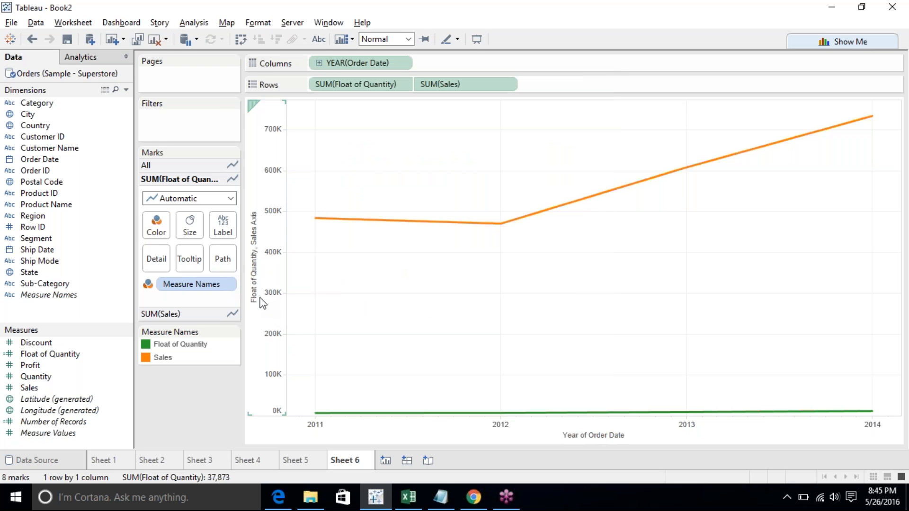
- Convert the view to a continuous area chart with Show Me
{"action": "left_click", "coordinate": [904, 185]}
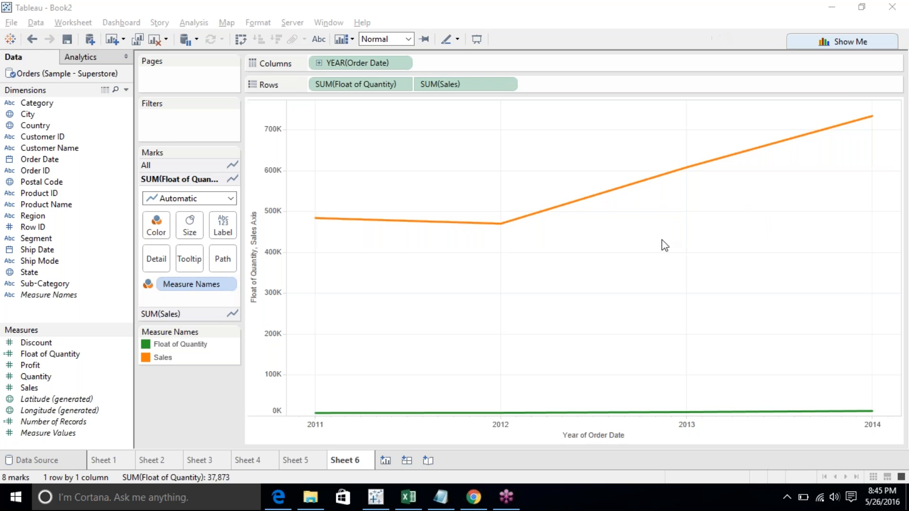
{"action": "left_click", "coordinate": [841, 38]}
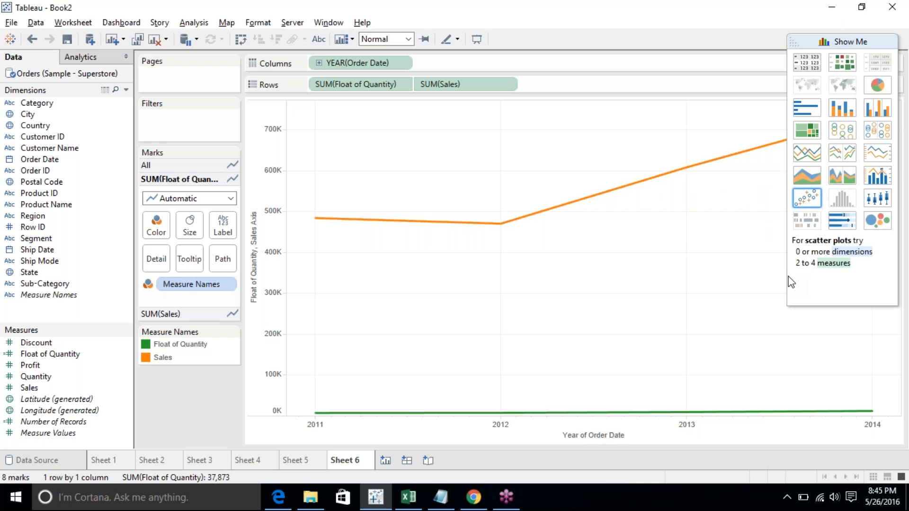
{"action": "left_click", "coordinate": [809, 177]}
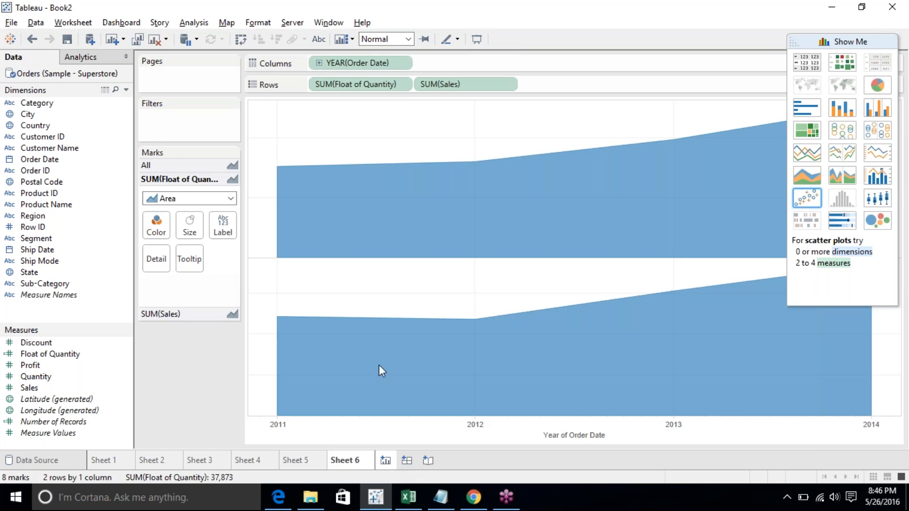
- On a new worksheet, build a continuous area chart of Sales by Order Date and Category with Show Me
{"action": "key", "text": "ctrl+m"}
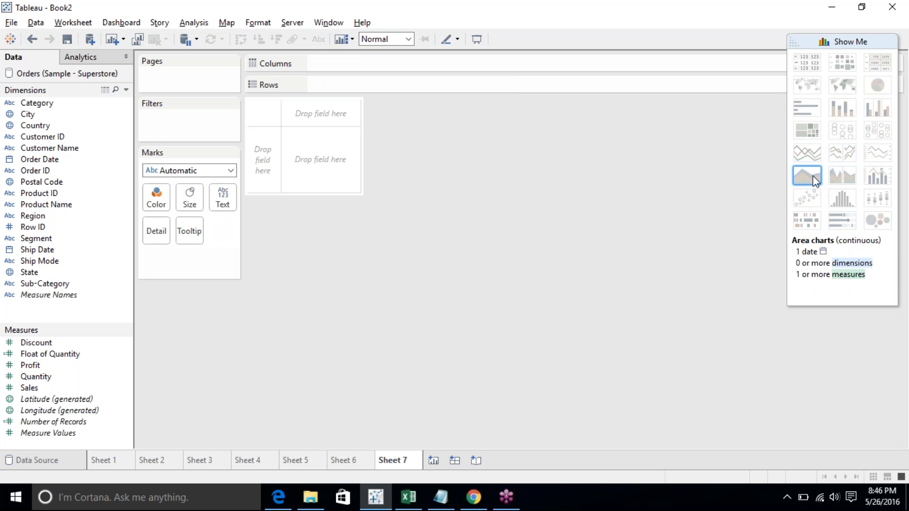
{"action": "left_click", "coordinate": [63, 104]}
{"action": "left_click", "coordinate": [66, 159], "text": "ctrl"}
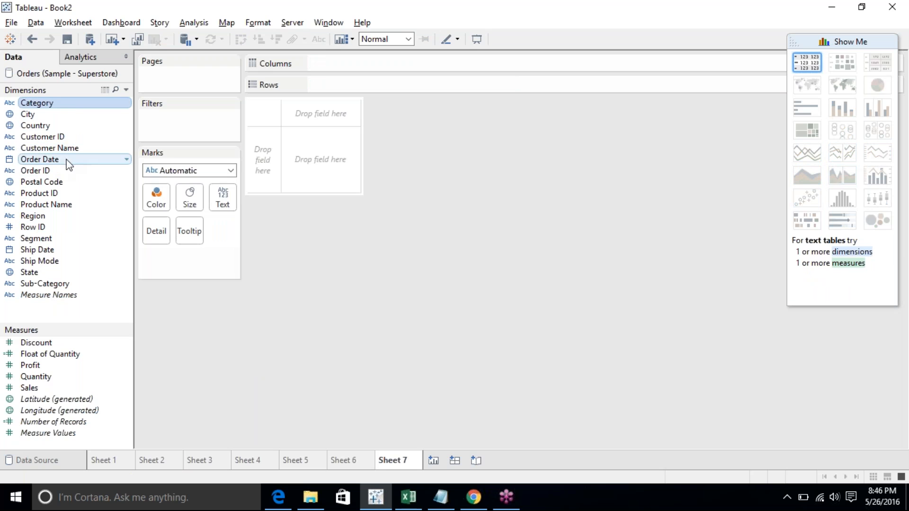
{"action": "left_click", "coordinate": [53, 389], "text": "ctrl"}
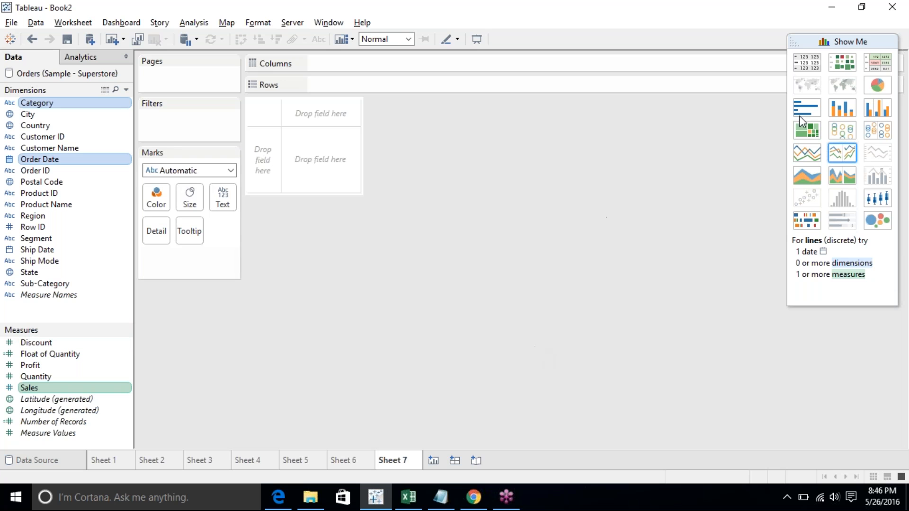
{"action": "left_click", "coordinate": [807, 170]}
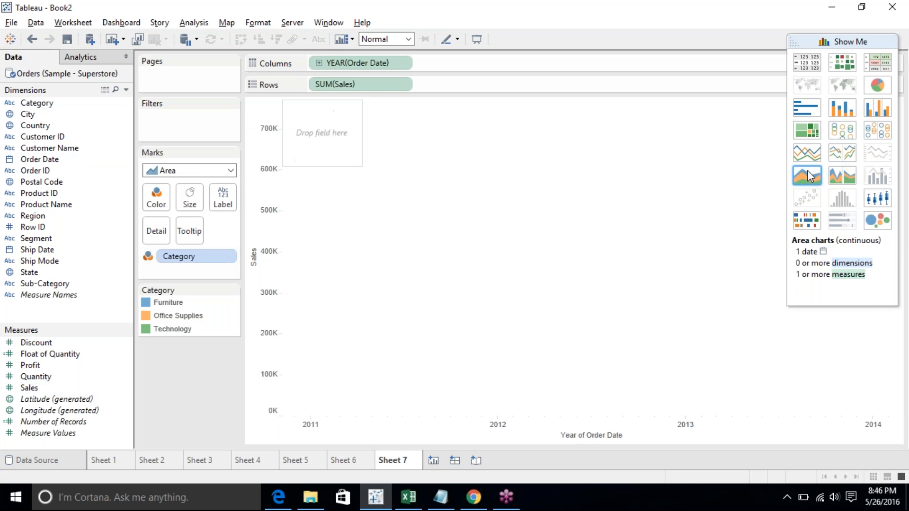
{"action": "left_click", "coordinate": [856, 41]}
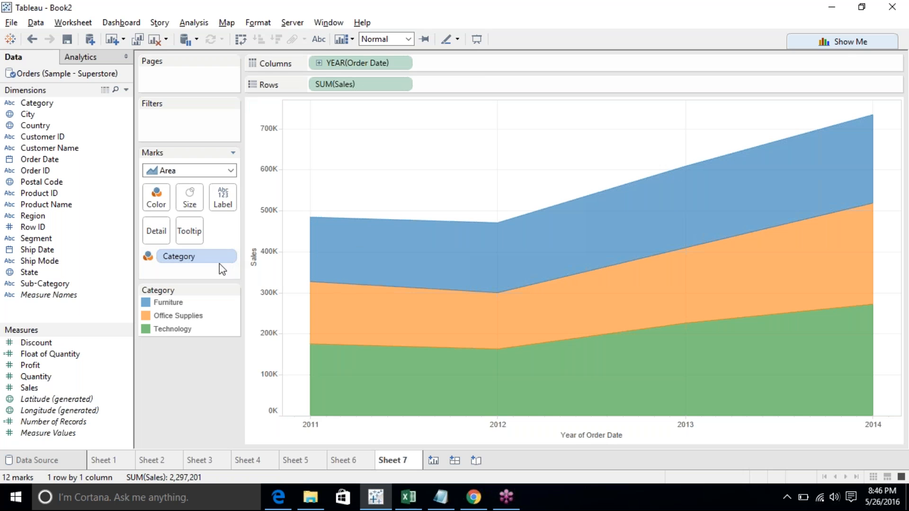
- Remove Category from the color and change the mark type to Line
{"action": "left_click_drag", "start_coordinate": [203, 261], "coordinate": [203, 389]}
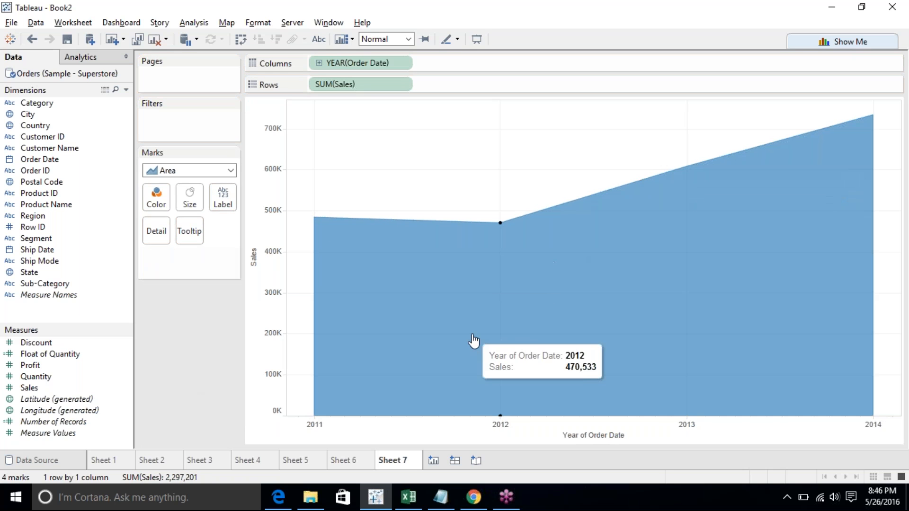
{"action": "left_click", "coordinate": [172, 172]}
{"action": "left_click", "coordinate": [169, 213]}
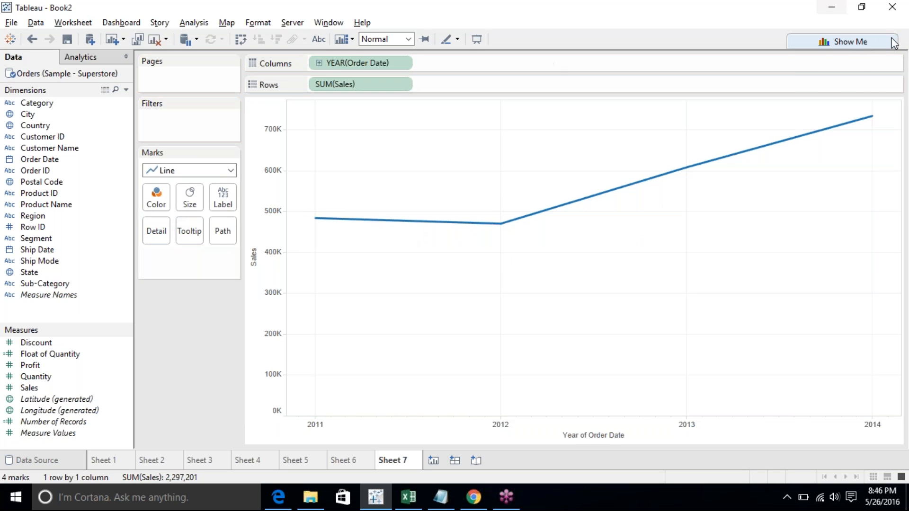
- Switch the view to a discrete line chart with Show Me
{"action": "left_click", "coordinate": [858, 41]}
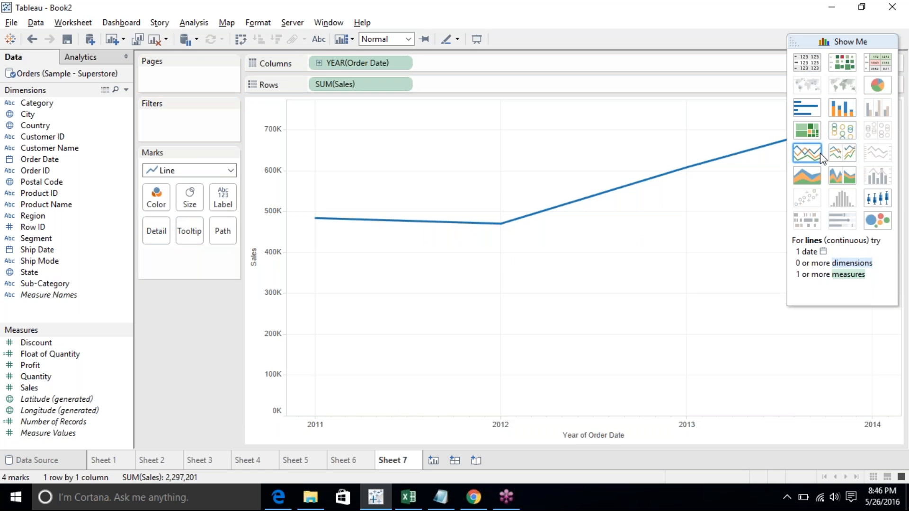
{"action": "left_click", "coordinate": [835, 158]}
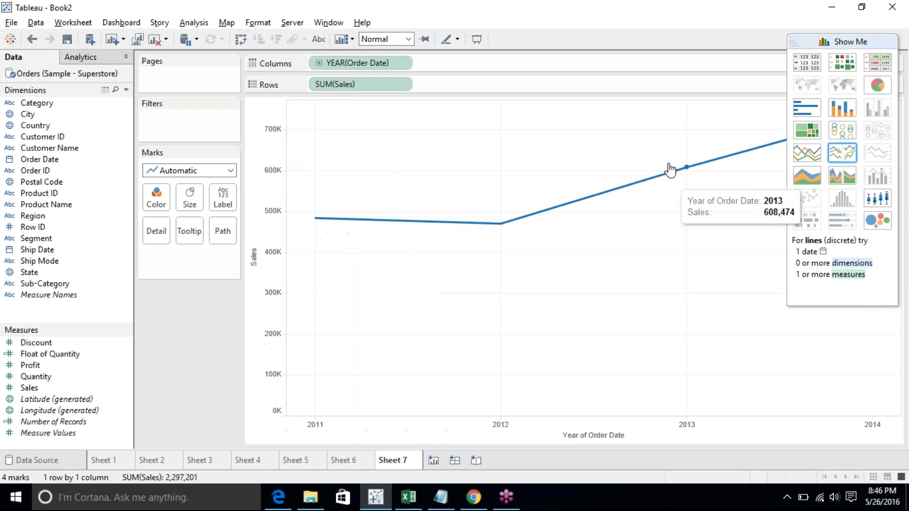
{"action": "left_click", "coordinate": [859, 40]}
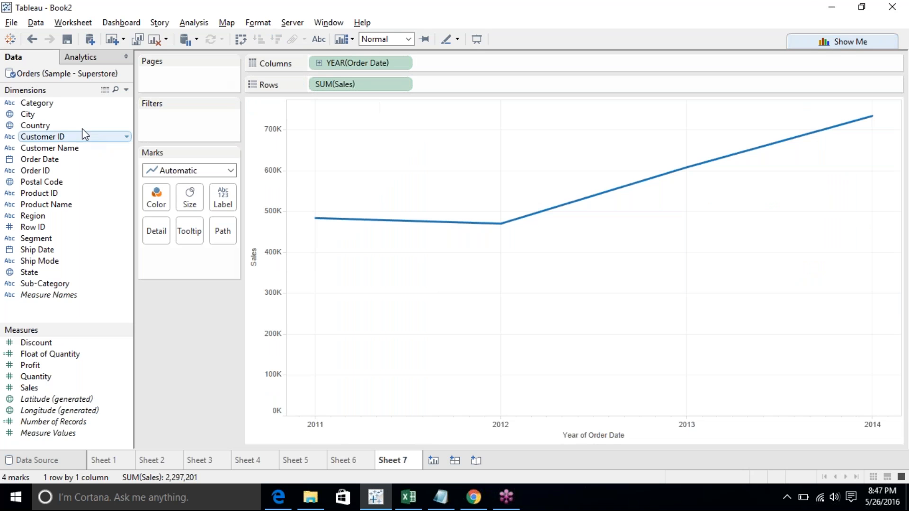
- Add Category to color to split the Sales line by category, and select its 2011 points
{"action": "left_click_drag", "start_coordinate": [40, 103], "coordinate": [156, 194]}
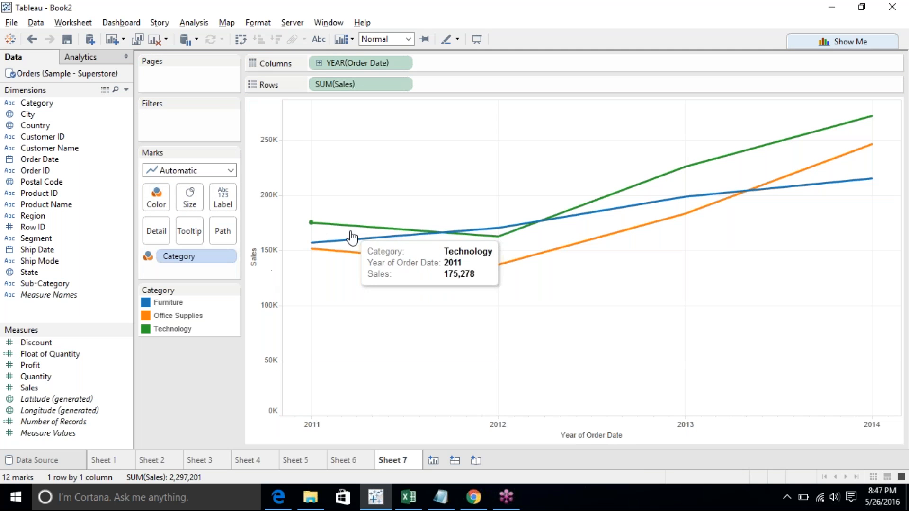
{"action": "left_click", "coordinate": [312, 242]}
{"action": "left_click", "coordinate": [311, 222]}
{"action": "left_click", "coordinate": [311, 249]}
{"action": "left_click", "coordinate": [313, 319]}
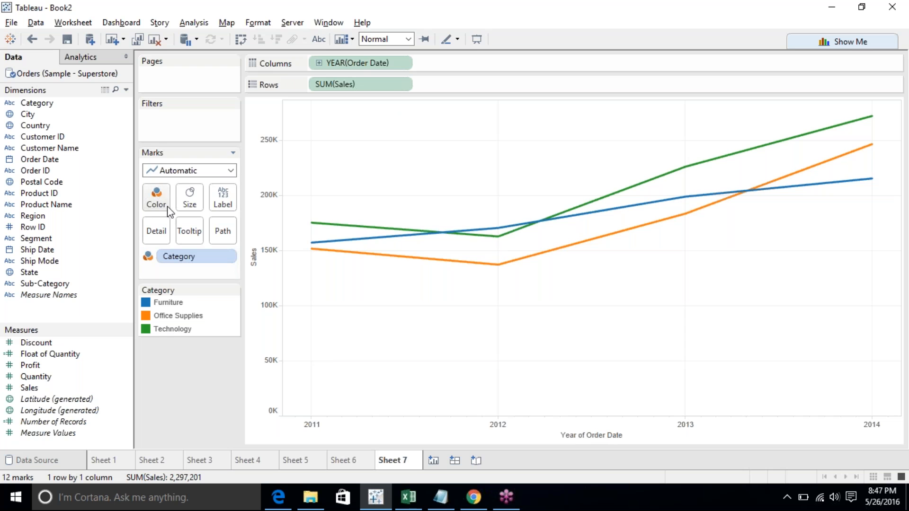
- Change the mark type to Area and select the Furniture area and the year axis
{"action": "left_click", "coordinate": [205, 171]}
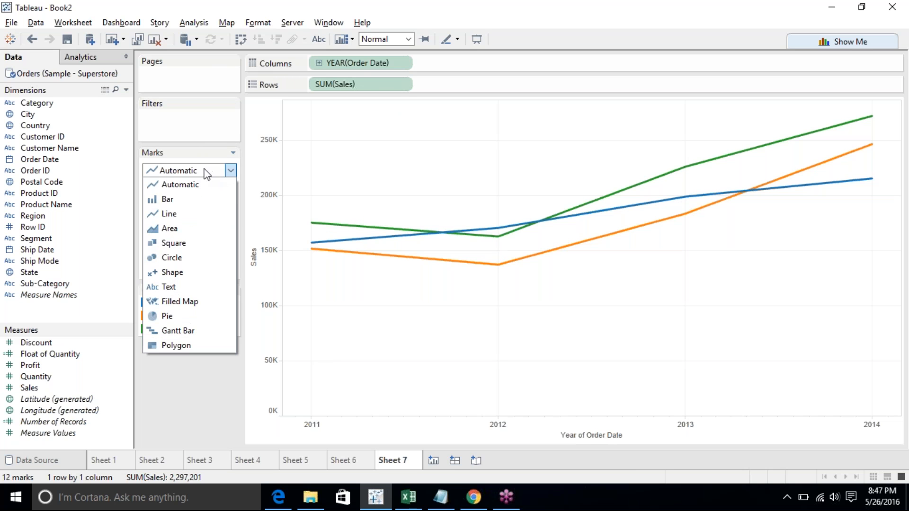
{"action": "left_click", "coordinate": [182, 229]}
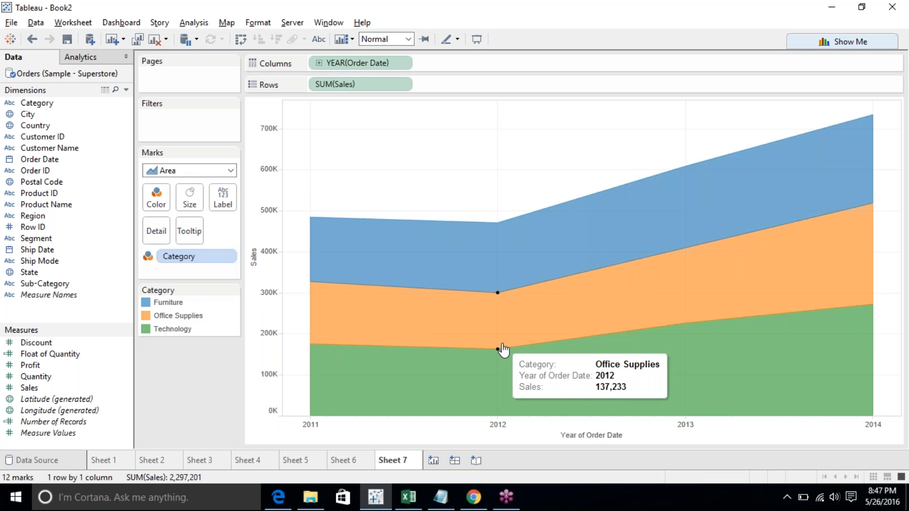
{"action": "left_click", "coordinate": [310, 220]}
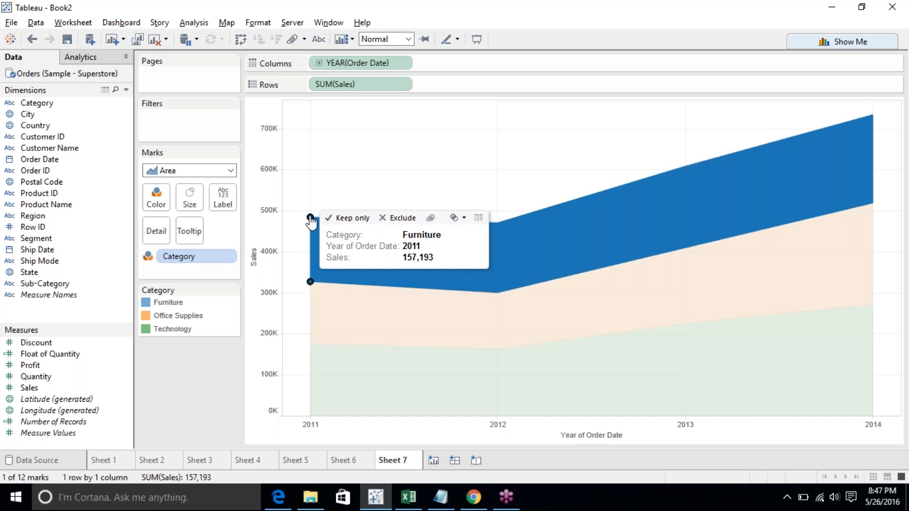
{"action": "left_click", "coordinate": [316, 193]}
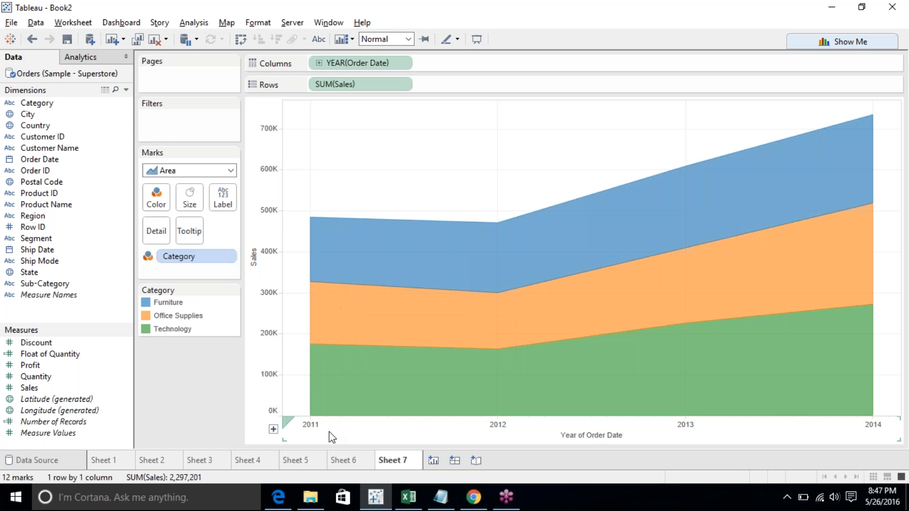
{"action": "left_click", "coordinate": [350, 433]}
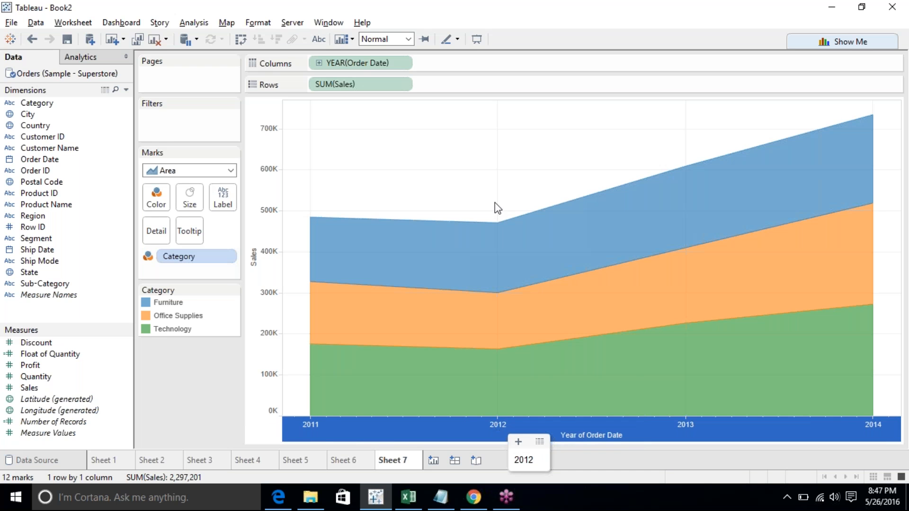
- Inspect the stacked areas' tooltips and selections for each category and year
{"action": "mouse_move", "coordinate": [498, 230]}
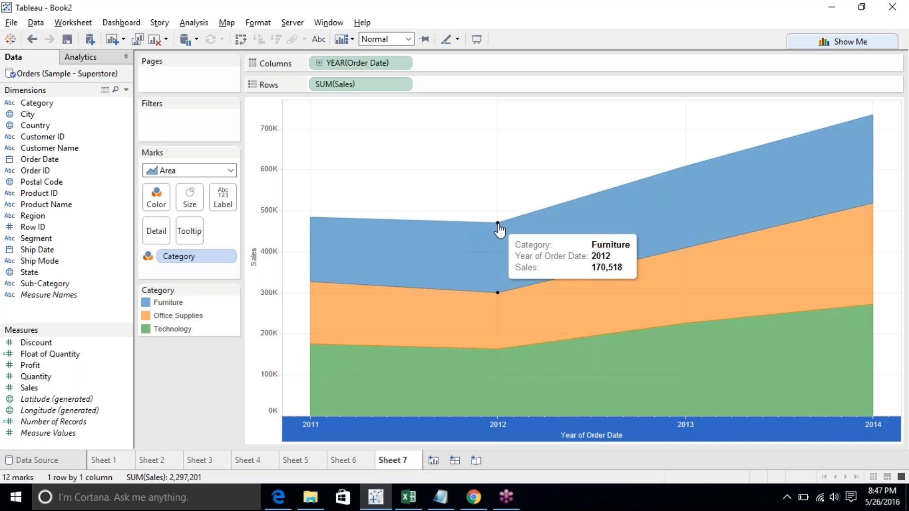
{"action": "mouse_move", "coordinate": [309, 223]}
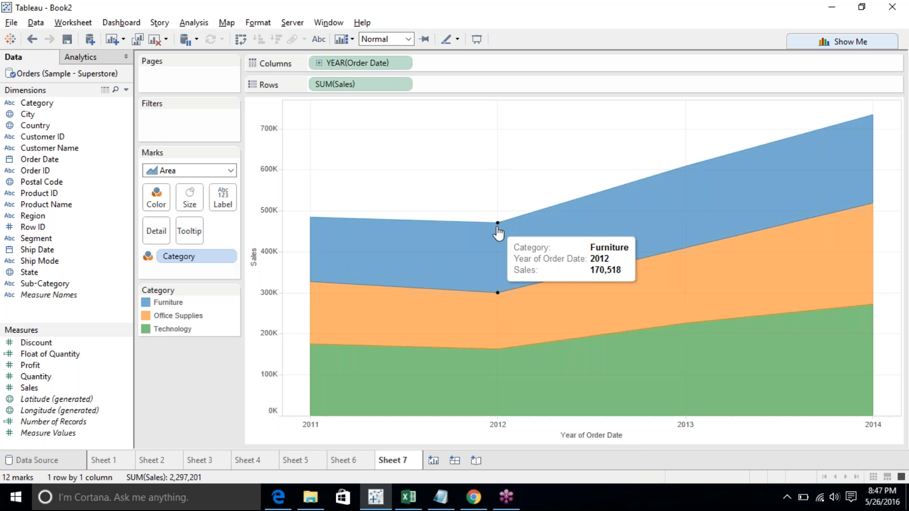
{"action": "mouse_move", "coordinate": [367, 413]}
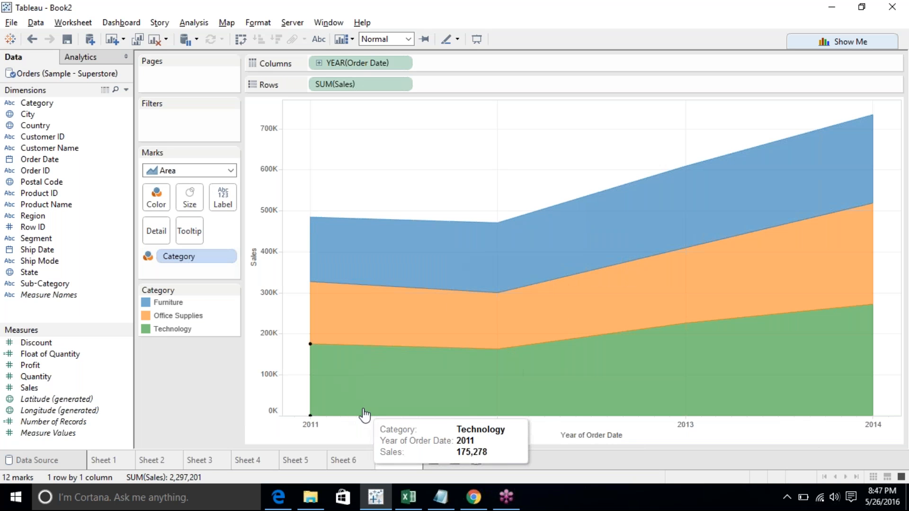
{"action": "left_click", "coordinate": [389, 393]}
{"action": "left_click", "coordinate": [394, 304]}
{"action": "left_click", "coordinate": [406, 274]}
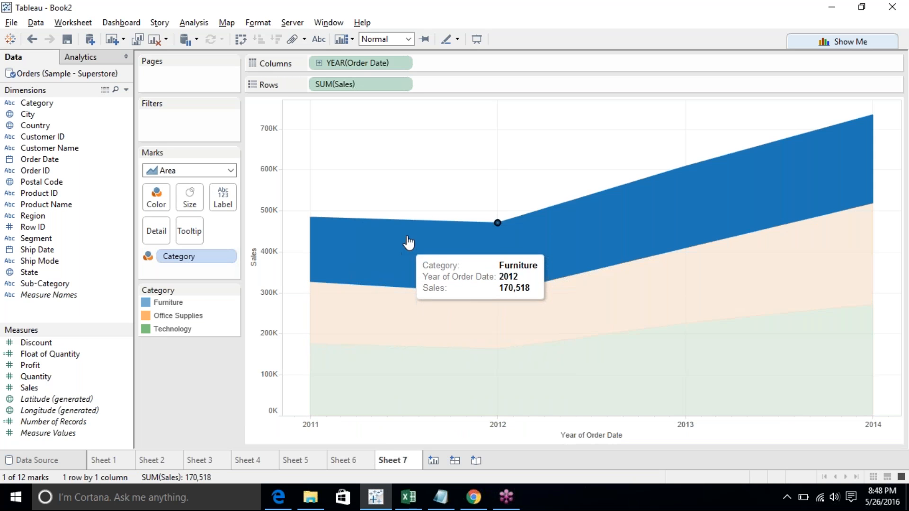
{"action": "left_click", "coordinate": [422, 191]}
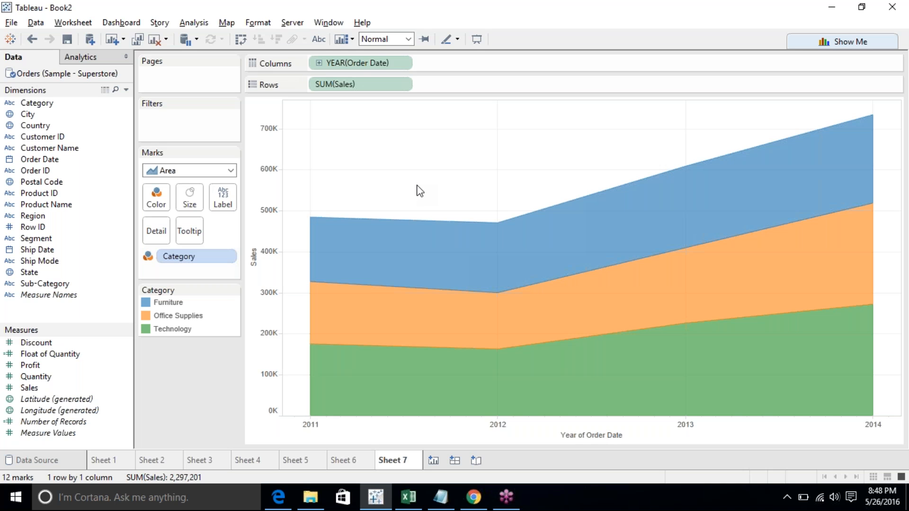
{"action": "left_click", "coordinate": [396, 259]}
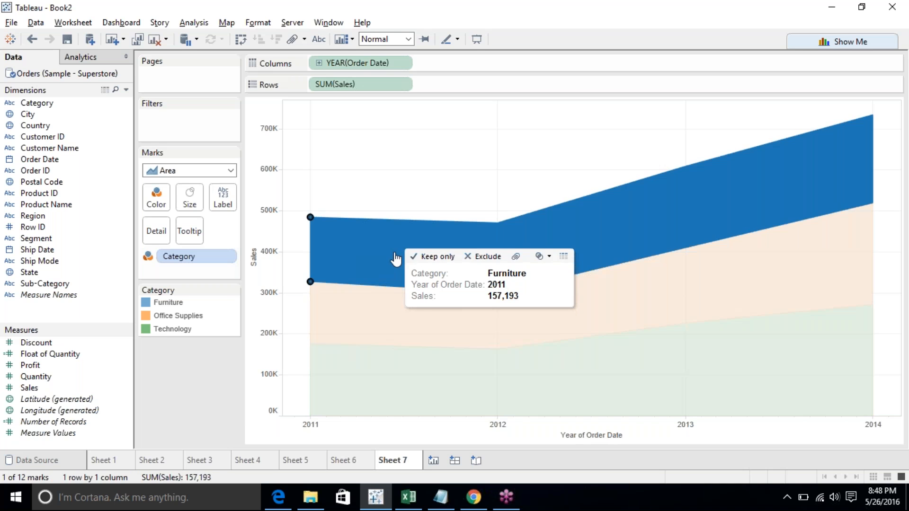
{"action": "left_click", "coordinate": [384, 258]}
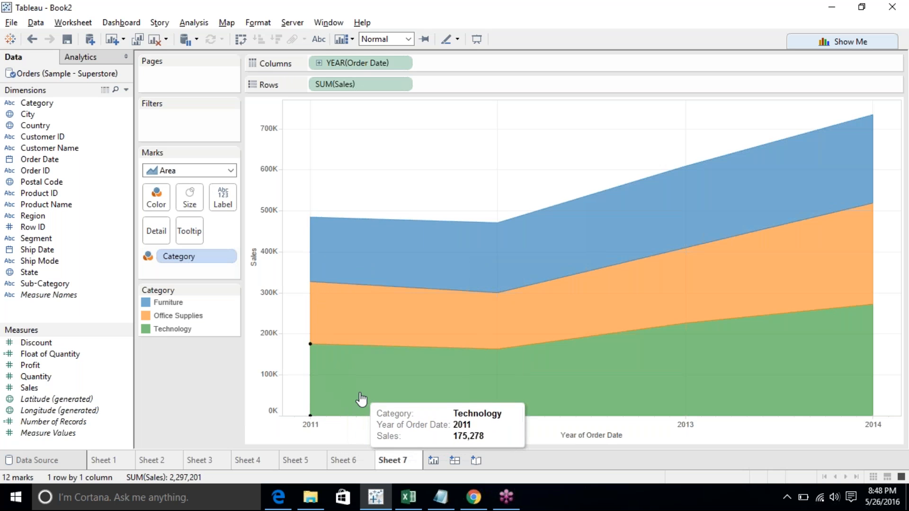
{"action": "left_click", "coordinate": [368, 376]}
{"action": "left_click", "coordinate": [378, 326]}
{"action": "left_click", "coordinate": [416, 177]}
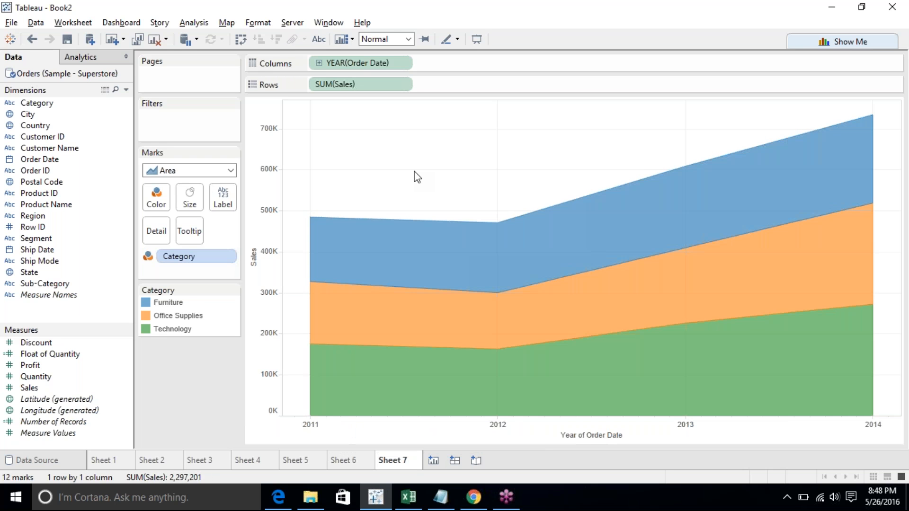
- Try stacked bars and discrete area charts with Show Me, returning to the continuous area chart
{"action": "left_click", "coordinate": [857, 43]}
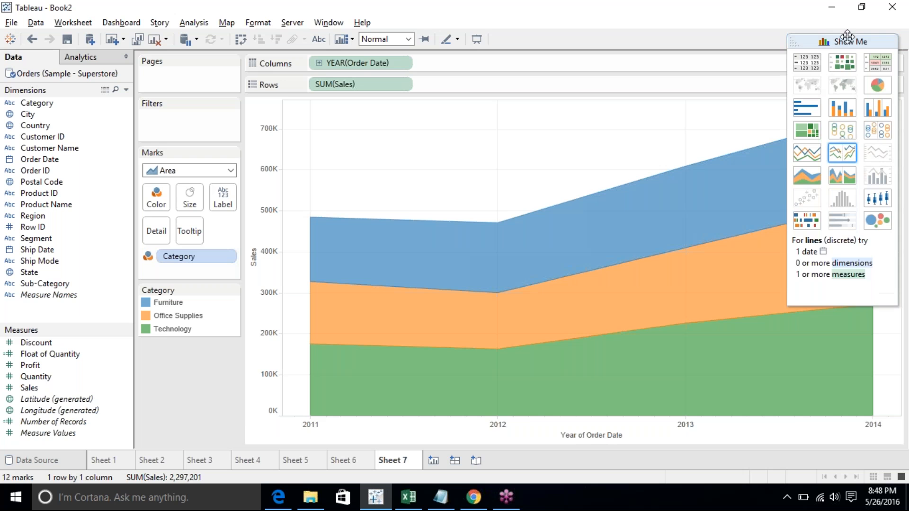
{"action": "left_click", "coordinate": [839, 109]}
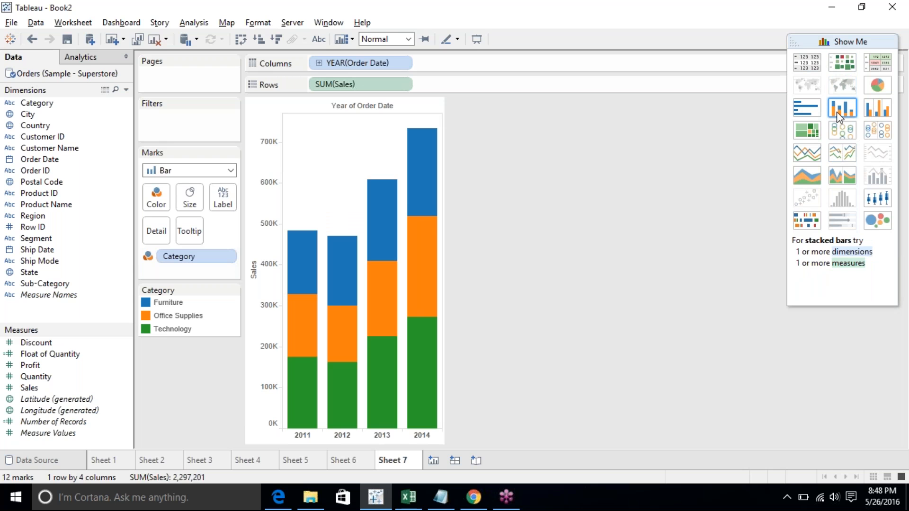
{"action": "left_click", "coordinate": [299, 435]}
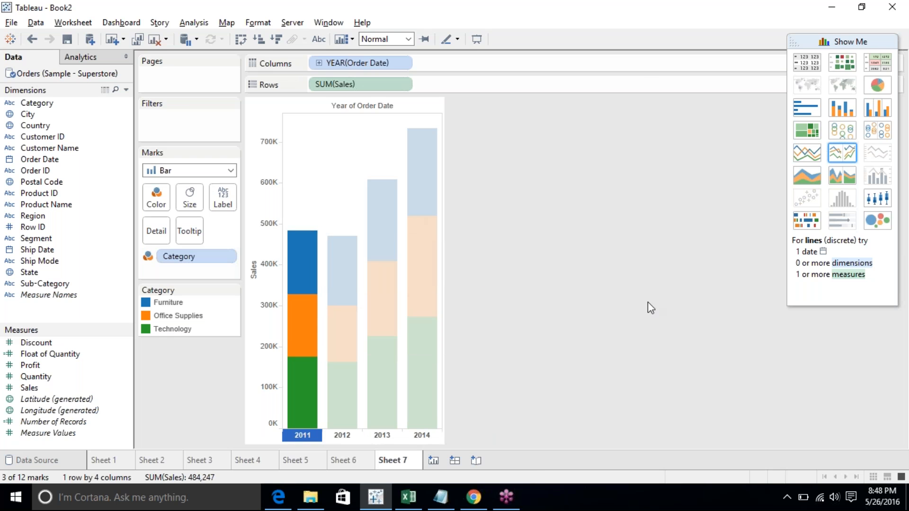
{"action": "left_click", "coordinate": [816, 181]}
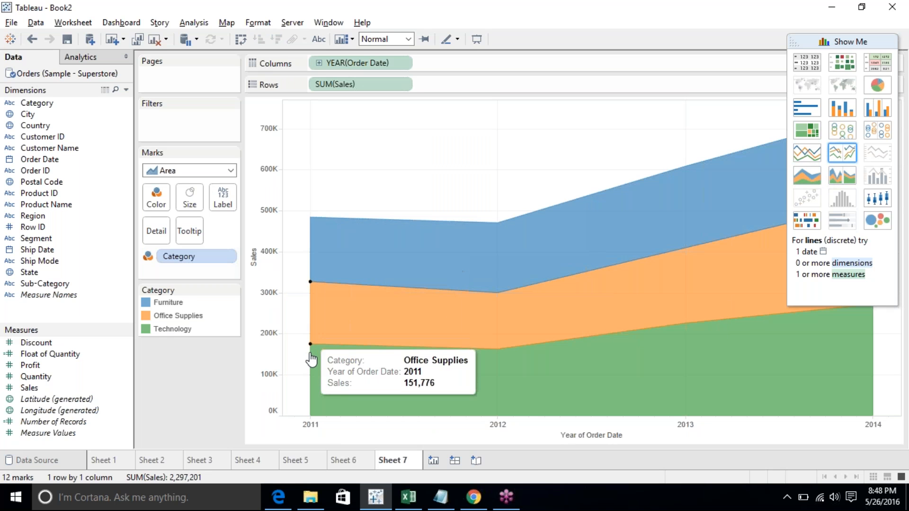
{"action": "mouse_move", "coordinate": [310, 354]}
{"action": "mouse_move", "coordinate": [336, 272]}
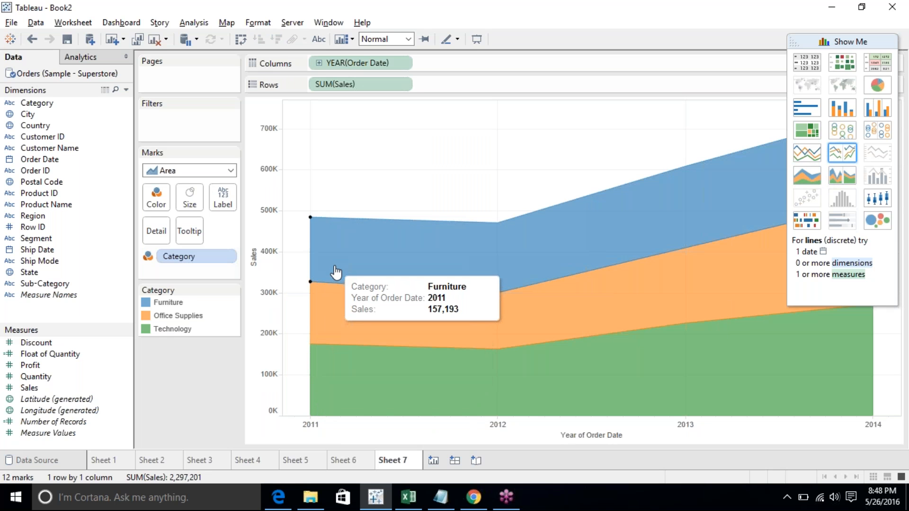
{"action": "left_click", "coordinate": [843, 167]}
{"action": "left_click", "coordinate": [815, 184]}
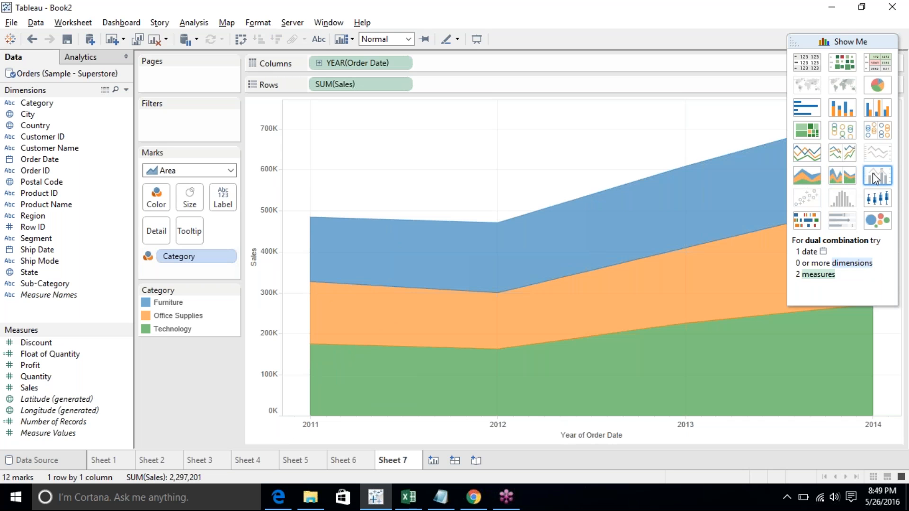
- Create a new sheet and build a dual combination chart of Sales and Quantity by Order Date year with Show Me
{"action": "left_click", "coordinate": [434, 460]}
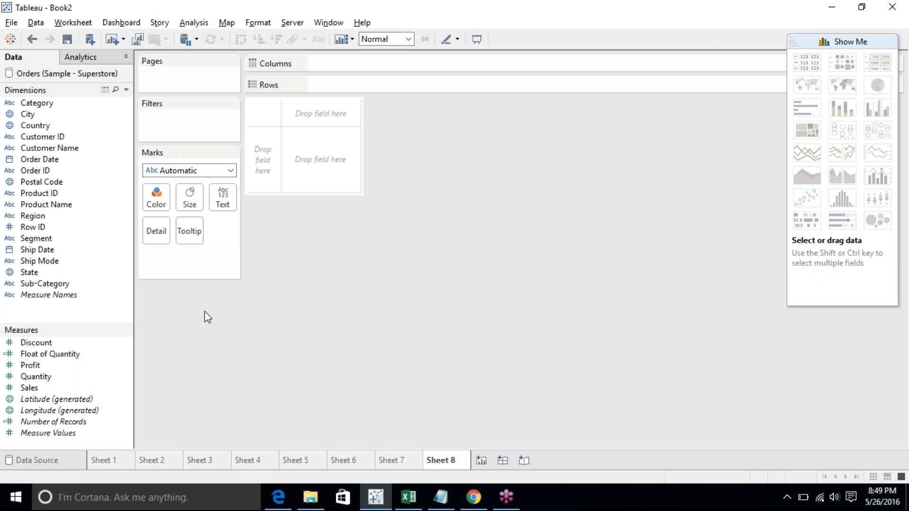
{"action": "left_click", "coordinate": [45, 388]}
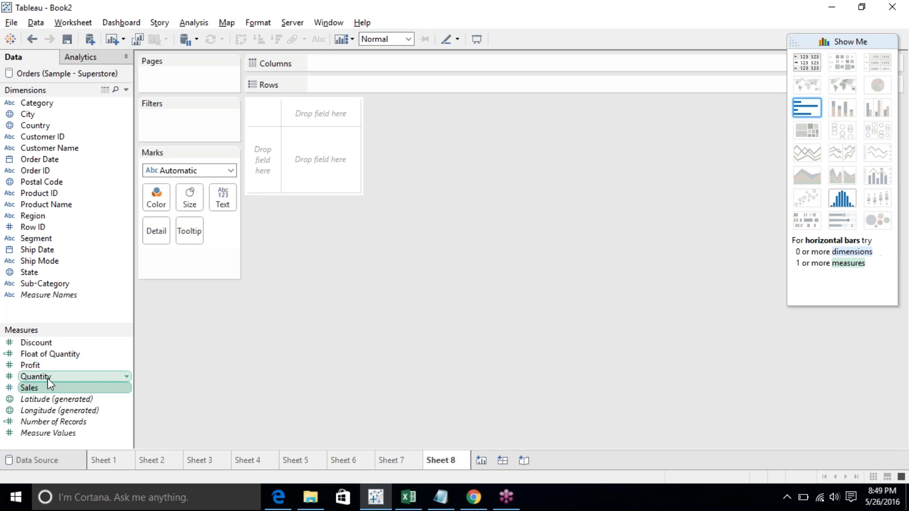
{"action": "left_click", "coordinate": [47, 378], "text": "ctrl"}
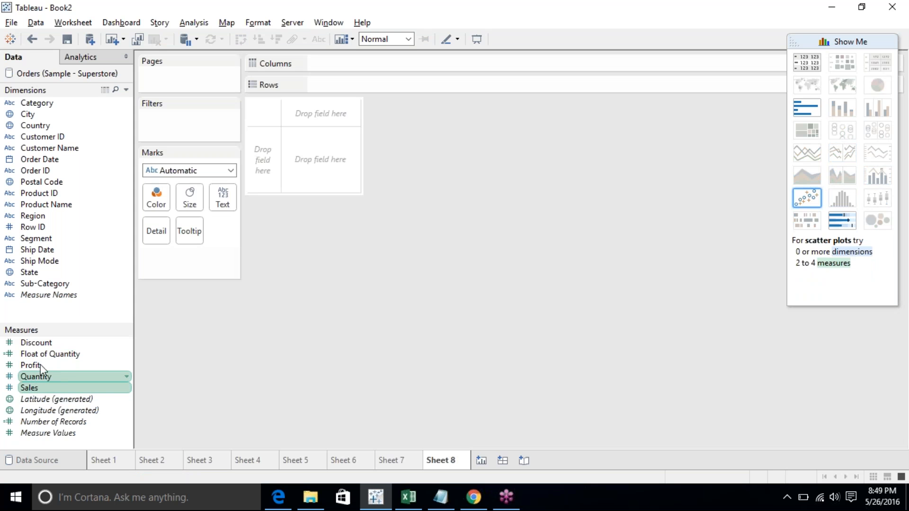
{"action": "left_click", "coordinate": [54, 159], "text": "ctrl"}
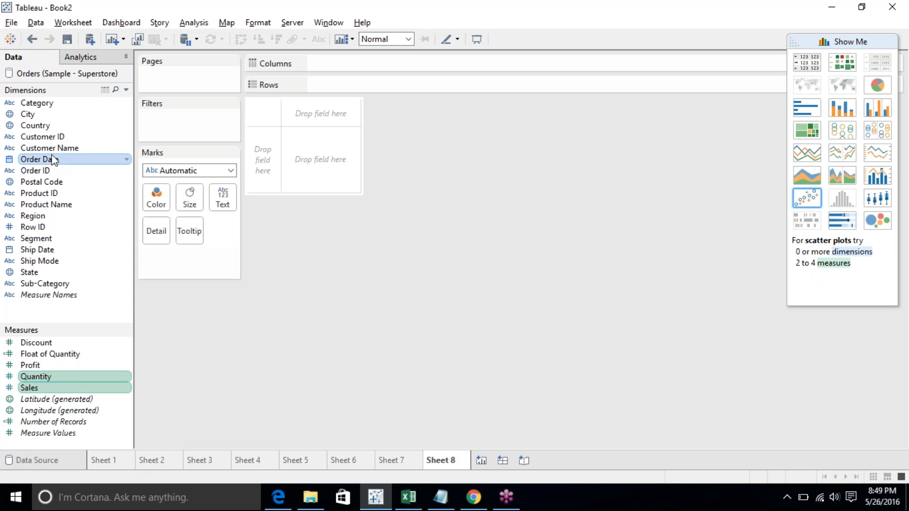
{"action": "left_click", "coordinate": [877, 176]}
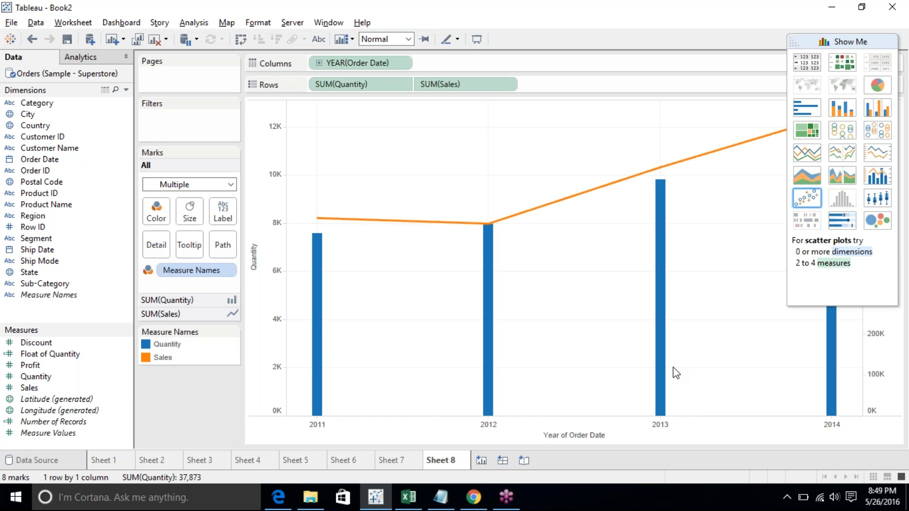
{"action": "left_click", "coordinate": [861, 37]}
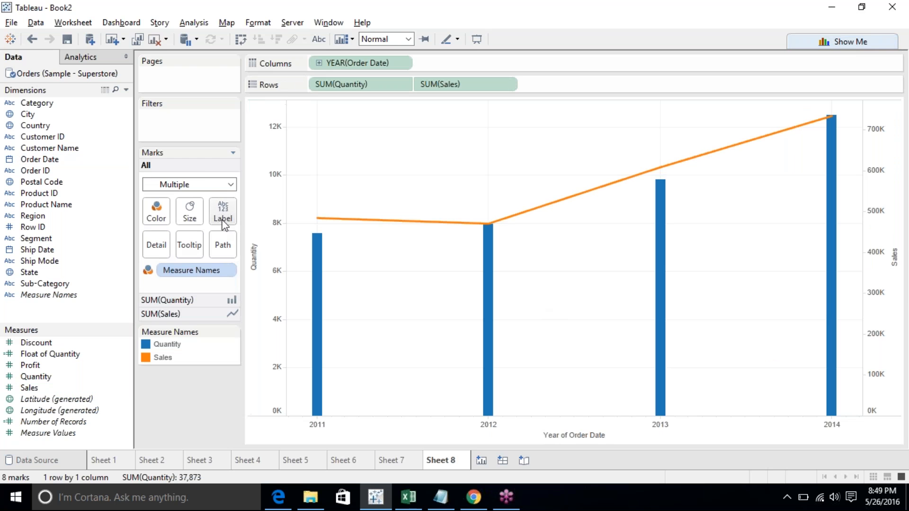
- Change the Quantity marks from bars to Line
{"action": "left_click", "coordinate": [184, 301]}
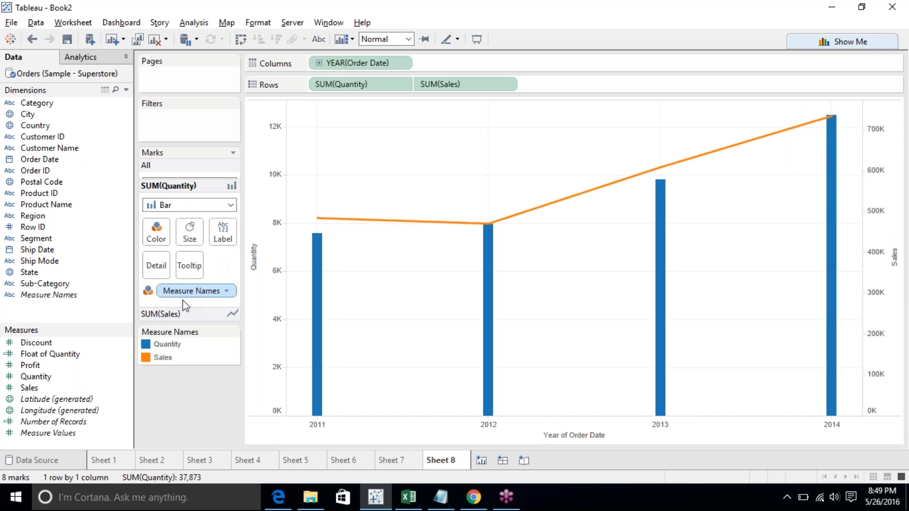
{"action": "left_click", "coordinate": [160, 200]}
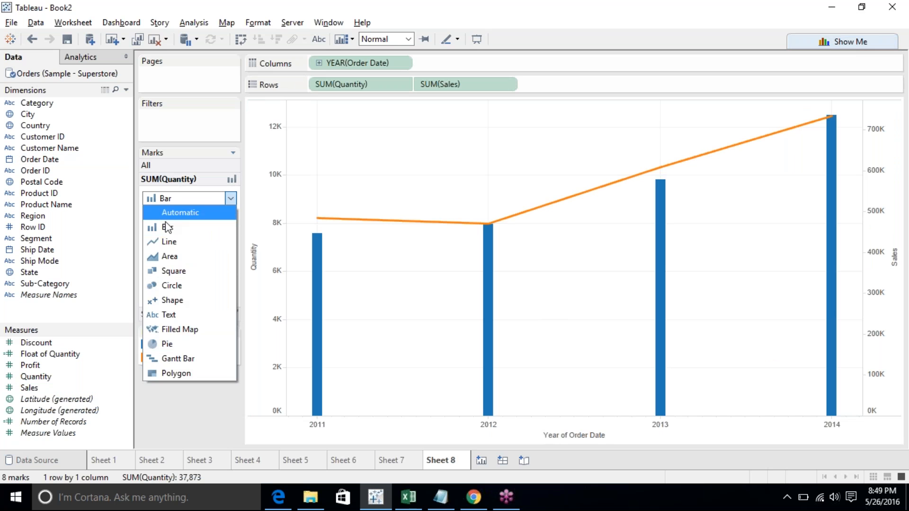
{"action": "left_click", "coordinate": [169, 243]}
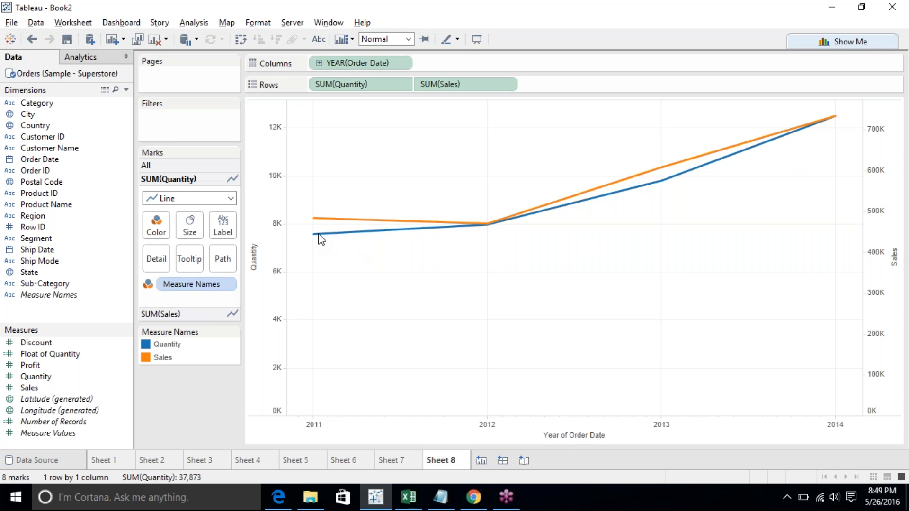
- Switch between the dual lines and dual combination chart types, toggling the Quantity mark type between Line and Bar
{"action": "left_click", "coordinate": [839, 40]}
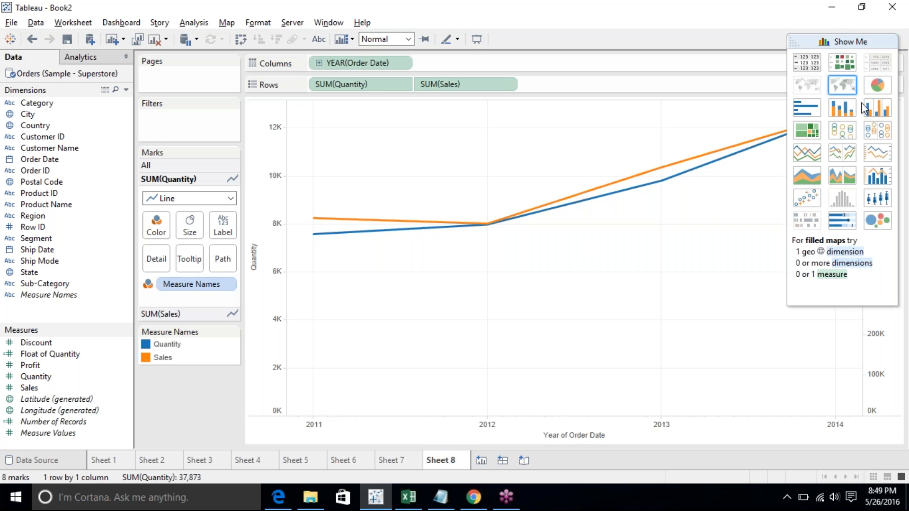
{"action": "left_click", "coordinate": [873, 154]}
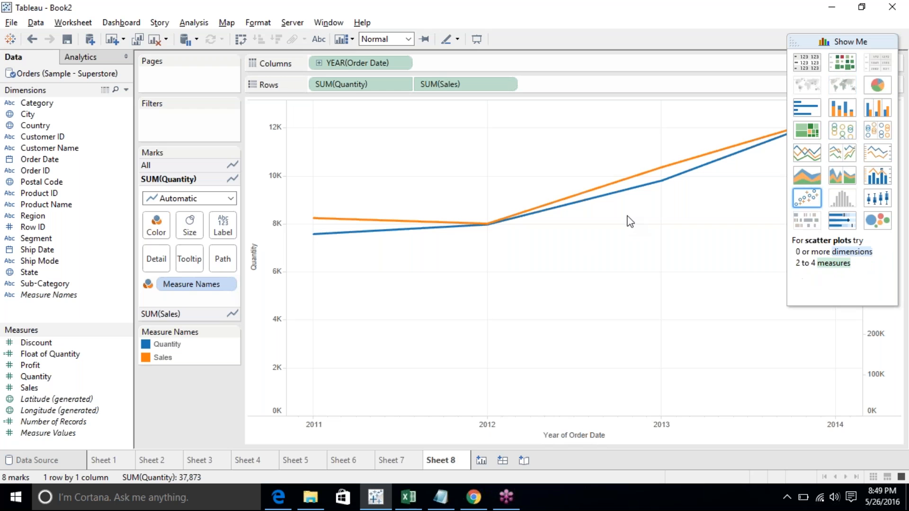
{"action": "mouse_move", "coordinate": [537, 225]}
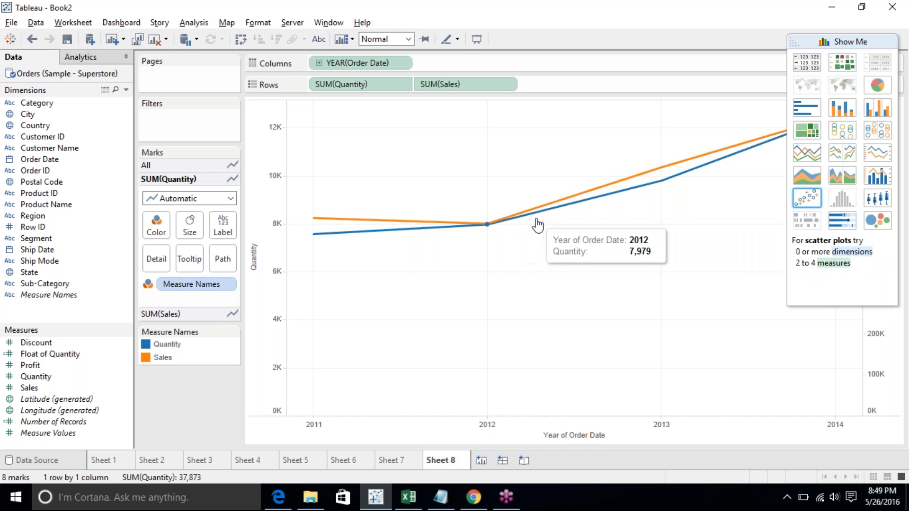
{"action": "left_click", "coordinate": [204, 202]}
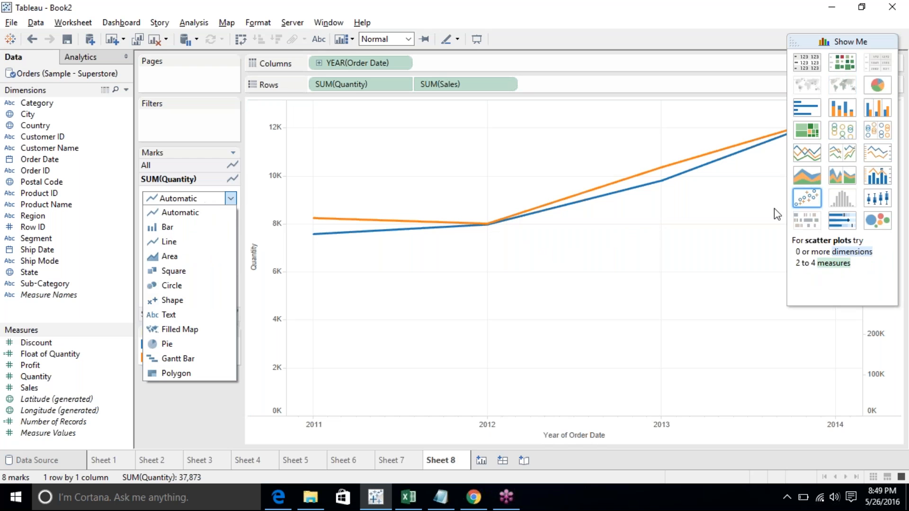
{"action": "left_click", "coordinate": [881, 177]}
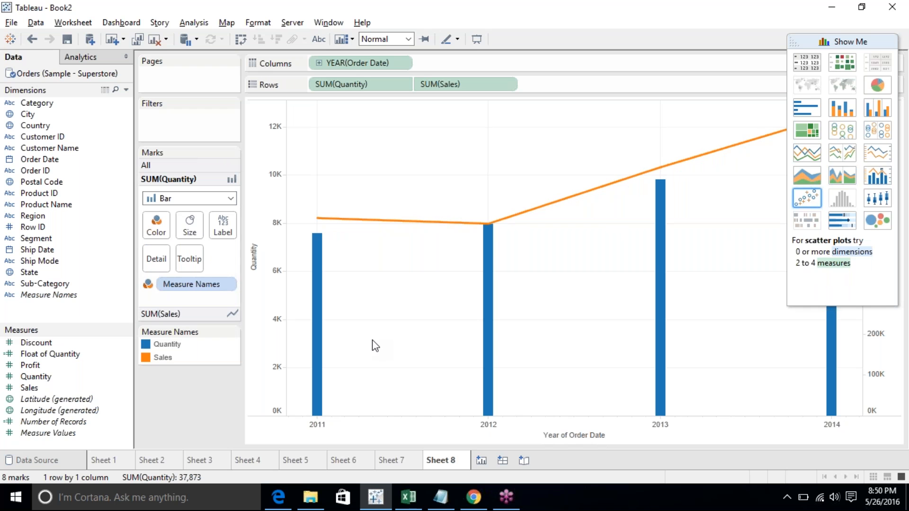
{"action": "left_click", "coordinate": [877, 152]}
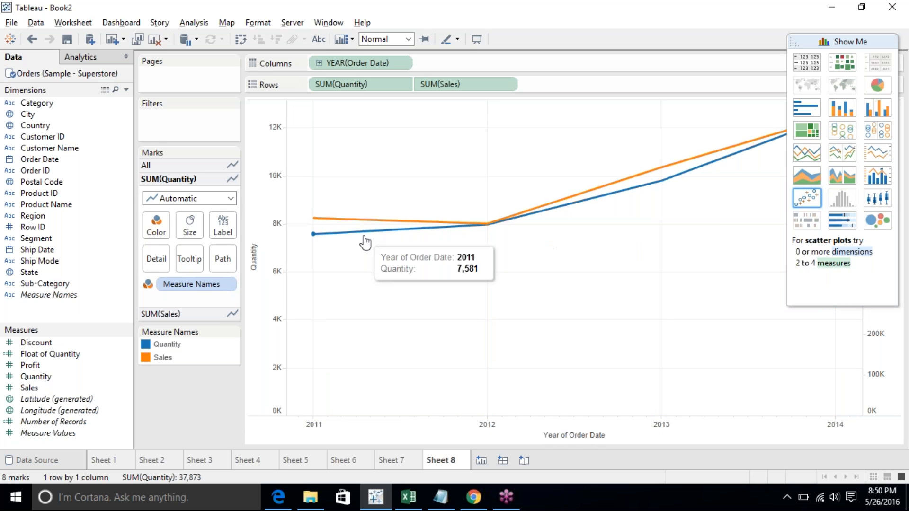
{"action": "left_click", "coordinate": [203, 203]}
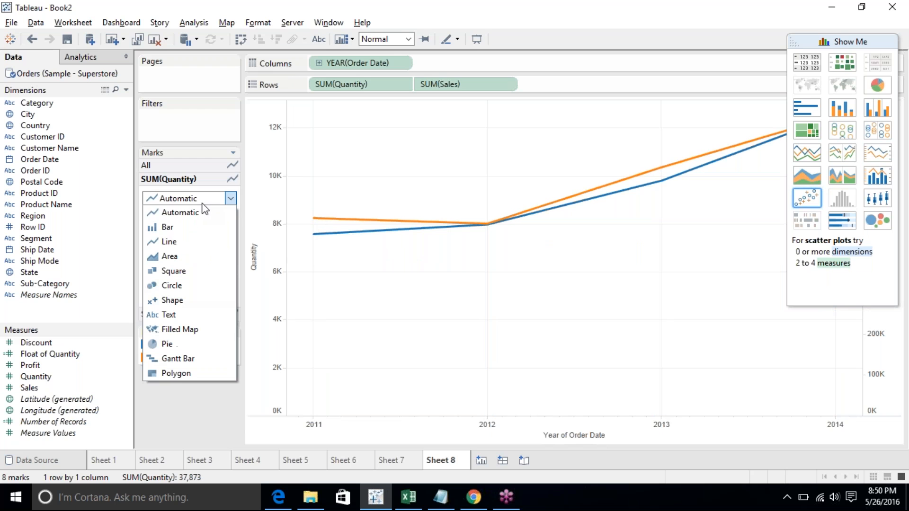
{"action": "left_click", "coordinate": [187, 228]}
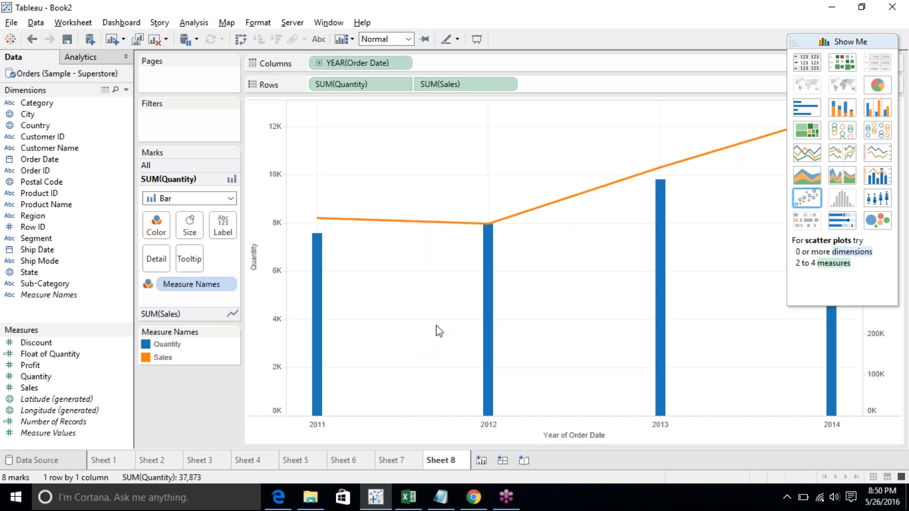
{"action": "left_click", "coordinate": [873, 155]}
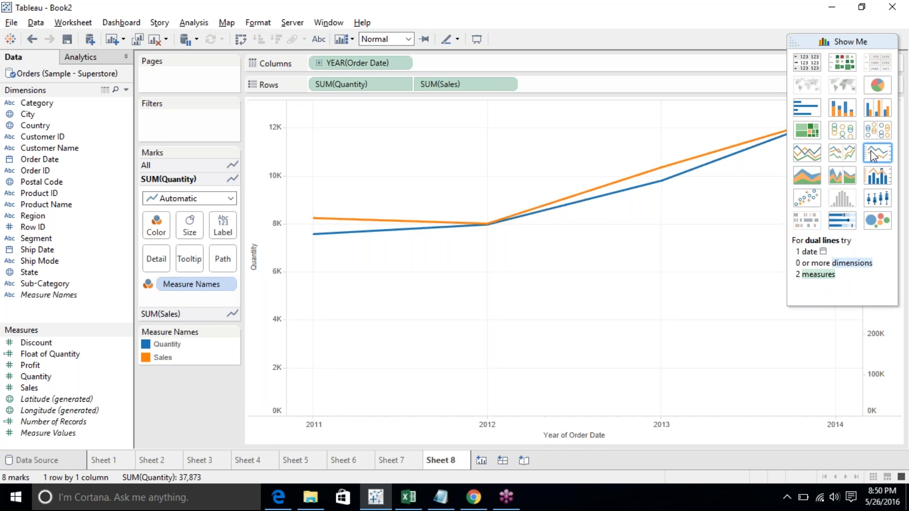
{"action": "left_click", "coordinate": [876, 178]}
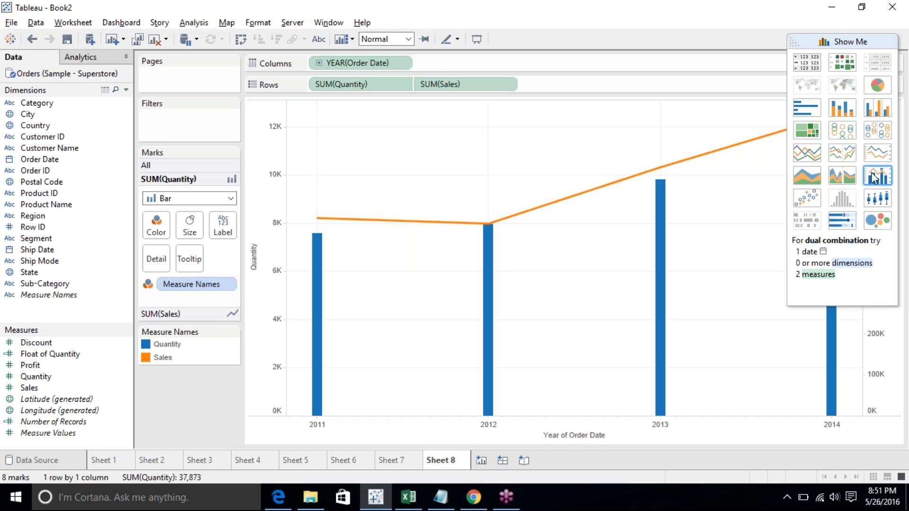
- Compare the continuous lines, dual lines and discrete lines chart types from Show Me
{"action": "left_click", "coordinate": [818, 157]}
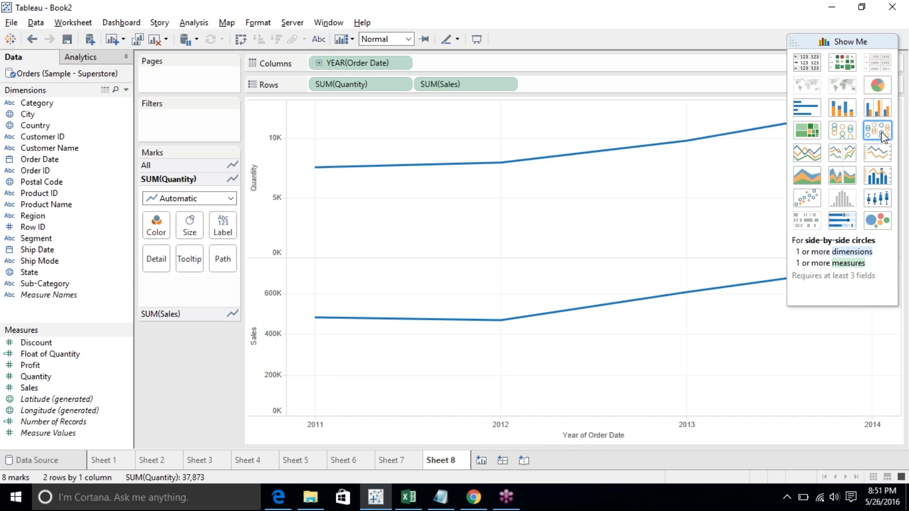
{"action": "left_click", "coordinate": [884, 159]}
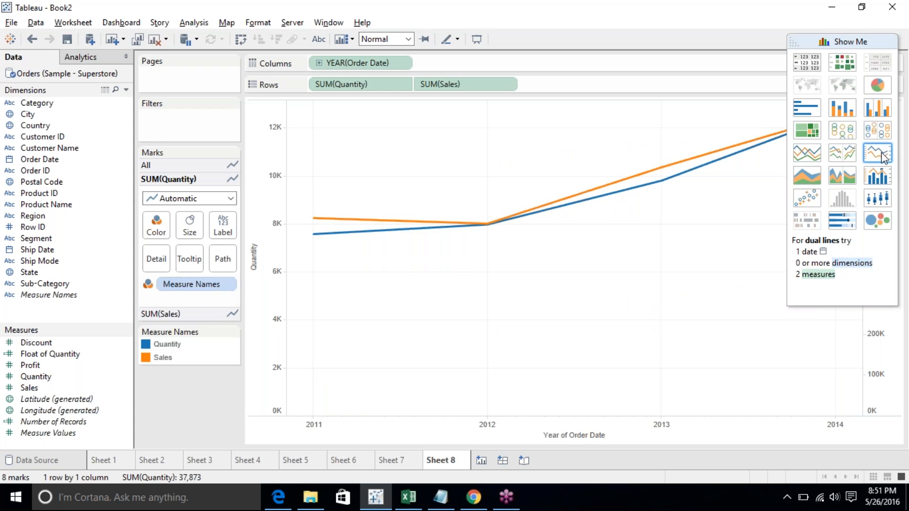
{"action": "left_click", "coordinate": [807, 155]}
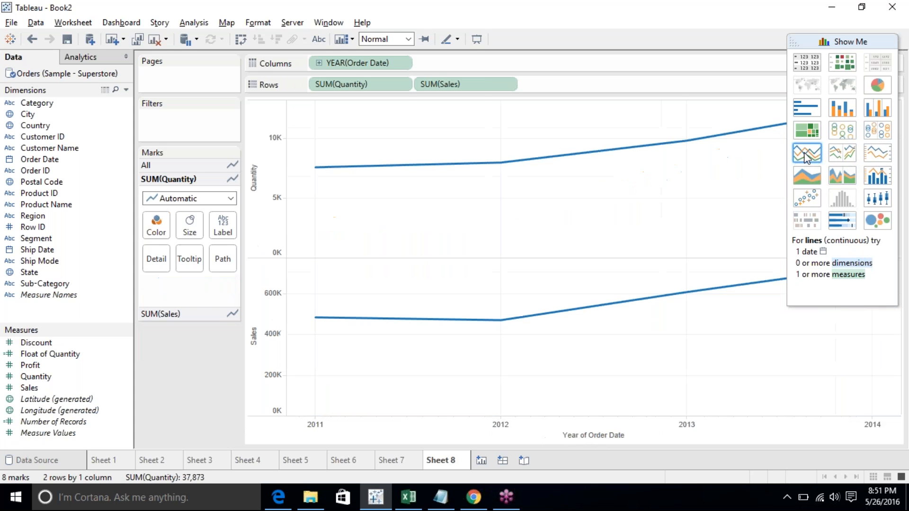
{"action": "left_click", "coordinate": [879, 156]}
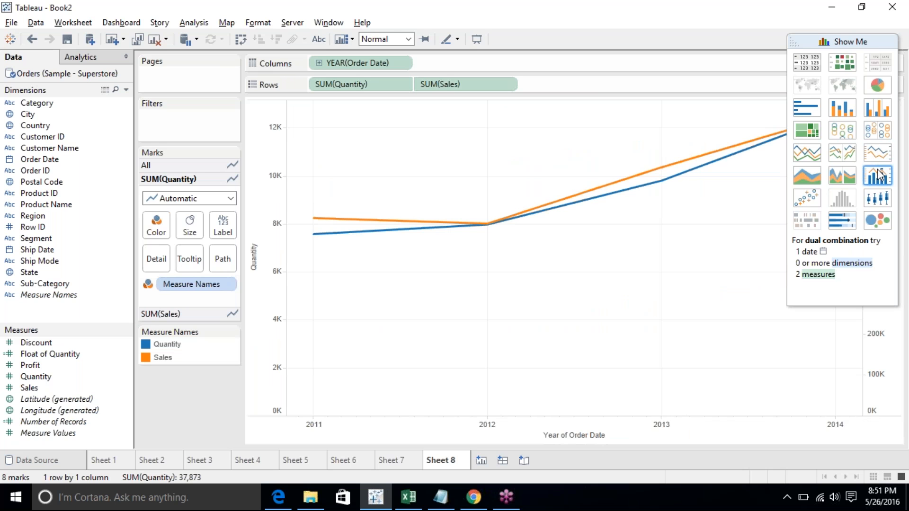
{"action": "left_click", "coordinate": [878, 175]}
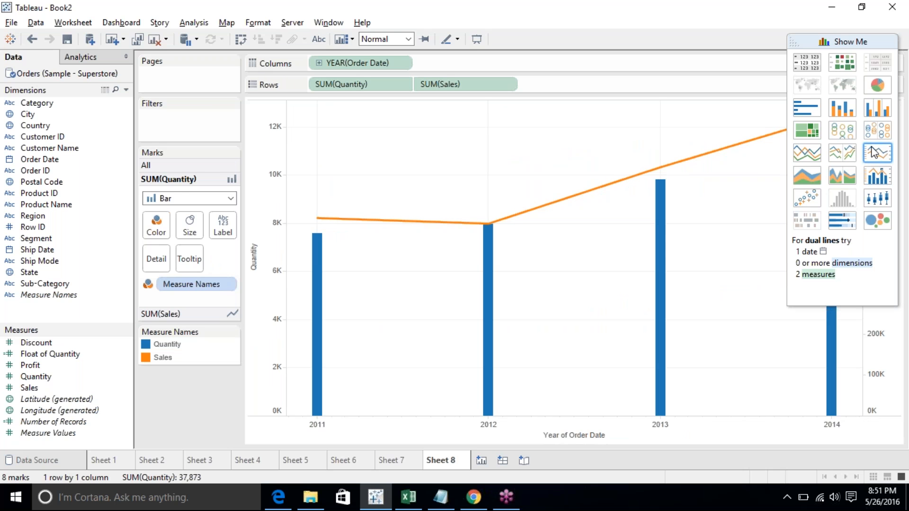
{"action": "left_click", "coordinate": [875, 152]}
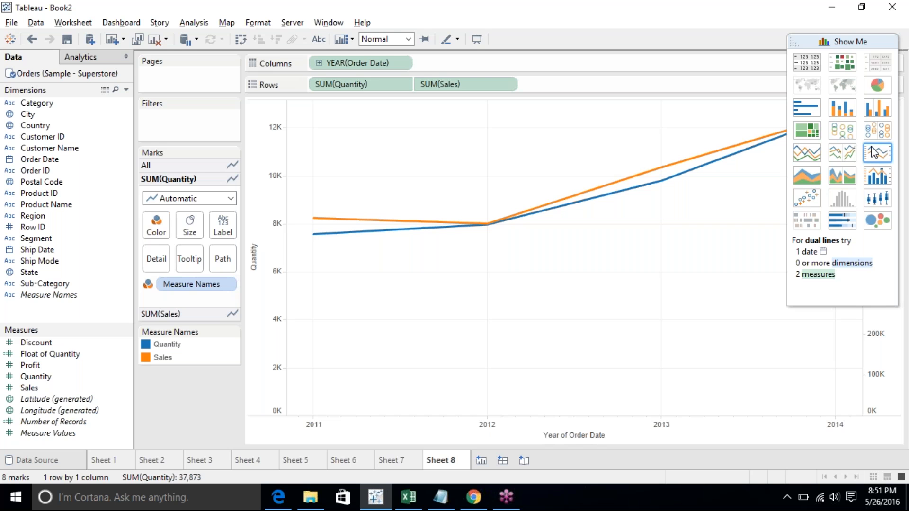
{"action": "left_click", "coordinate": [794, 161]}
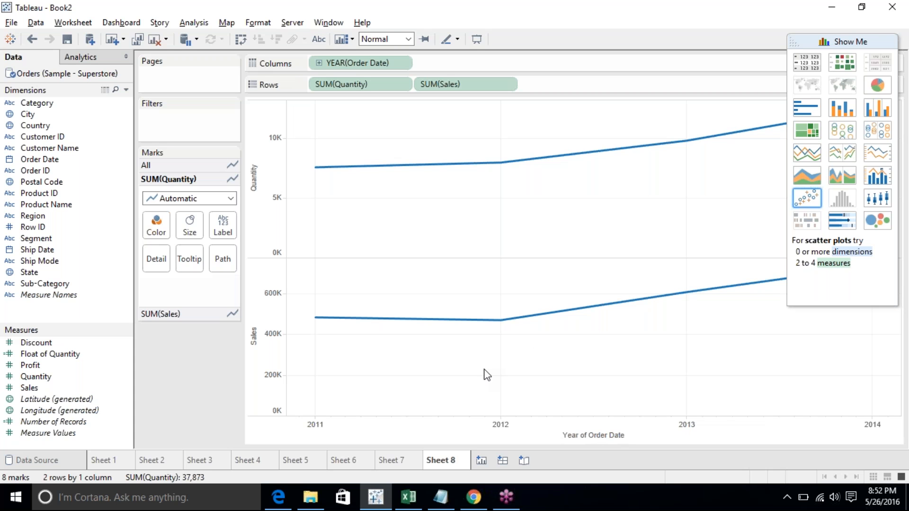
{"action": "left_click", "coordinate": [874, 150]}
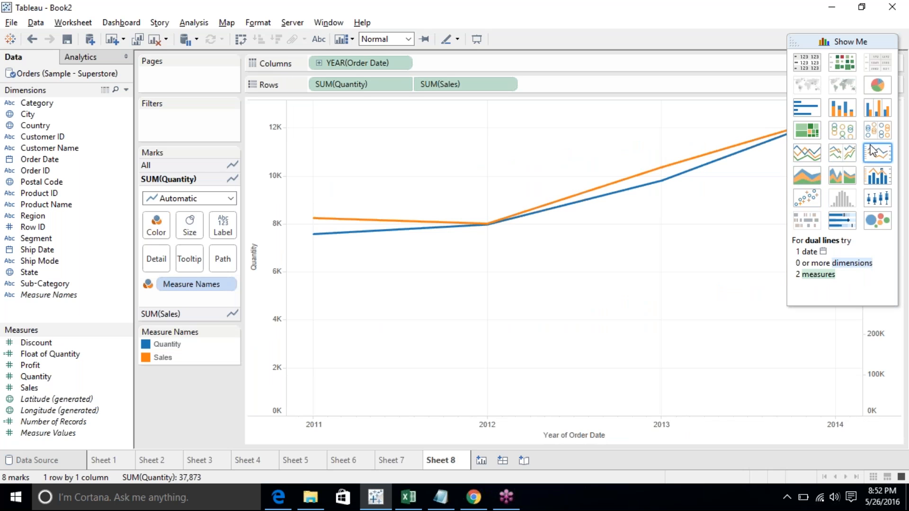
{"action": "left_click", "coordinate": [844, 151]}
- Select the 2011 points on the Sales and Quantity lines to inspect their tooltips, then clear the selection
{"action": "mouse_move", "coordinate": [361, 321]}
{"action": "left_click", "coordinate": [373, 319]}
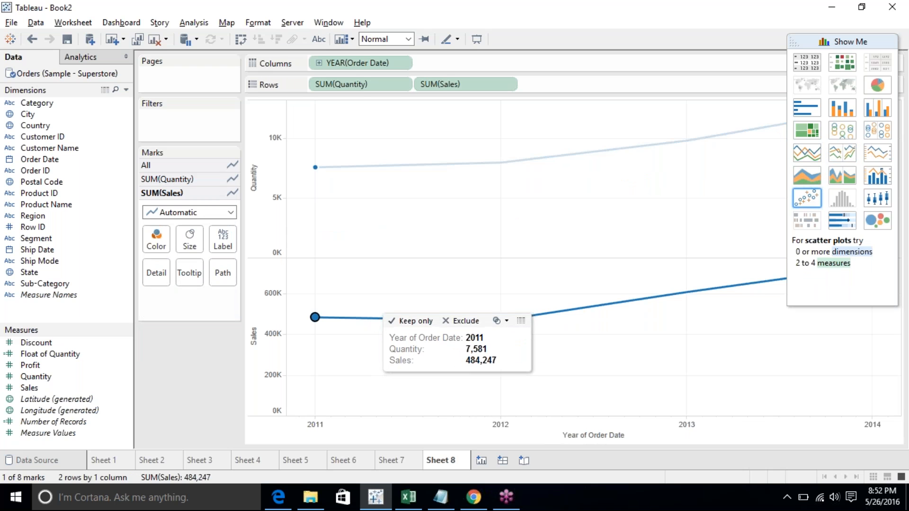
{"action": "mouse_move", "coordinate": [315, 166]}
{"action": "left_click", "coordinate": [346, 169]}
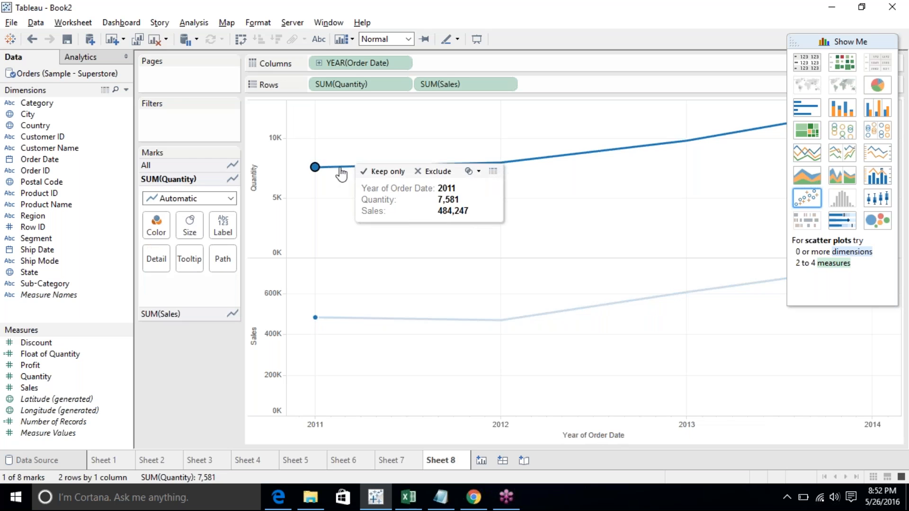
{"action": "left_click", "coordinate": [454, 263]}
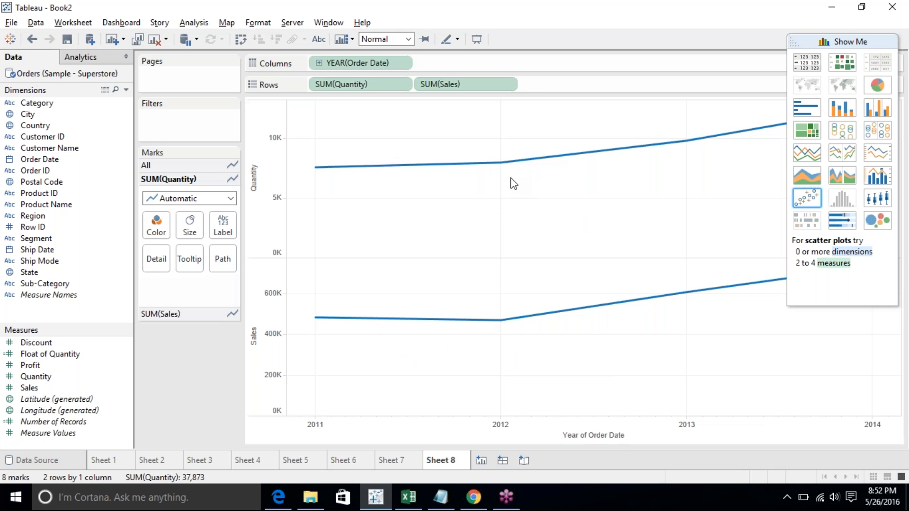
- Apply the dual lines chart type and select the 2011 Quantity point and the 2012 Sales point
{"action": "left_click", "coordinate": [873, 164]}
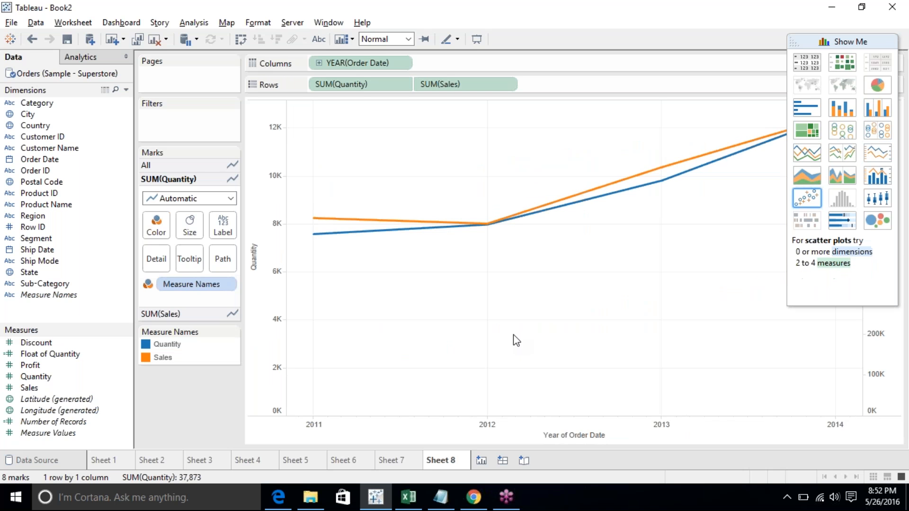
{"action": "left_click", "coordinate": [351, 234]}
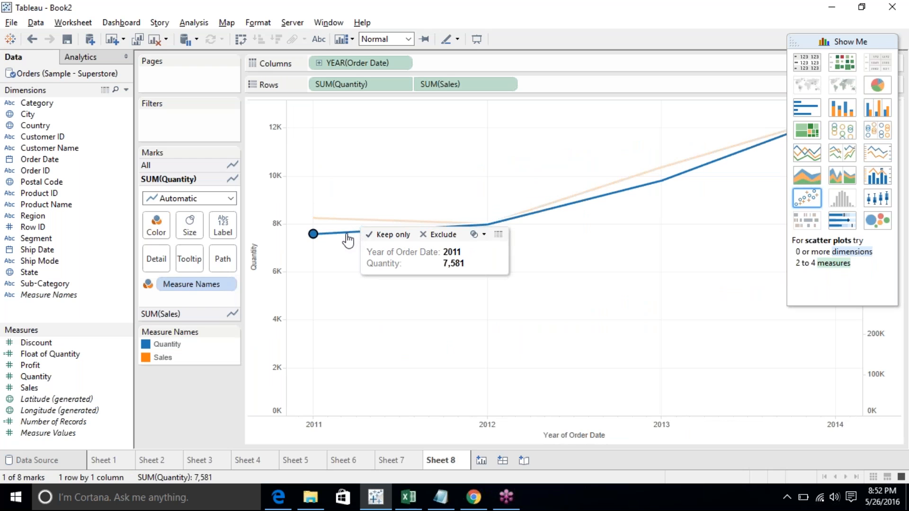
{"action": "left_click", "coordinate": [354, 283]}
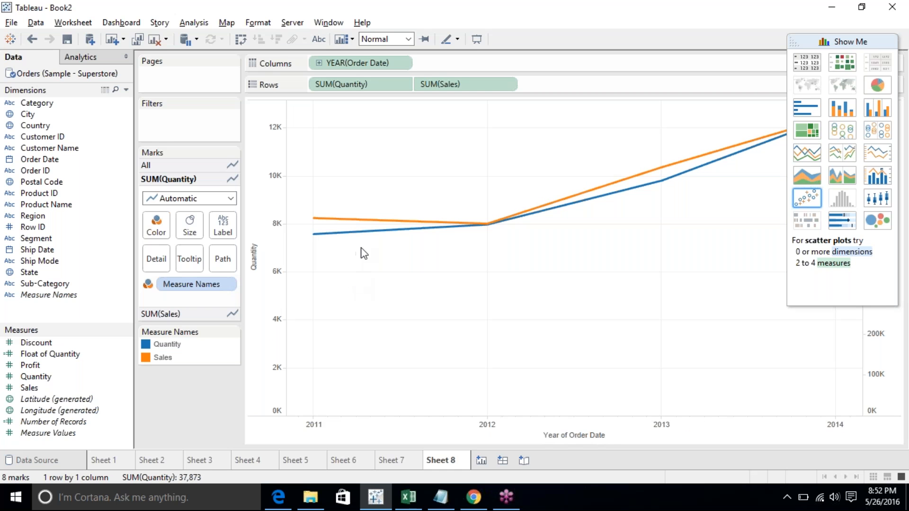
{"action": "left_click", "coordinate": [372, 234]}
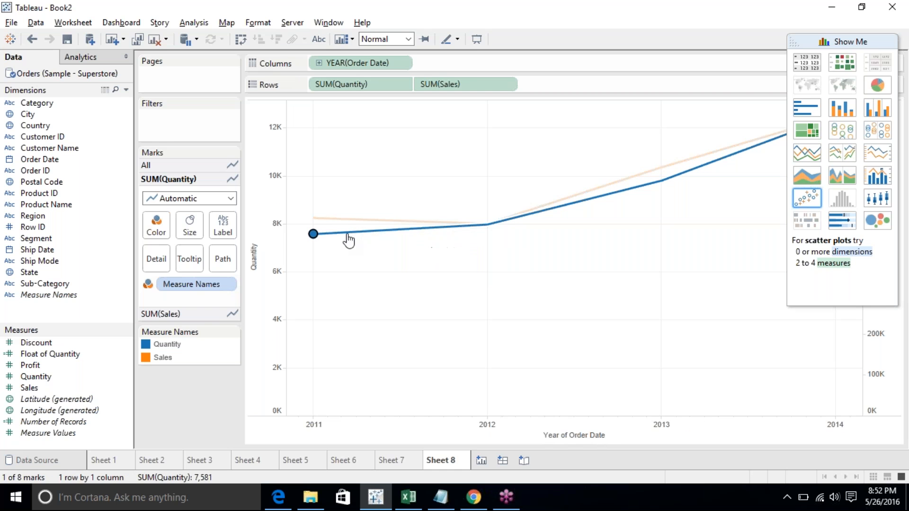
{"action": "left_click", "coordinate": [452, 227]}
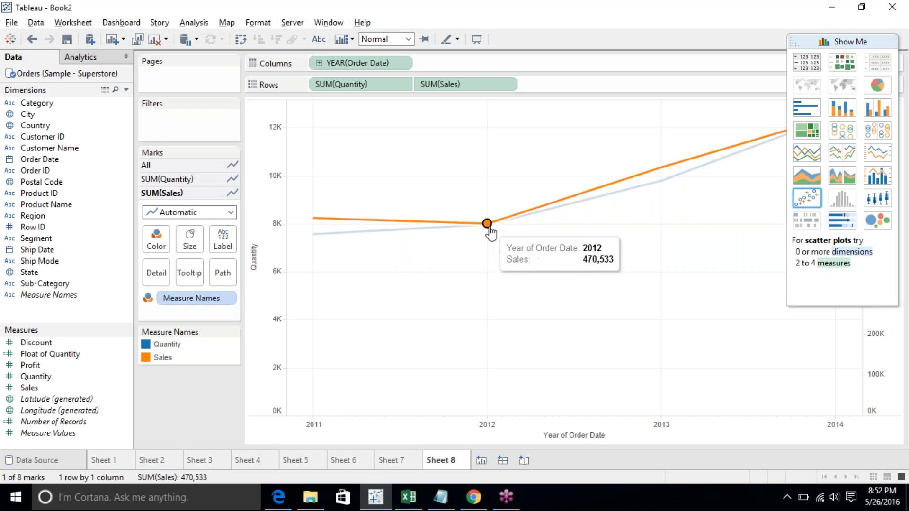
- Clear the point selection and apply the continuous lines chart type from Show Me
{"action": "left_click", "coordinate": [401, 397]}
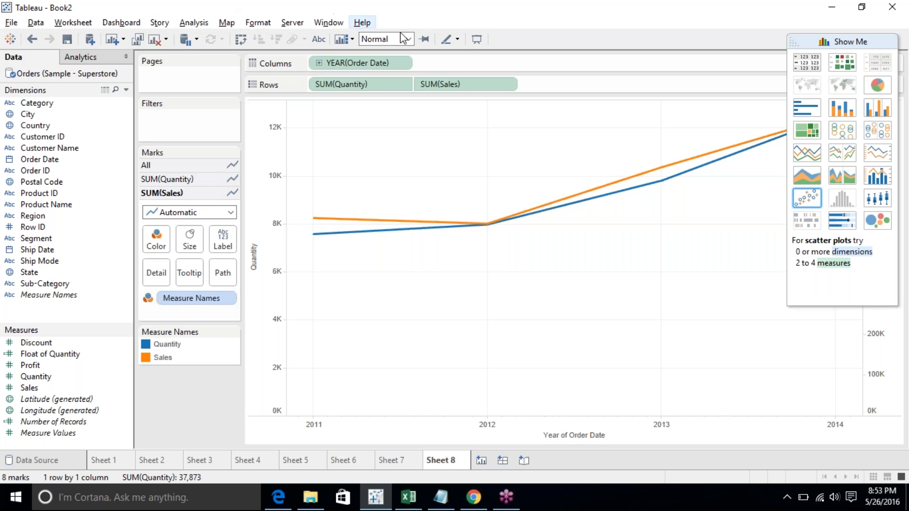
{"action": "left_click", "coordinate": [812, 161]}
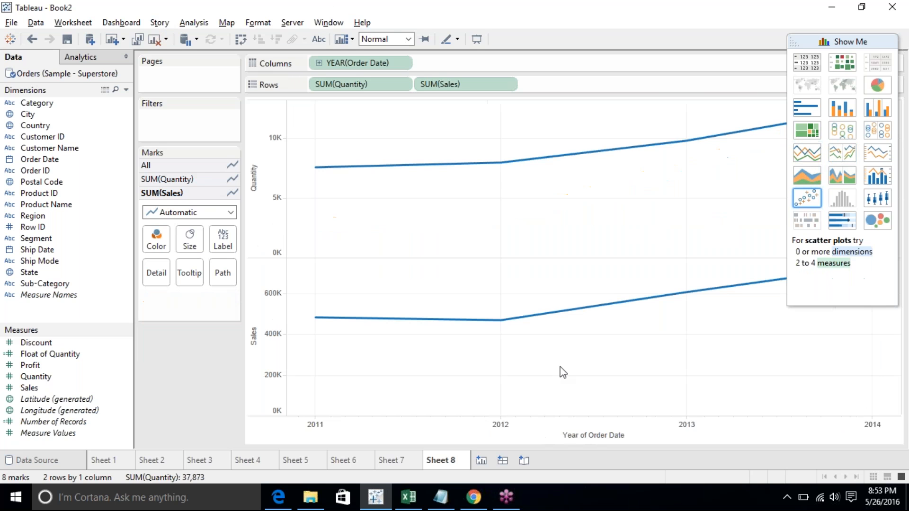
- Add a new worksheet and build a scatter plot of Sales and Profit by Category from Show Me
{"action": "mouse_move", "coordinate": [489, 321]}
{"action": "left_click", "coordinate": [480, 467]}
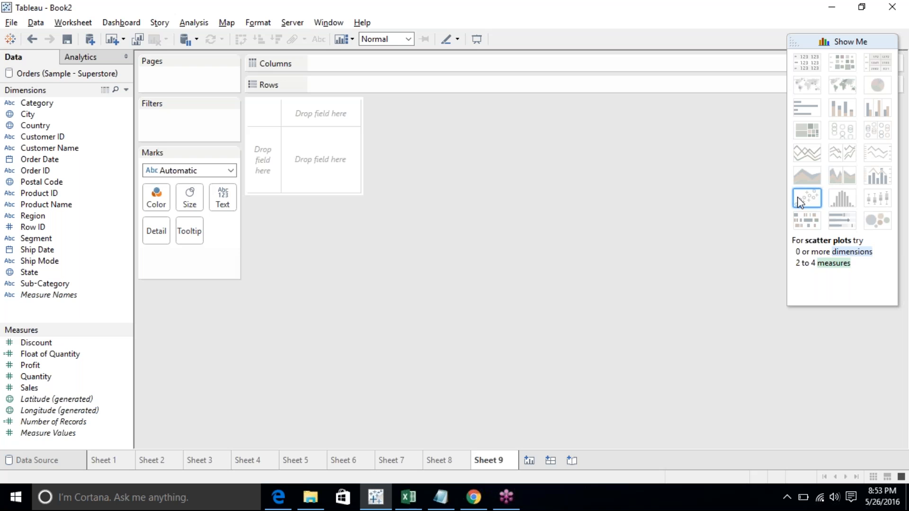
{"action": "left_click", "coordinate": [52, 365]}
{"action": "left_click", "coordinate": [43, 388], "text": "ctrl"}
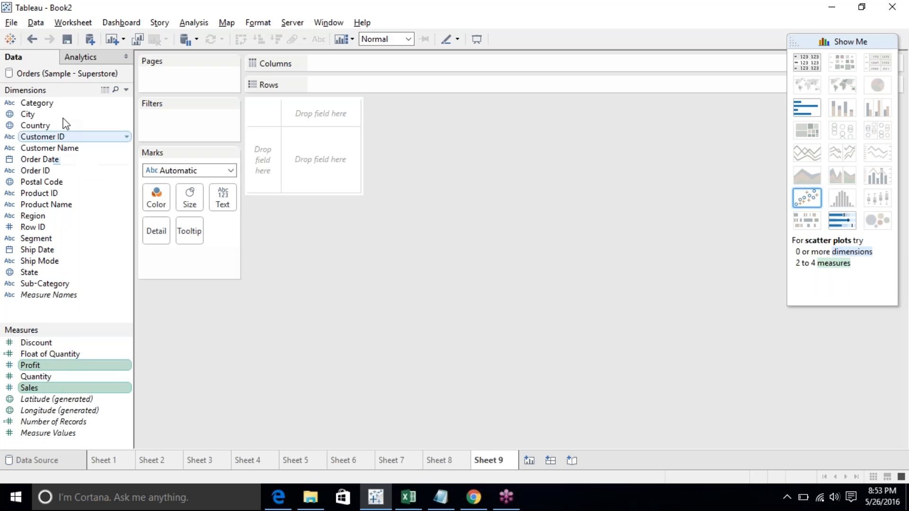
{"action": "left_click", "coordinate": [77, 107], "text": "ctrl"}
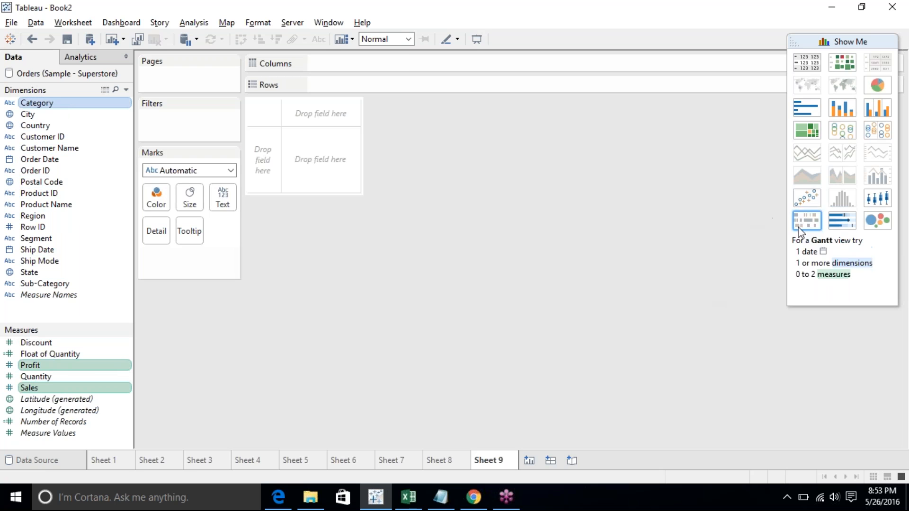
{"action": "left_click", "coordinate": [808, 201]}
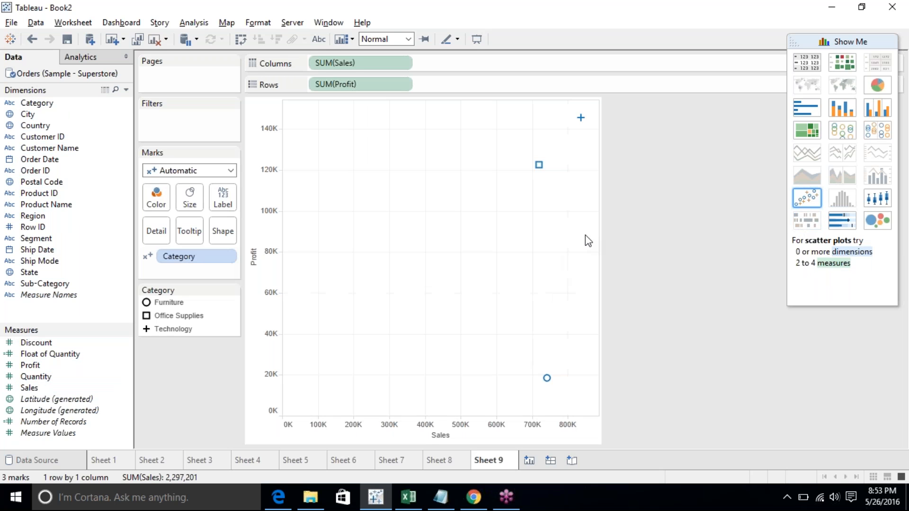
- Switch the Sales and Profit view to horizontal bars and back to the scatter plot
{"action": "left_click", "coordinate": [254, 354]}
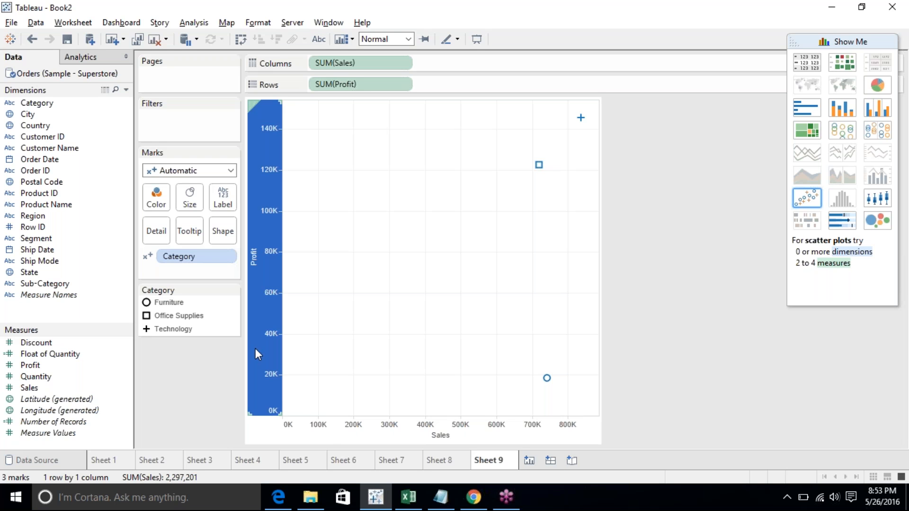
{"action": "left_click", "coordinate": [334, 440]}
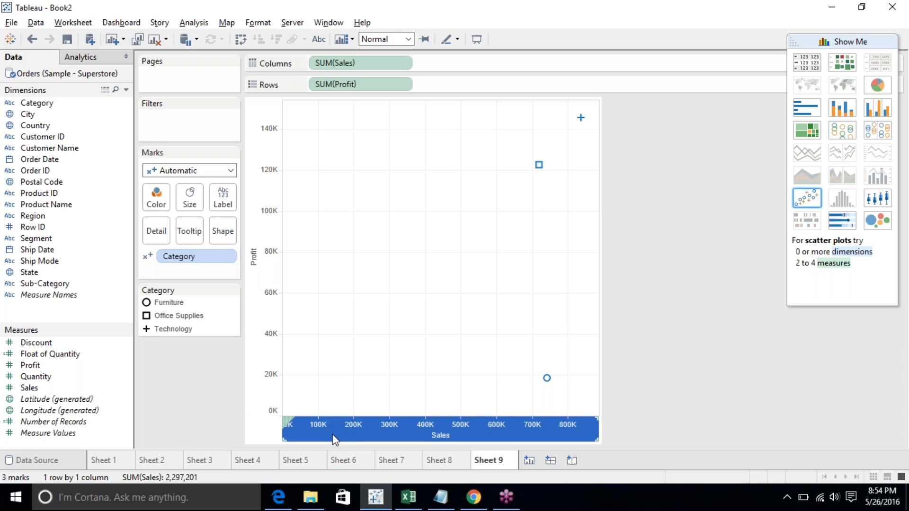
{"action": "left_click", "coordinate": [807, 108]}
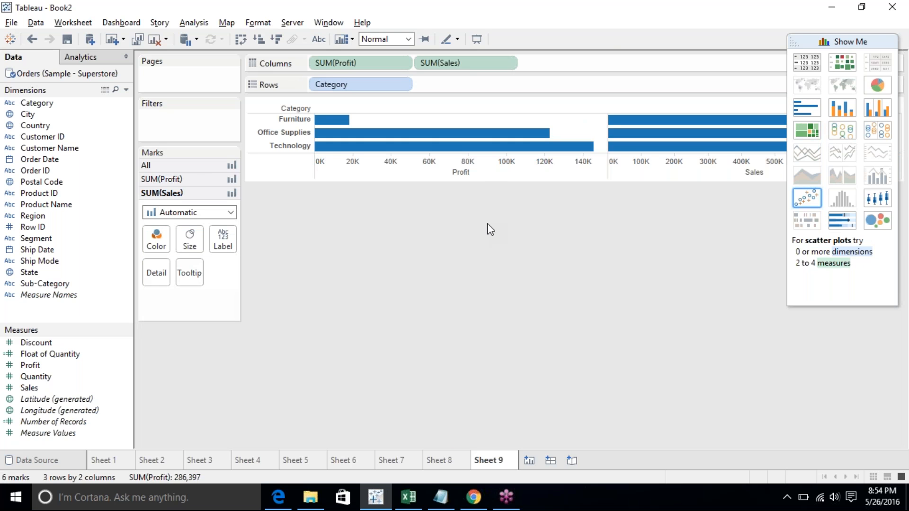
{"action": "left_click", "coordinate": [291, 120]}
{"action": "left_click", "coordinate": [287, 134]}
{"action": "left_click", "coordinate": [287, 134]}
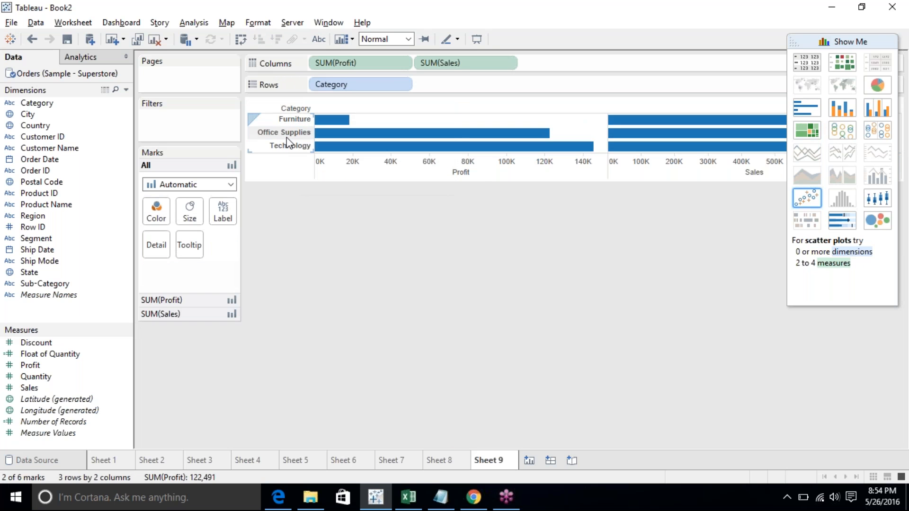
{"action": "left_click", "coordinate": [385, 162]}
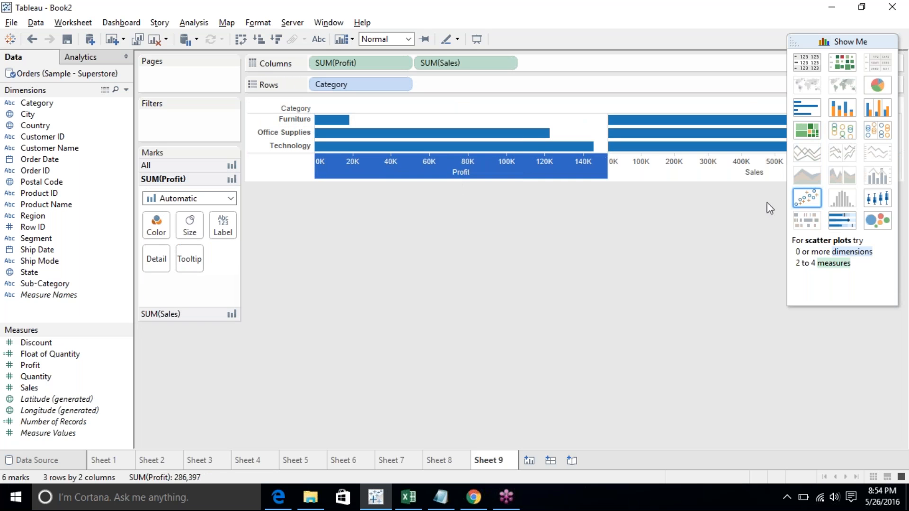
{"action": "left_click", "coordinate": [807, 198]}
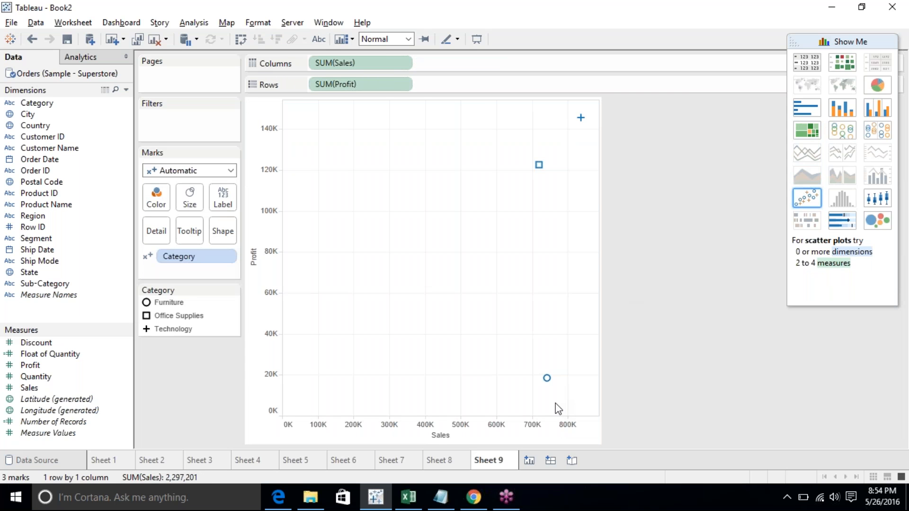
- Remove Category from the scatter plot's marks and color the marks by State instead
{"action": "left_click", "coordinate": [268, 268]}
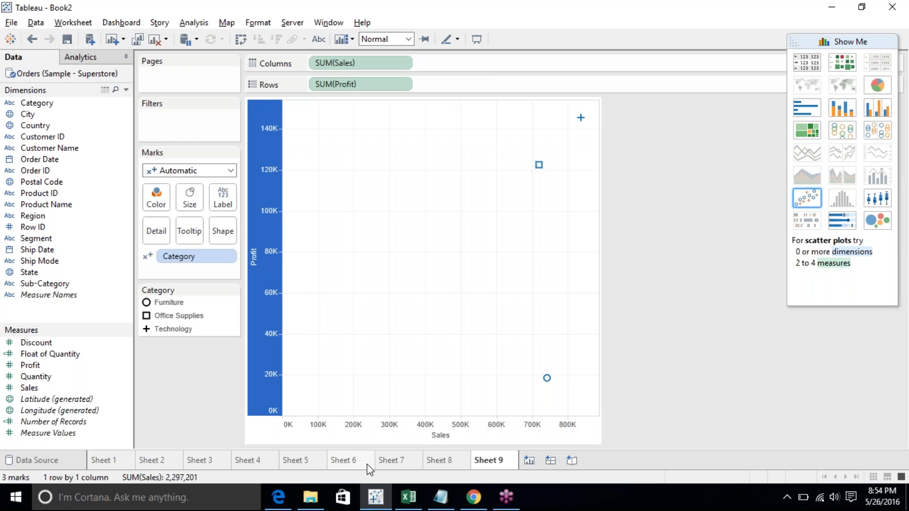
{"action": "left_click", "coordinate": [370, 436]}
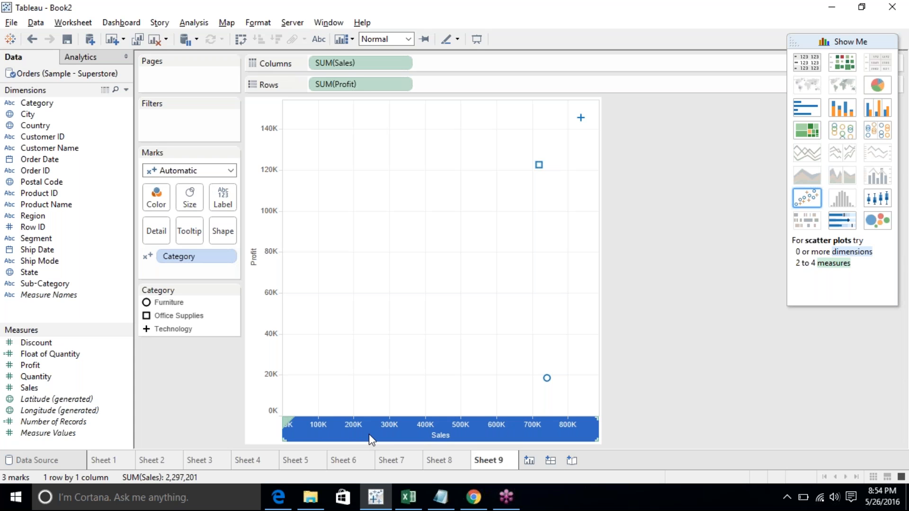
{"action": "left_click", "coordinate": [564, 207]}
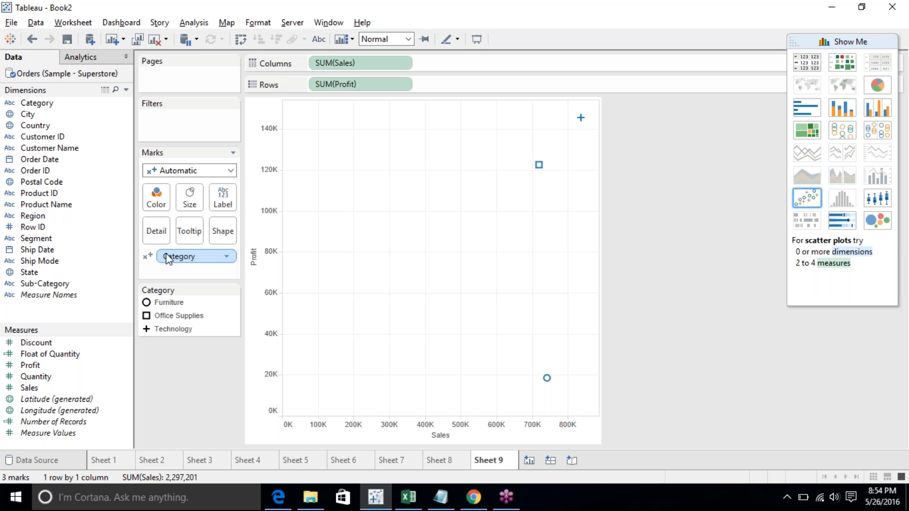
{"action": "left_click_drag", "start_coordinate": [162, 256], "coordinate": [220, 279]}
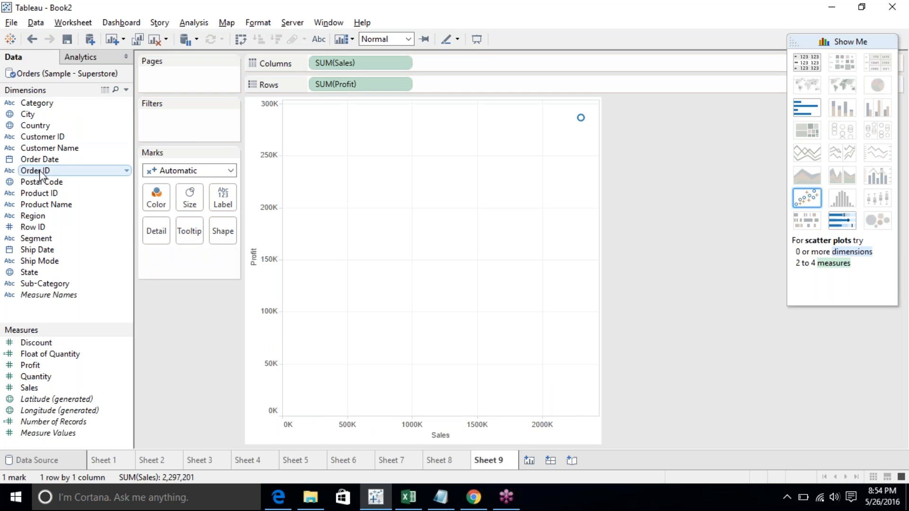
{"action": "left_click_drag", "start_coordinate": [28, 274], "coordinate": [156, 198]}
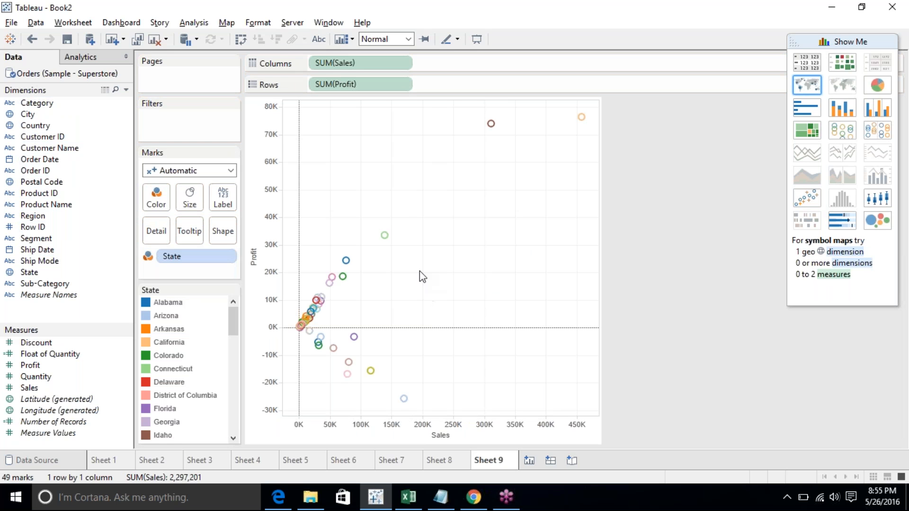
- Drag-select groups of state points and hover over marks to examine their tooltips, clearing the selection
{"action": "left_click_drag", "start_coordinate": [446, 203], "coordinate": [283, 416]}
{"action": "left_click", "coordinate": [491, 233]}
{"action": "left_click_drag", "start_coordinate": [472, 133], "coordinate": [599, 99]}
{"action": "left_click", "coordinate": [434, 157]}
{"action": "left_click_drag", "start_coordinate": [357, 135], "coordinate": [560, 186]}
{"action": "left_click_drag", "start_coordinate": [373, 257], "coordinate": [600, 102]}
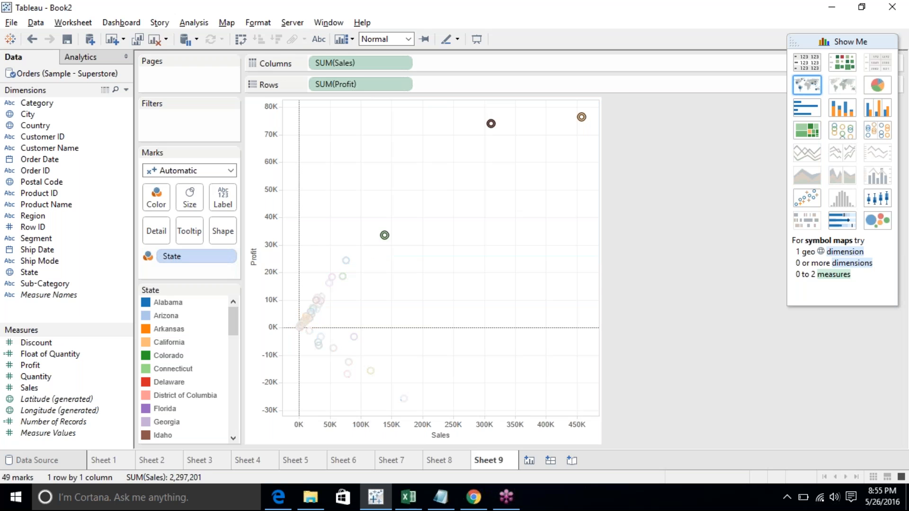
{"action": "left_click", "coordinate": [622, 164]}
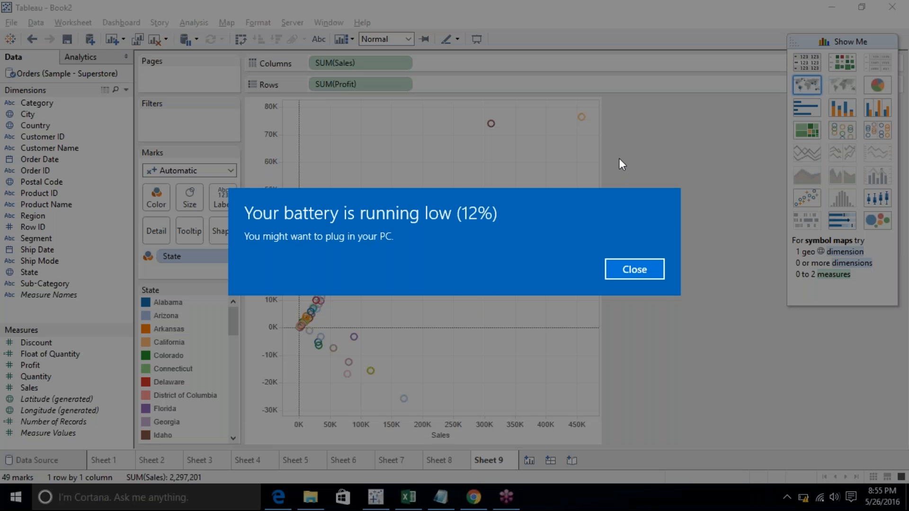
{"action": "left_click", "coordinate": [620, 159]}
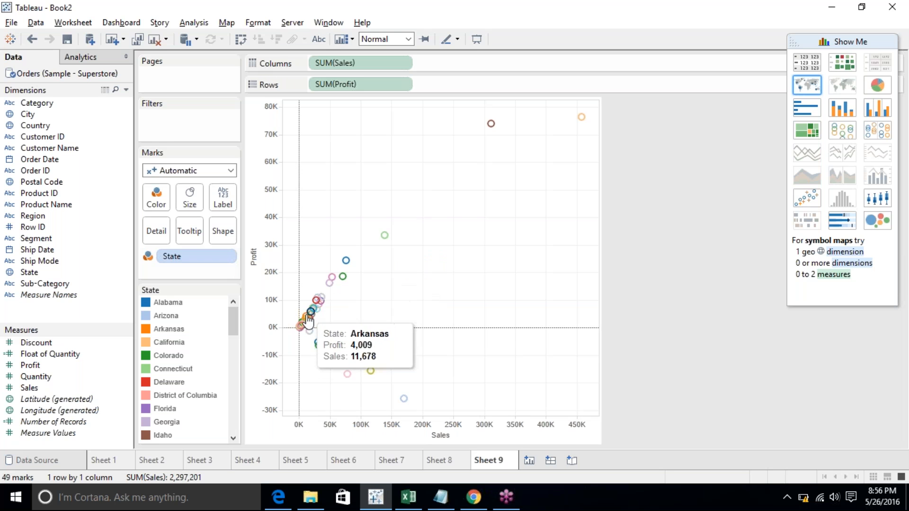
{"action": "mouse_move", "coordinate": [312, 314]}
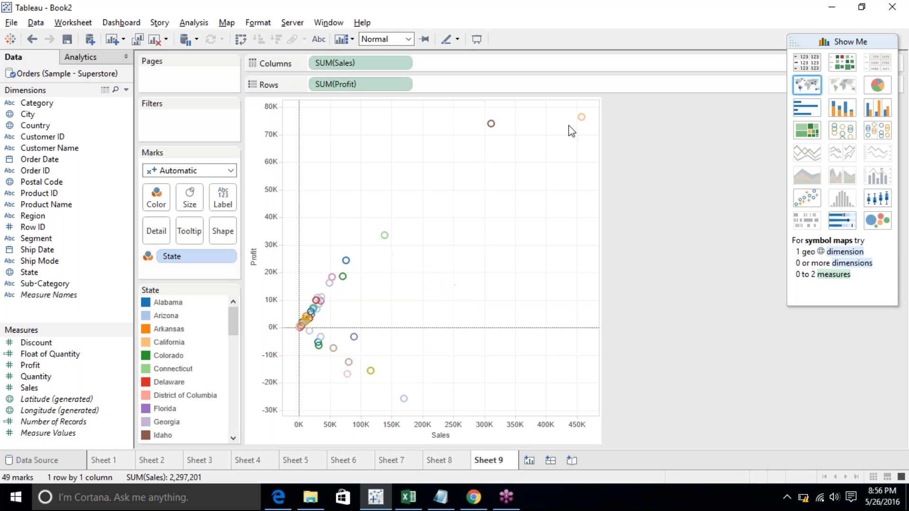
{"action": "mouse_move", "coordinate": [304, 329]}
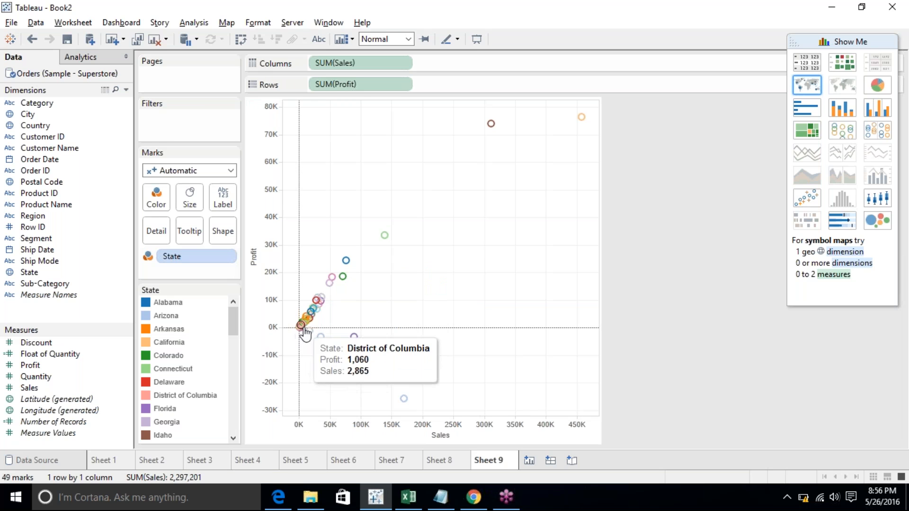
{"action": "mouse_move", "coordinate": [402, 407]}
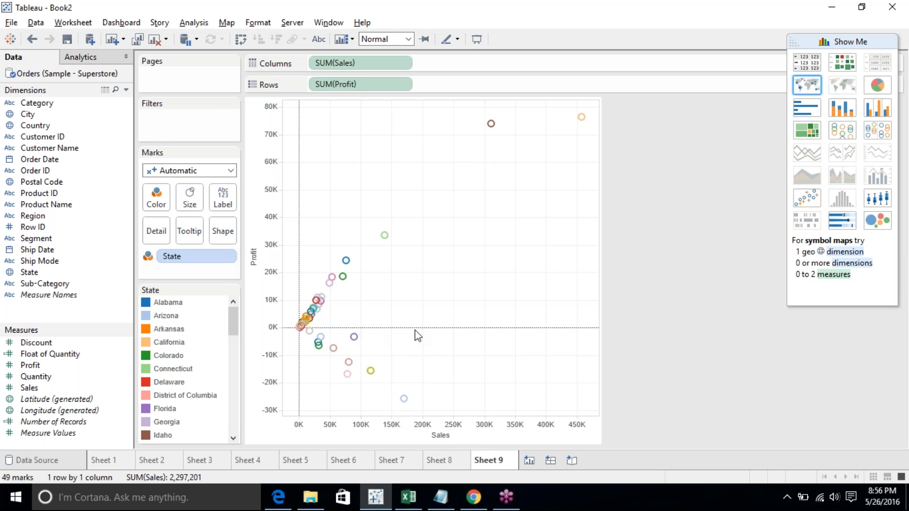
{"action": "mouse_move", "coordinate": [392, 248]}
- Reapply the scatter plot chart type and put State back on Color
{"action": "left_click", "coordinate": [814, 205]}
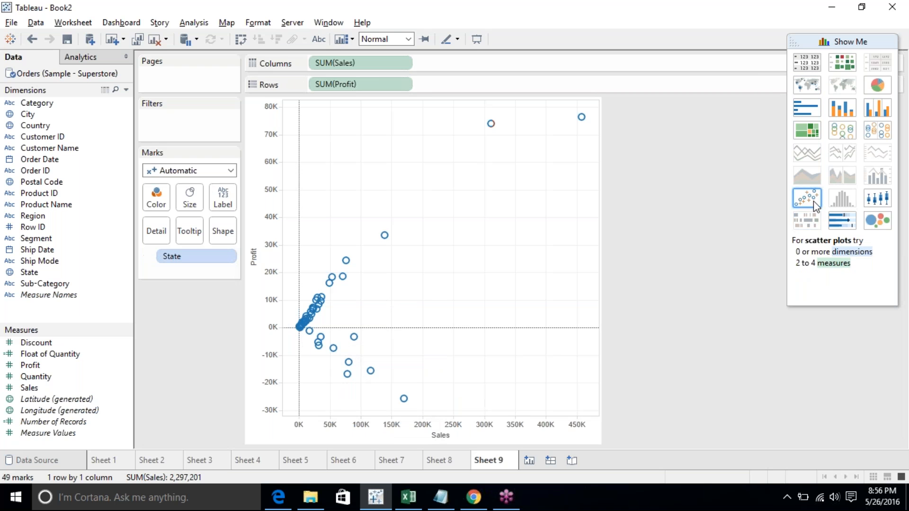
{"action": "left_click_drag", "start_coordinate": [189, 256], "coordinate": [163, 201]}
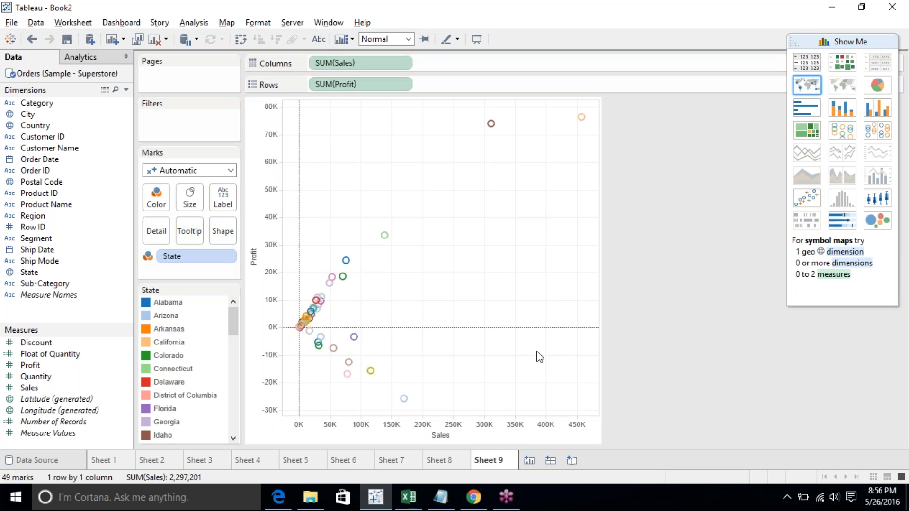
{"action": "left_click", "coordinate": [232, 240]}
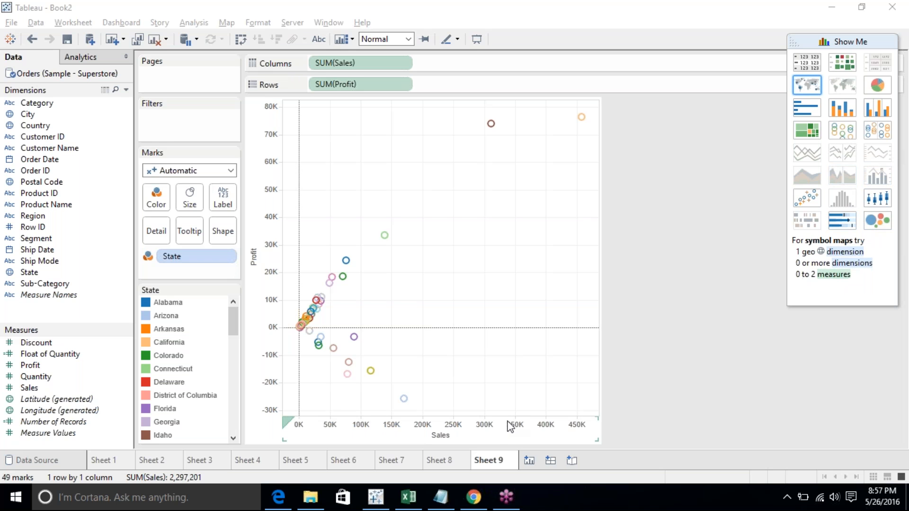
- Add a new worksheet, rename the scatter plot sheet as Scatter, and open the new sheet
{"action": "left_click", "coordinate": [529, 460]}
{"action": "double_click", "coordinate": [487, 460]}
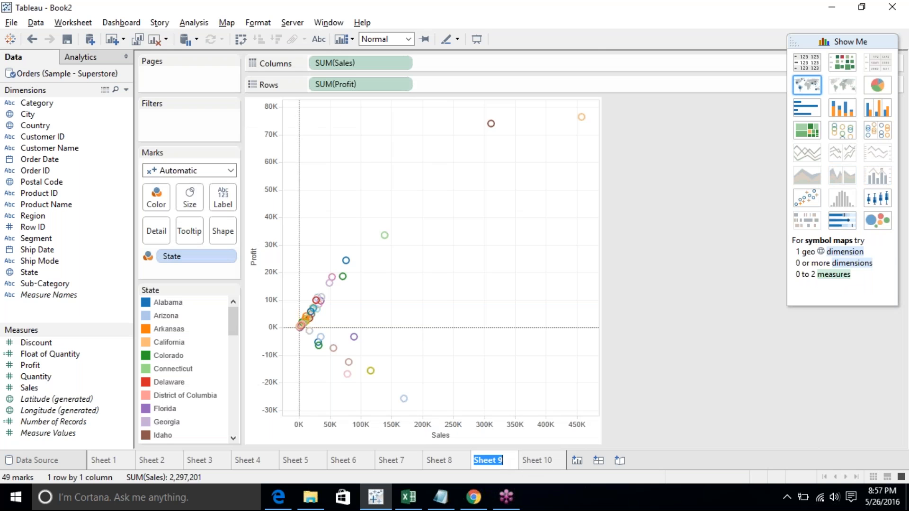
{"action": "type", "text": "Scatter"}
{"action": "key", "text": "Return"}
{"action": "left_click", "coordinate": [539, 463]}
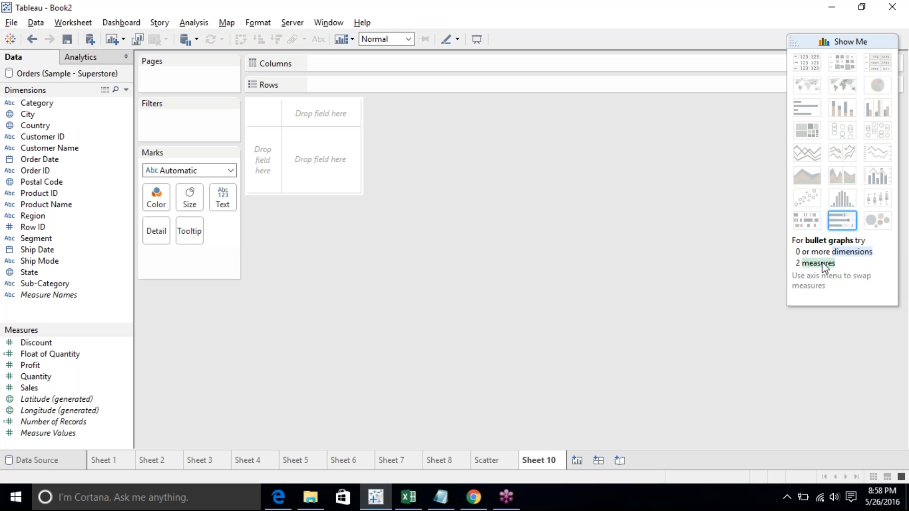
- Select Category, Quantity and Discount and build a bullet graph from Show Me
{"action": "left_click", "coordinate": [37, 104]}
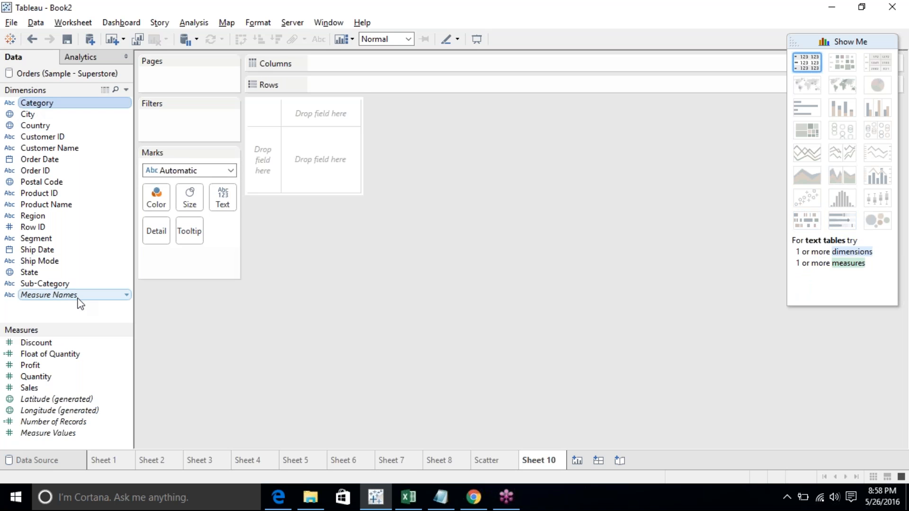
{"action": "left_click", "coordinate": [82, 367], "text": "ctrl"}
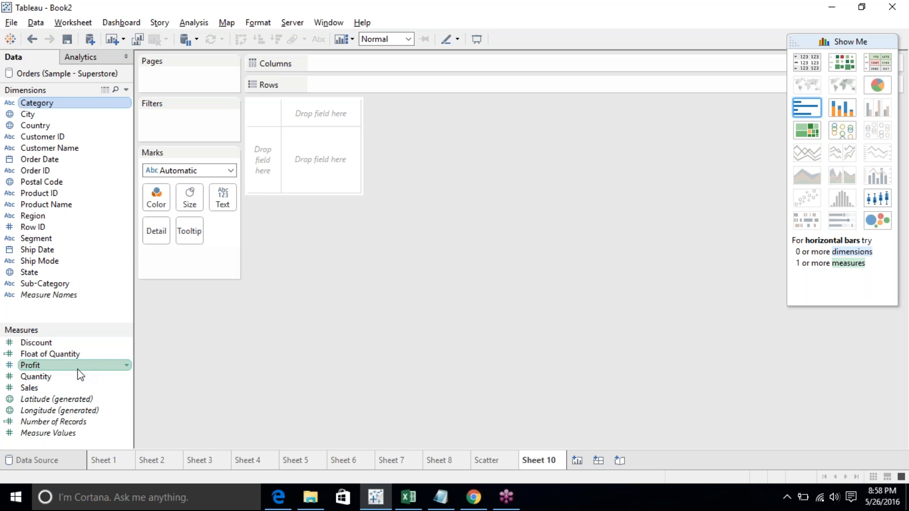
{"action": "left_click", "coordinate": [75, 373]}
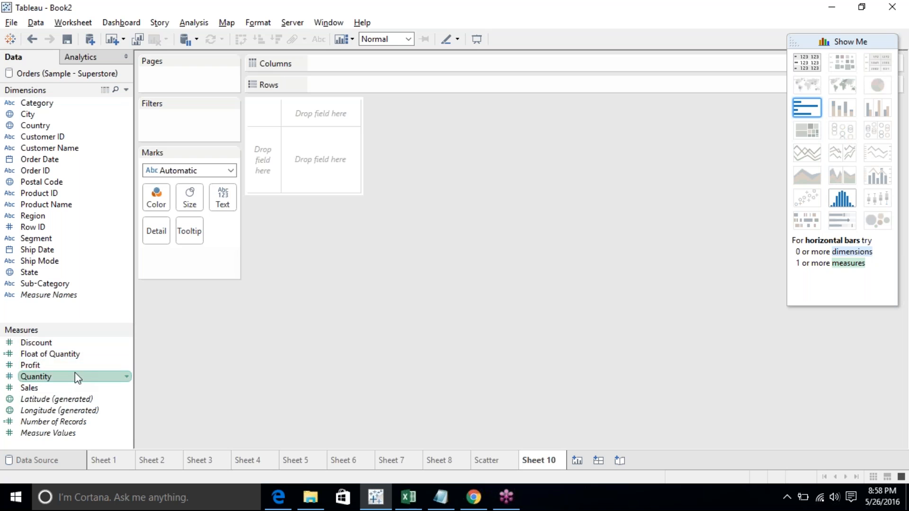
{"action": "left_click", "coordinate": [76, 344], "text": "ctrl"}
{"action": "left_click", "coordinate": [85, 104], "text": "ctrl"}
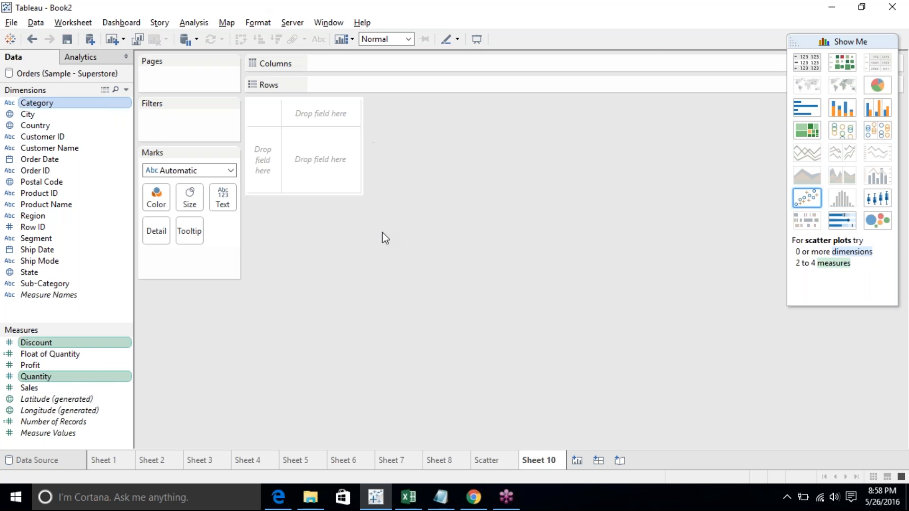
{"action": "left_click", "coordinate": [840, 225]}
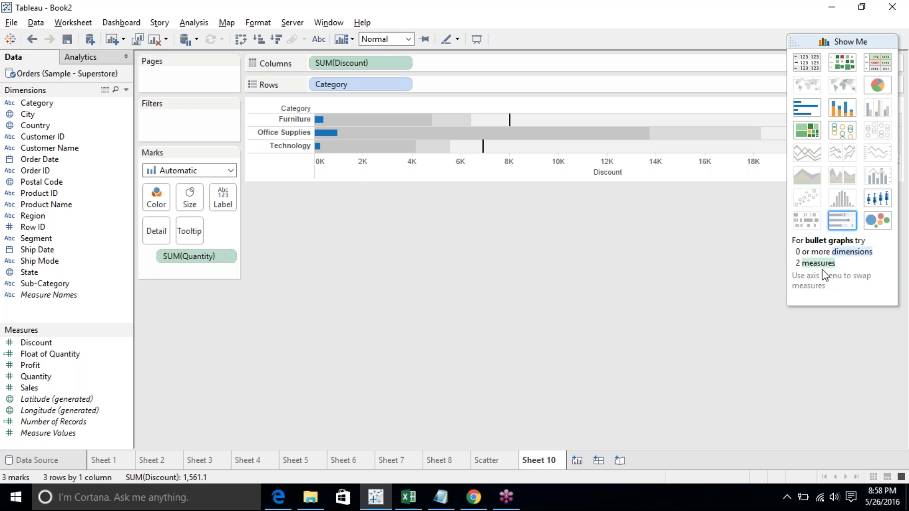
- Close Show Me and select the Technology bar to inspect its tooltip, then clear the selection
{"action": "left_click", "coordinate": [859, 38]}
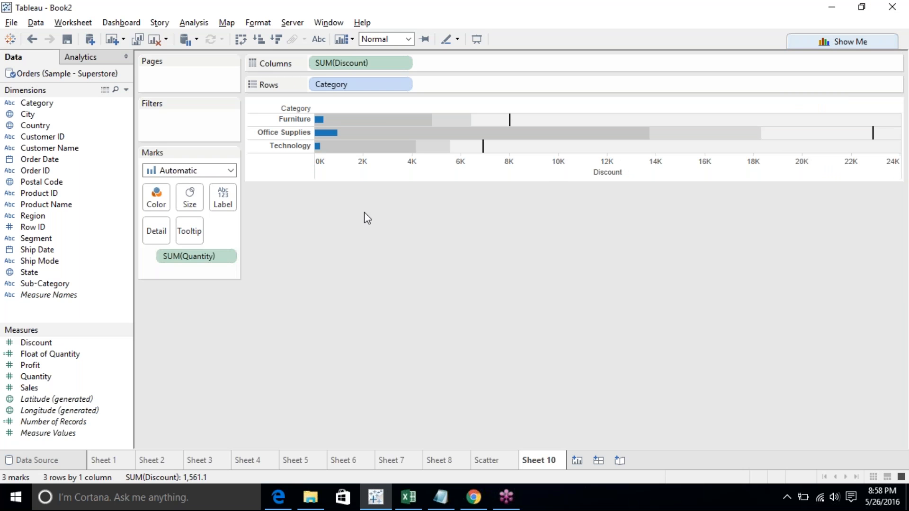
{"action": "left_click", "coordinate": [318, 147]}
{"action": "left_click", "coordinate": [318, 147]}
{"action": "mouse_move", "coordinate": [320, 150]}
{"action": "left_click", "coordinate": [318, 146]}
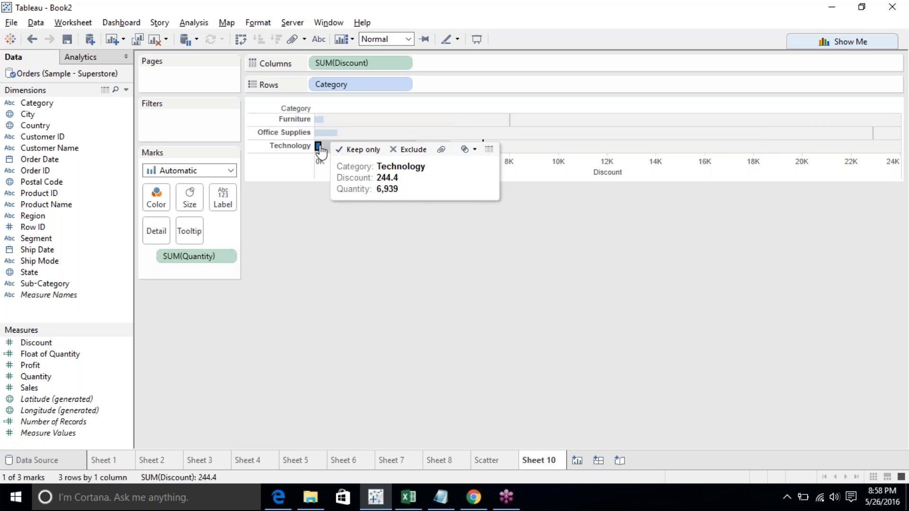
{"action": "left_click", "coordinate": [547, 257]}
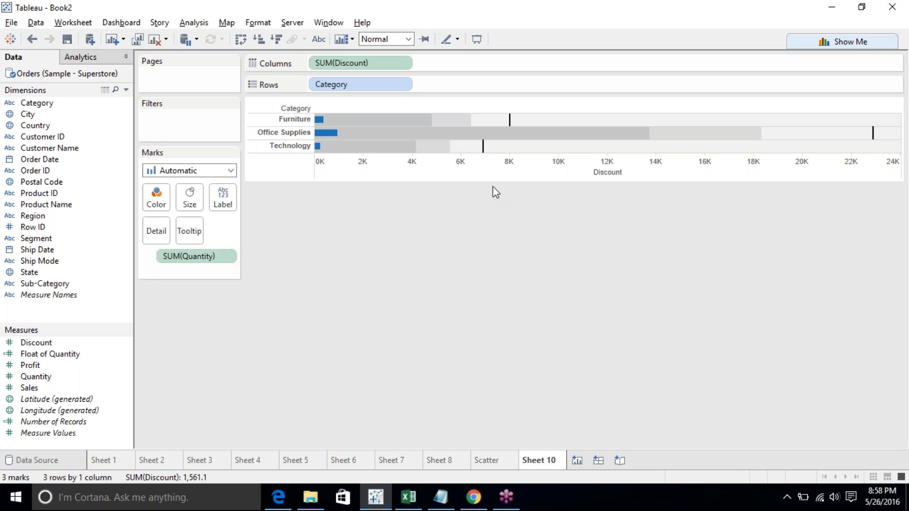
- Inspect the average reference line on the Technology row of the bullet graph, then dismiss it
{"action": "left_click", "coordinate": [484, 147]}
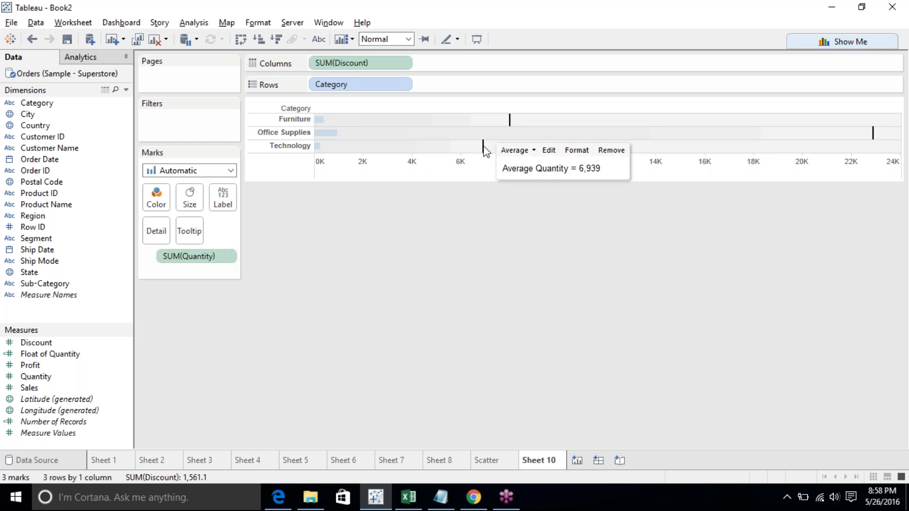
{"action": "left_click", "coordinate": [484, 148]}
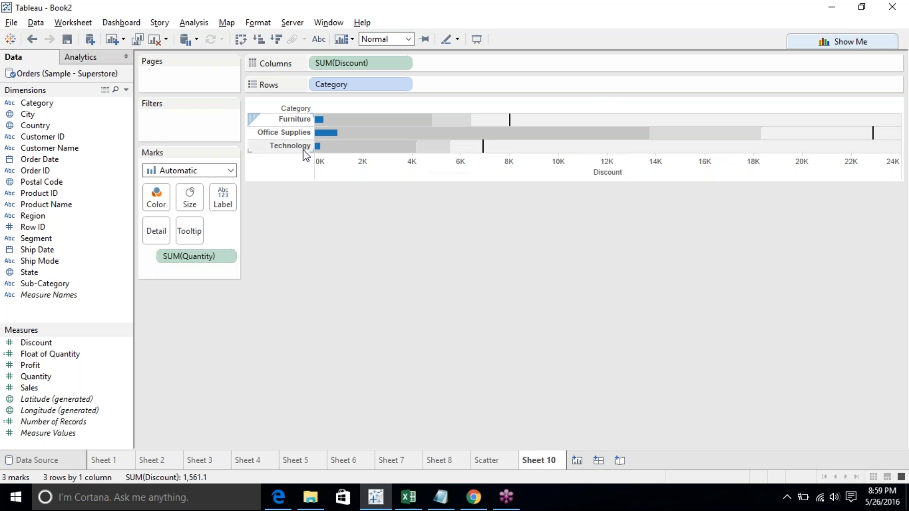
{"action": "mouse_move", "coordinate": [318, 151]}
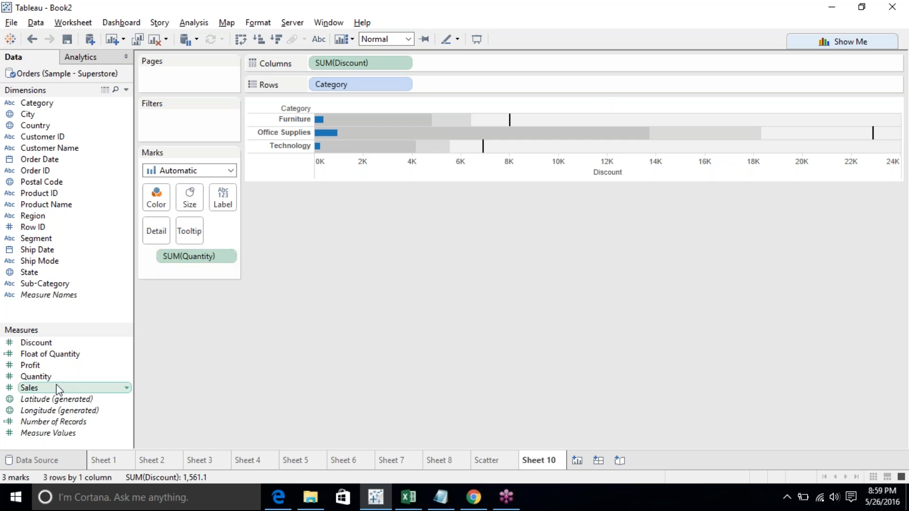
- Create a calculated field from Order Date with the formula Case YEAR([Order Date]) when 2011 then [Sales] ELSE 0 END
{"action": "right_click", "coordinate": [54, 162]}
{"action": "mouse_move", "coordinate": [142, 256]}
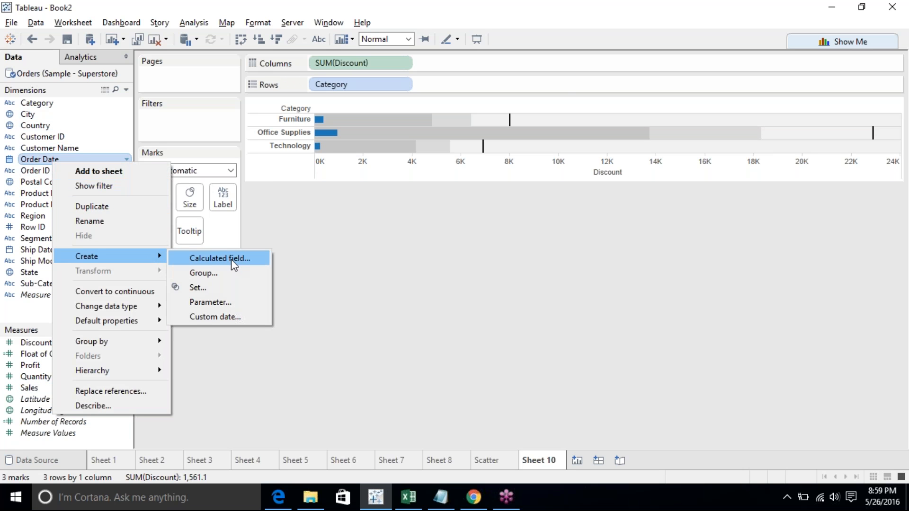
{"action": "left_click", "coordinate": [232, 260]}
{"action": "left_click", "coordinate": [289, 197]}
{"action": "type", "text": "Case [Order Date"}
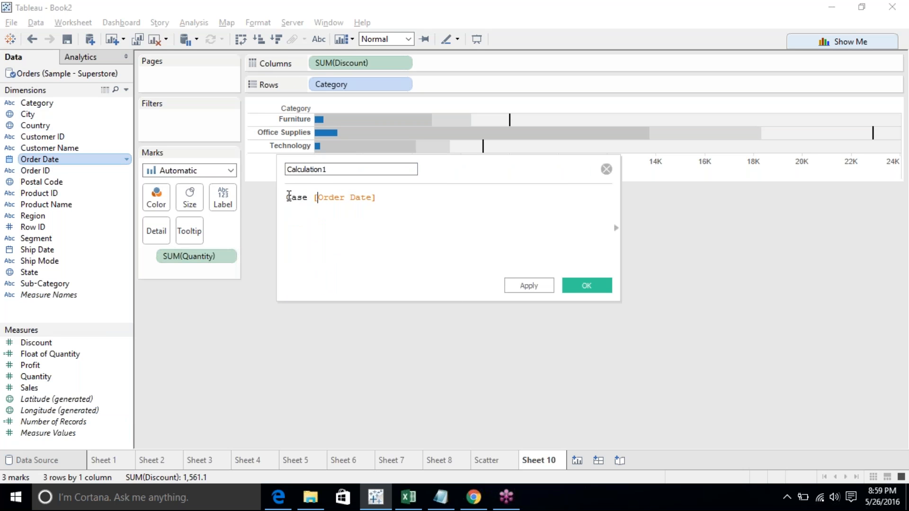
{"action": "key", "text": "End"}
{"action": "type", "text": "when"}
{"action": "key", "text": "Left"}
{"action": "key", "text": "Left"}
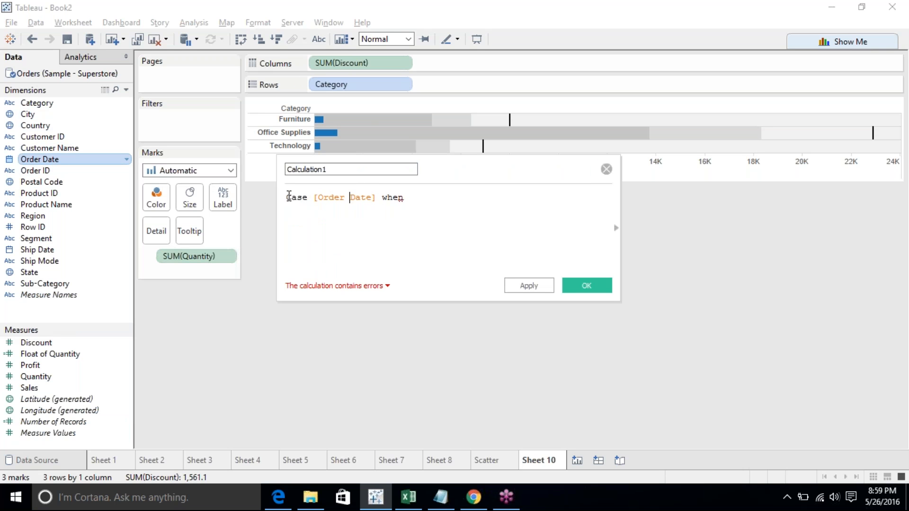
{"action": "type", "text": "year"}
{"action": "key", "text": "Return"}
{"action": "key", "text": "Delete"}
{"action": "key", "text": "ctrl+Right"}
{"action": "key", "text": "ctrl+Right"}
{"action": "type", "text": ")"}
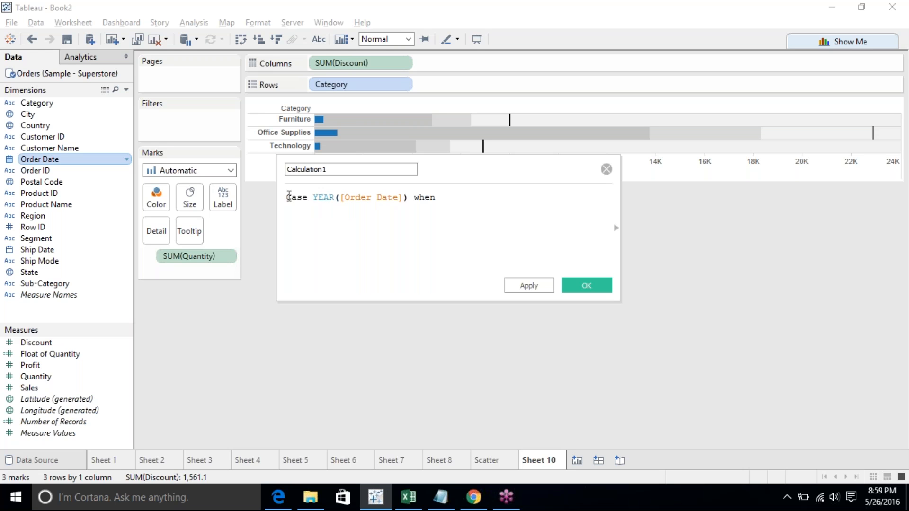
{"action": "type", "text": " when 2011 then [Sales]"}
{"action": "key", "text": "Return"}
{"action": "type", "text": "ELSE 0"}
{"action": "key", "text": "Return"}
{"action": "type", "text": "END"}
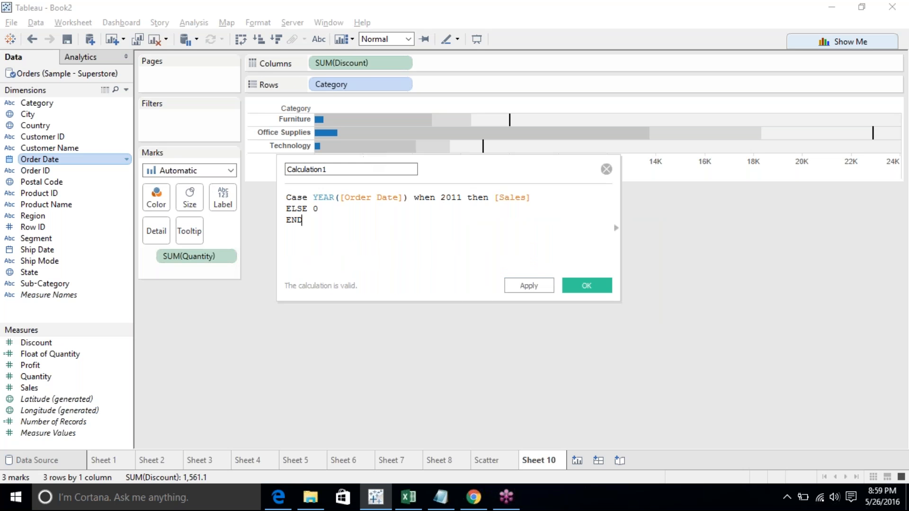
- Name the calculated field 2011 Sales and save it
{"action": "double_click", "coordinate": [365, 169]}
{"action": "type", "text": "2011 Sales"}
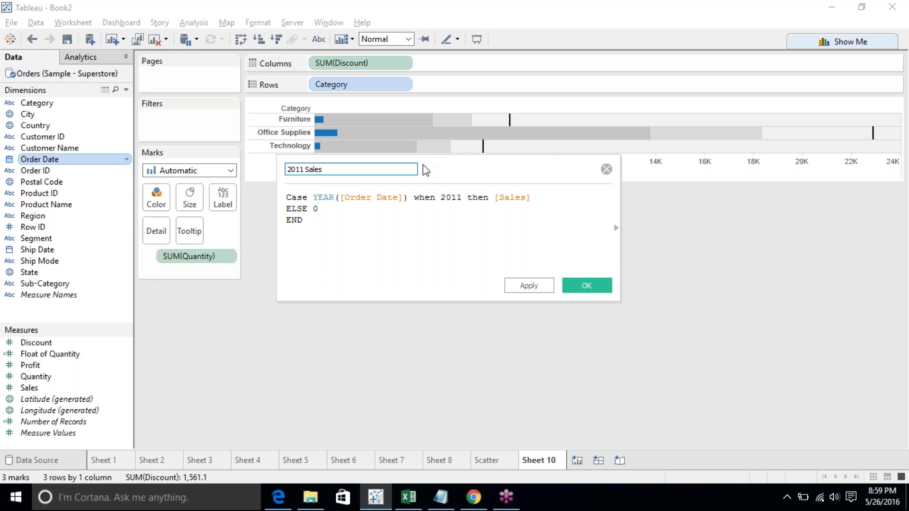
{"action": "left_click", "coordinate": [584, 284]}
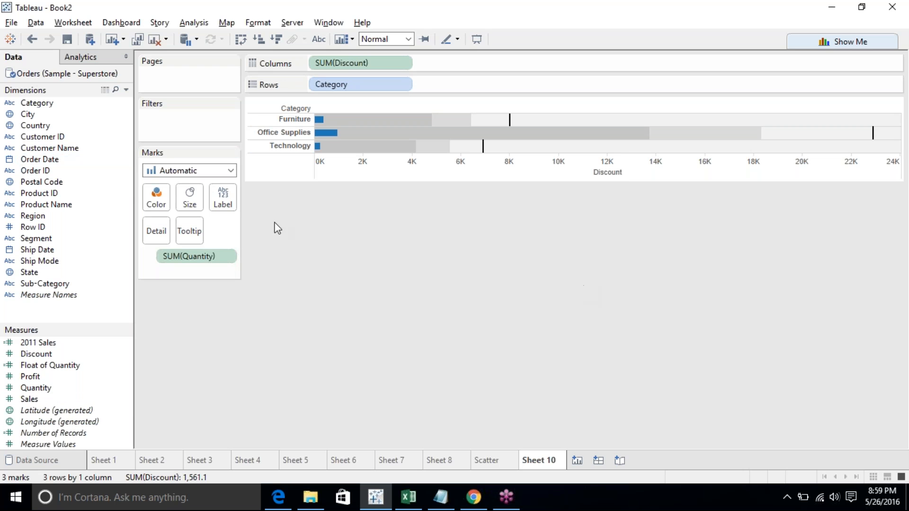
- Create a calculated field named 2012 Sales with the formula case YEAR([Order Date]) when 2012 then [Sales] ELSE 0 END
{"action": "right_click", "coordinate": [53, 158]}
{"action": "mouse_move", "coordinate": [133, 250]}
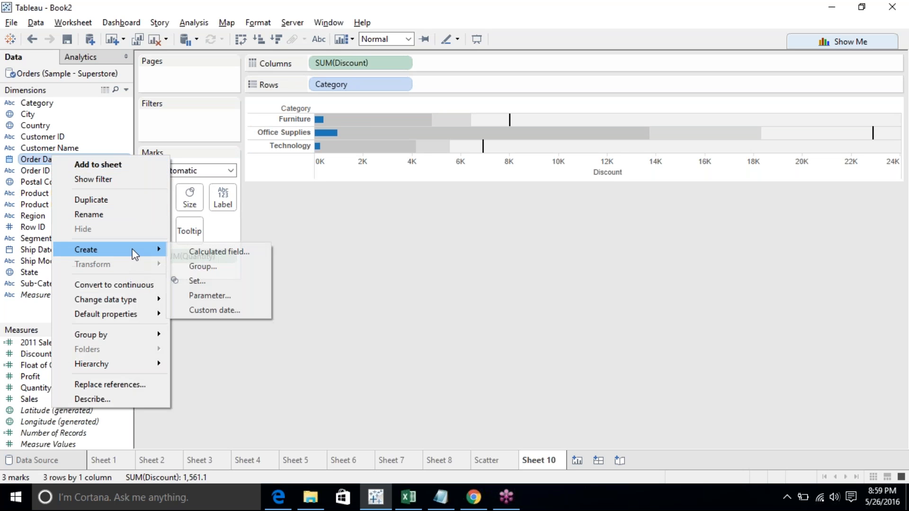
{"action": "left_click", "coordinate": [208, 250]}
{"action": "type", "text": "2012 "}
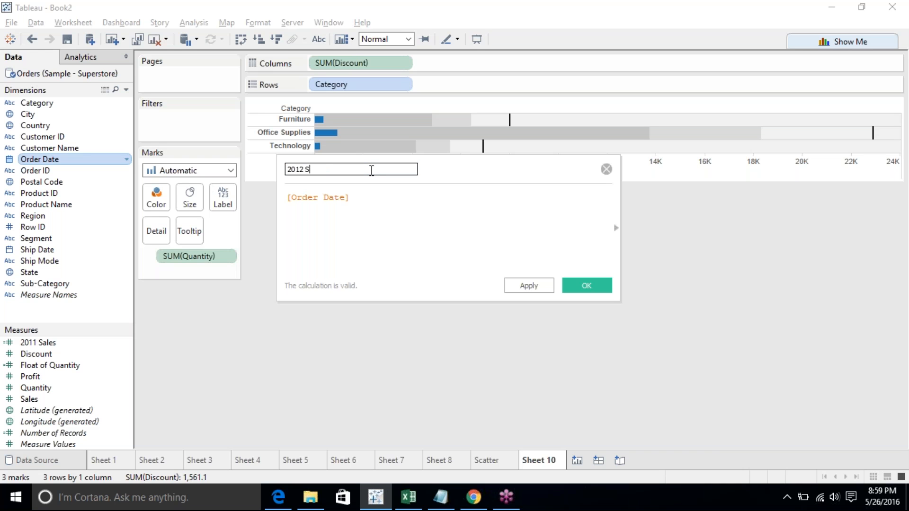
{"action": "type", "text": "Sales"}
{"action": "key", "text": "Tab"}
{"action": "type", "text": "case    "}
{"action": "type", "text": "year"}
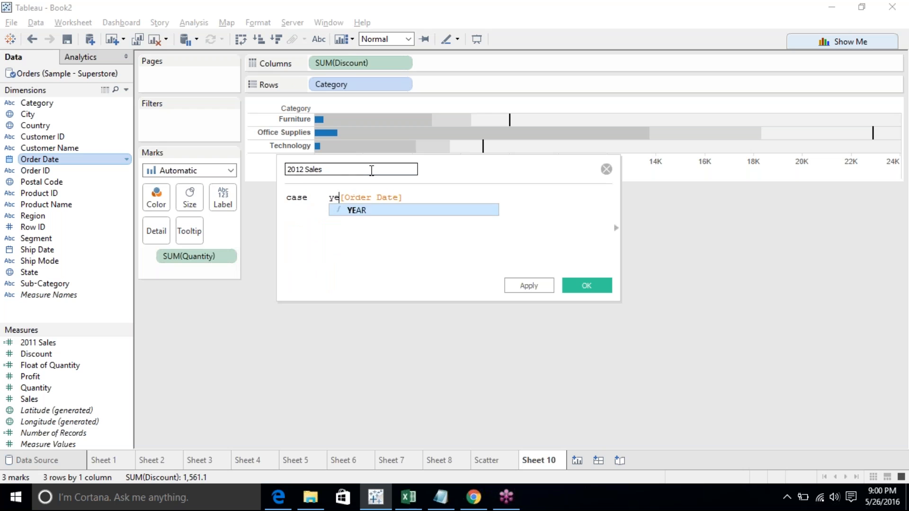
{"action": "key", "text": "Return"}
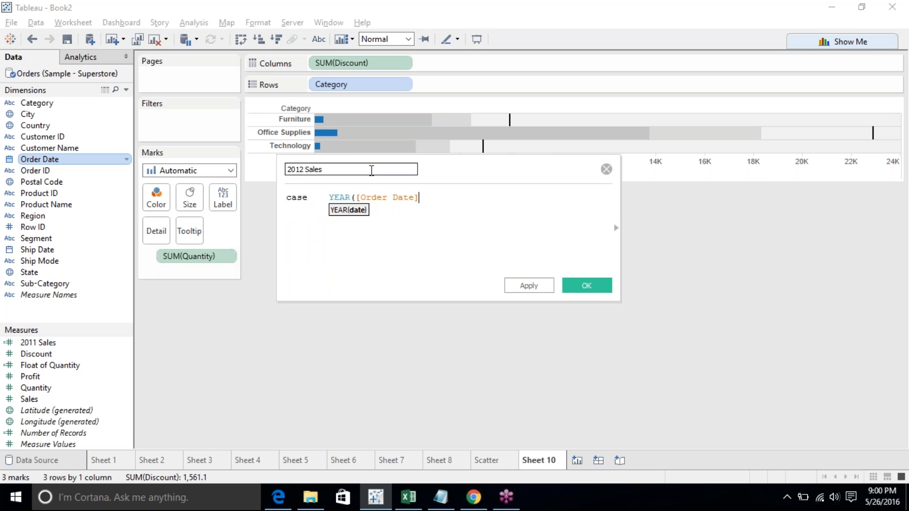
{"action": "type", "text": ")"}
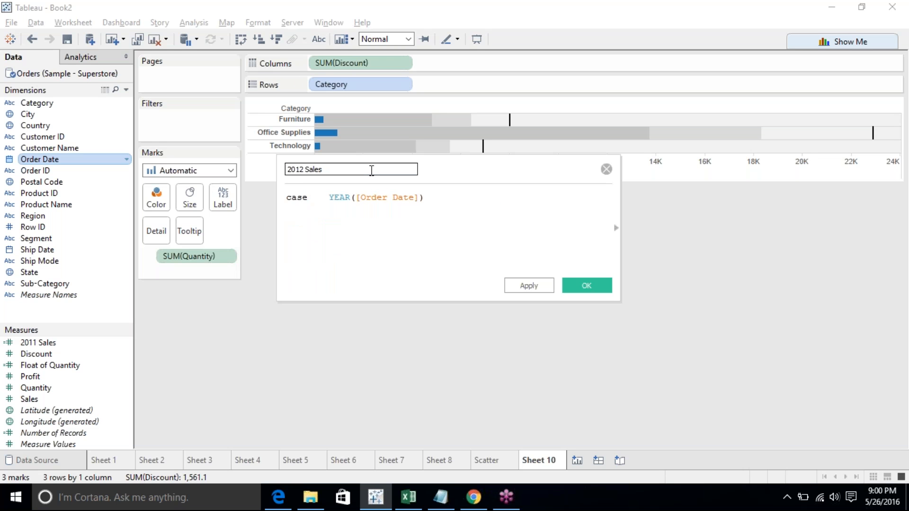
{"action": "type", "text": " when 2012 the"}
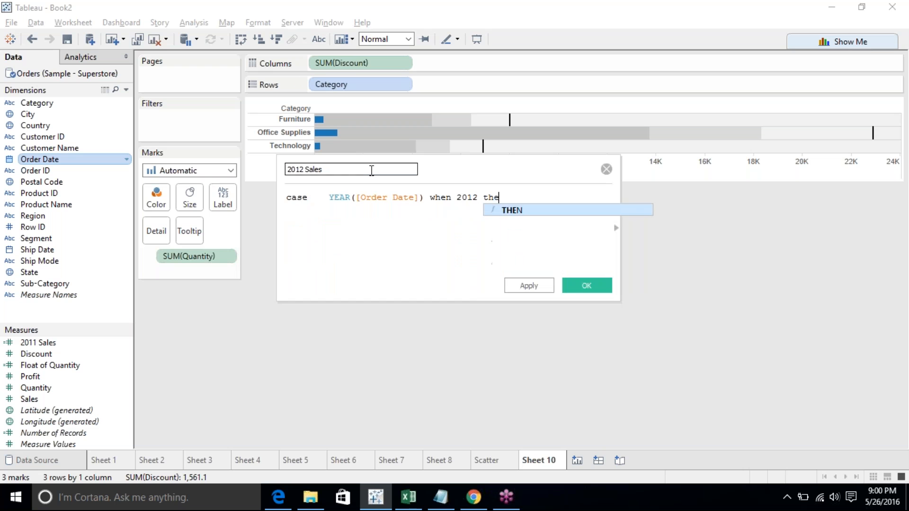
{"action": "type", "text": "n [Sa"}
{"action": "key", "text": "Return"}
{"action": "key", "text": "Return"}
{"action": "type", "text": "ELSE"}
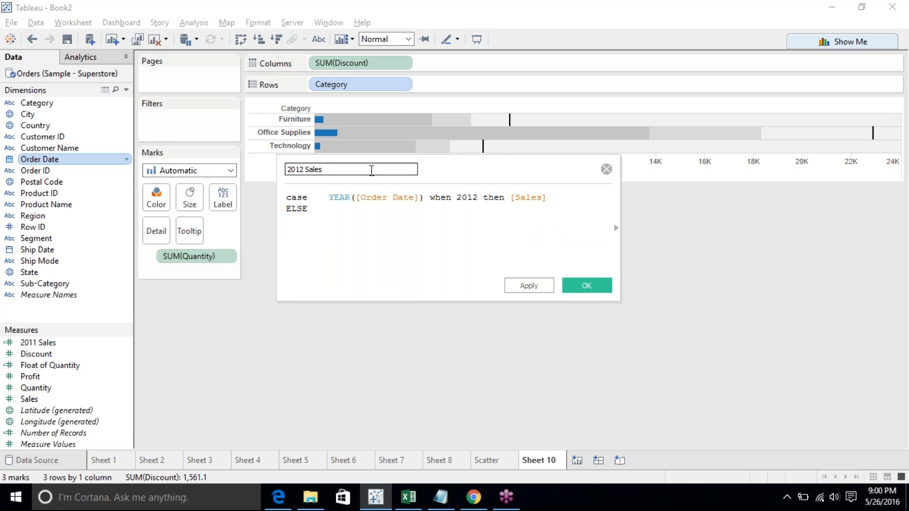
{"action": "type", "text": " 0"}
{"action": "key", "text": "Return"}
{"action": "type", "text": "END"}
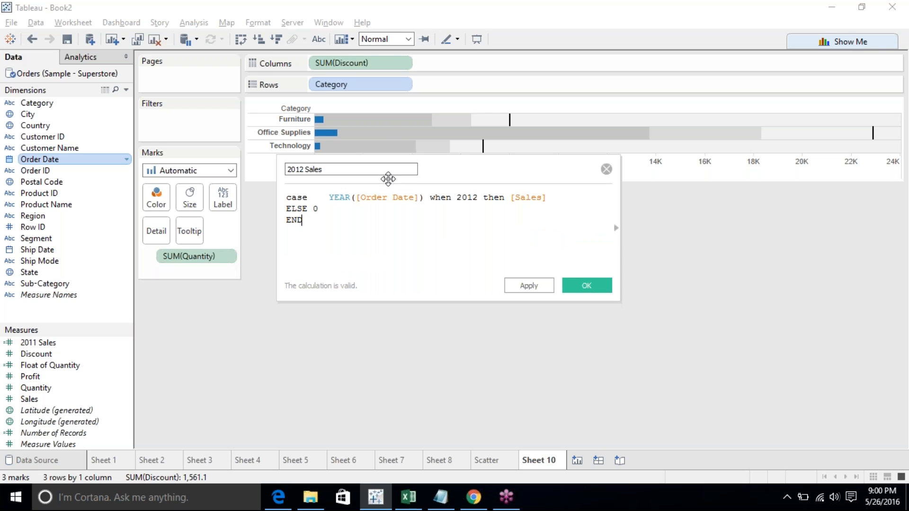
{"action": "left_click", "coordinate": [324, 169]}
{"action": "left_click_drag", "start_coordinate": [324, 169], "coordinate": [286, 170]}
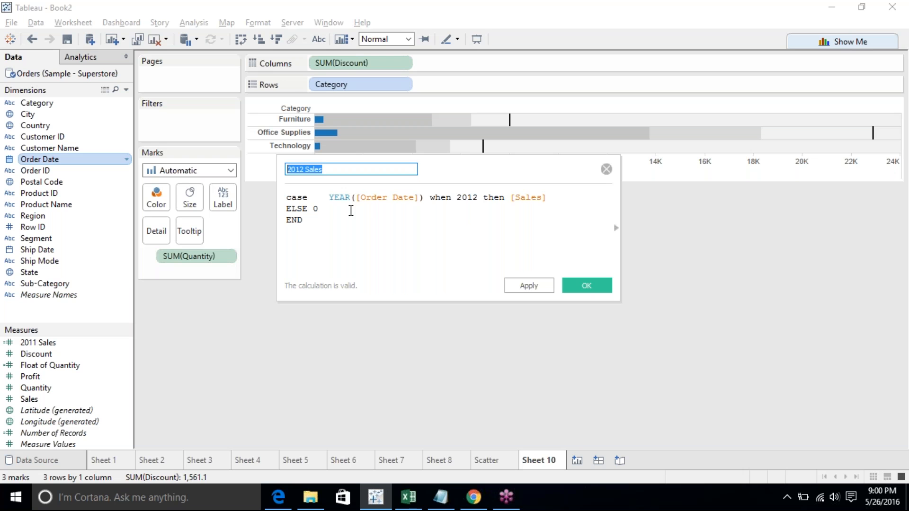
{"action": "left_click", "coordinate": [66, 343]}
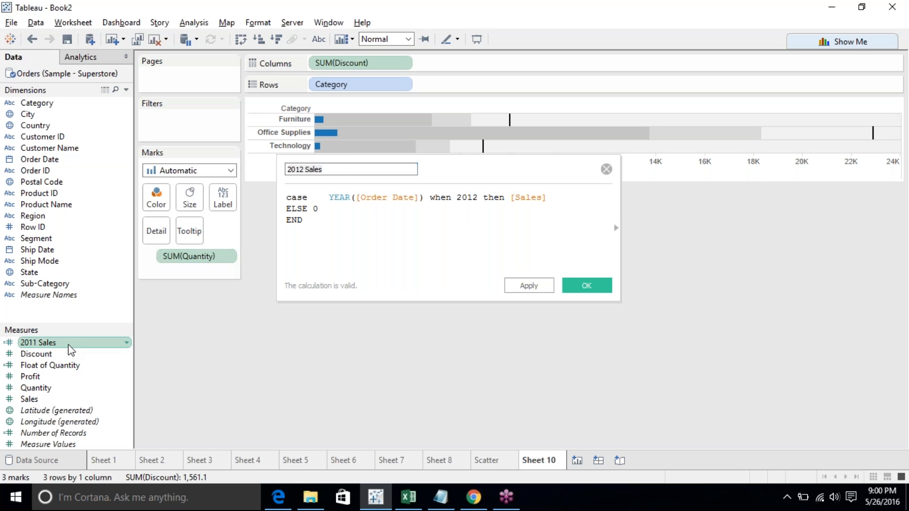
{"action": "left_click", "coordinate": [586, 286]}
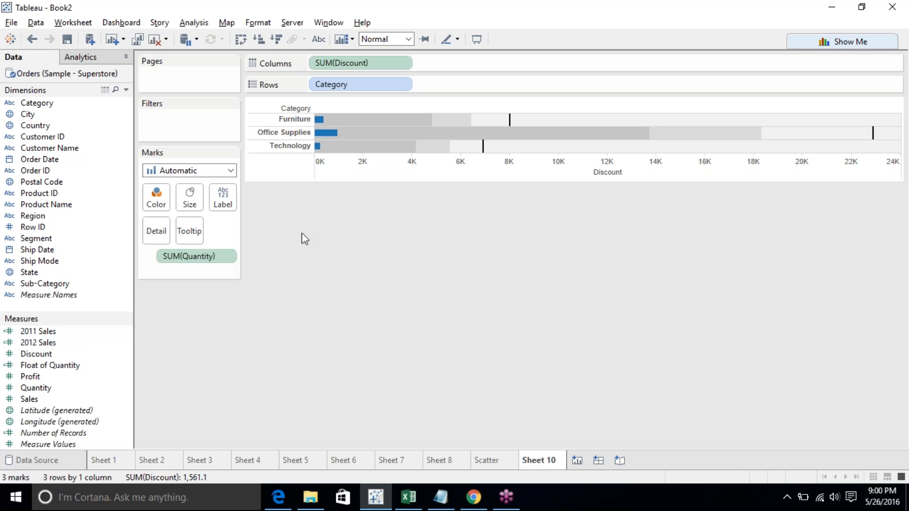
- Select 2011 Sales, 2012 Sales and Category, clear the sheet, and build a bullet graph from Show Me
{"action": "left_click", "coordinate": [46, 331], "text": "ctrl"}
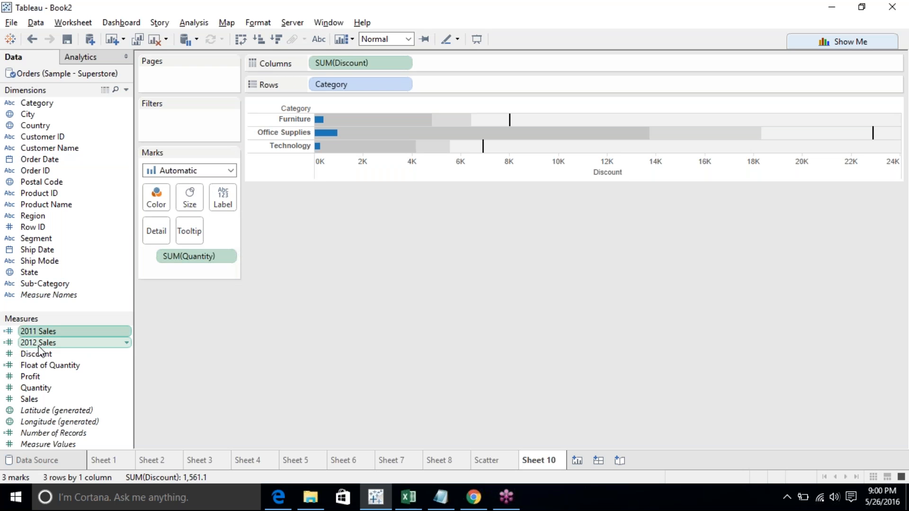
{"action": "left_click", "coordinate": [53, 114], "text": "ctrl"}
{"action": "left_click", "coordinate": [49, 104], "text": "ctrl"}
{"action": "left_click", "coordinate": [46, 114], "text": "ctrl"}
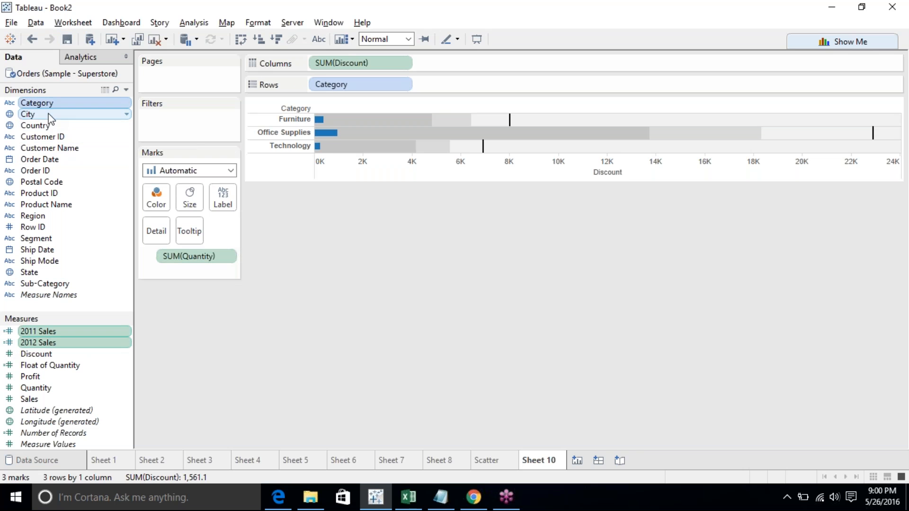
{"action": "left_click", "coordinate": [154, 37]}
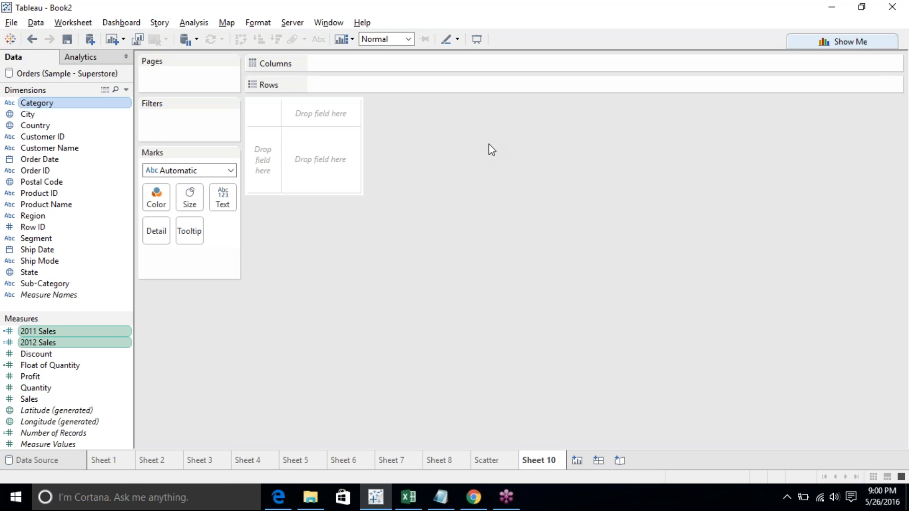
{"action": "left_click", "coordinate": [863, 41]}
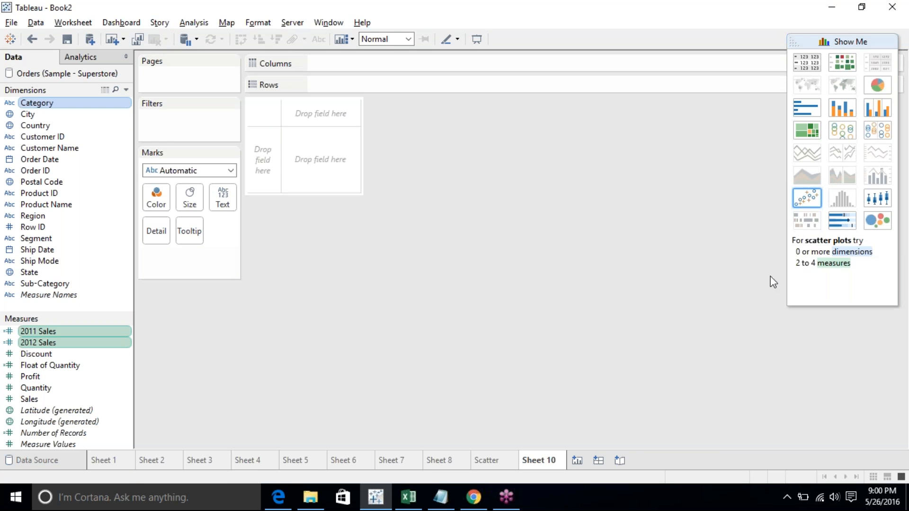
{"action": "left_click", "coordinate": [842, 221]}
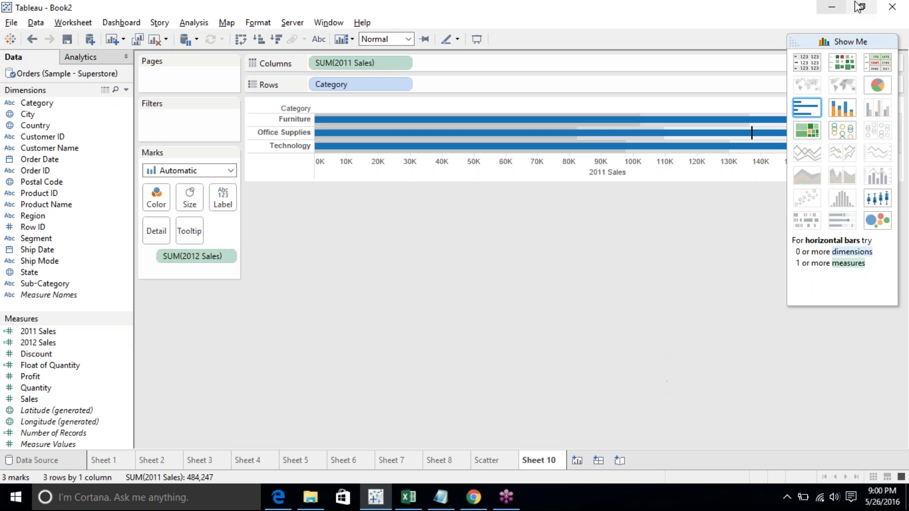
{"action": "left_click", "coordinate": [848, 42]}
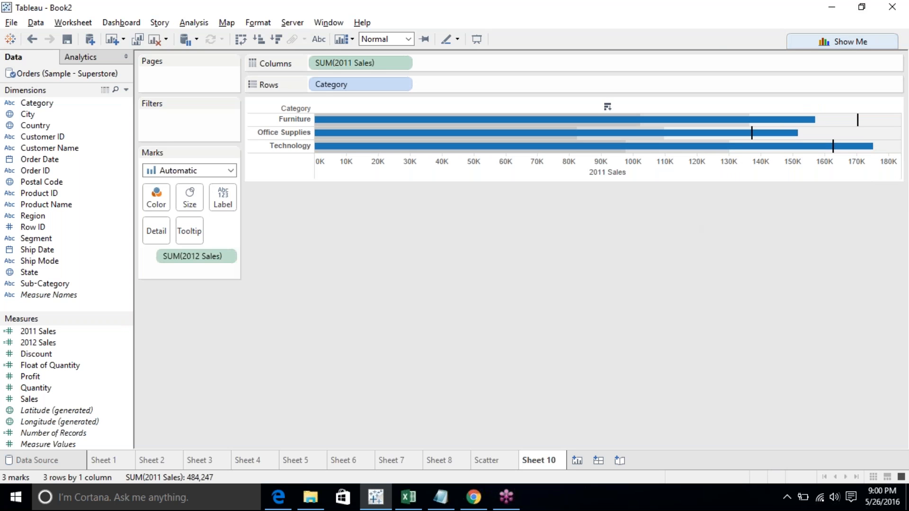
- Inspect the tooltips of the Office Supplies and Technology bars in the bullet graph, then clear the selection
{"action": "mouse_move", "coordinate": [464, 151]}
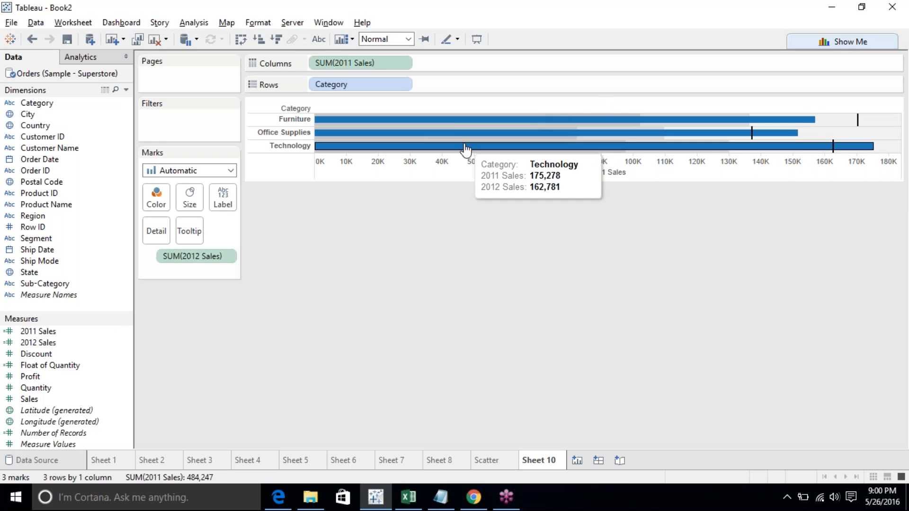
{"action": "left_click", "coordinate": [427, 135]}
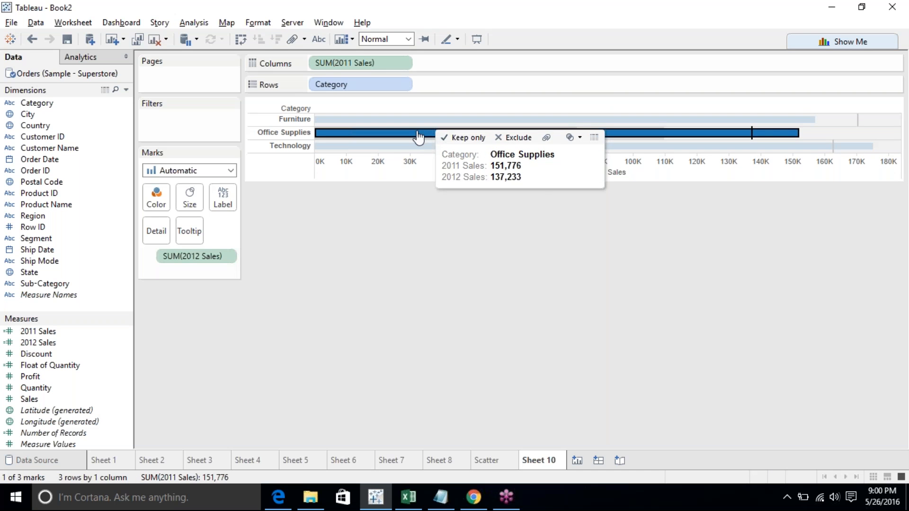
{"action": "left_click", "coordinate": [376, 211]}
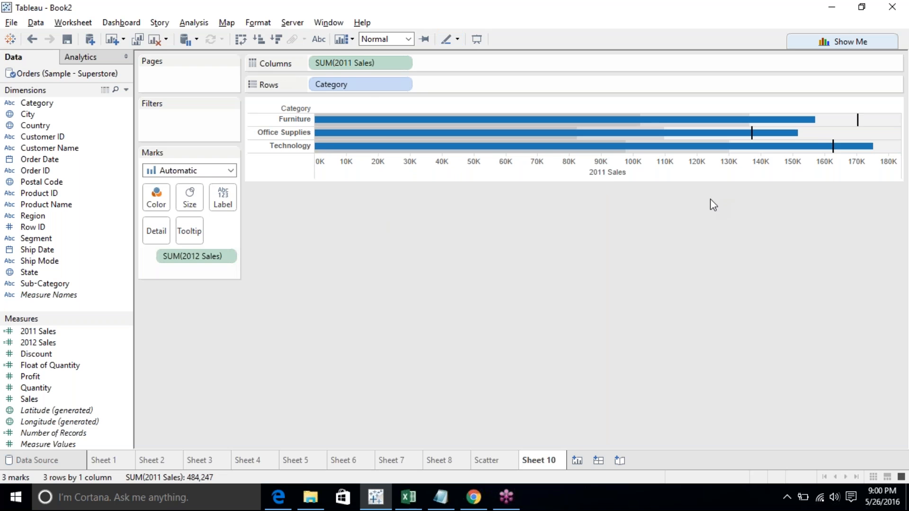
{"action": "left_click", "coordinate": [574, 175]}
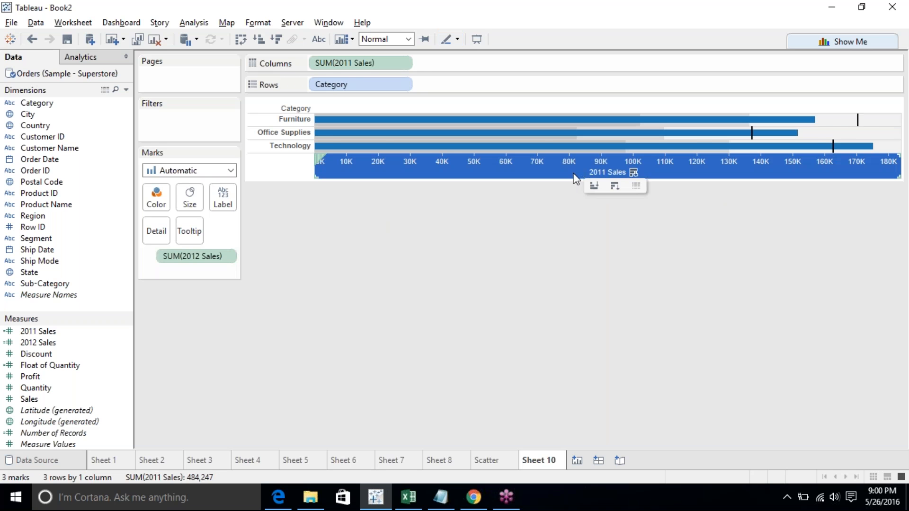
{"action": "mouse_move", "coordinate": [836, 150]}
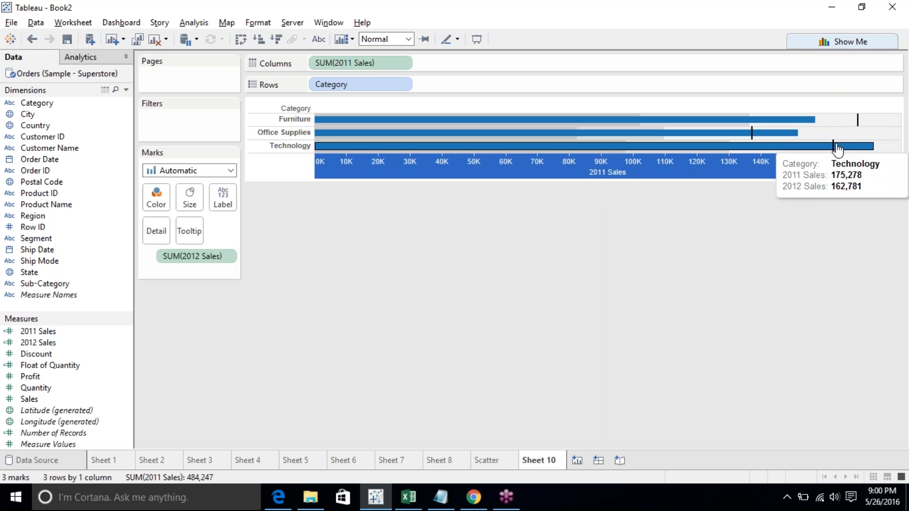
{"action": "left_click", "coordinate": [841, 150]}
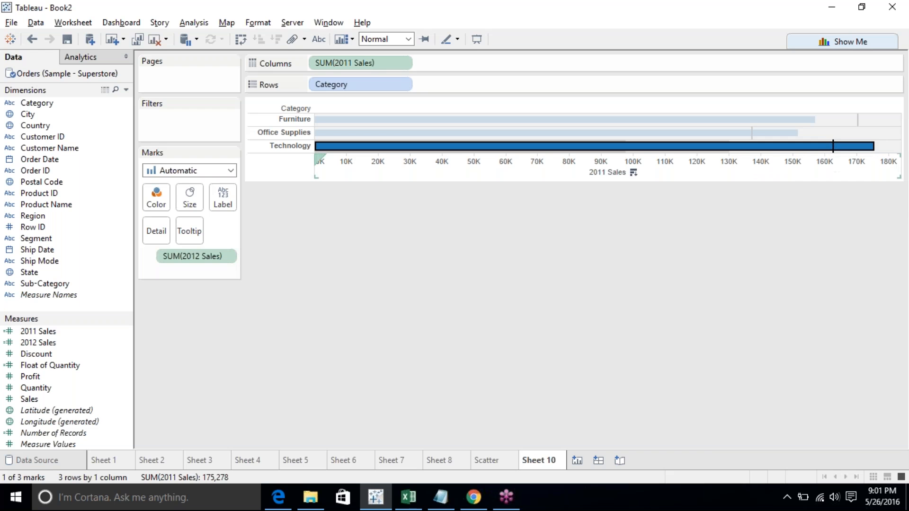
{"action": "left_click", "coordinate": [813, 232]}
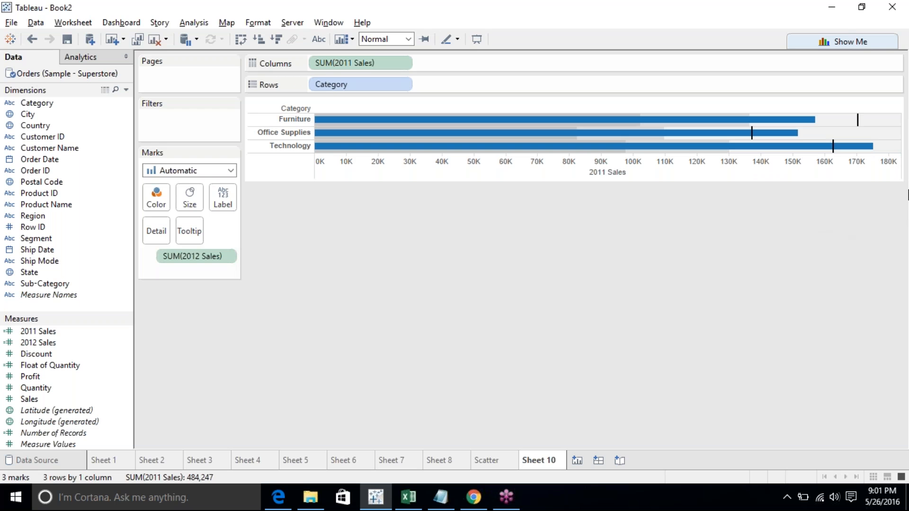
{"action": "left_click", "coordinate": [898, 192]}
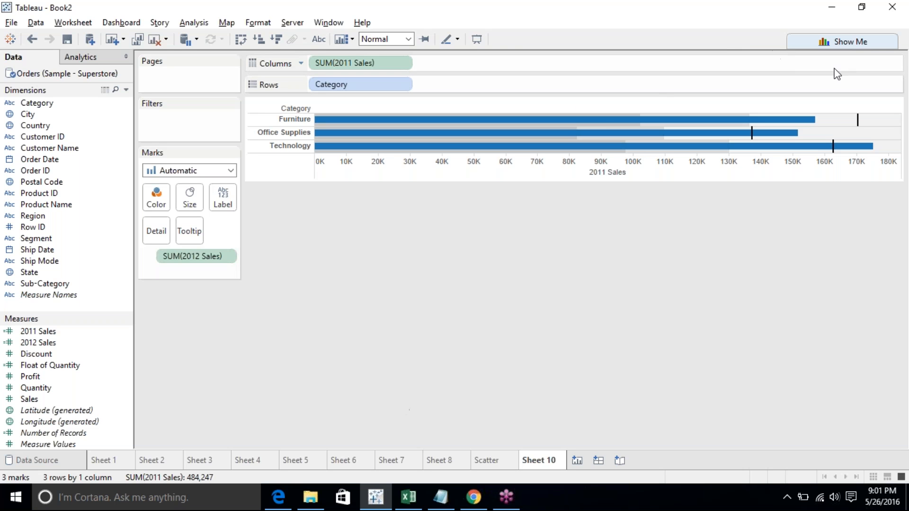
- Open and close the Show Me panel, then stretch the bullet graph view taller
{"action": "left_click", "coordinate": [836, 41]}
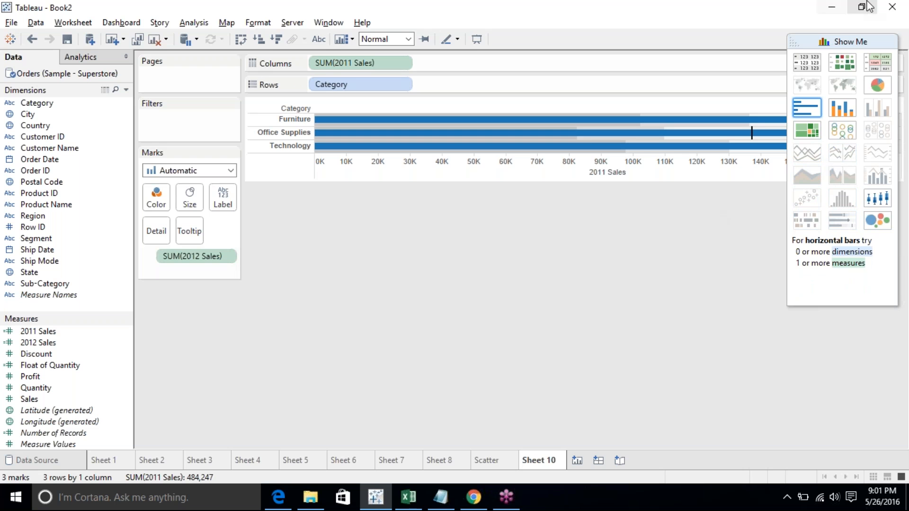
{"action": "left_click", "coordinate": [852, 39]}
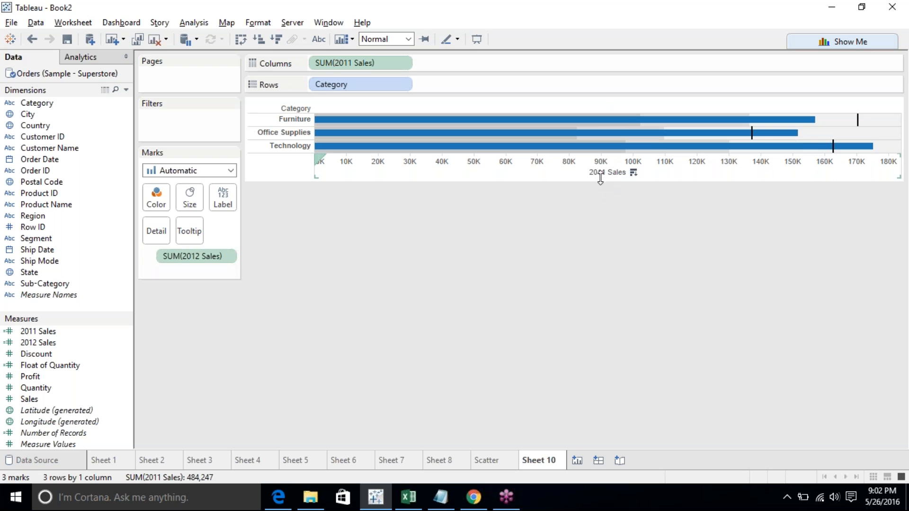
{"action": "left_click_drag", "start_coordinate": [600, 181], "coordinate": [594, 292]}
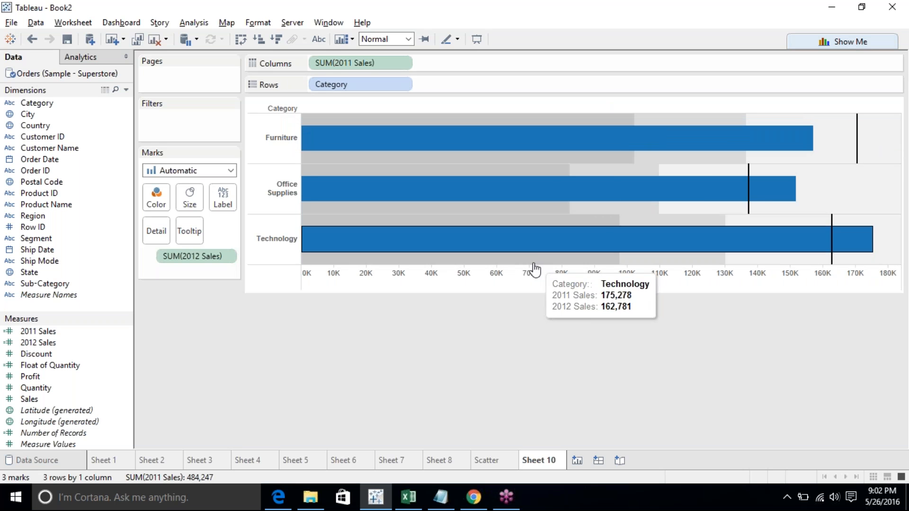
- Inspect the Technology bar's tooltip by selecting and deselecting marks in the bullet graph
{"action": "left_click", "coordinate": [604, 224]}
{"action": "left_click", "coordinate": [604, 226]}
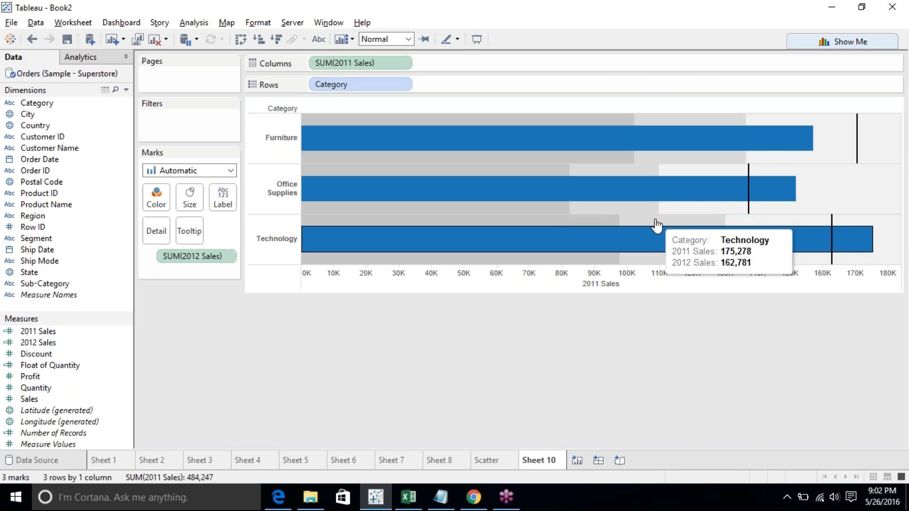
{"action": "left_click", "coordinate": [576, 228]}
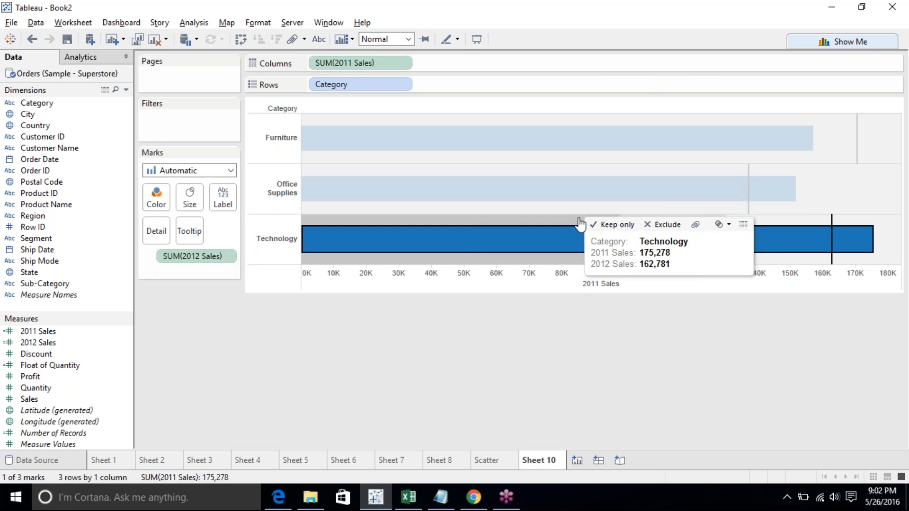
{"action": "left_click", "coordinate": [576, 223]}
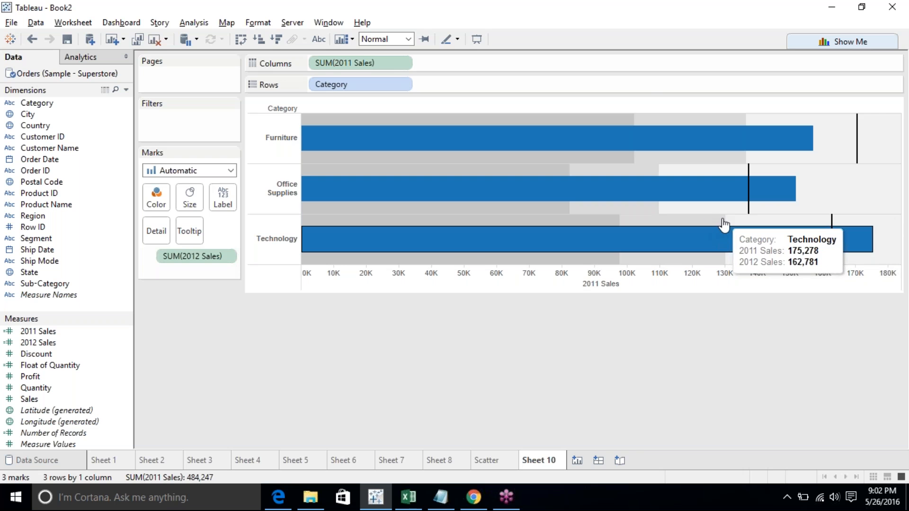
{"action": "left_click", "coordinate": [709, 223]}
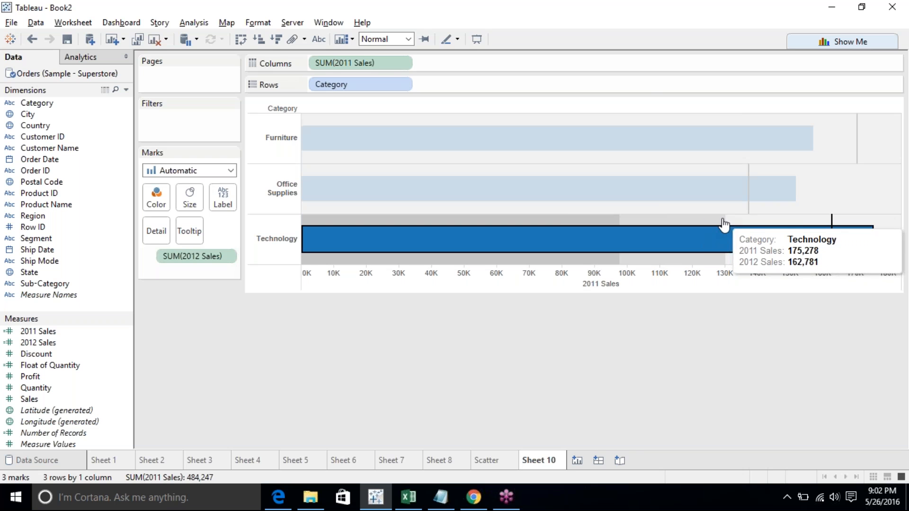
{"action": "left_click", "coordinate": [603, 228]}
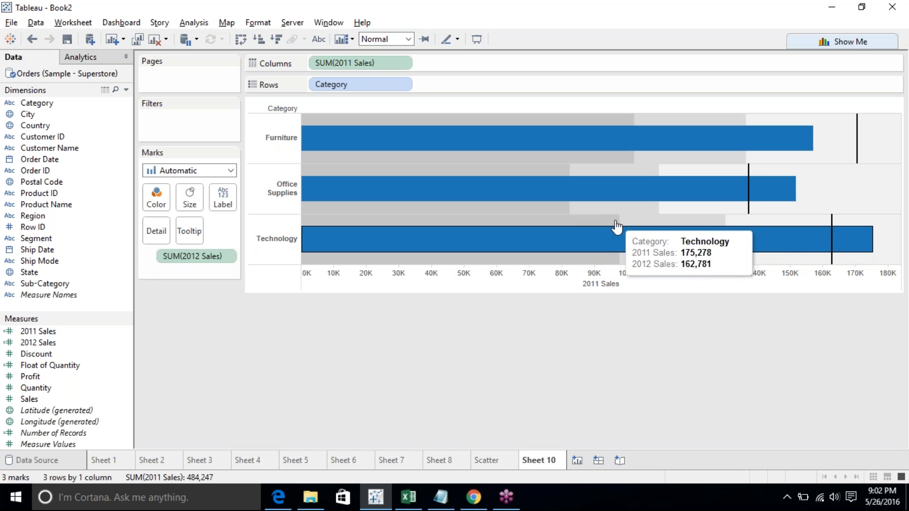
{"action": "left_click", "coordinate": [656, 228]}
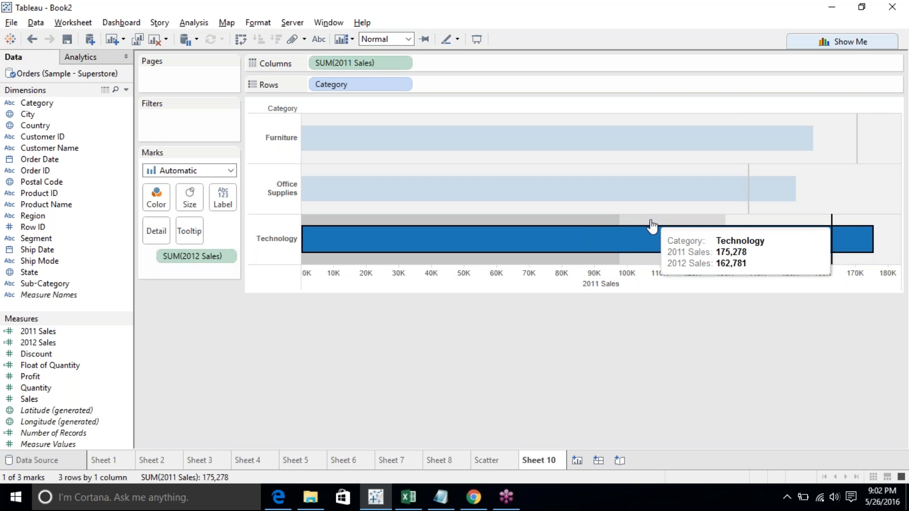
{"action": "left_click", "coordinate": [793, 229]}
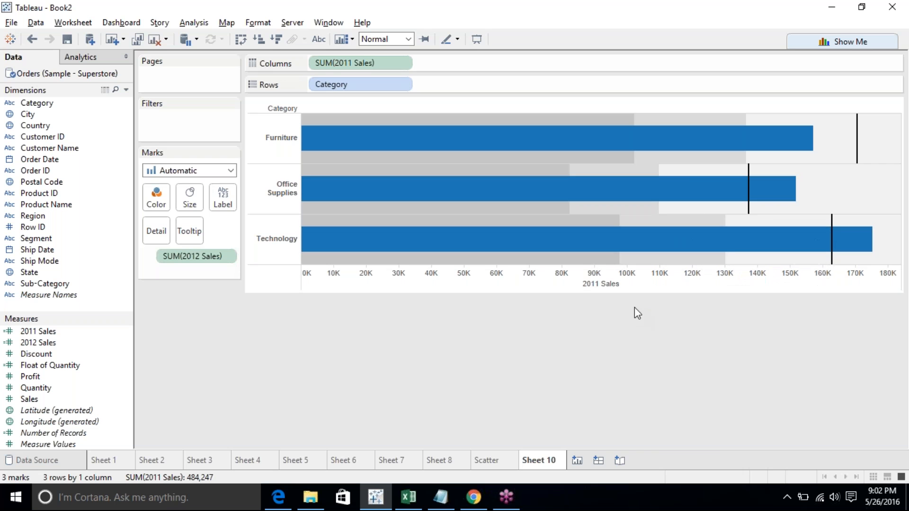
- Edit the distribution band to 40,80 percent of Average 2012 Sales and turn off recalculated bands for highlighted points
{"action": "right_click", "coordinate": [635, 283]}
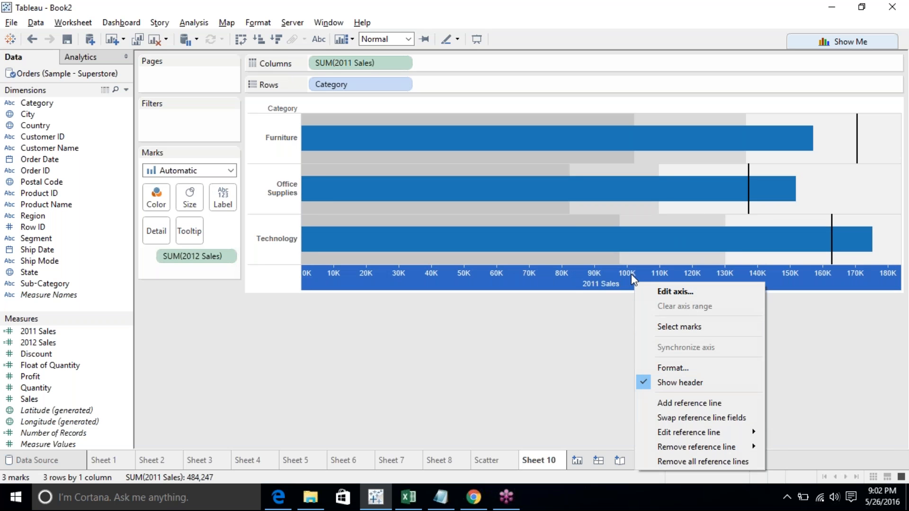
{"action": "mouse_move", "coordinate": [661, 441]}
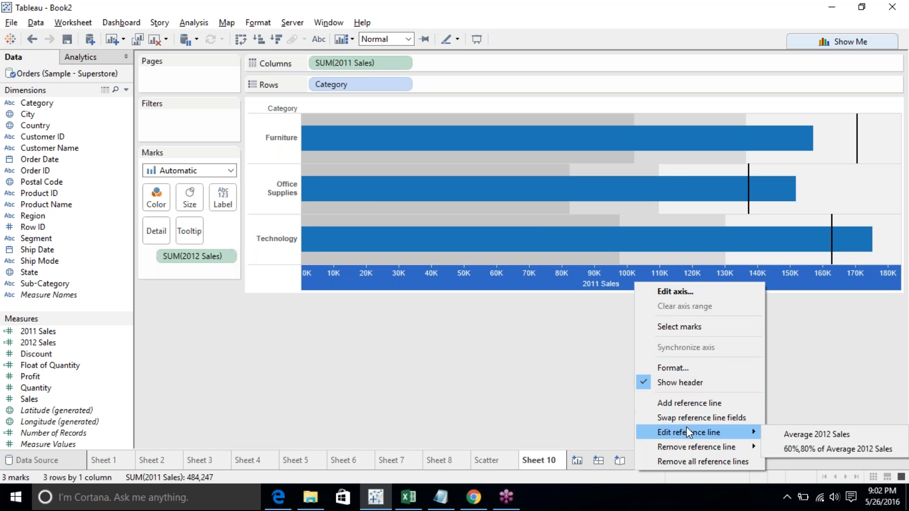
{"action": "left_click", "coordinate": [840, 449]}
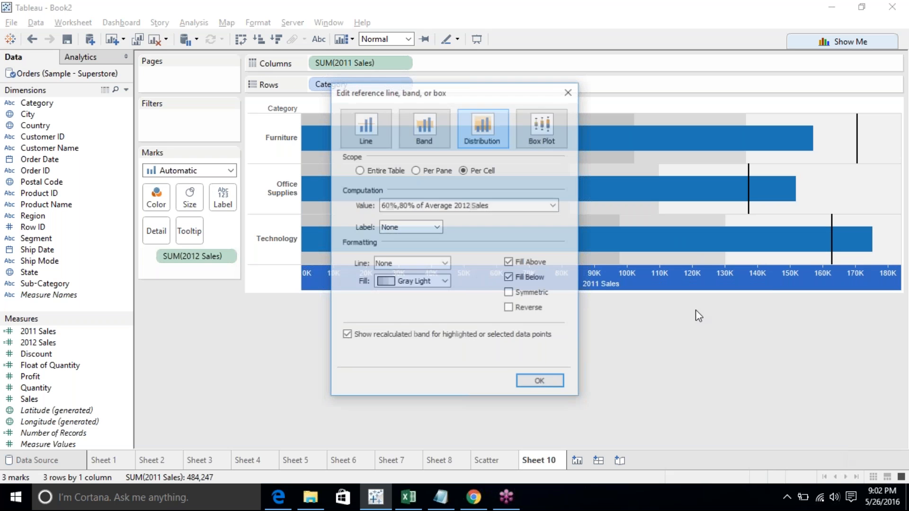
{"action": "left_click", "coordinate": [388, 207]}
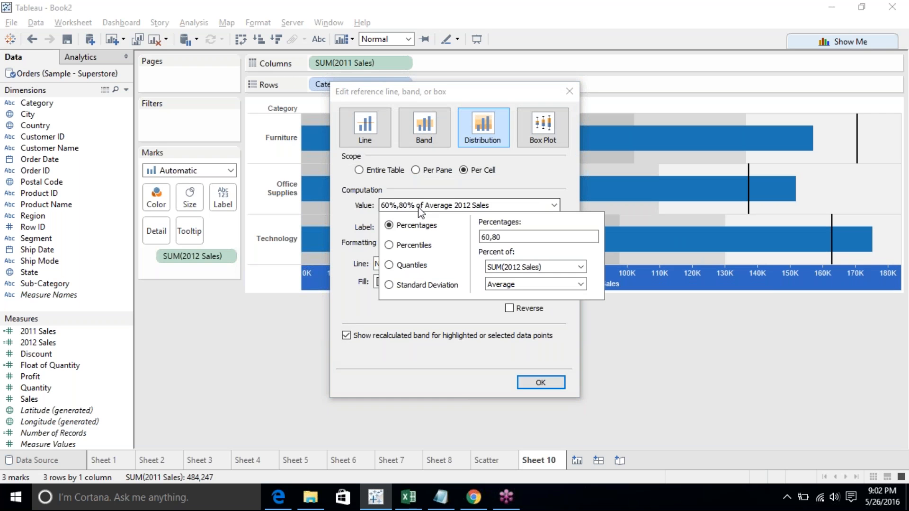
{"action": "left_click_drag", "start_coordinate": [486, 237], "coordinate": [449, 225]}
{"action": "type", "text": "5"}
{"action": "type", "text": "4"}
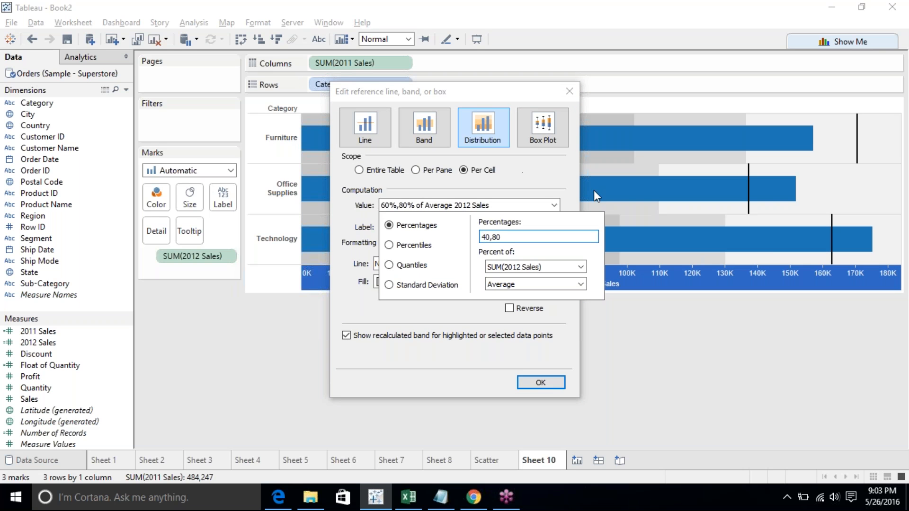
{"action": "left_click", "coordinate": [522, 338]}
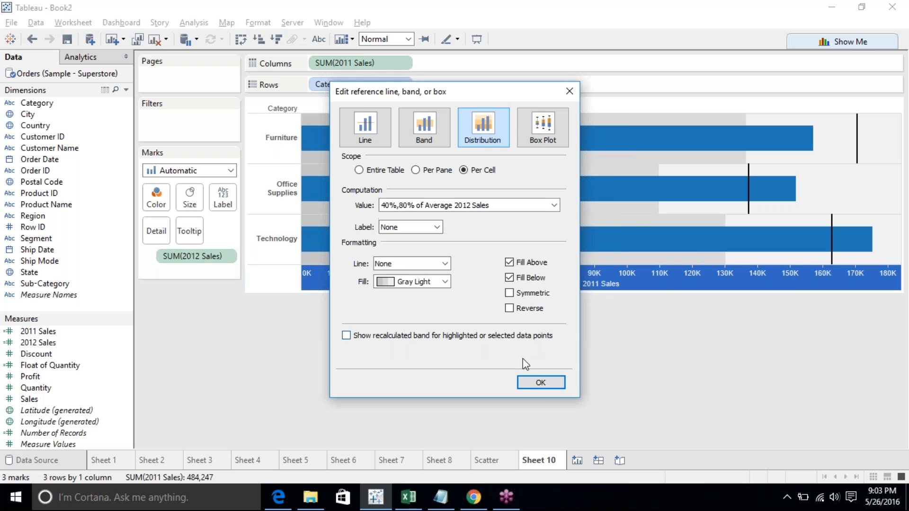
{"action": "left_click", "coordinate": [531, 382]}
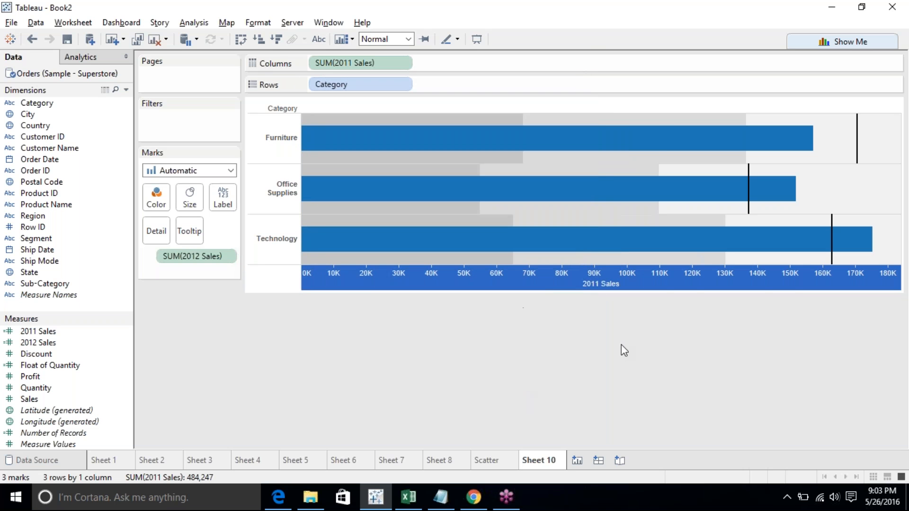
{"action": "mouse_move", "coordinate": [497, 264]}
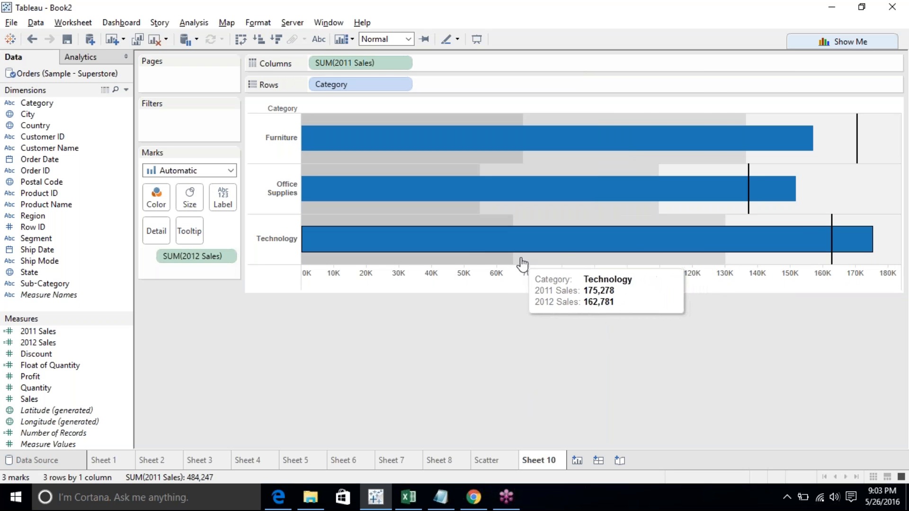
{"action": "right_click", "coordinate": [708, 260]}
{"action": "mouse_move", "coordinate": [732, 414]}
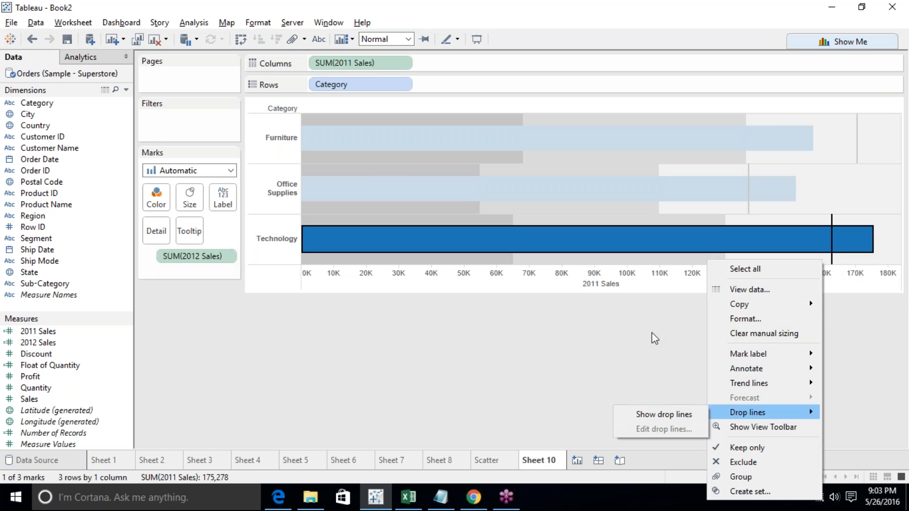
{"action": "left_click", "coordinate": [624, 281]}
- Reopen the distribution band settings and set its fill to the Stoplight palette
{"action": "right_click", "coordinate": [624, 282]}
{"action": "mouse_move", "coordinate": [676, 445]}
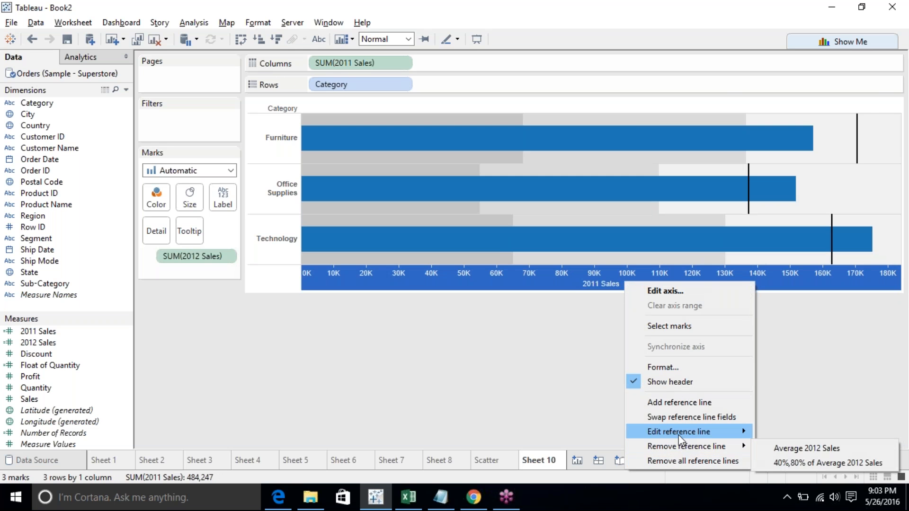
{"action": "left_click", "coordinate": [787, 446]}
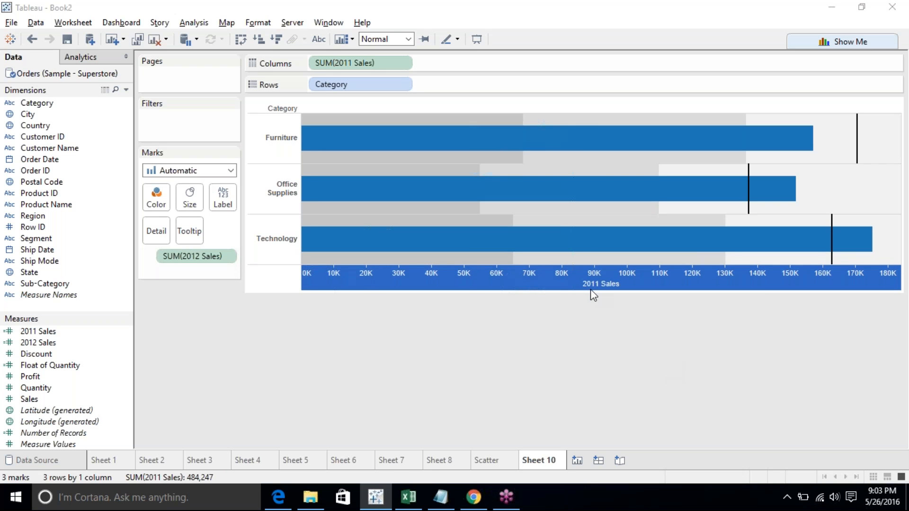
{"action": "left_click", "coordinate": [402, 282]}
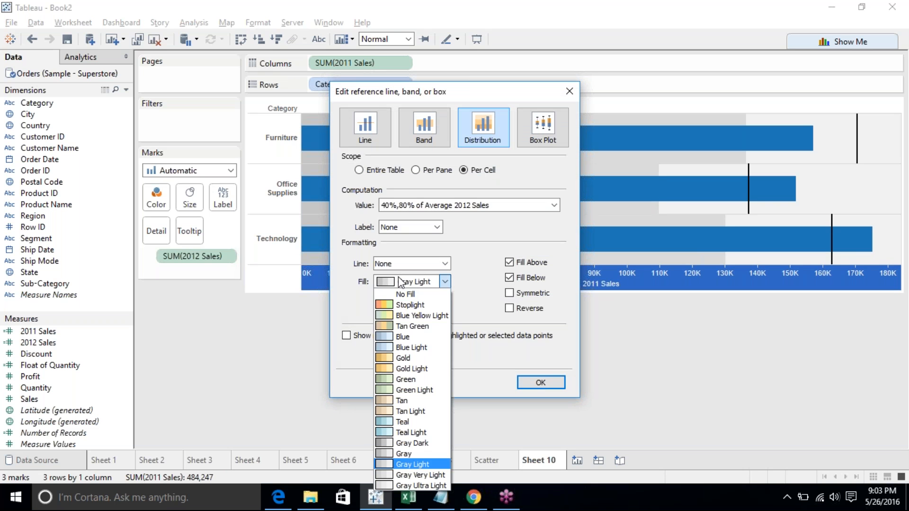
{"action": "left_click", "coordinate": [401, 304]}
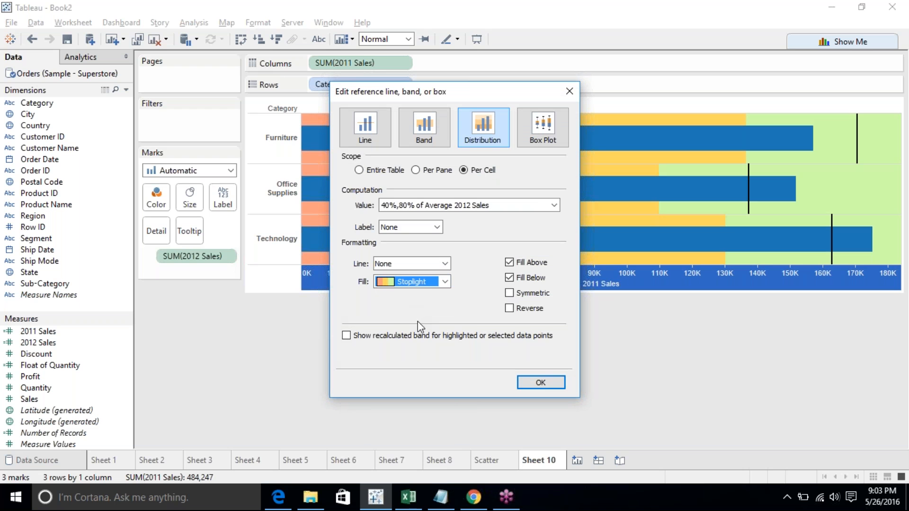
{"action": "left_click", "coordinate": [445, 281]}
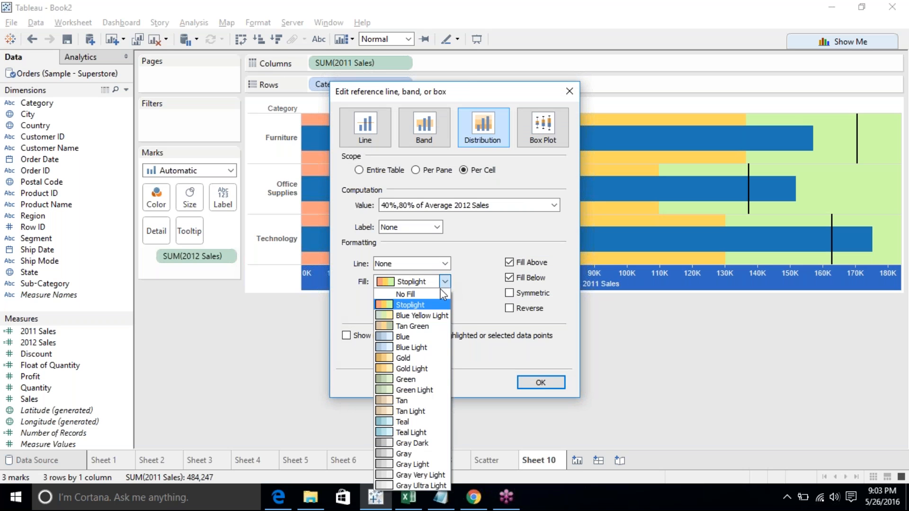
{"action": "left_click", "coordinate": [431, 354]}
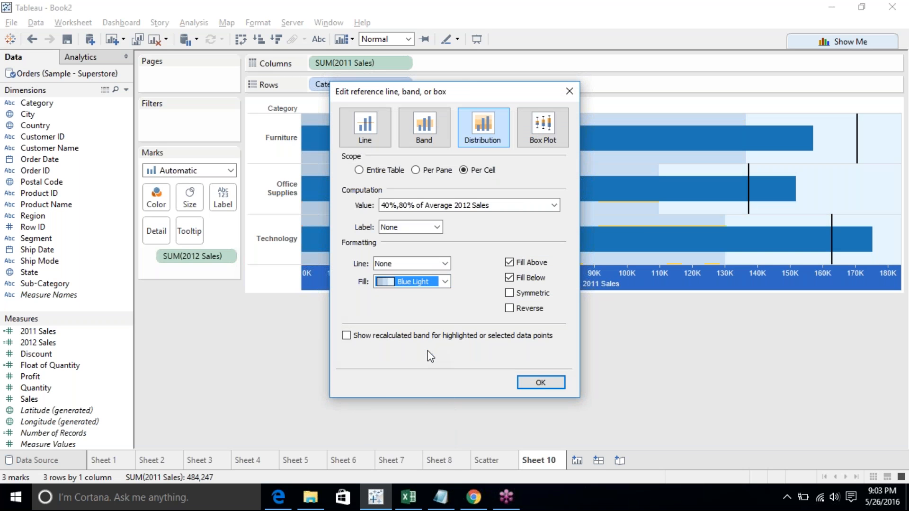
{"action": "left_click", "coordinate": [431, 280]}
{"action": "left_click", "coordinate": [417, 314]}
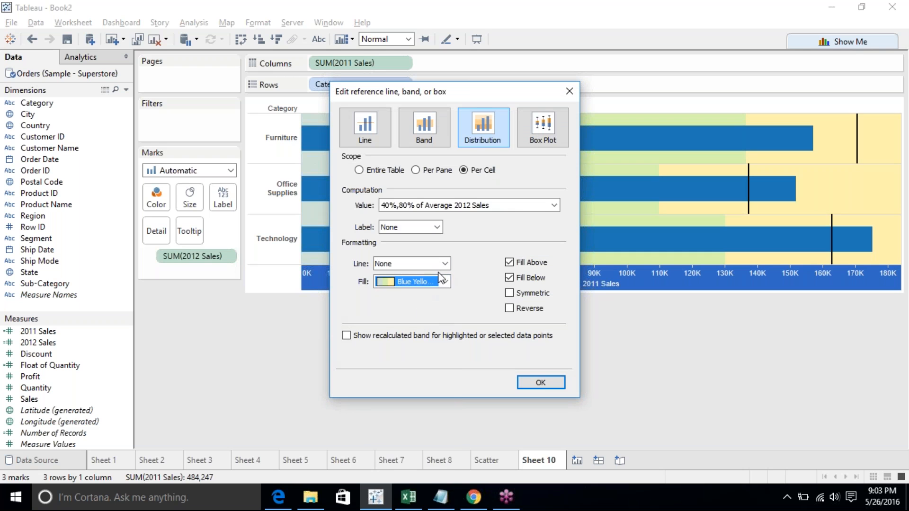
{"action": "left_click", "coordinate": [445, 282]}
{"action": "left_click", "coordinate": [418, 306]}
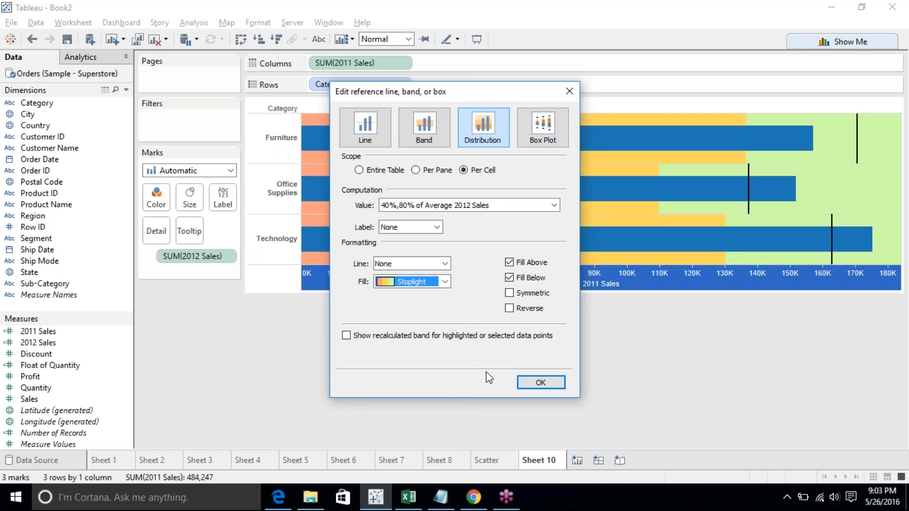
{"action": "left_click", "coordinate": [530, 381]}
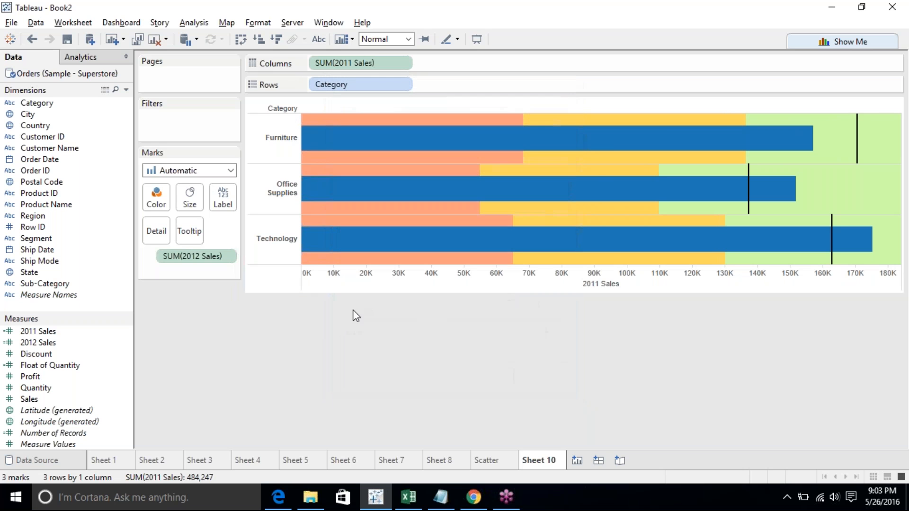
- Switch to the Scatter sheet and add Category to the Shape mark
{"action": "mouse_move", "coordinate": [465, 258]}
{"action": "left_click", "coordinate": [898, 183]}
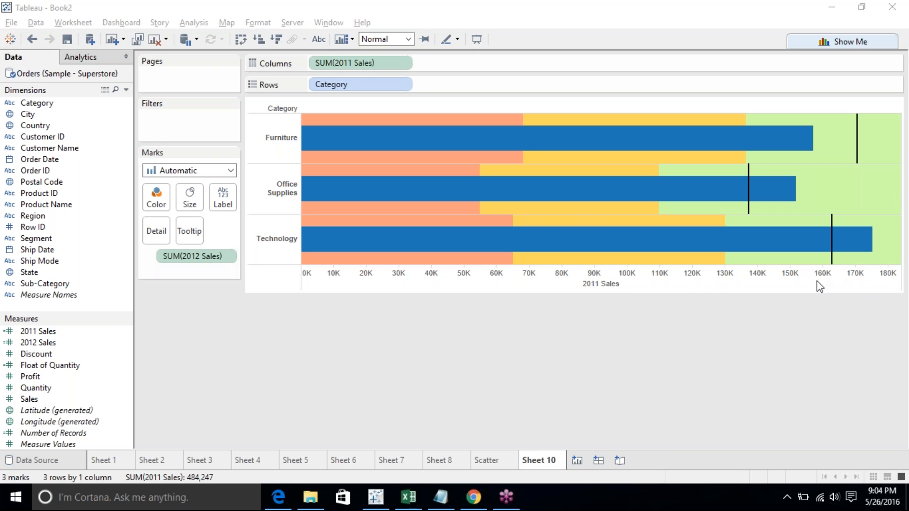
{"action": "left_click", "coordinate": [474, 462]}
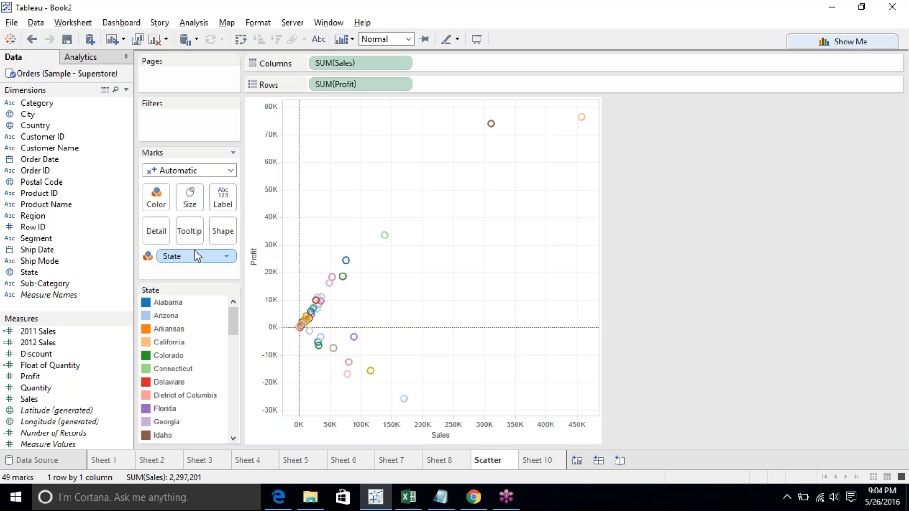
{"action": "left_click_drag", "start_coordinate": [37, 102], "coordinate": [224, 231]}
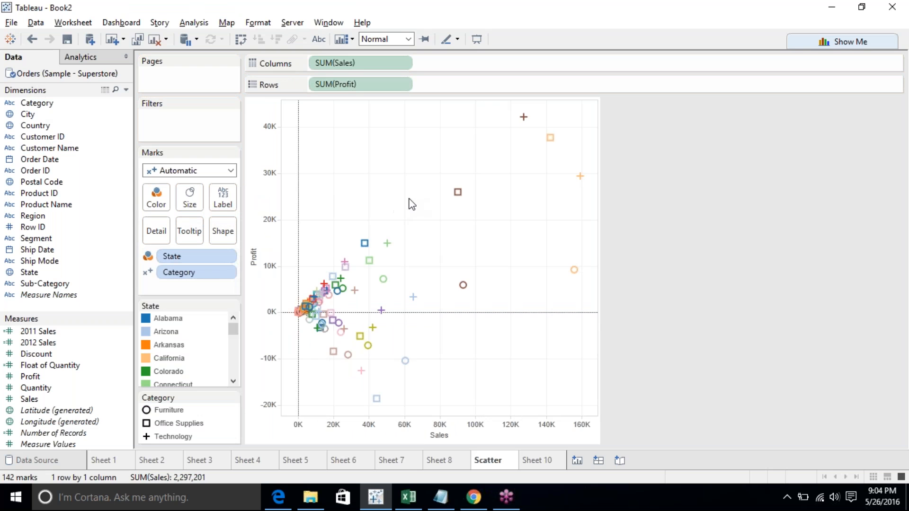
- Select the six high-sales outlier marks in the scatter plot and exclude them
{"action": "left_click_drag", "start_coordinate": [428, 202], "coordinate": [281, 416]}
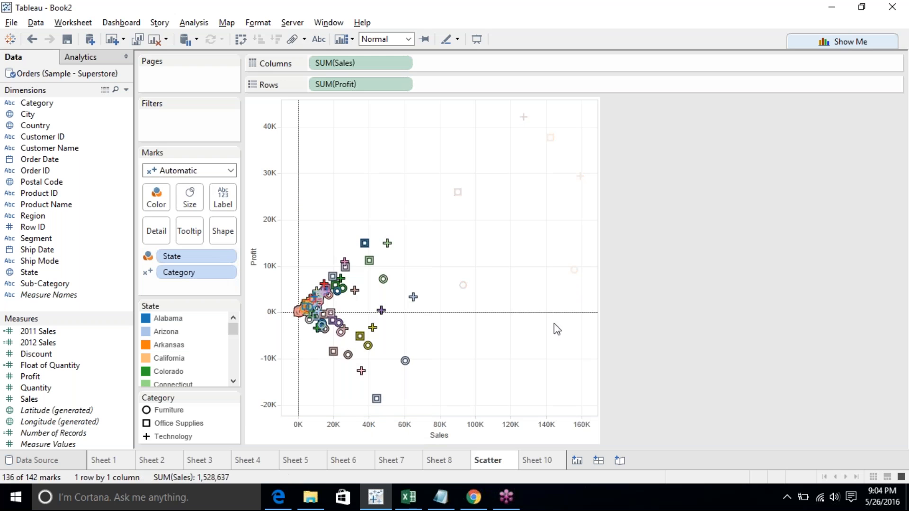
{"action": "left_click", "coordinate": [511, 264]}
{"action": "left_click_drag", "start_coordinate": [415, 104], "coordinate": [598, 298]}
{"action": "left_click_drag", "start_coordinate": [413, 297], "coordinate": [412, 291]}
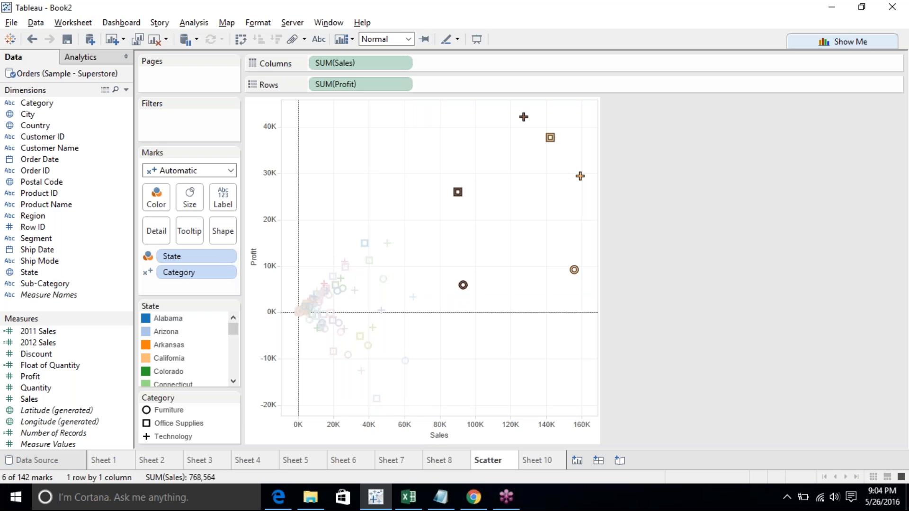
{"action": "mouse_move", "coordinate": [575, 272]}
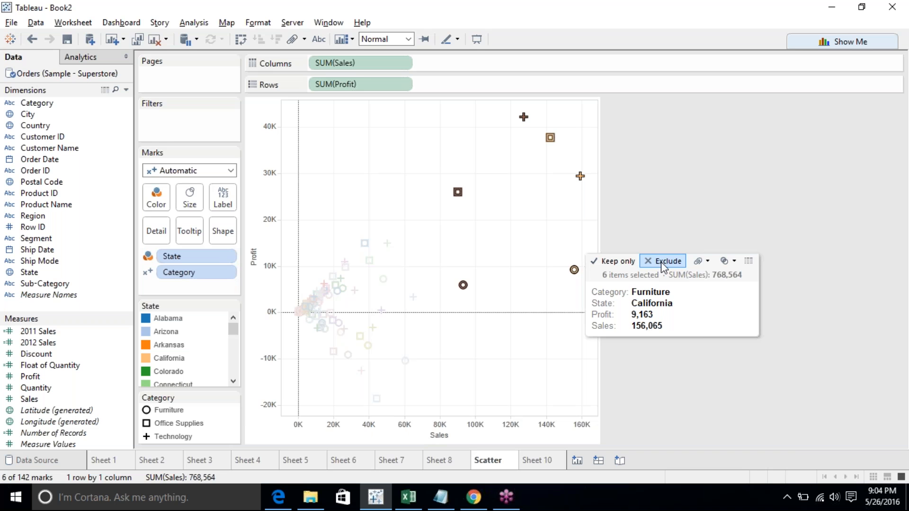
{"action": "left_click", "coordinate": [661, 262]}
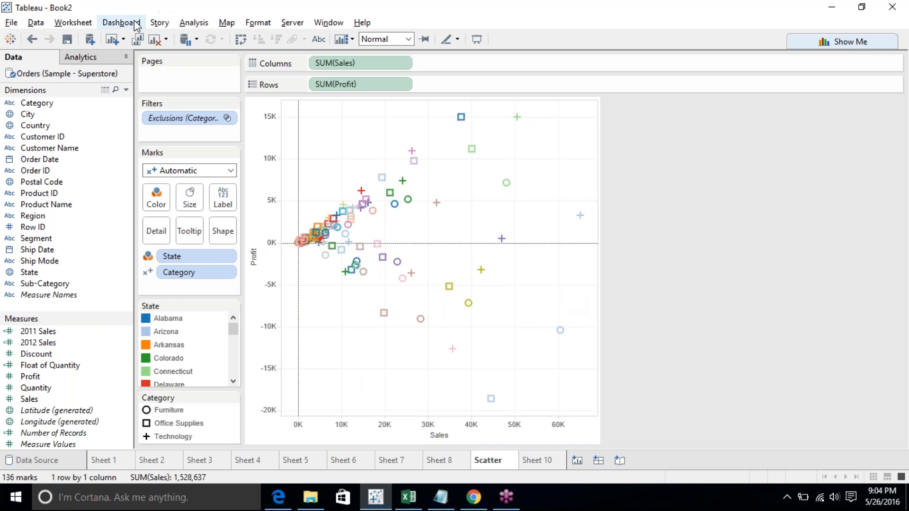
- Undo the exclusion of the outlier marks in the scatter plot
{"action": "left_click", "coordinate": [38, 40]}
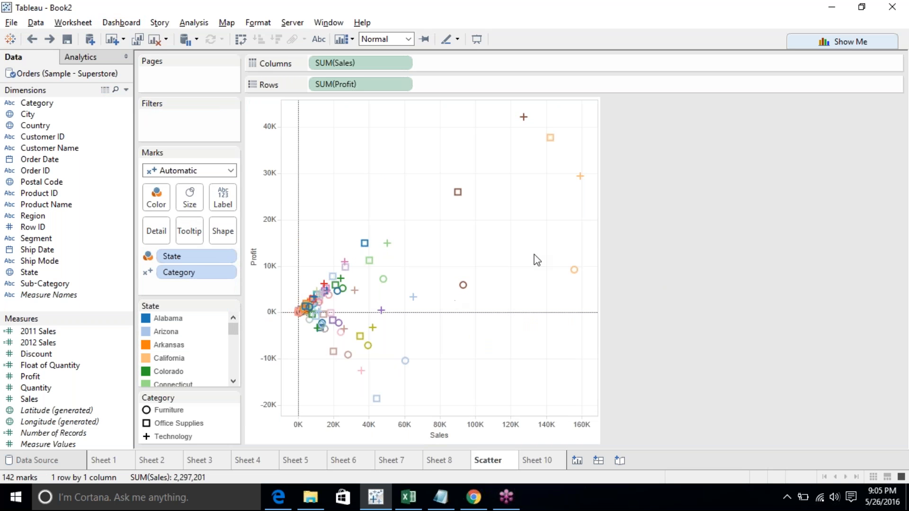
{"action": "left_click", "coordinate": [814, 279]}
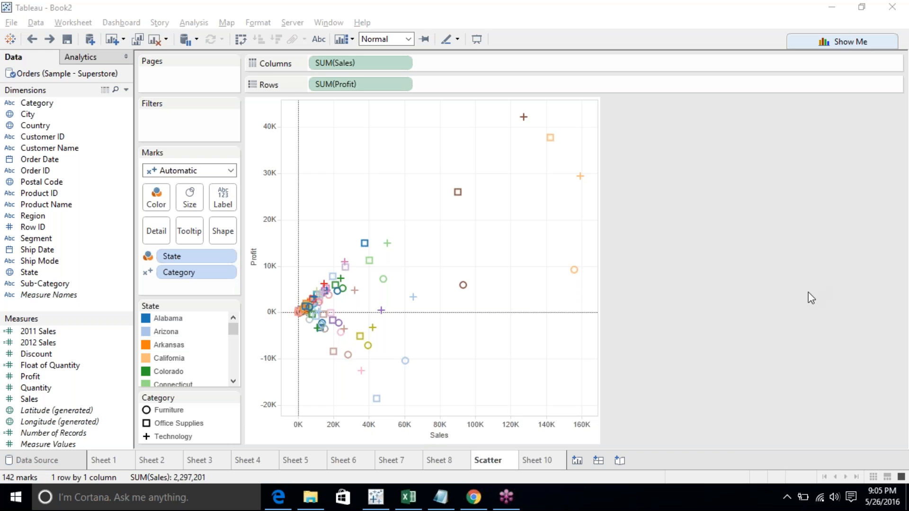
{"action": "left_click", "coordinate": [701, 286]}
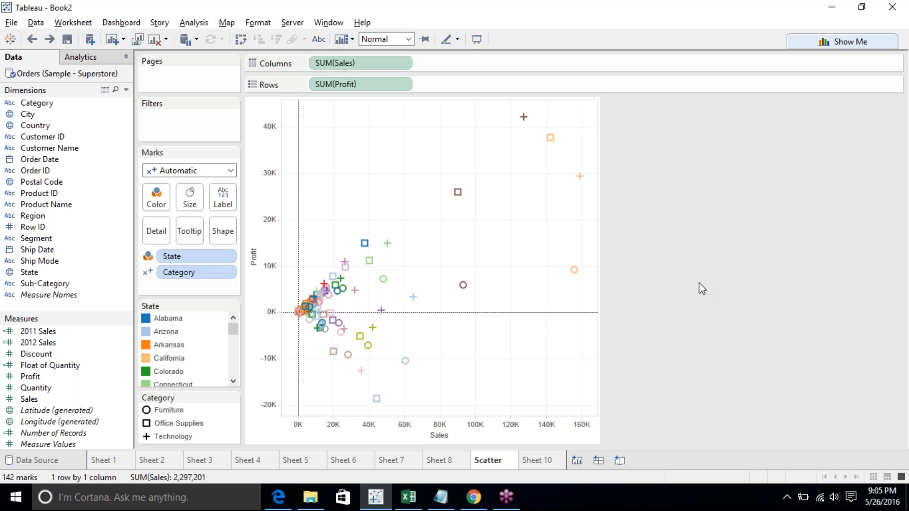
- Rename the Sheet 10 worksheet as Bullet
{"action": "double_click", "coordinate": [530, 459]}
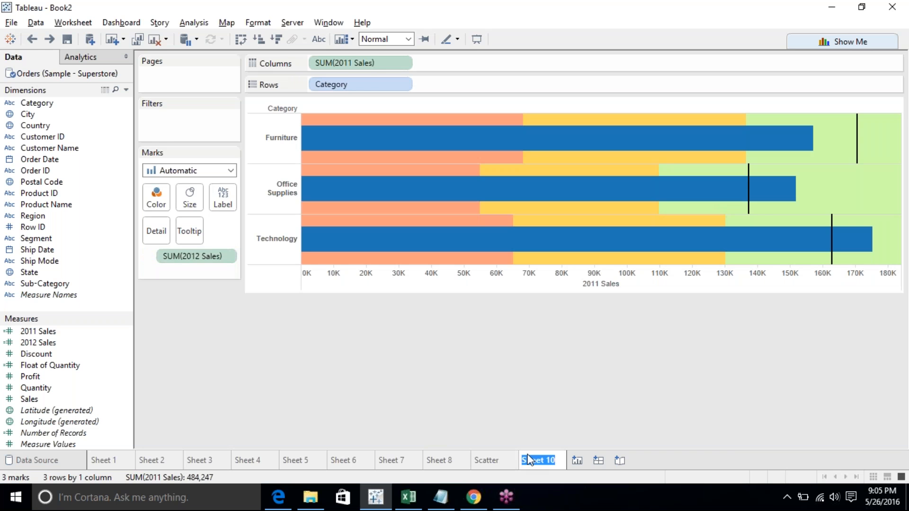
{"action": "type", "text": "Bullet"}
{"action": "key", "text": "Return"}
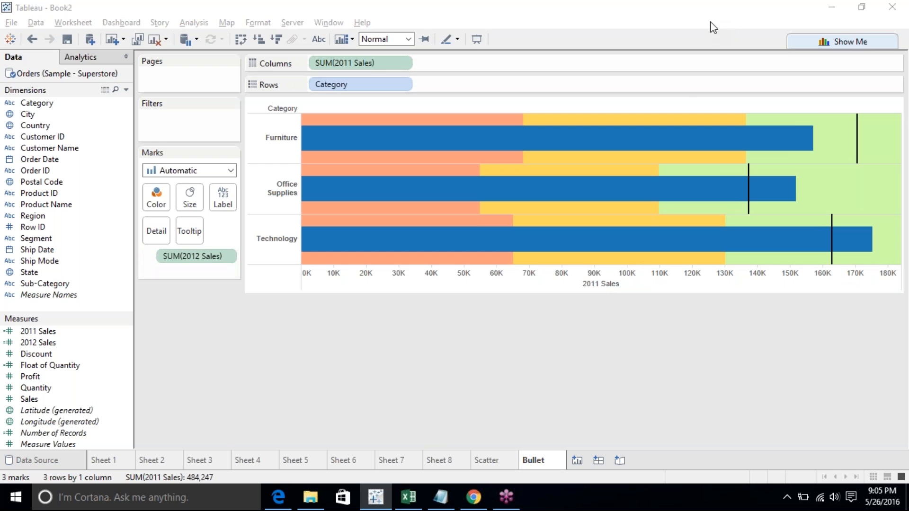
- Convert the bullet graph into a side-by-side circles chart with Show Me
{"action": "left_click", "coordinate": [797, 39]}
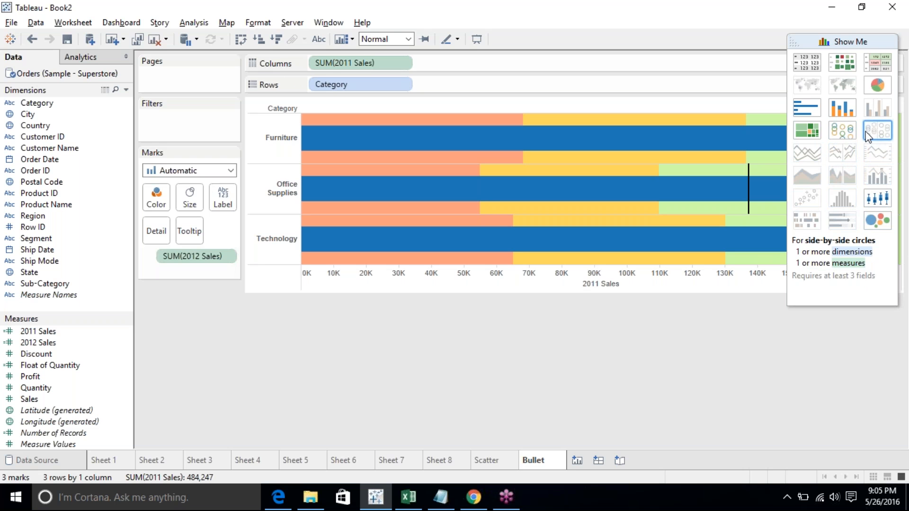
{"action": "left_click", "coordinate": [852, 135]}
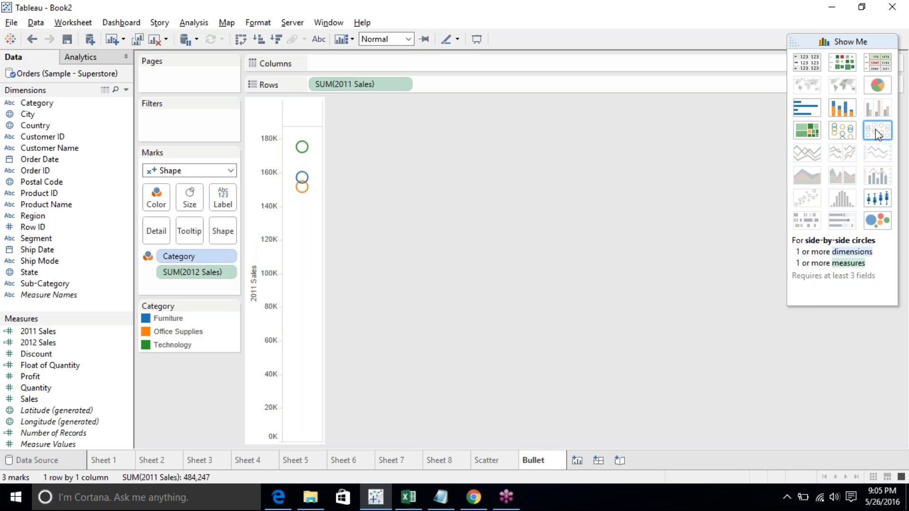
- Add Quantity to Rows and switch between stacked bars and circle views, ending on stacked bars
{"action": "left_click_drag", "start_coordinate": [52, 388], "coordinate": [447, 85]}
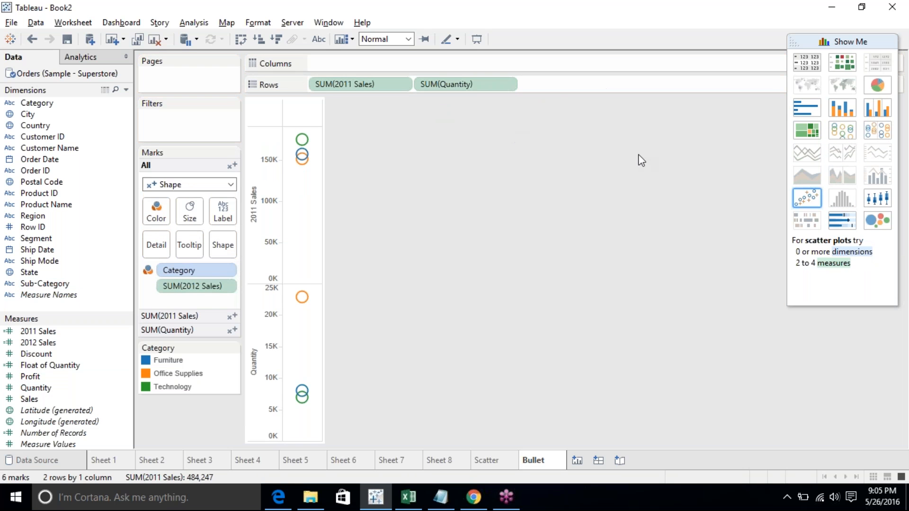
{"action": "left_click", "coordinate": [842, 118]}
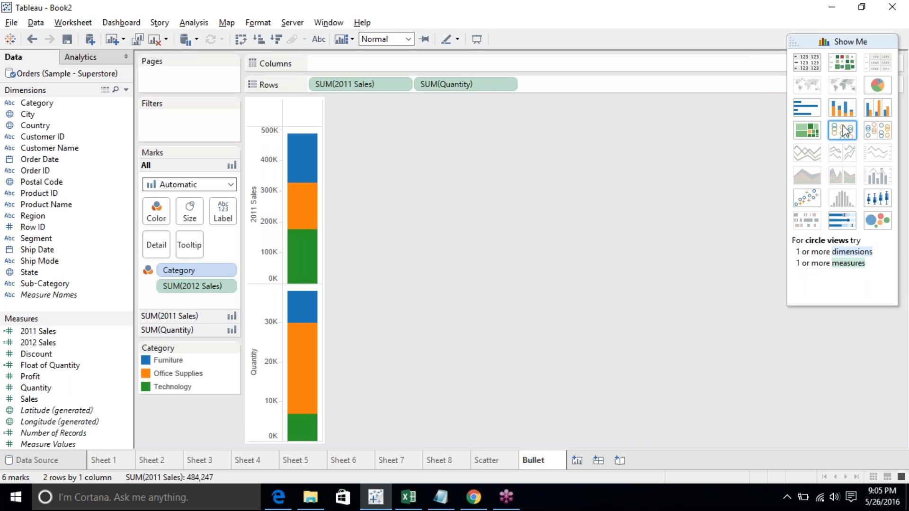
{"action": "left_click", "coordinate": [843, 130]}
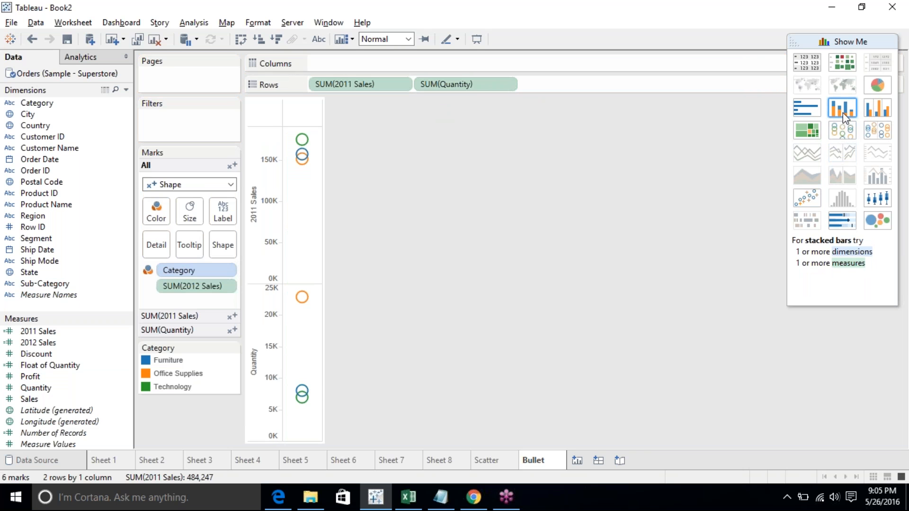
{"action": "left_click", "coordinate": [843, 112]}
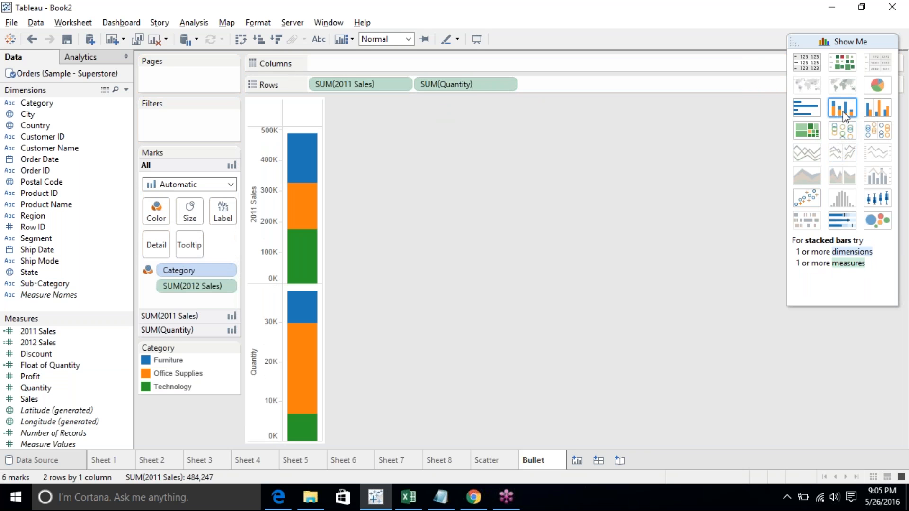
{"action": "left_click", "coordinate": [843, 140]}
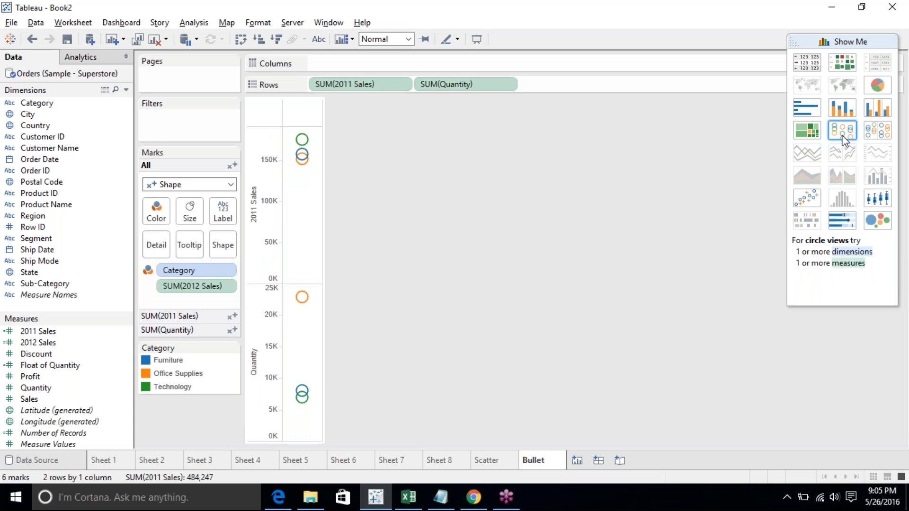
{"action": "left_click", "coordinate": [846, 113]}
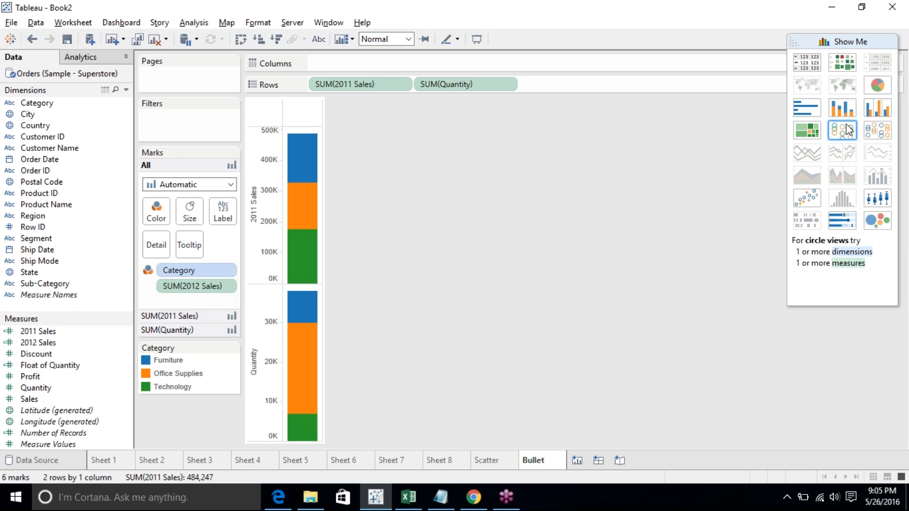
{"action": "left_click", "coordinate": [848, 130]}
{"action": "left_click", "coordinate": [851, 112]}
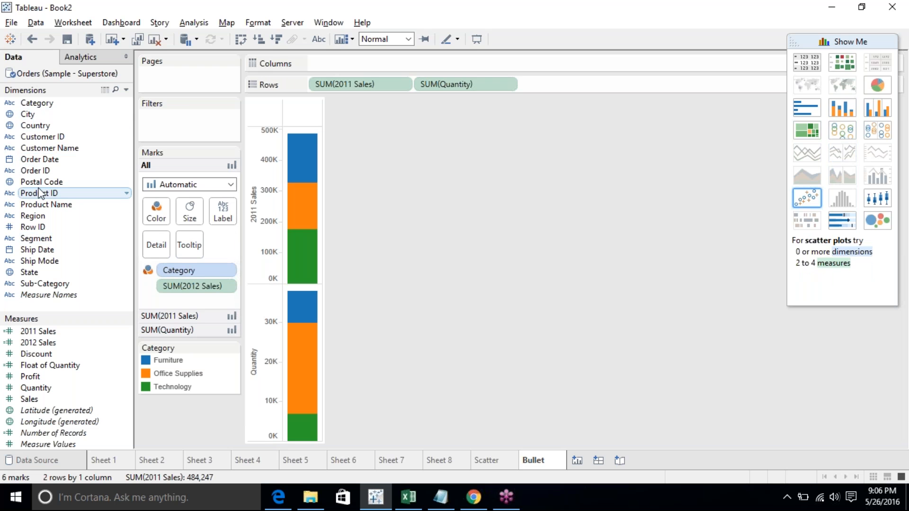
- Add Order Date by year to Columns and display the view as circle views
{"action": "left_click_drag", "start_coordinate": [40, 160], "coordinate": [354, 65]}
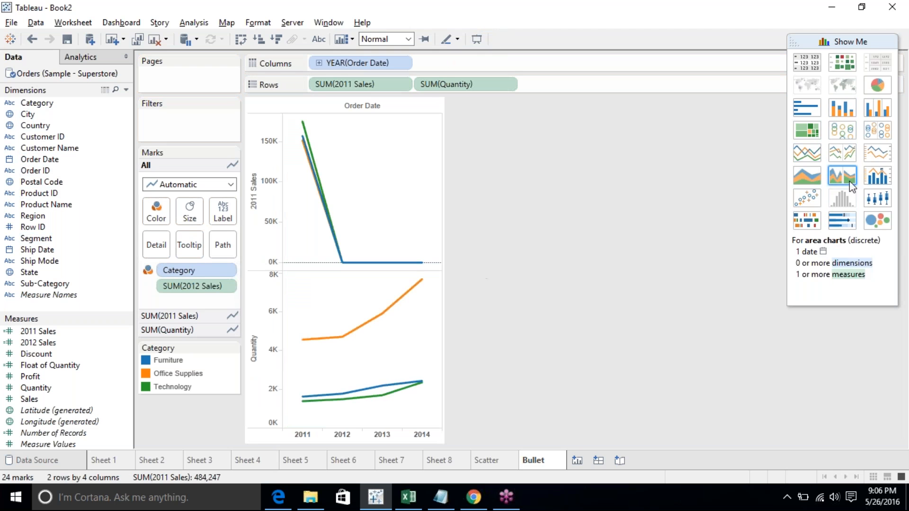
{"action": "left_click", "coordinate": [850, 131]}
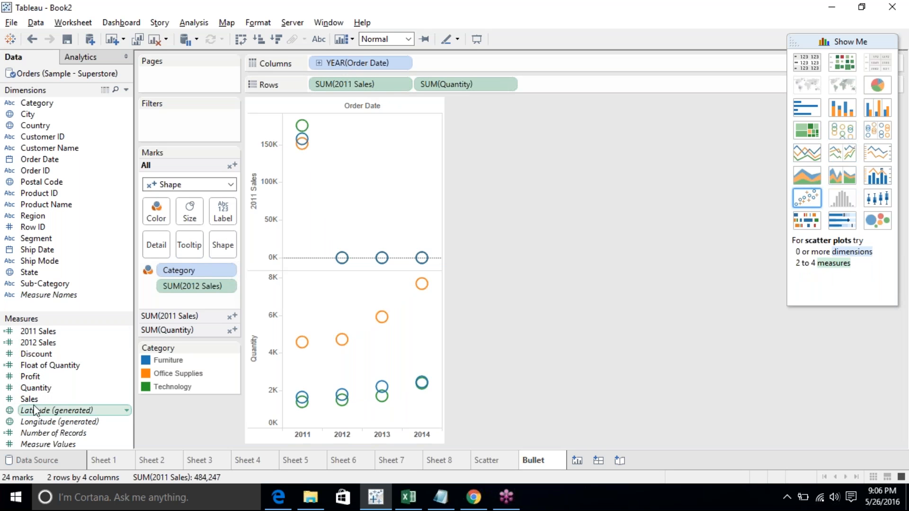
- Replace 2011 Sales with Sales in Rows, placing Quantity above Sales
{"action": "left_click_drag", "start_coordinate": [30, 399], "coordinate": [359, 86]}
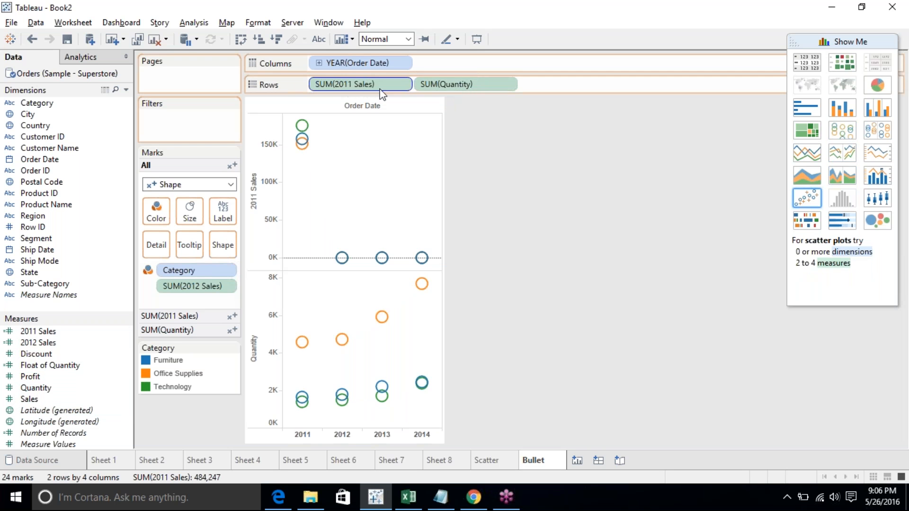
{"action": "left_click", "coordinate": [846, 134]}
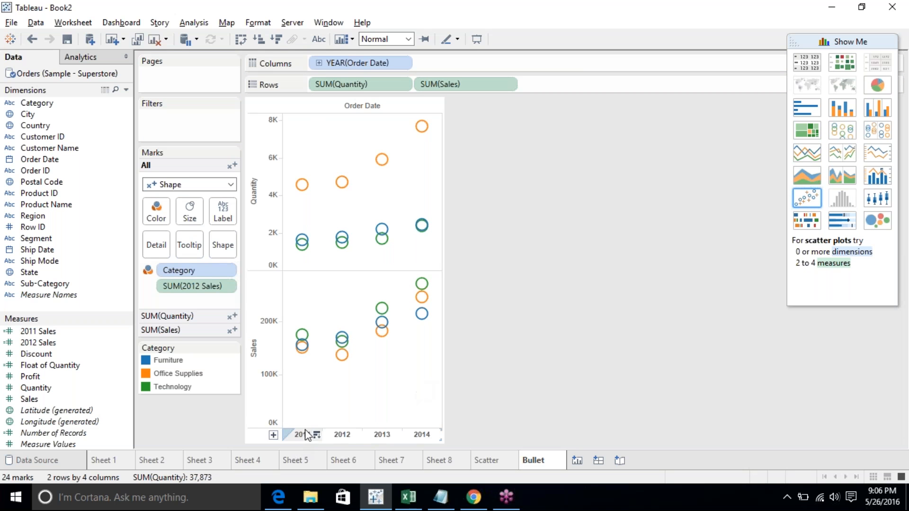
- Change the mark type for all measures to Line
{"action": "mouse_move", "coordinate": [303, 348]}
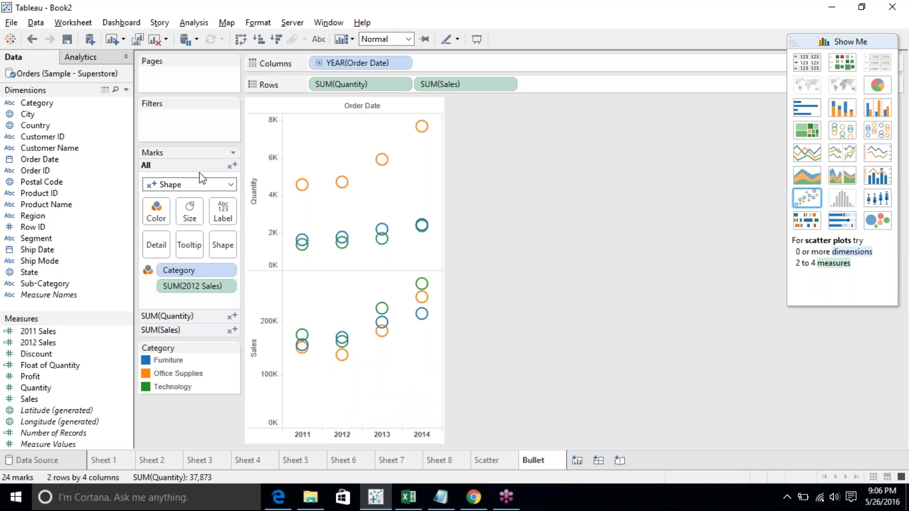
{"action": "left_click", "coordinate": [202, 184]}
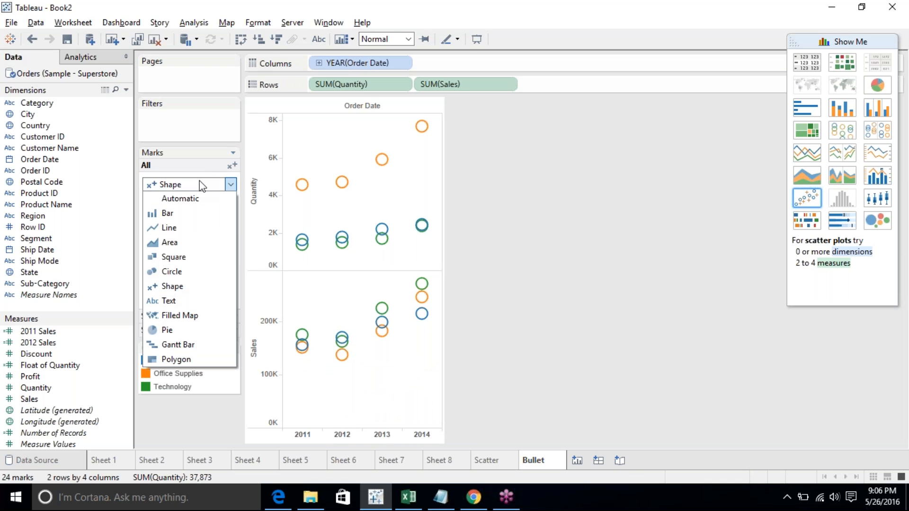
{"action": "left_click", "coordinate": [172, 227]}
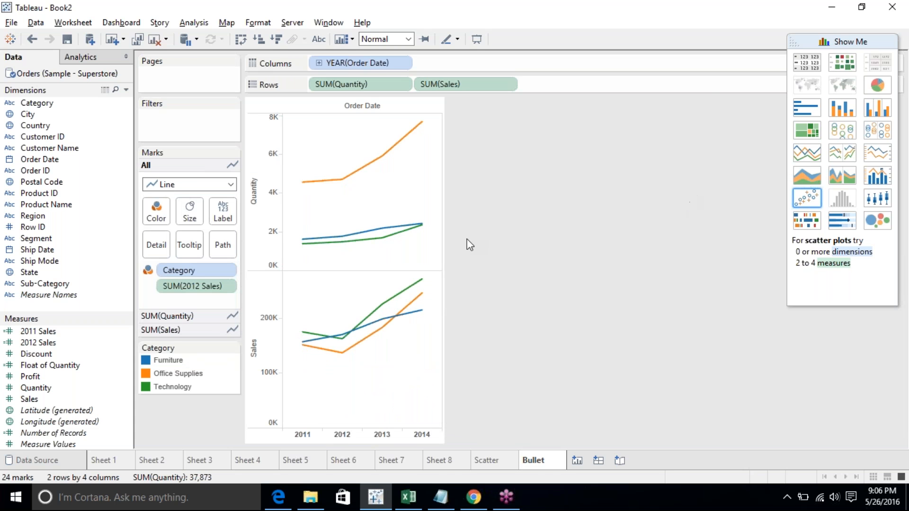
- Switch the view among discrete lines, circle views and stacked bars with Show Me, ending on circle views
{"action": "left_click", "coordinate": [404, 64]}
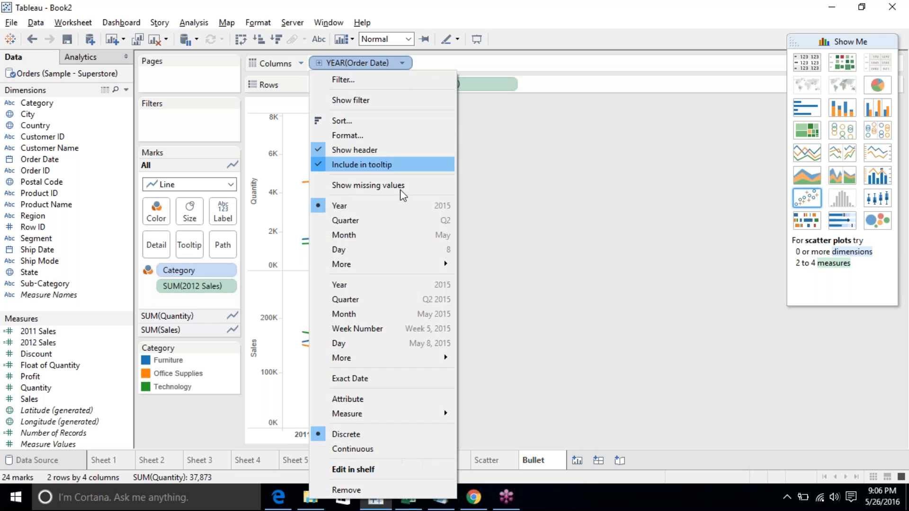
{"action": "left_click", "coordinate": [672, 243]}
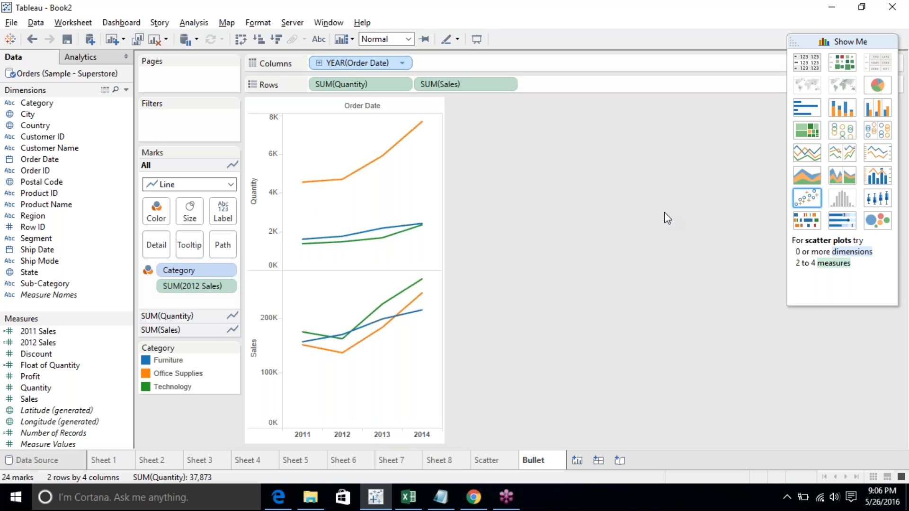
{"action": "left_click", "coordinate": [840, 157]}
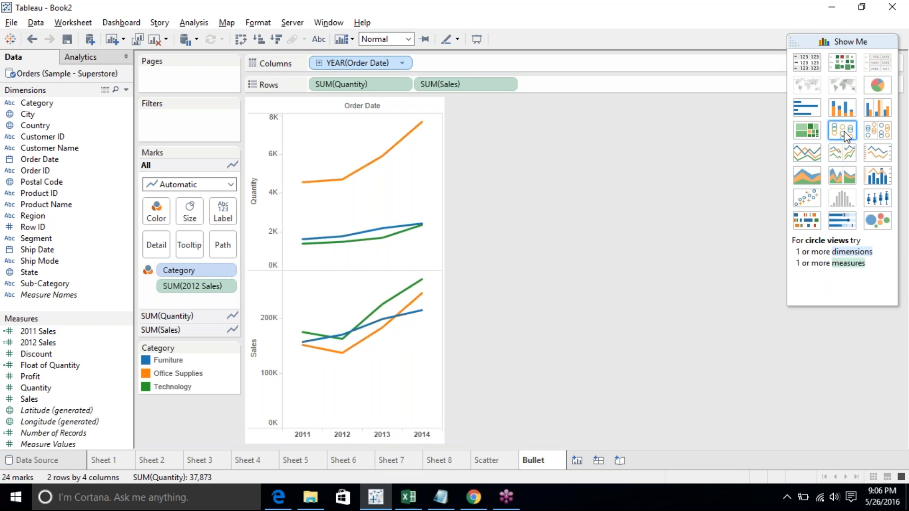
{"action": "left_click", "coordinate": [846, 137]}
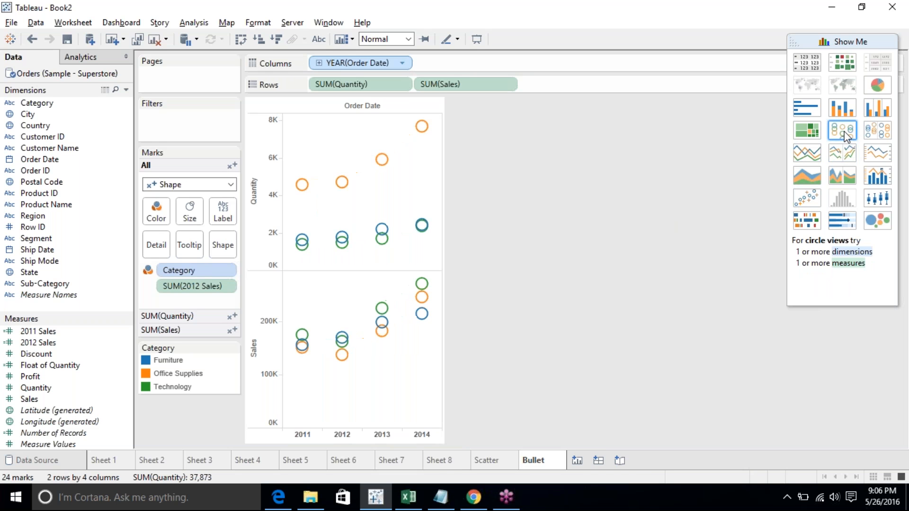
{"action": "key", "text": "ctrl+z"}
{"action": "left_click", "coordinate": [848, 125]}
{"action": "left_click", "coordinate": [843, 108]}
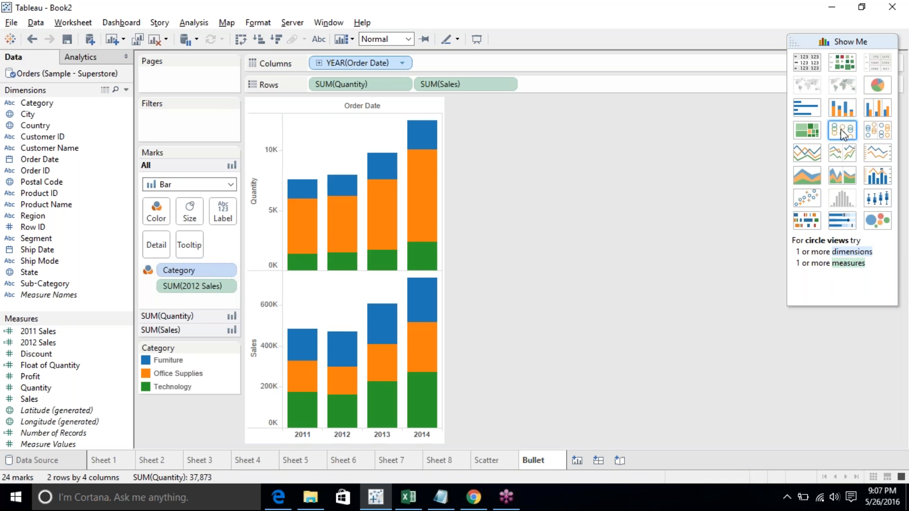
{"action": "left_click", "coordinate": [842, 130]}
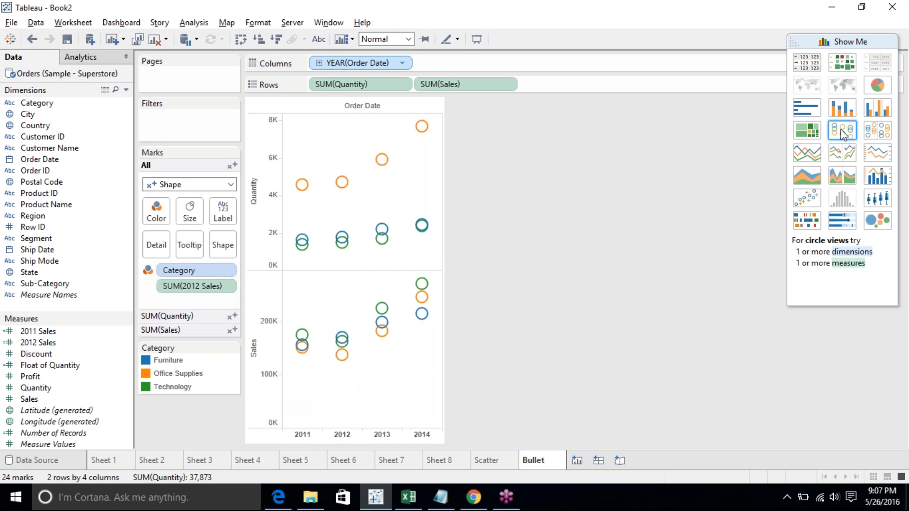
- Apply side-by-side circles with Show Me and change the mark type to Bar
{"action": "left_click", "coordinate": [877, 132]}
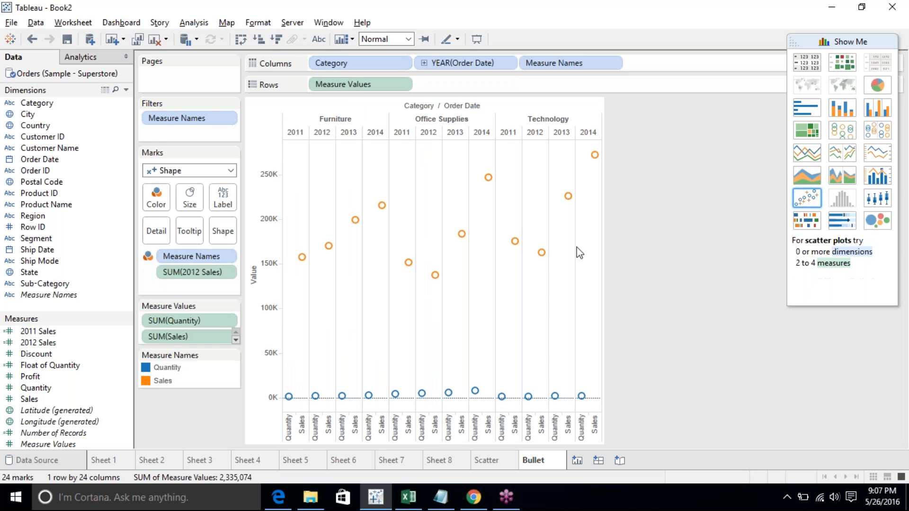
{"action": "left_click", "coordinate": [215, 171]}
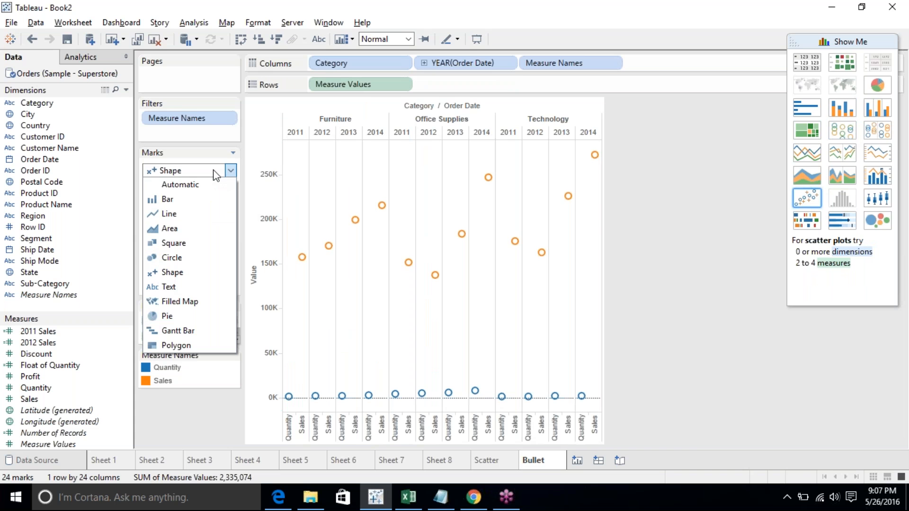
{"action": "left_click", "coordinate": [191, 198]}
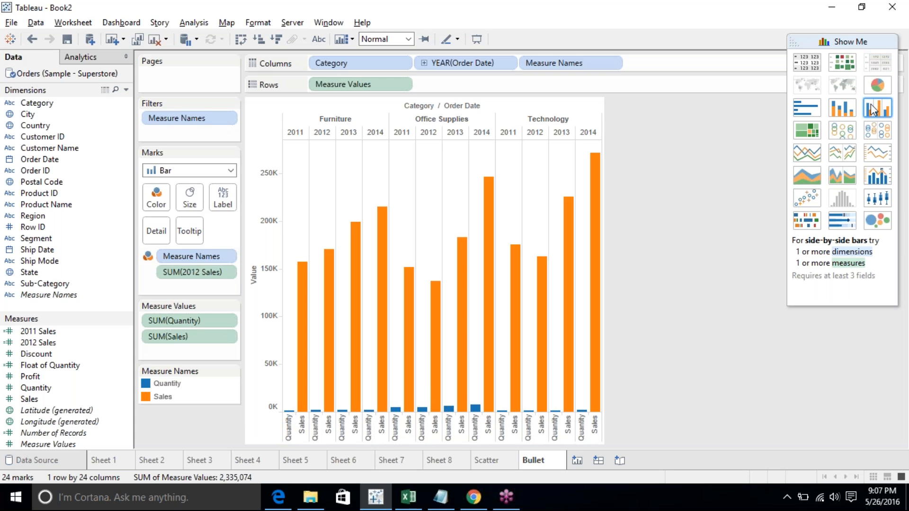
- Toggle between side-by-side circles and side-by-side bars with Show Me, ending on side-by-side bars
{"action": "left_click", "coordinate": [871, 126]}
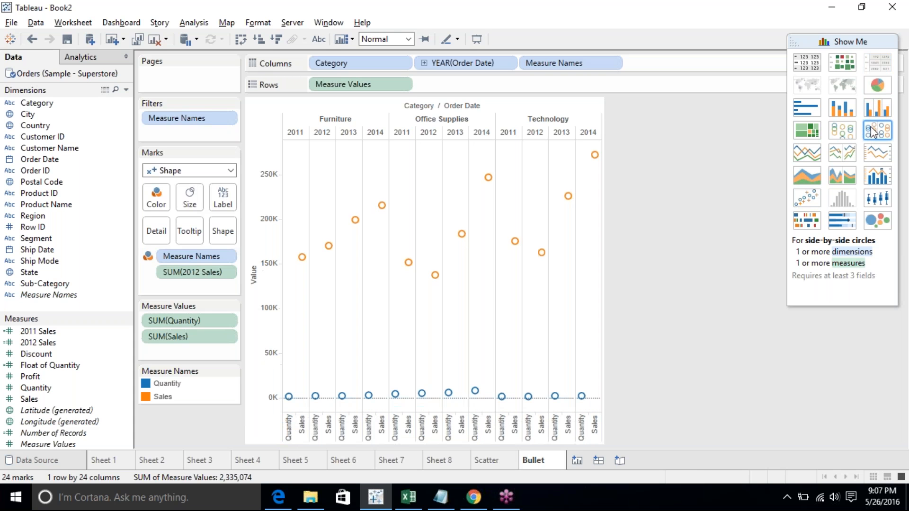
{"action": "left_click", "coordinate": [875, 113]}
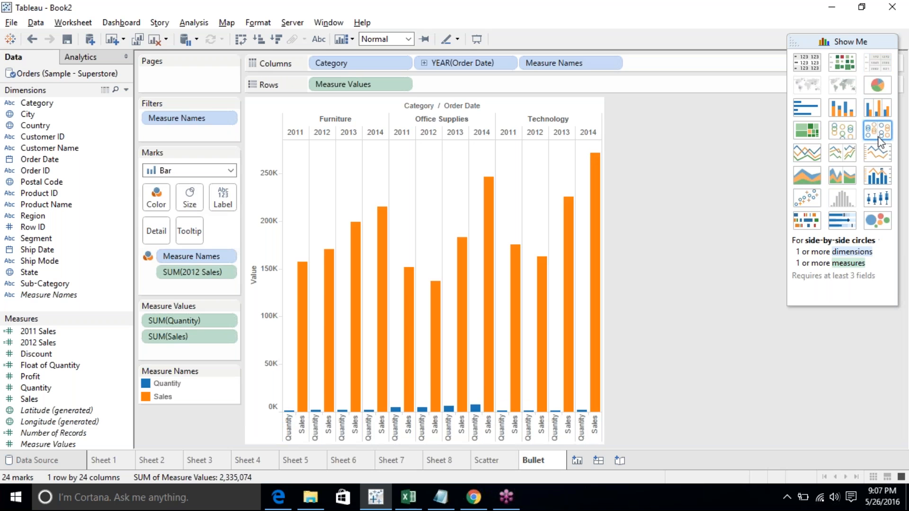
{"action": "left_click", "coordinate": [879, 137]}
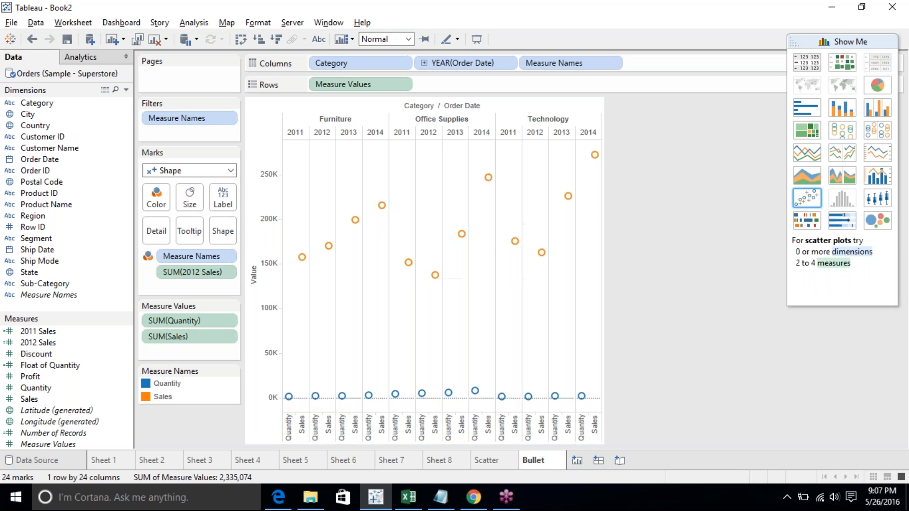
{"action": "left_click", "coordinate": [879, 108]}
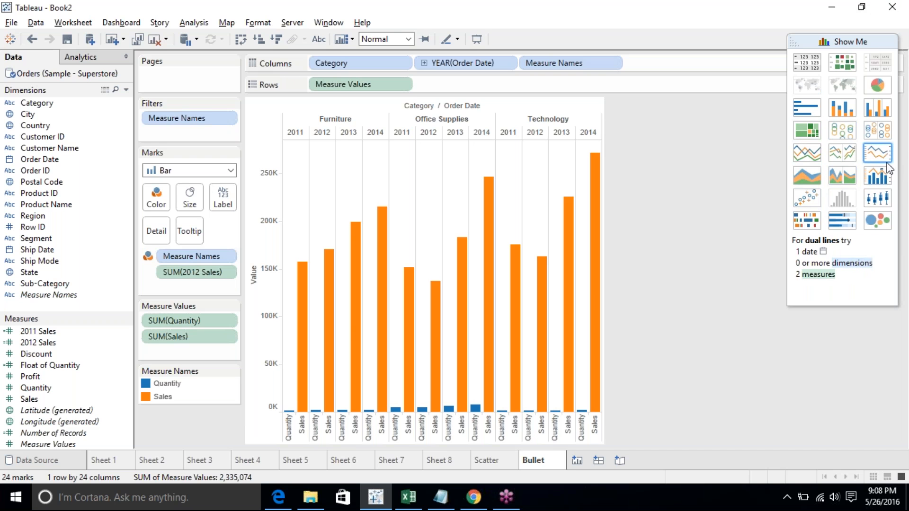
{"action": "left_click", "coordinate": [897, 196]}
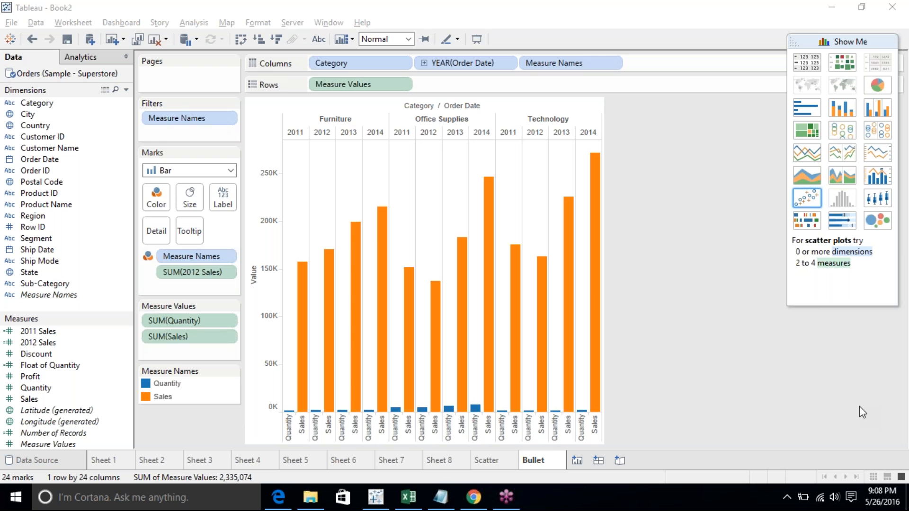
{"action": "left_click", "coordinate": [882, 496]}
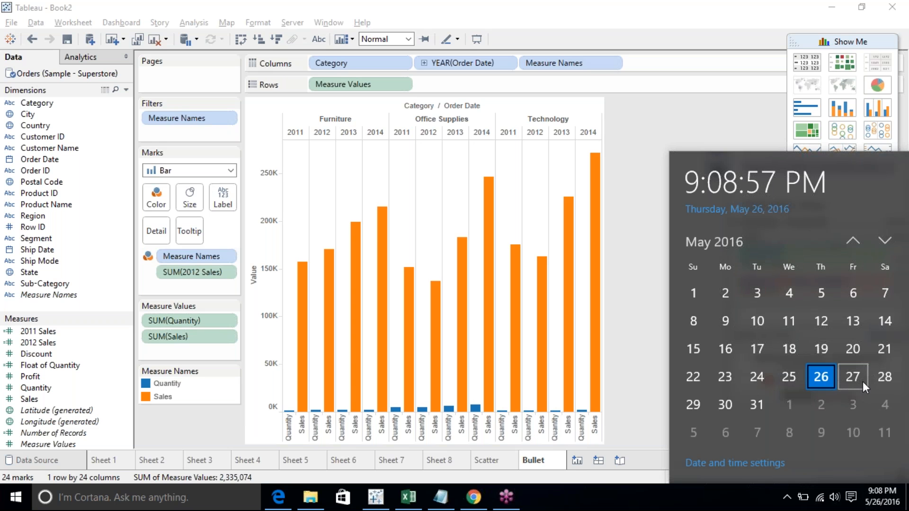
{"action": "left_click", "coordinate": [889, 506]}
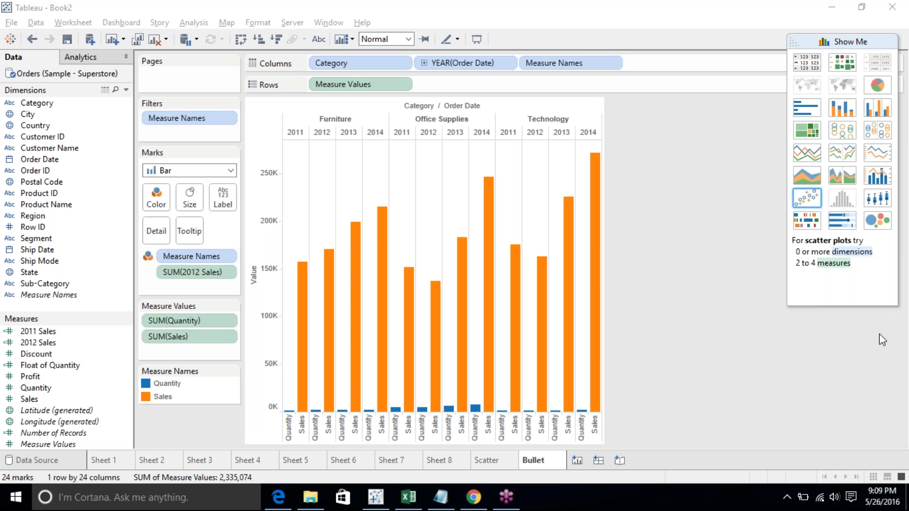